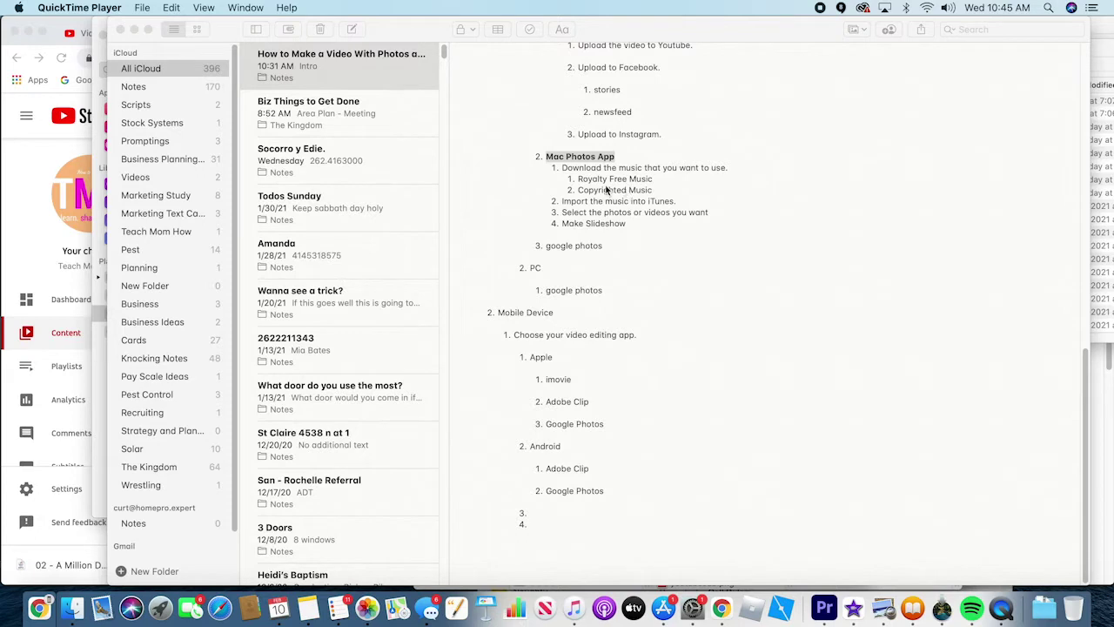
- Review the Mac Photos App section of the slideshow outline, from downloading royalty-free or copyrighted music to importing it into iTunes
{"action": "scroll", "coordinate": [608, 196], "scroll_direction": "up", "scroll_amount": 1}
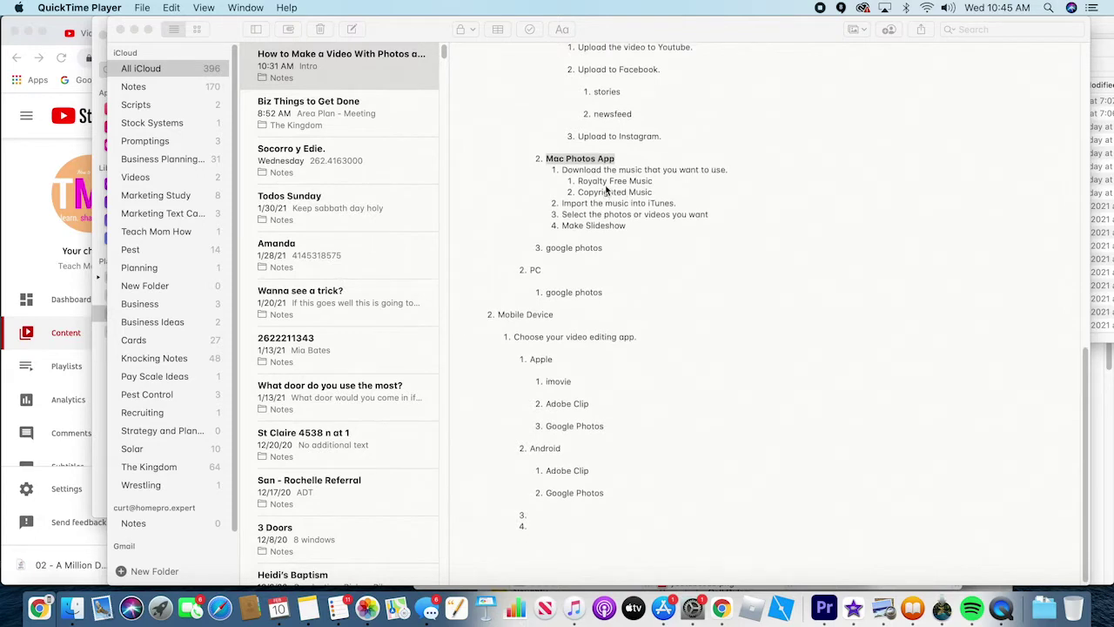
{"action": "scroll", "coordinate": [609, 206], "scroll_direction": "up", "scroll_amount": 8}
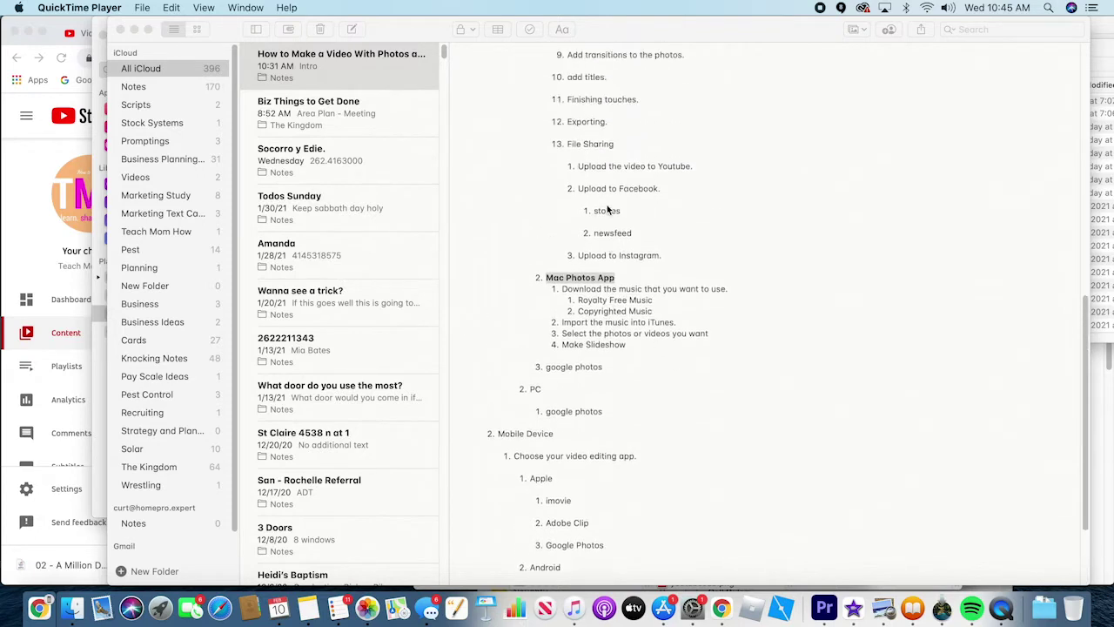
{"action": "scroll", "coordinate": [606, 205], "scroll_direction": "up", "scroll_amount": 3}
{"action": "scroll", "coordinate": [607, 205], "scroll_direction": "down", "scroll_amount": 6}
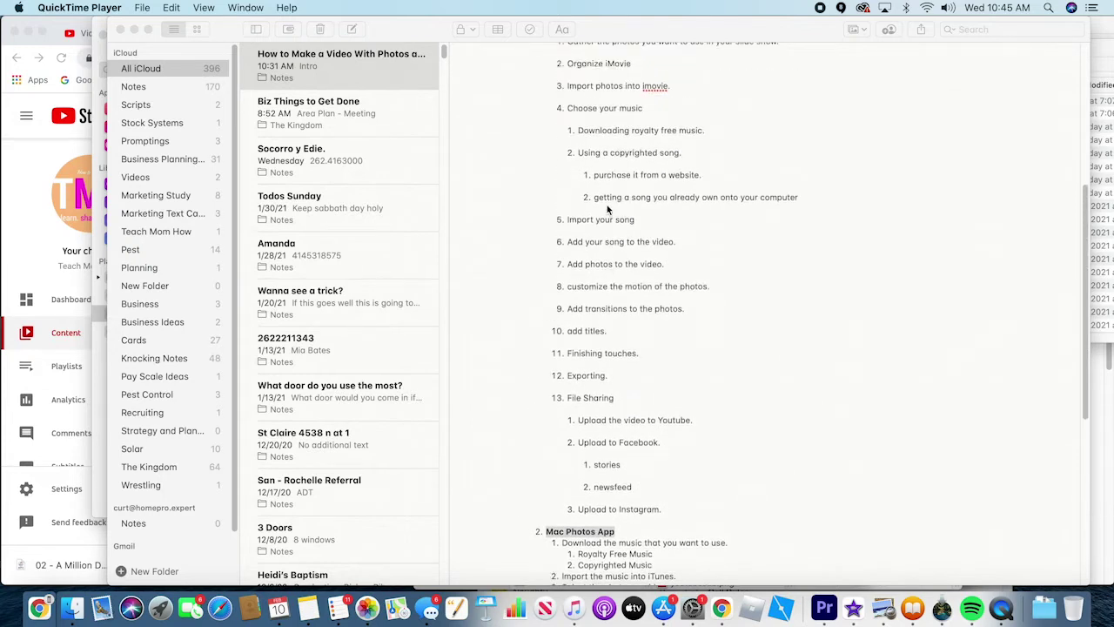
{"action": "scroll", "coordinate": [607, 204], "scroll_direction": "down", "scroll_amount": 2}
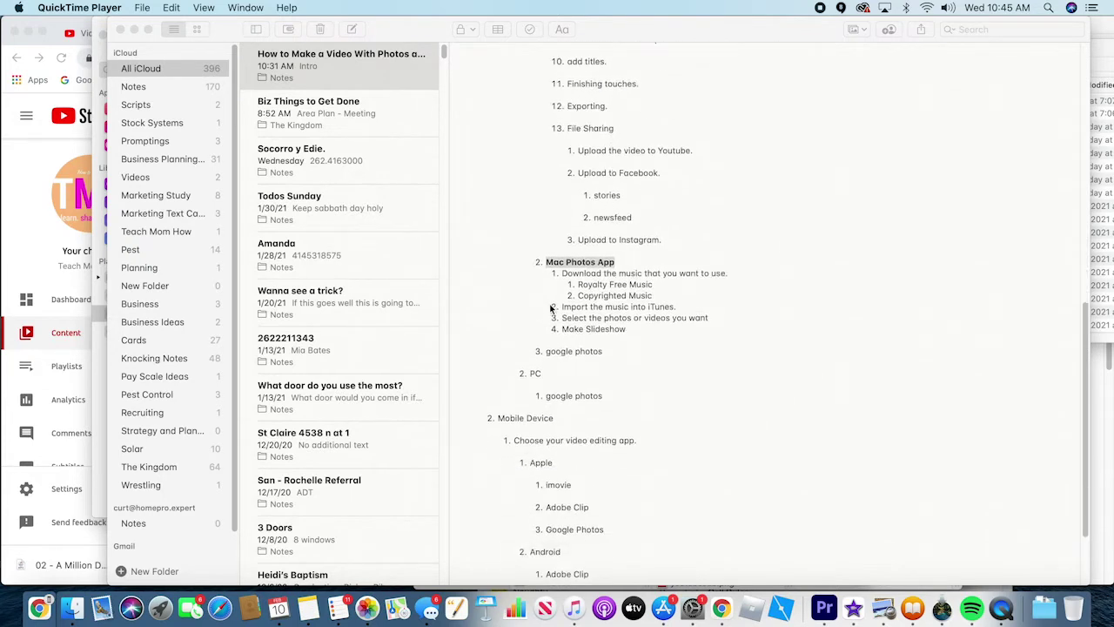
{"action": "scroll", "coordinate": [549, 305], "scroll_direction": "down", "scroll_amount": 1}
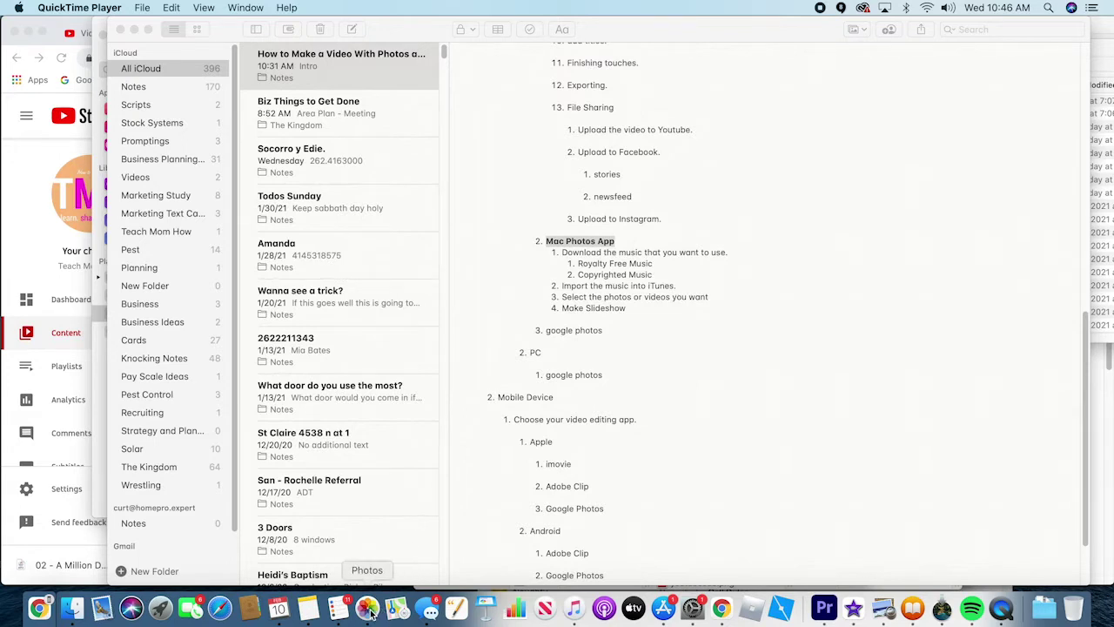
{"action": "left_click", "coordinate": [565, 256]}
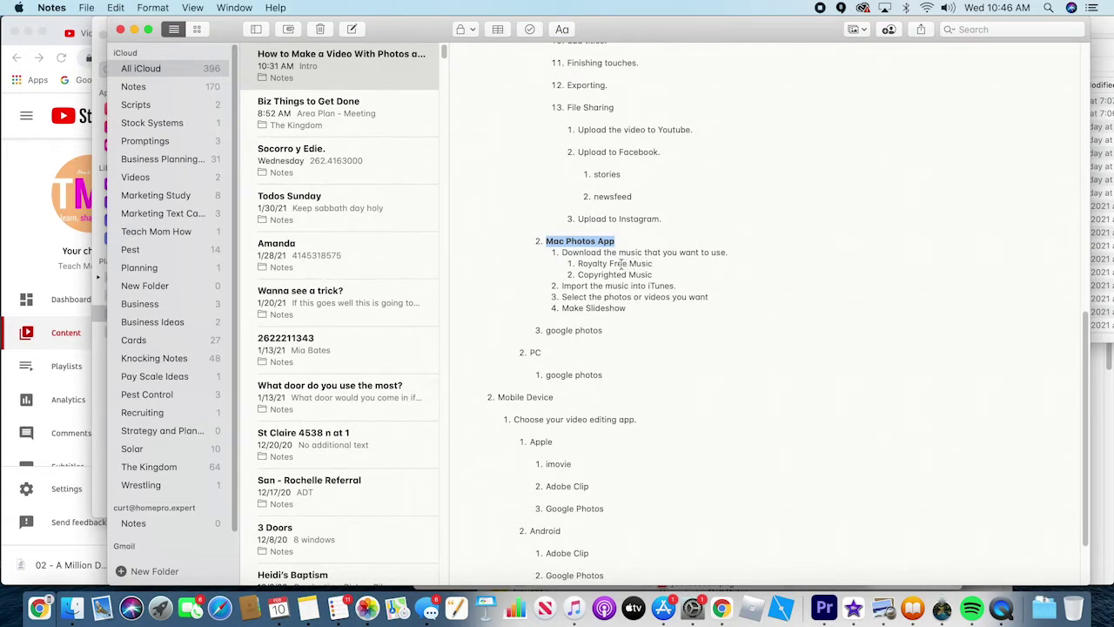
{"action": "left_click", "coordinate": [579, 265]}
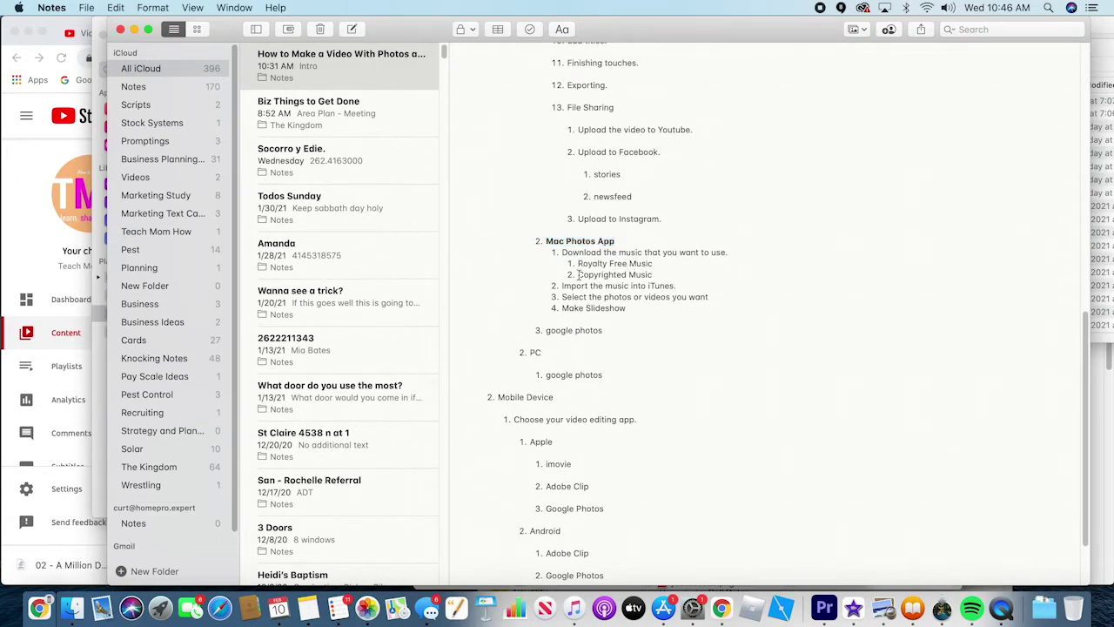
{"action": "left_click_drag", "start_coordinate": [652, 275], "coordinate": [571, 285]}
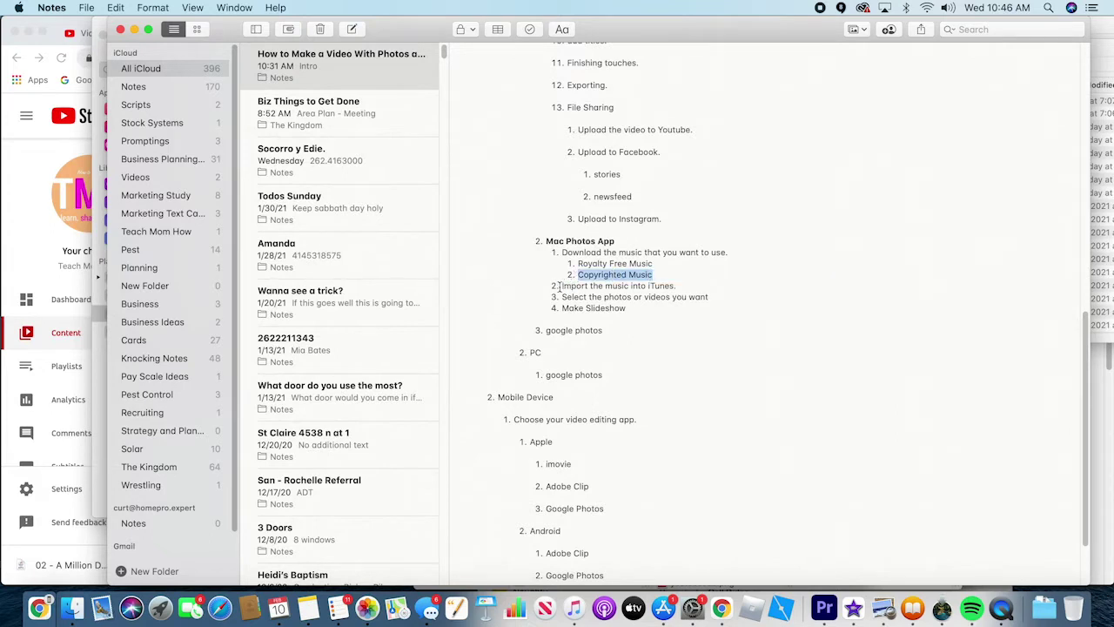
{"action": "left_click", "coordinate": [561, 286]}
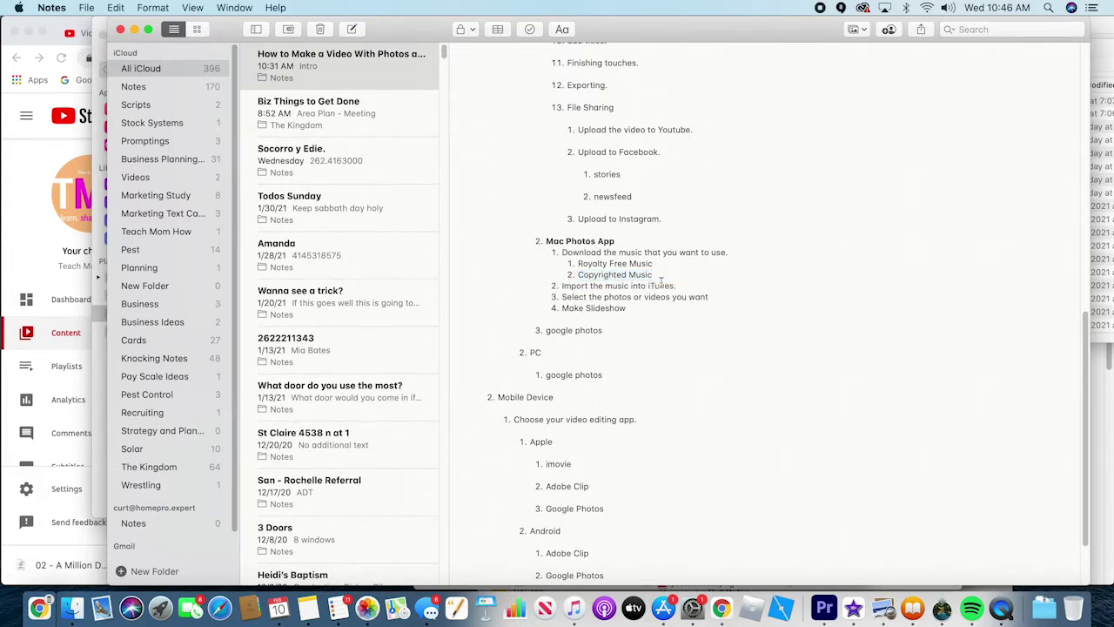
- View the Slideshow Music playlist in Music, and review the photo selection and Make Slideshow items of the outline in Notes
{"action": "left_click", "coordinate": [575, 609]}
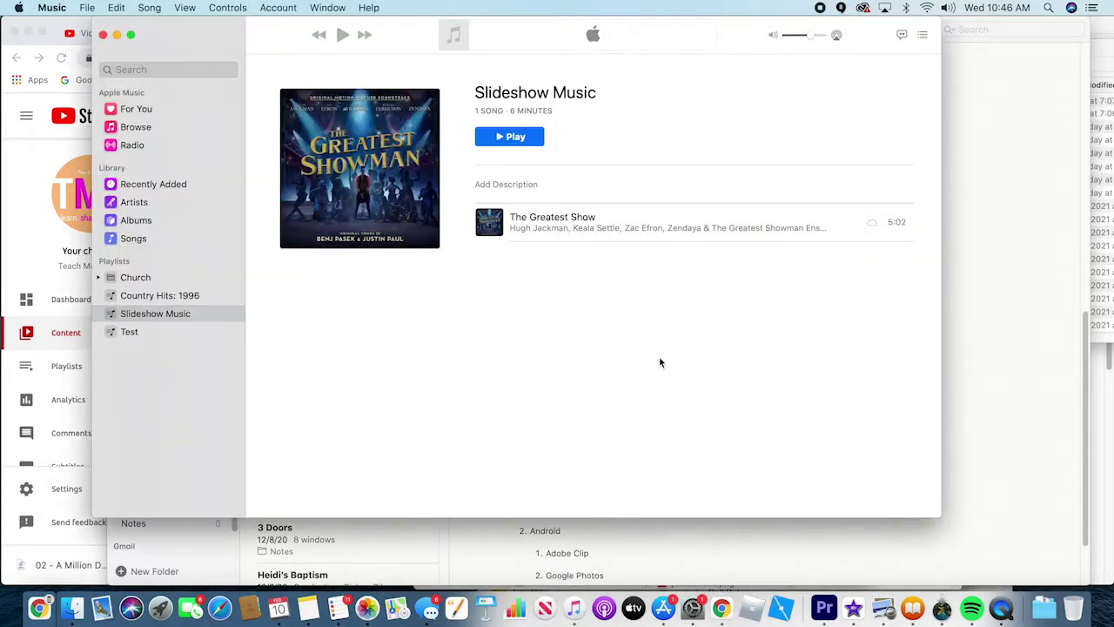
{"action": "left_click", "coordinate": [733, 526]}
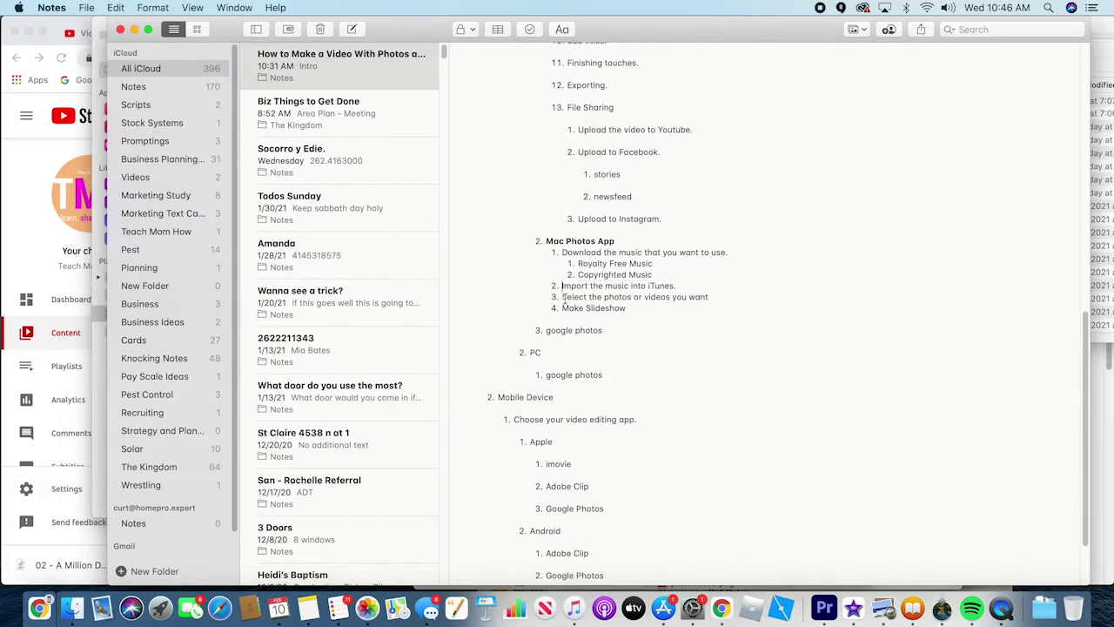
{"action": "left_click", "coordinate": [562, 297]}
{"action": "left_click", "coordinate": [570, 309]}
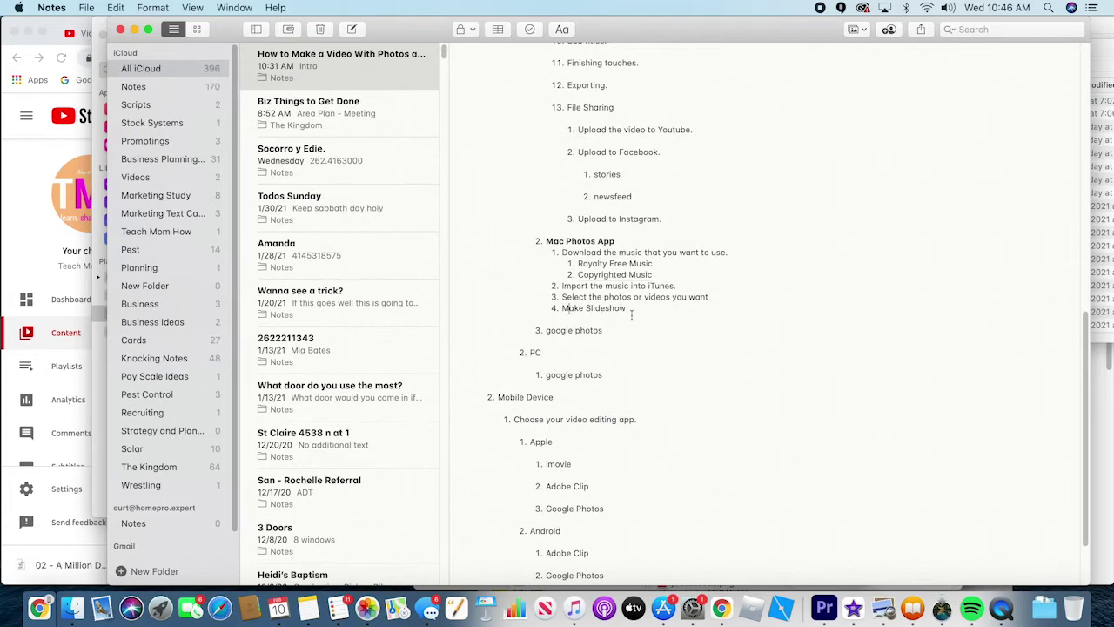
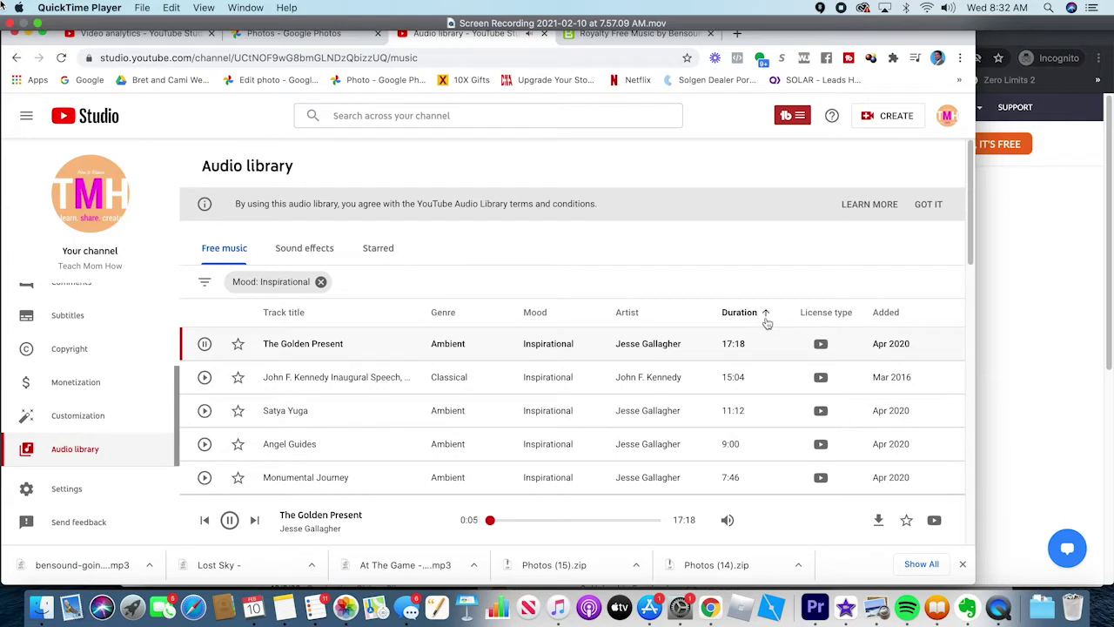
- Sort the Inspirational tracks in the audio library by shortest duration and browse to the end of the second page
{"action": "left_click", "coordinate": [766, 318]}
{"action": "scroll", "coordinate": [667, 470], "scroll_direction": "down", "scroll_amount": 10}
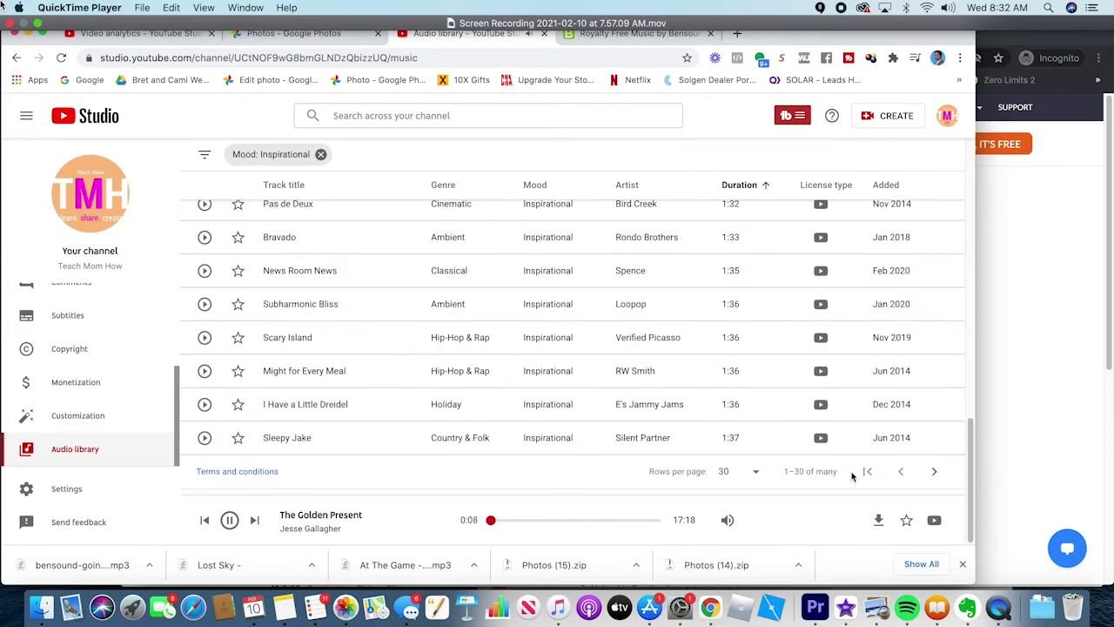
{"action": "left_click", "coordinate": [934, 470]}
{"action": "scroll", "coordinate": [734, 425], "scroll_direction": "down", "scroll_amount": 5}
{"action": "scroll", "coordinate": [734, 426], "scroll_direction": "down", "scroll_amount": 5}
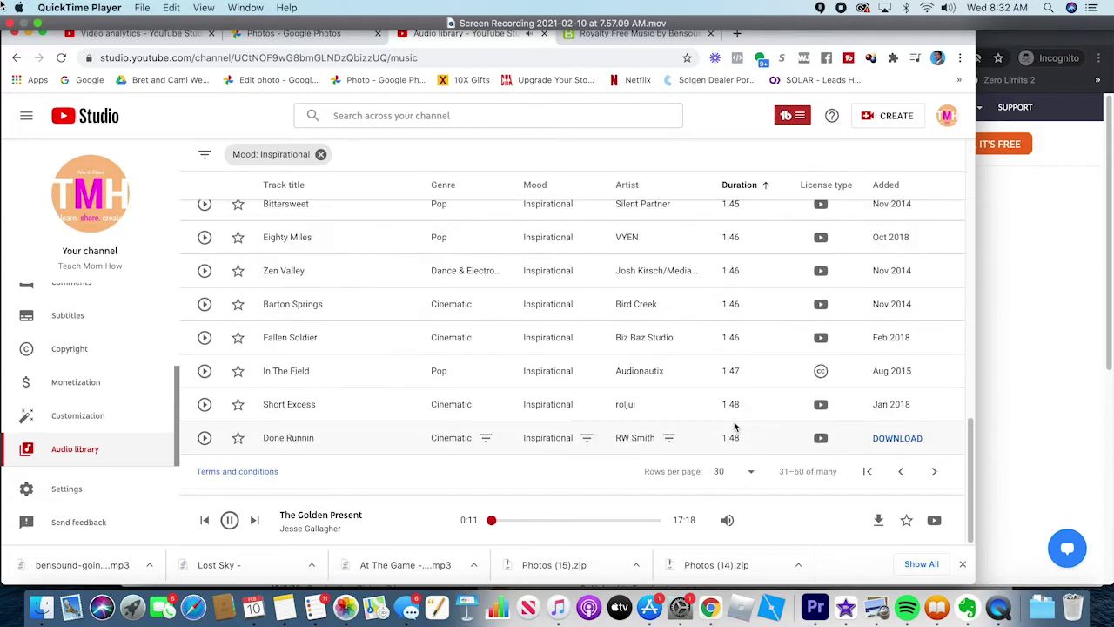
- Preview the tracks Short Excess, In The Field, Fallen Soldier and Barton Springs, and pause playback on Barton Springs
{"action": "left_click", "coordinate": [205, 404]}
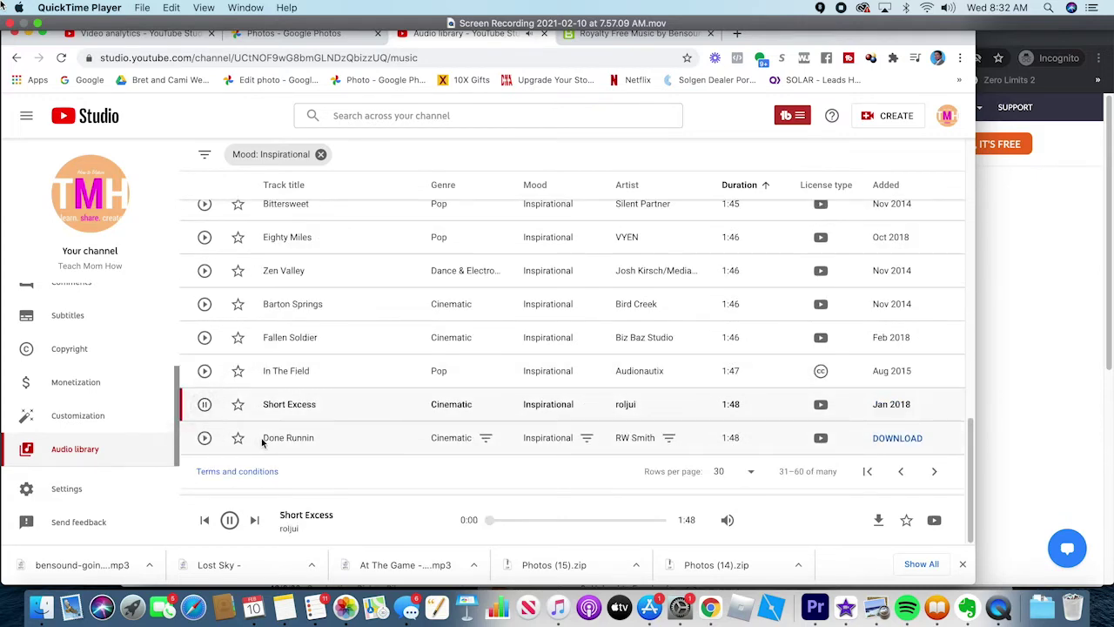
{"action": "left_click", "coordinate": [205, 371]}
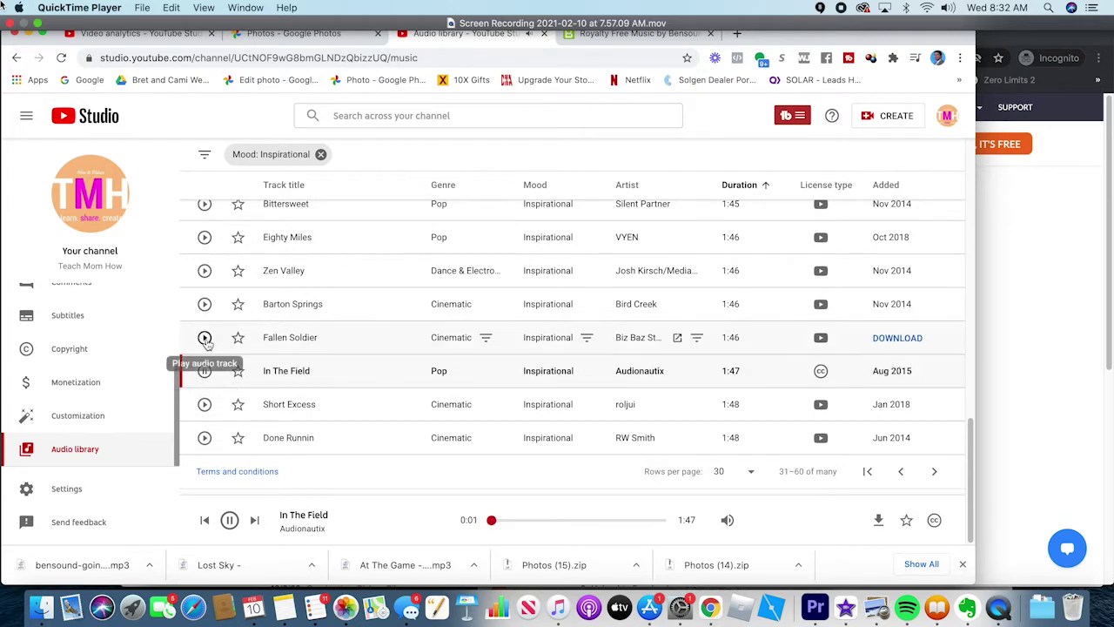
{"action": "left_click", "coordinate": [205, 338]}
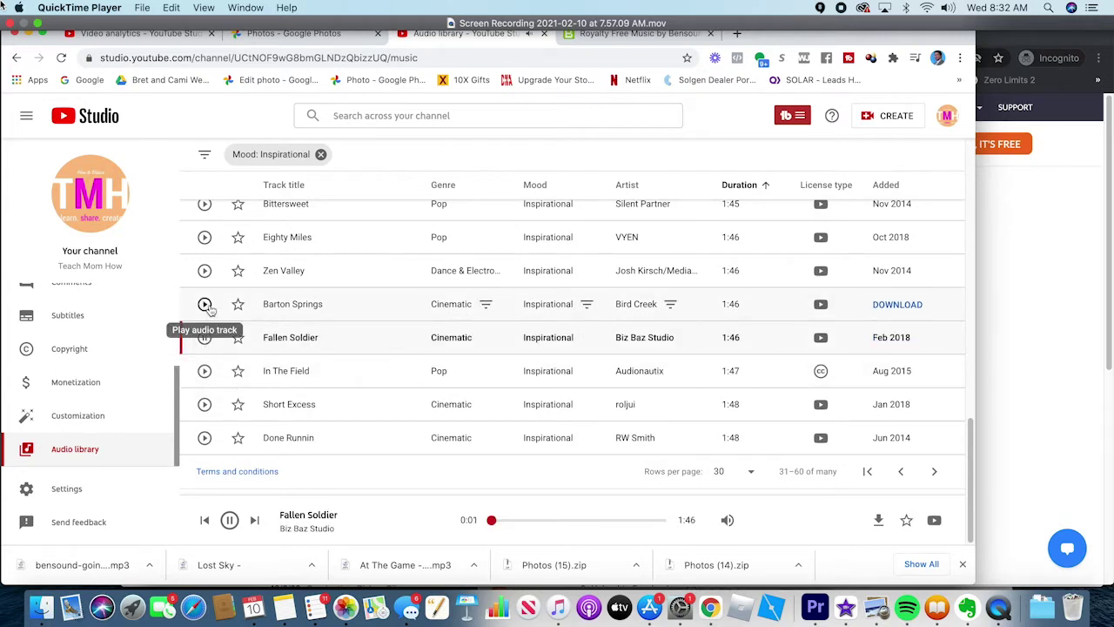
{"action": "left_click", "coordinate": [207, 307]}
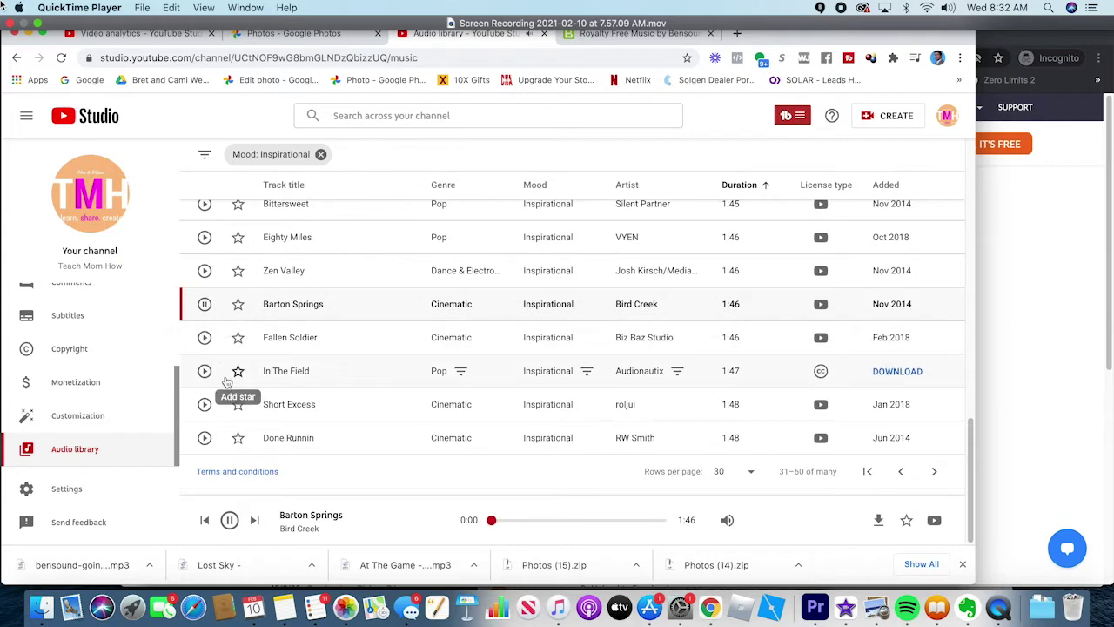
{"action": "left_click", "coordinate": [203, 305]}
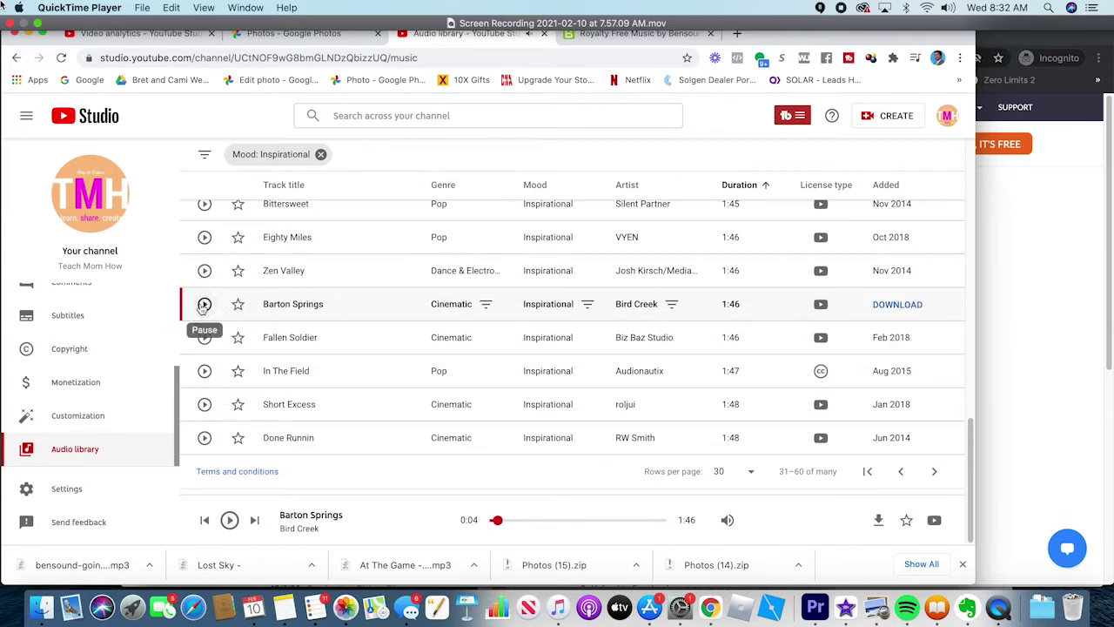
- Download the Barton Springs track and reveal the downloaded MP3 in Finder
{"action": "left_click", "coordinate": [910, 306]}
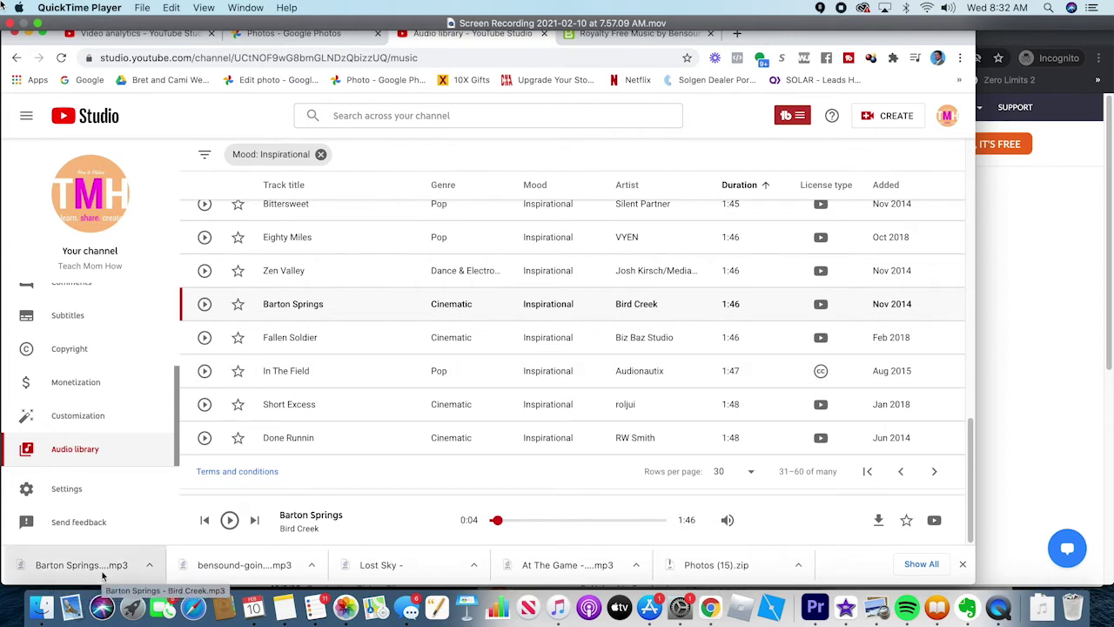
{"action": "left_click", "coordinate": [150, 566]}
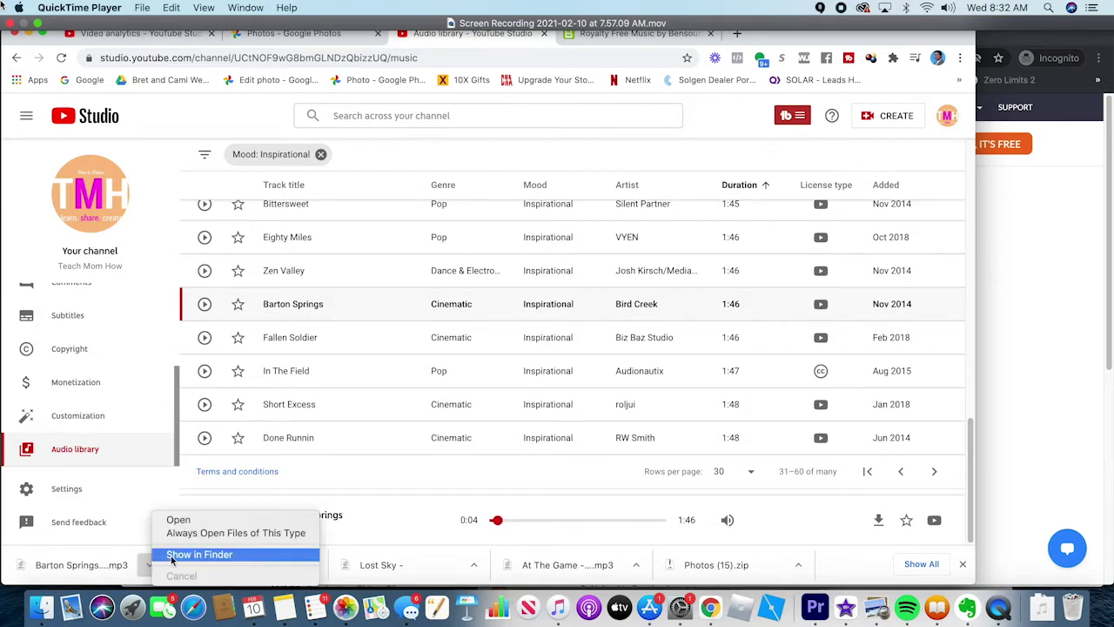
{"action": "left_click", "coordinate": [179, 555]}
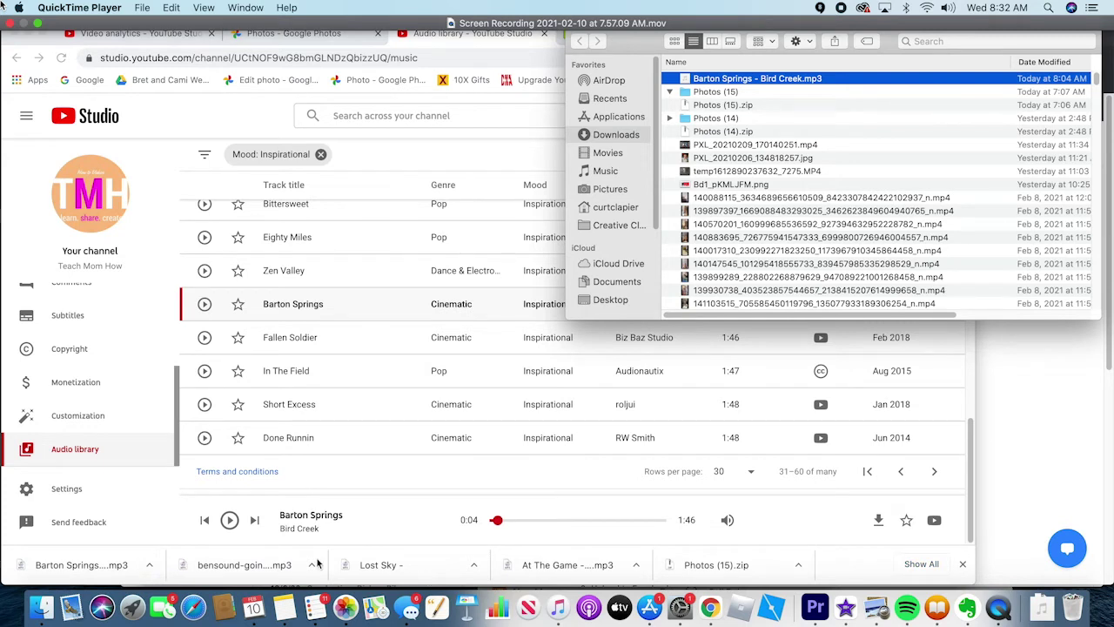
- Move Barton Springs - Bird Creek.mp3 from Downloads into the birthday slideshow folder in Documents, using two Finder windows side by side
{"action": "left_click", "coordinate": [41, 607]}
{"action": "left_click", "coordinate": [655, 347]}
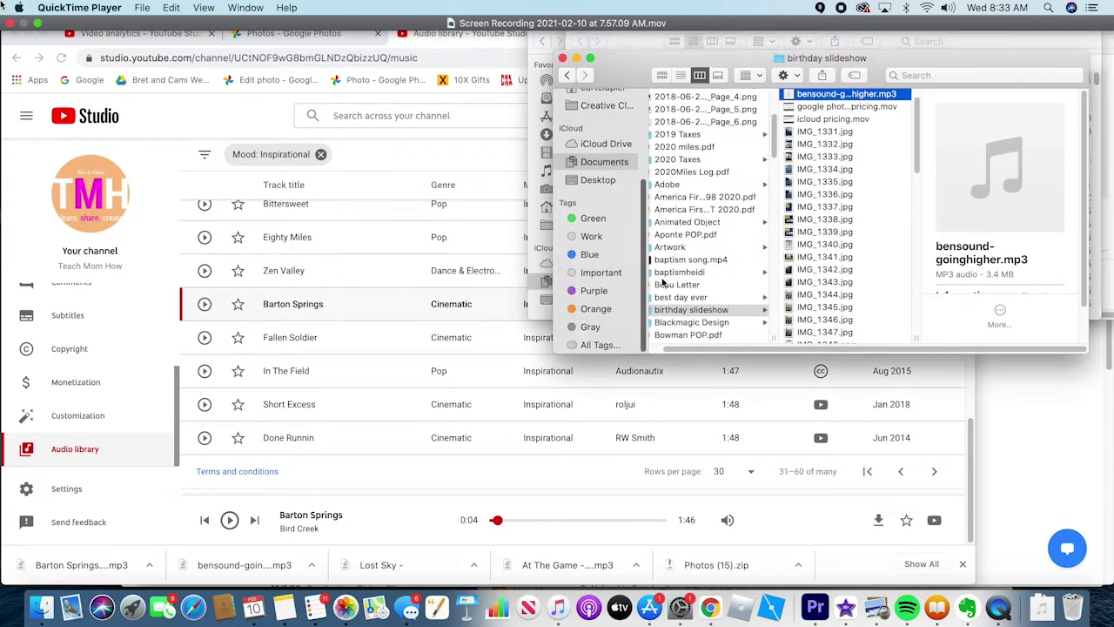
{"action": "left_click_drag", "start_coordinate": [873, 63], "coordinate": [370, 30]}
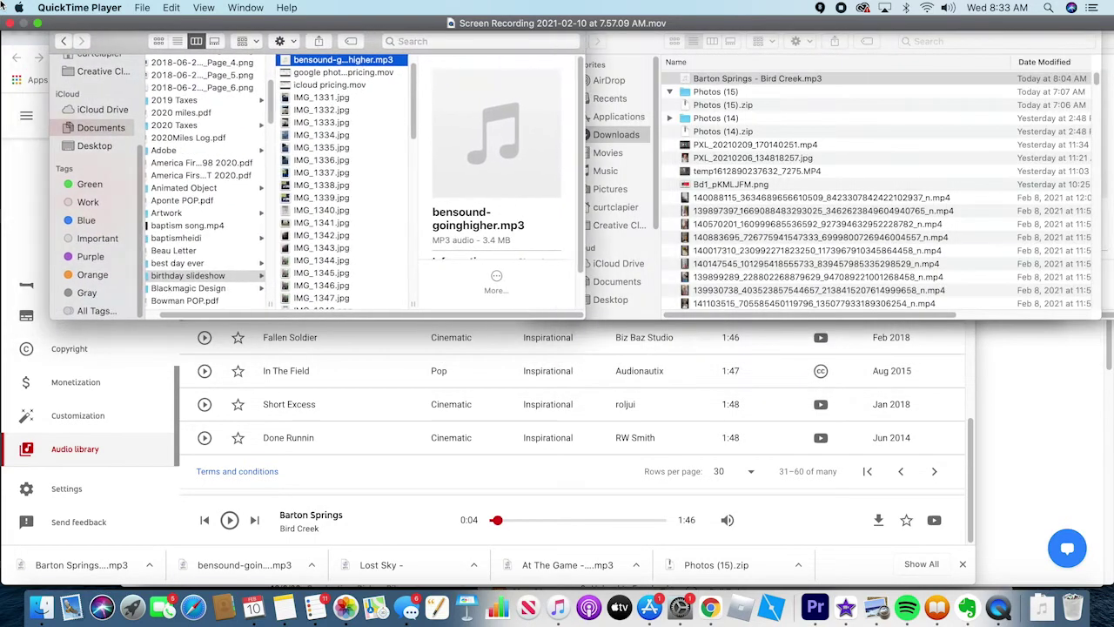
{"action": "left_click", "coordinate": [199, 278]}
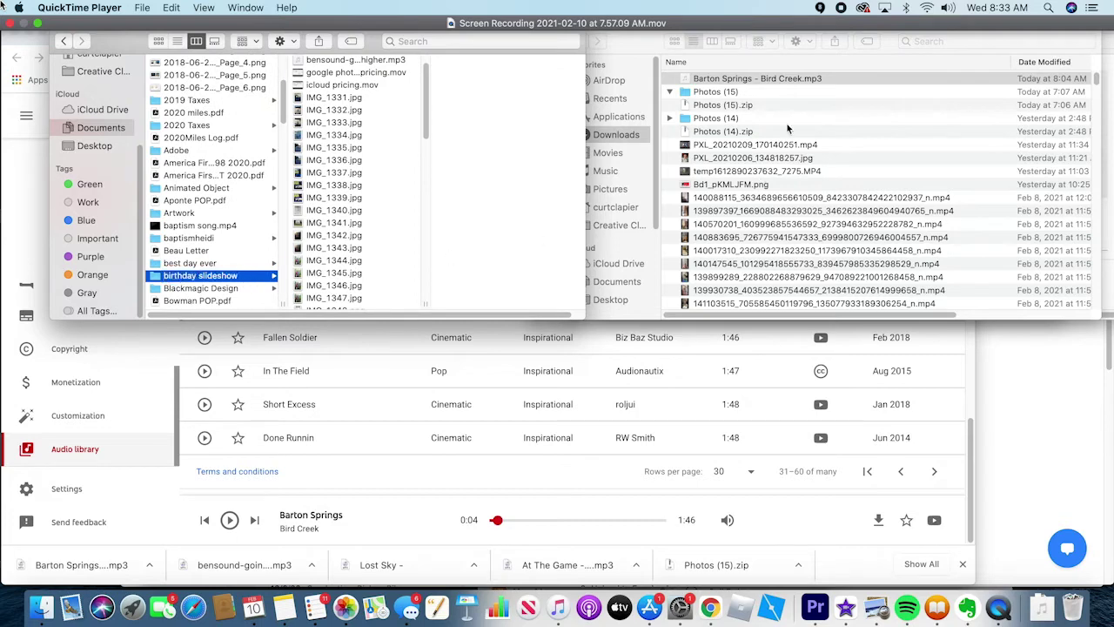
{"action": "left_click_drag", "start_coordinate": [787, 80], "coordinate": [386, 104]}
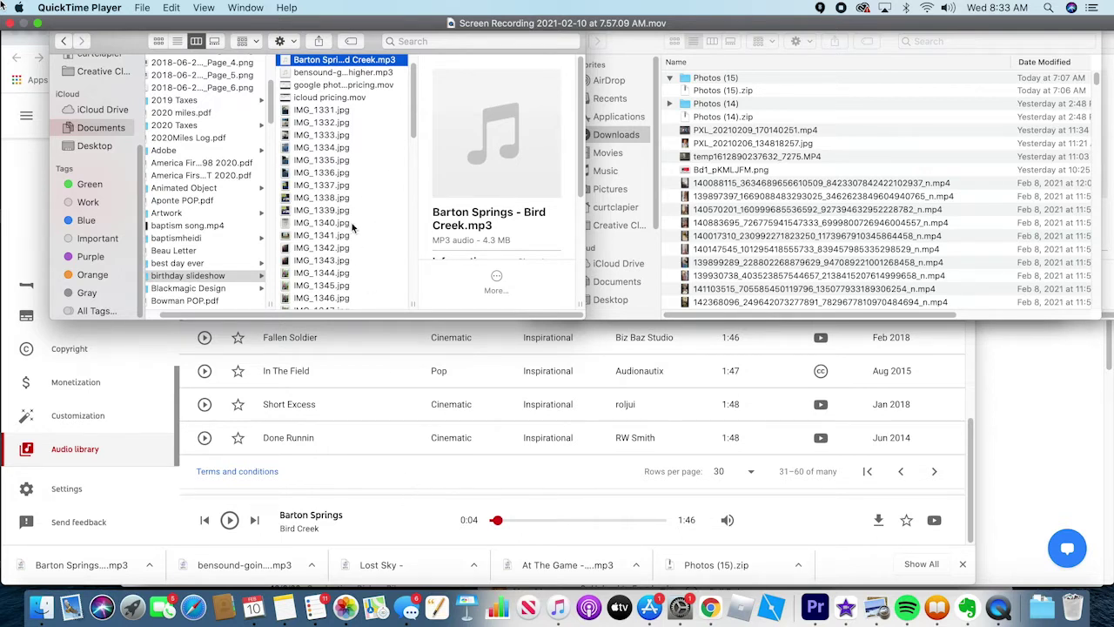
- Return to the browser and load youtube.com in place of the audio library page
{"action": "left_click", "coordinate": [410, 468]}
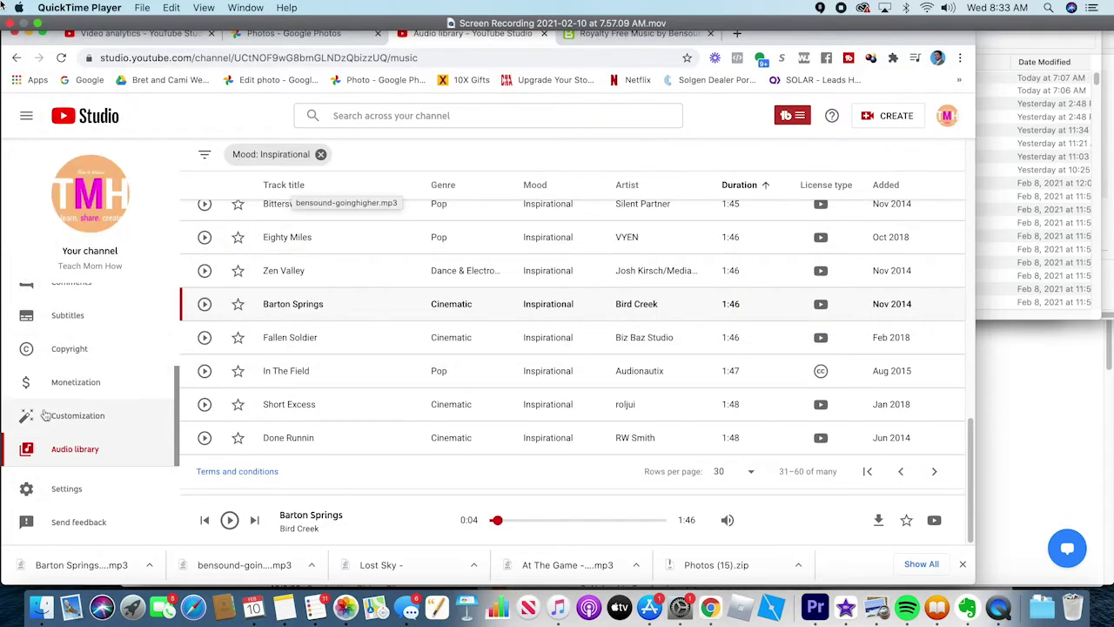
{"action": "left_click", "coordinate": [343, 116]}
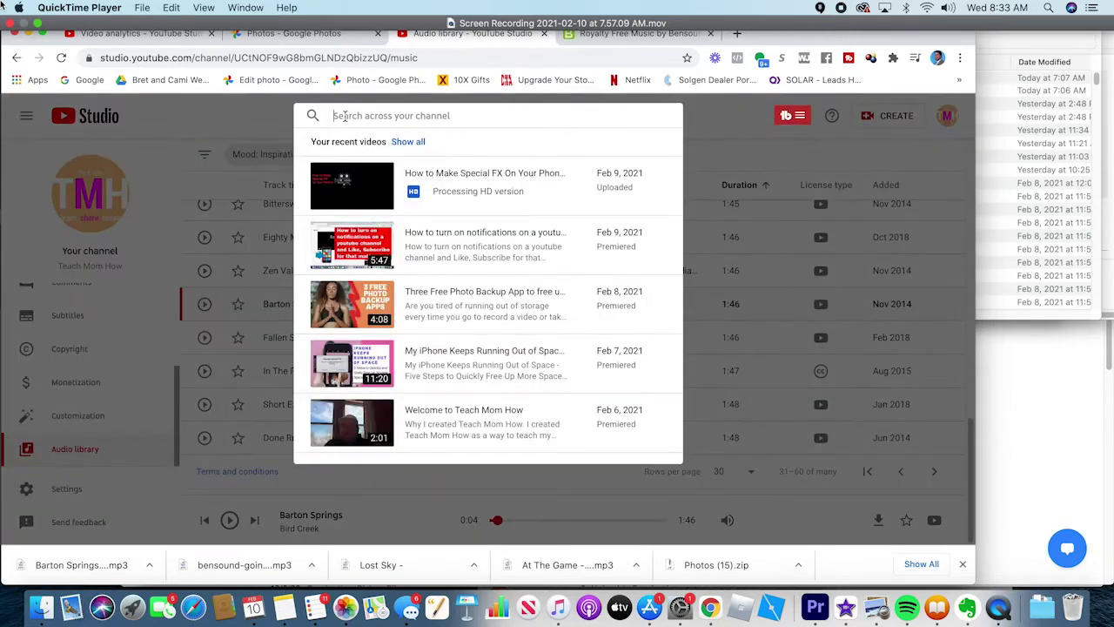
{"action": "left_click", "coordinate": [270, 56]}
{"action": "type", "text": "youtube.com"}
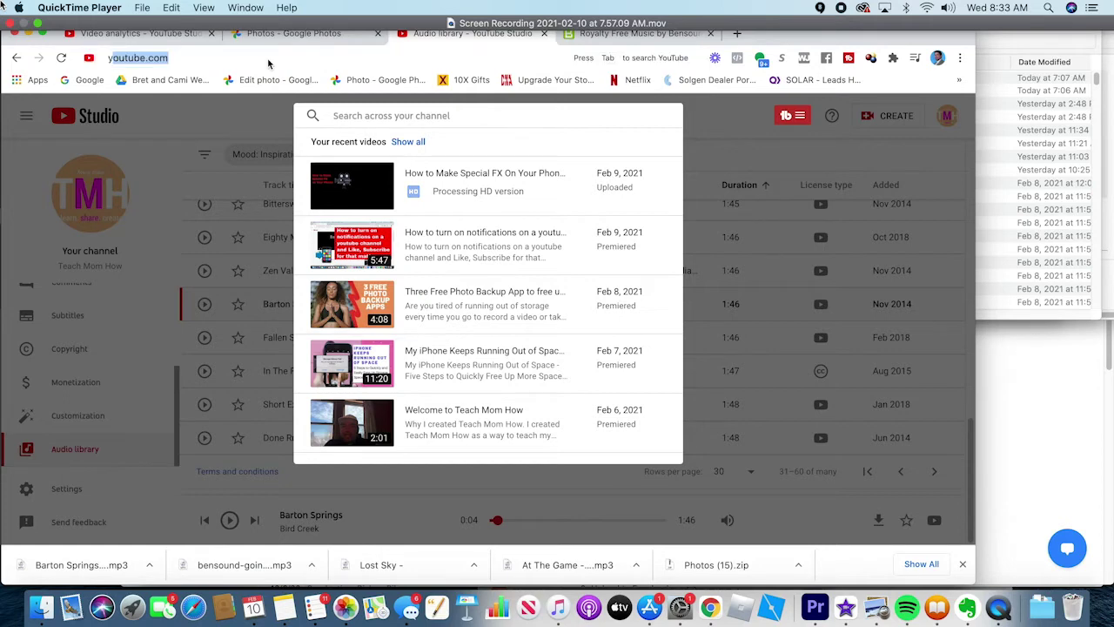
{"action": "key", "text": "Return"}
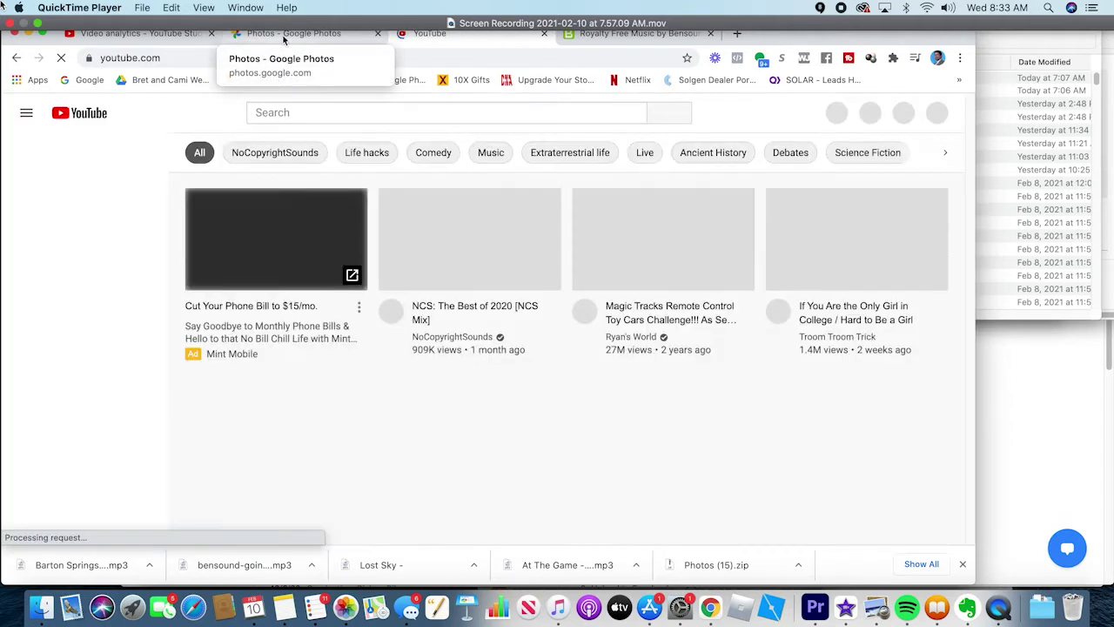
- Search YouTube for "no copyright sounds"
{"action": "left_click", "coordinate": [310, 113]}
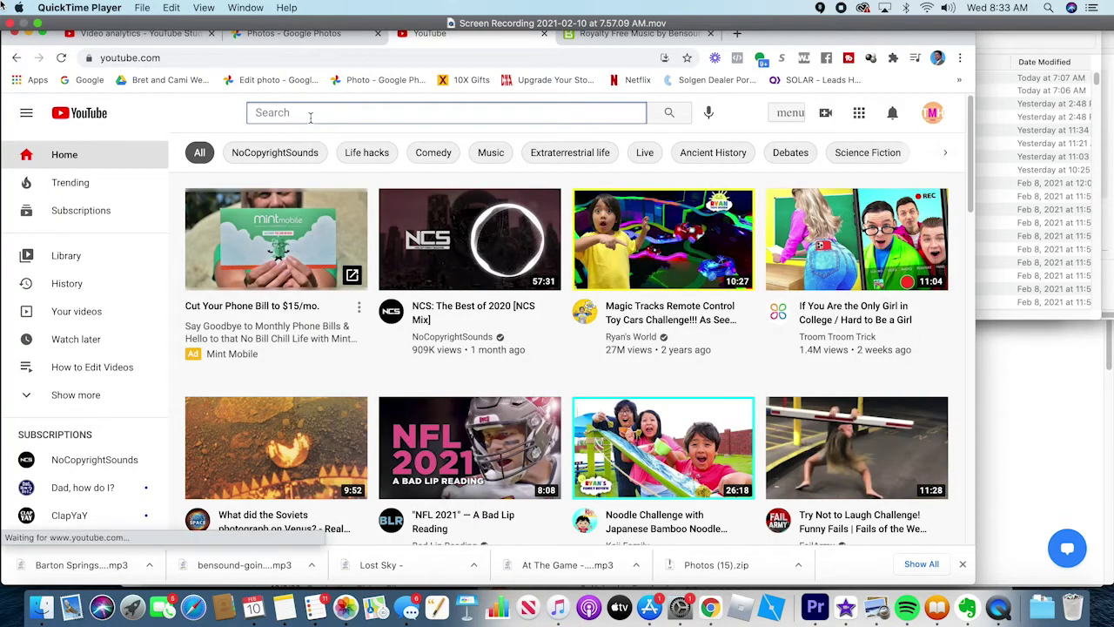
{"action": "type", "text": "noc"}
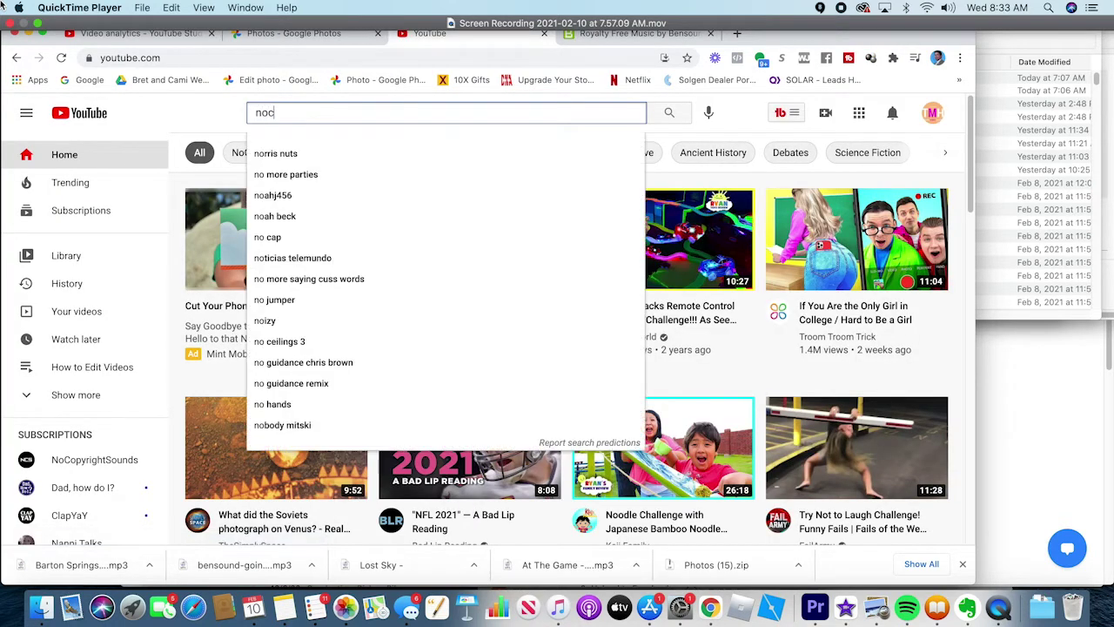
{"action": "type", "text": "o"}
{"action": "key", "text": "BackSpace"}
{"action": "key", "text": "BackSpace"}
{"action": "type", "text": "copy"}
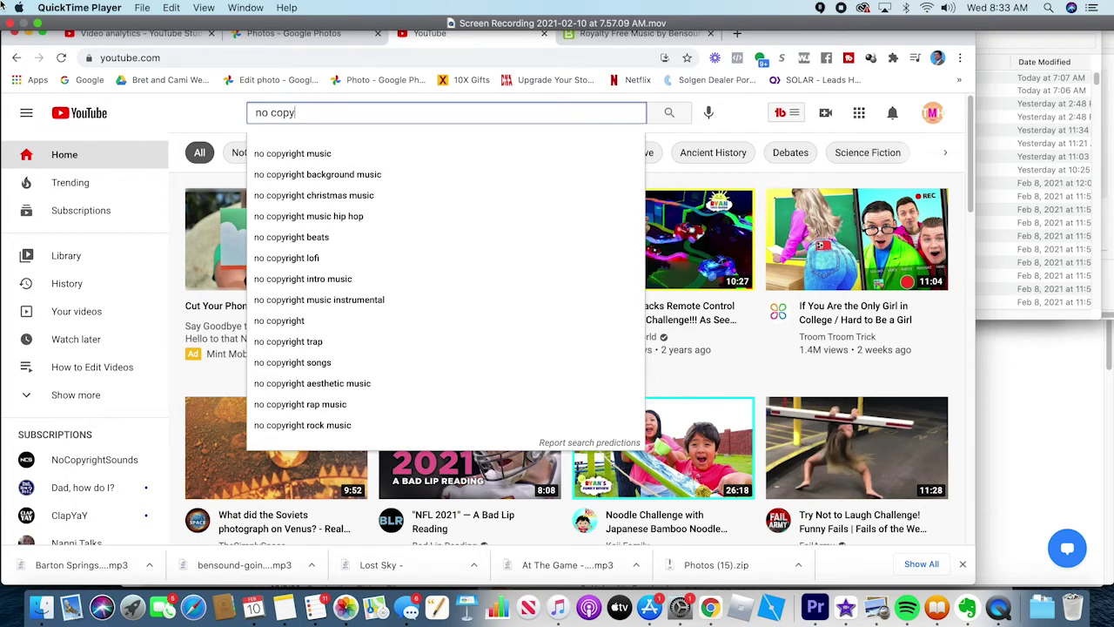
{"action": "type", "text": "rog"}
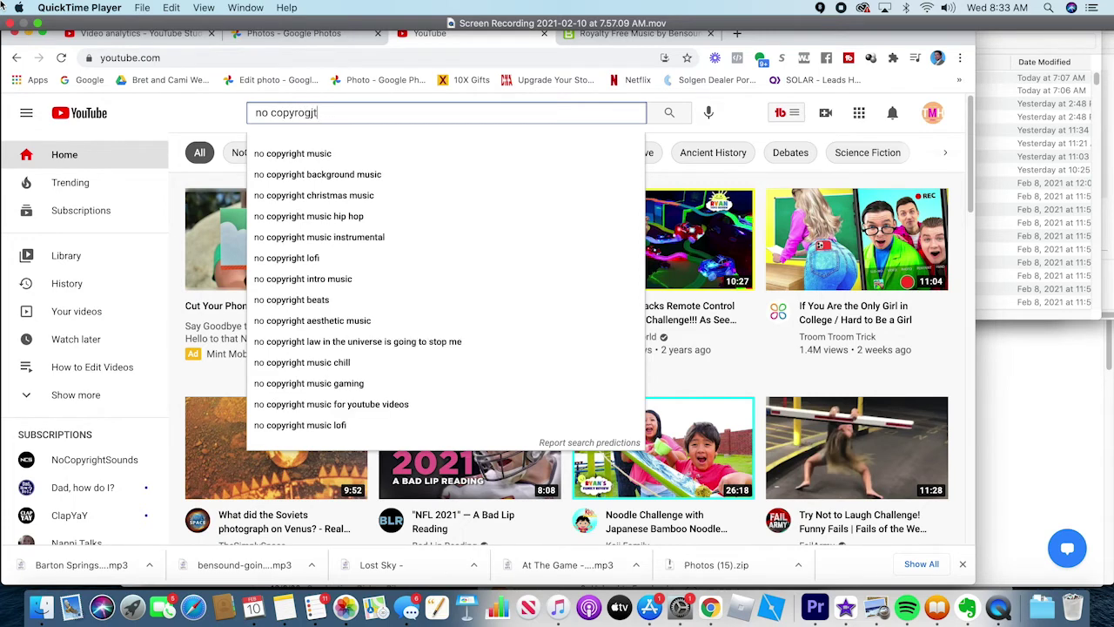
{"action": "type", "text": "jt"}
{"action": "key", "text": "BackSpace"}
{"action": "key", "text": "BackSpace"}
{"action": "key", "text": "BackSpace"}
{"action": "key", "text": "BackSpace"}
{"action": "type", "text": "i"}
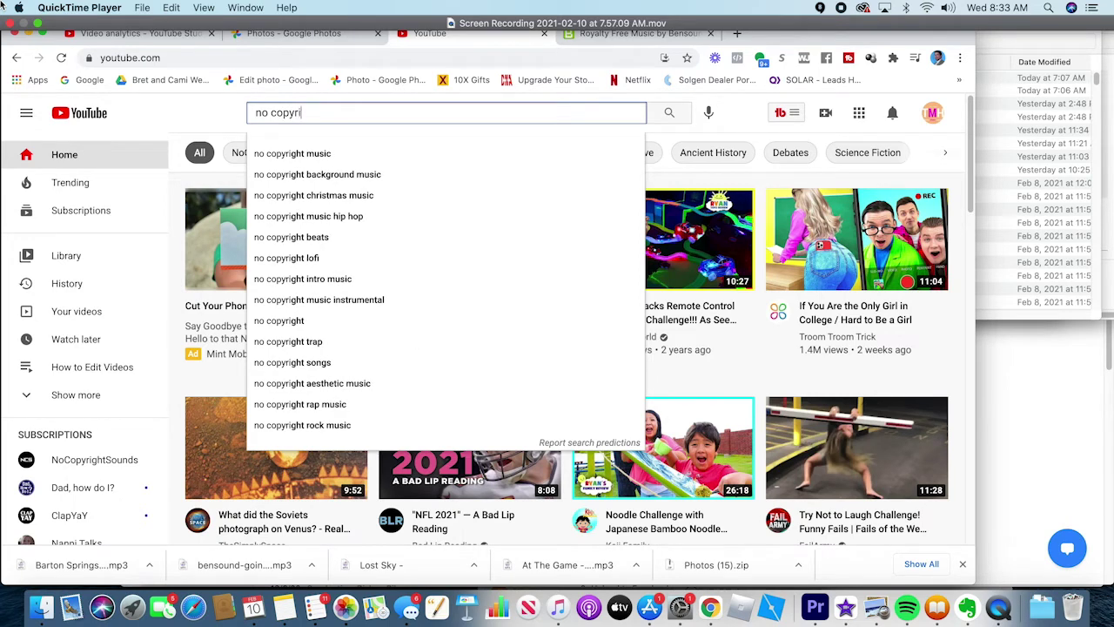
{"action": "type", "text": "ght sounds"}
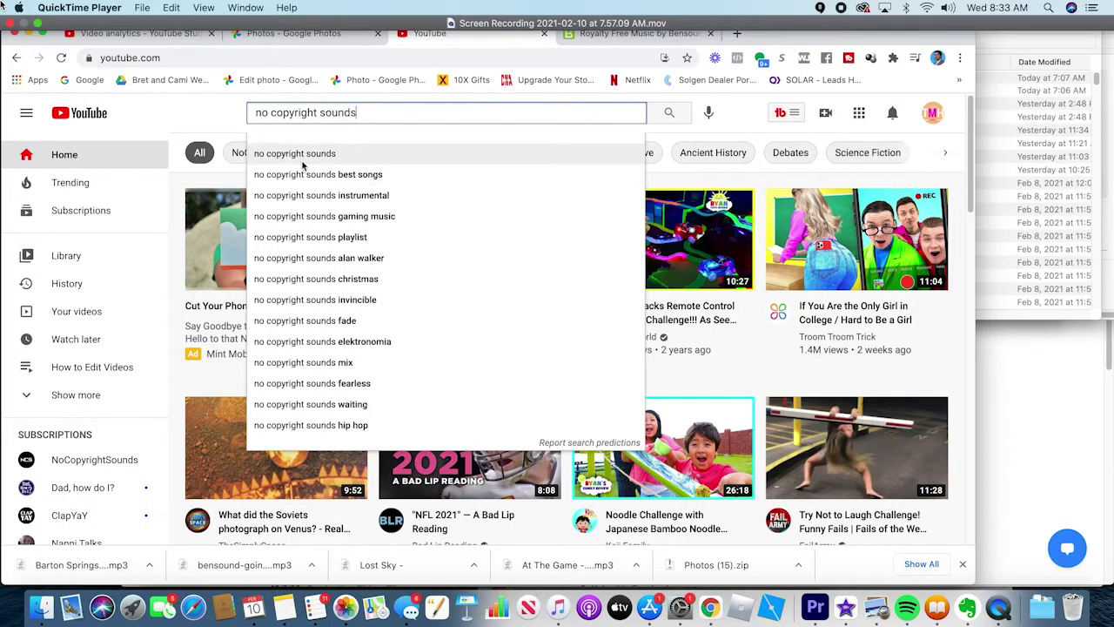
{"action": "key", "text": "Return"}
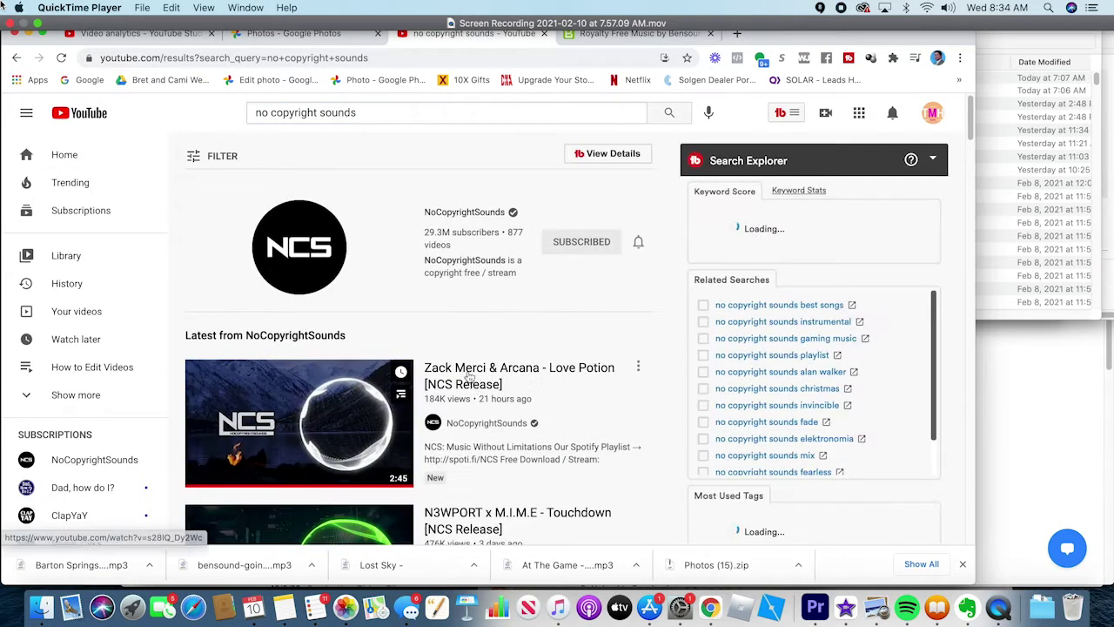
- Open the NoCopyrightSounds channel and play its Spotlight video NIVIRO - Demons [NCS Release], skipping the ad
{"action": "left_click", "coordinate": [463, 215]}
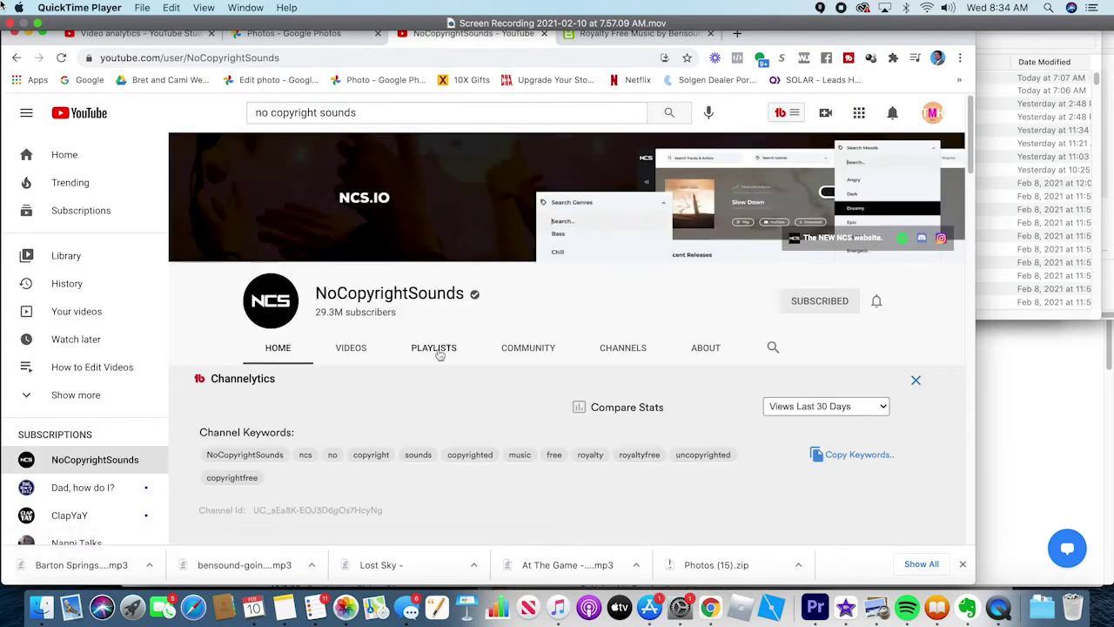
{"action": "scroll", "coordinate": [429, 366], "scroll_direction": "down", "scroll_amount": 3}
{"action": "scroll", "coordinate": [430, 371], "scroll_direction": "down", "scroll_amount": 5}
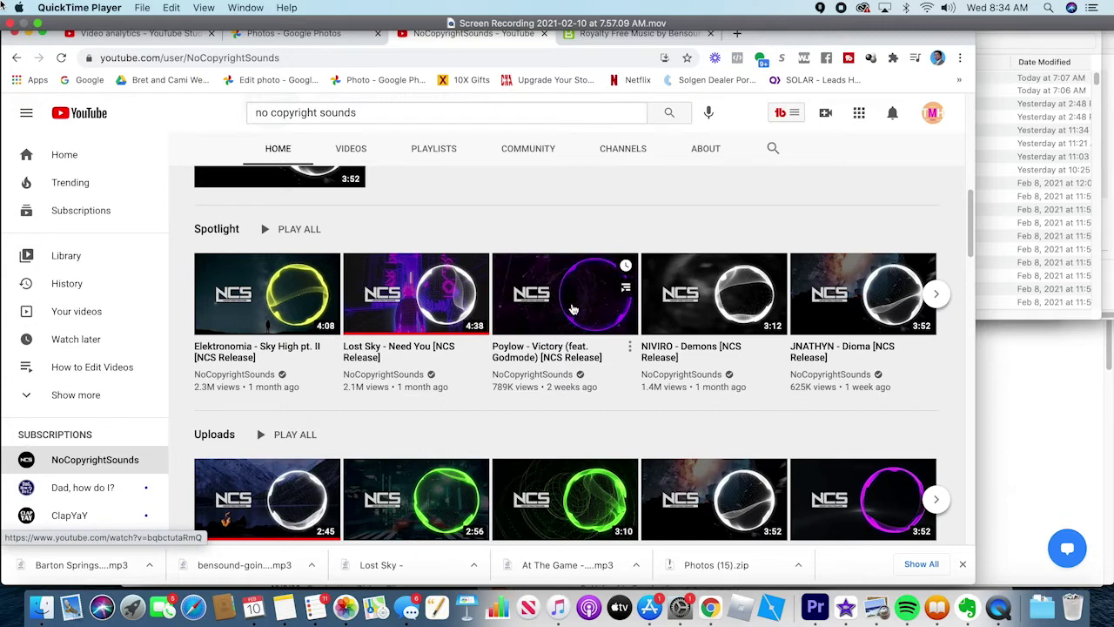
{"action": "left_click", "coordinate": [677, 350]}
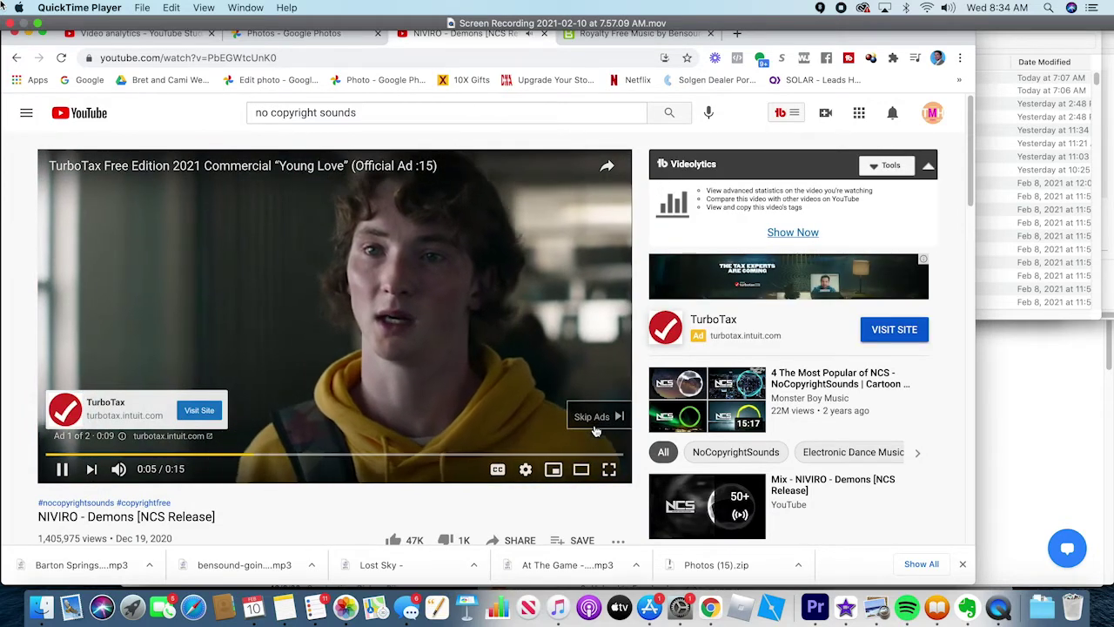
{"action": "left_click", "coordinate": [596, 425]}
- Expand the NIVIRO - Demons video description to look over its download links, and pause the video
{"action": "scroll", "coordinate": [366, 375], "scroll_direction": "down", "scroll_amount": 2}
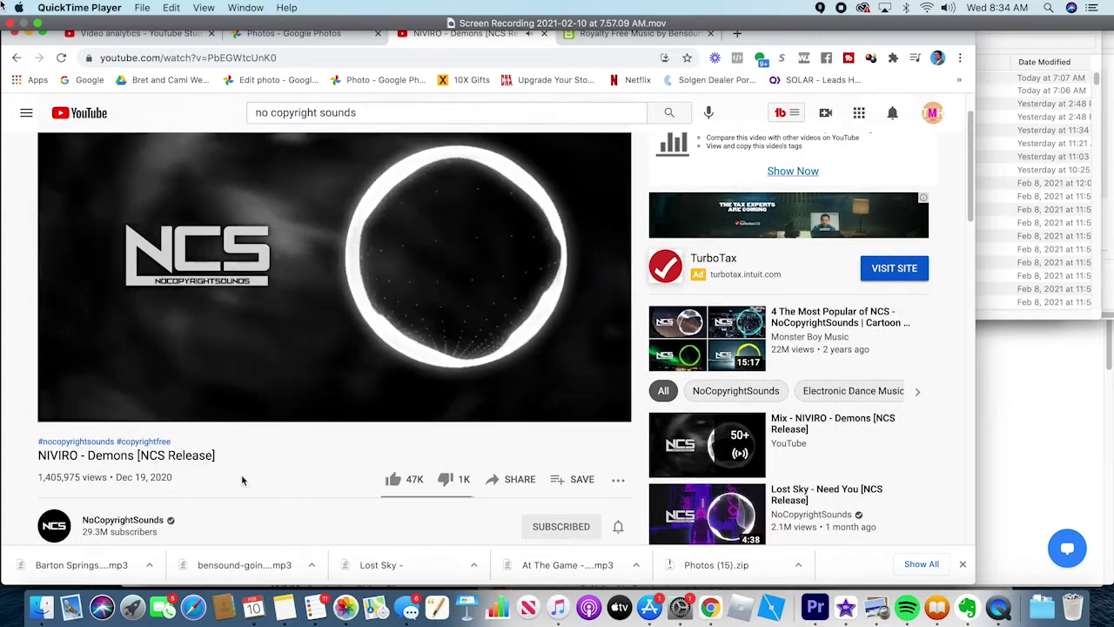
{"action": "scroll", "coordinate": [226, 462], "scroll_direction": "down", "scroll_amount": 1}
{"action": "scroll", "coordinate": [200, 444], "scroll_direction": "down", "scroll_amount": 3}
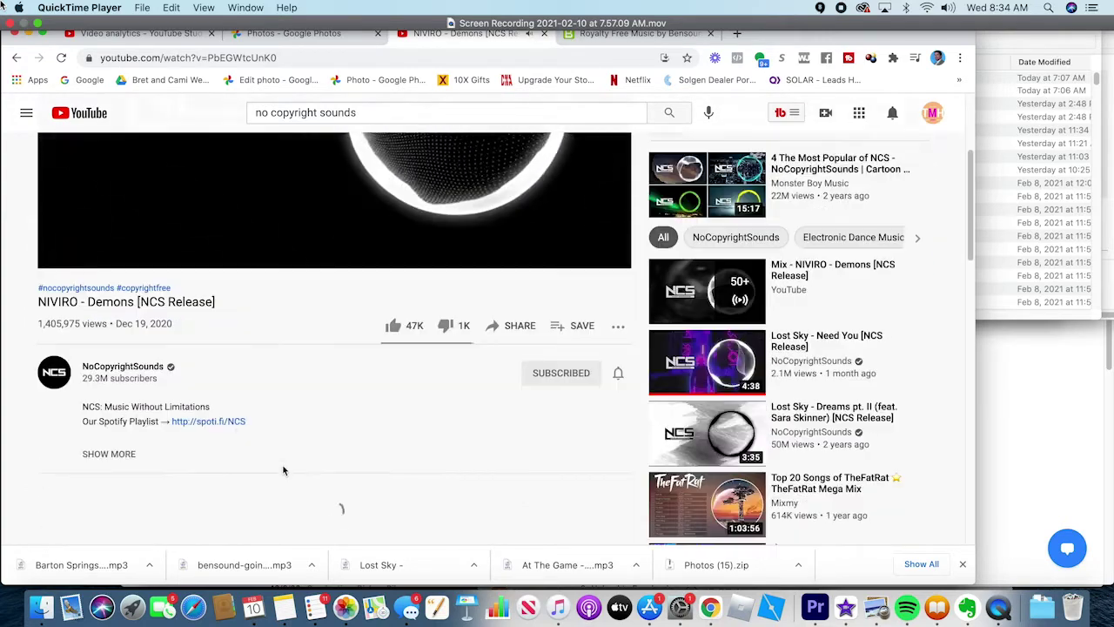
{"action": "left_click", "coordinate": [124, 455]}
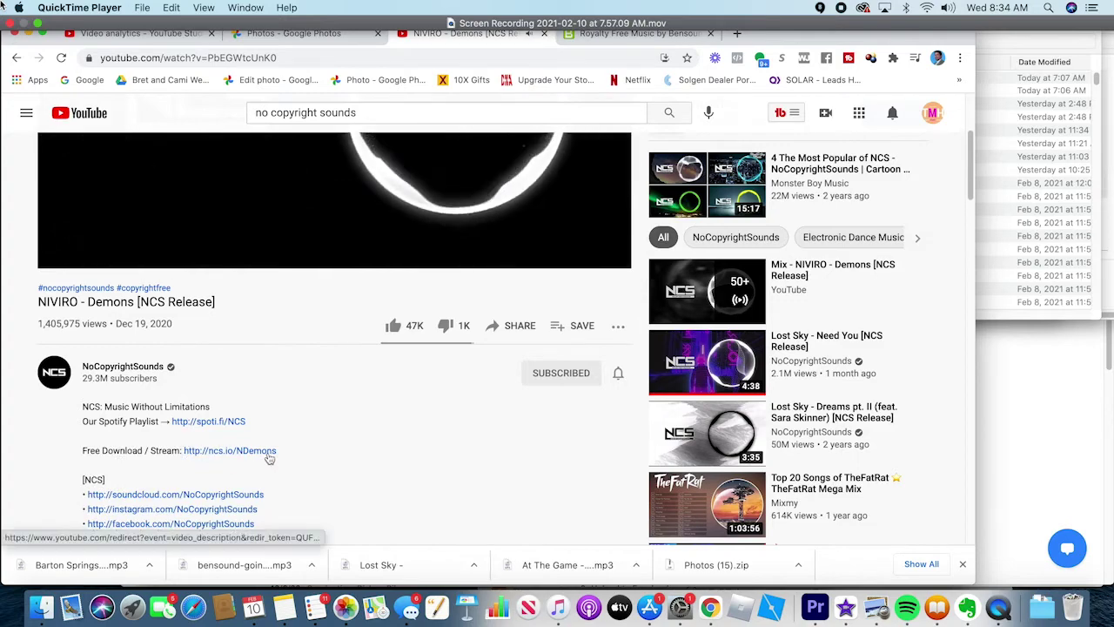
{"action": "scroll", "coordinate": [268, 453], "scroll_direction": "down", "scroll_amount": 3}
{"action": "scroll", "coordinate": [268, 457], "scroll_direction": "up", "scroll_amount": 8}
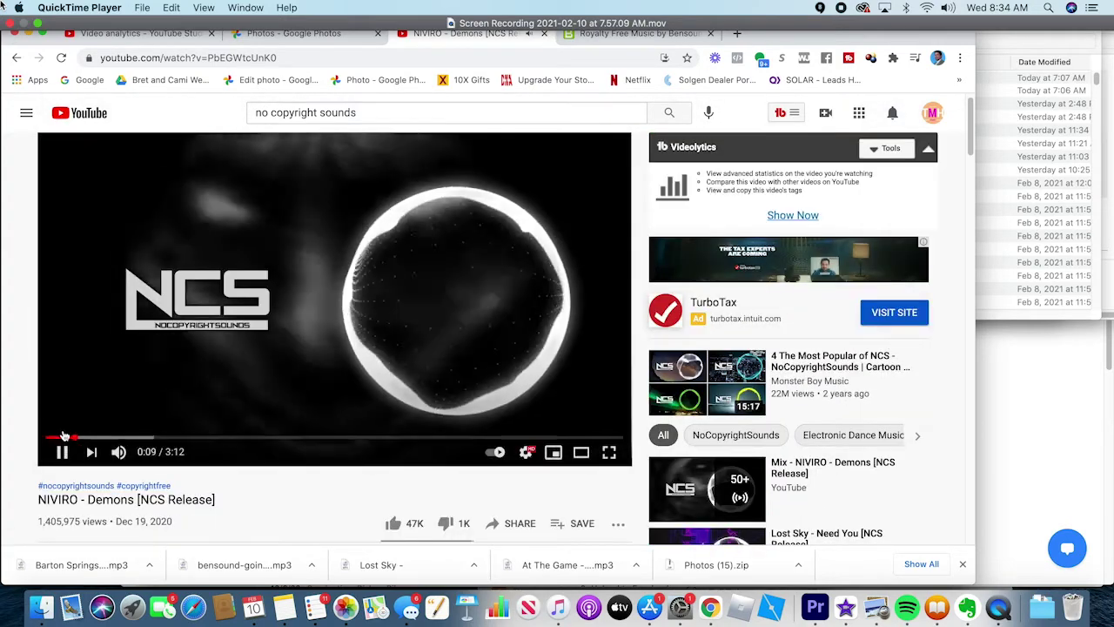
{"action": "left_click", "coordinate": [62, 451]}
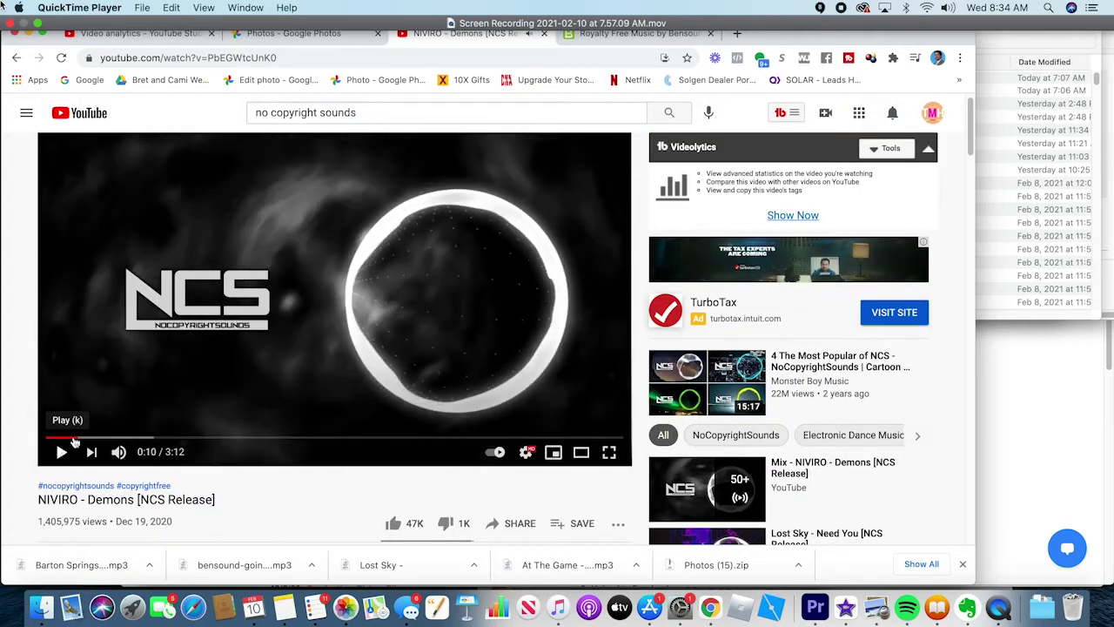
- Select the video's full web address in the browser's address bar
{"action": "left_click", "coordinate": [307, 57]}
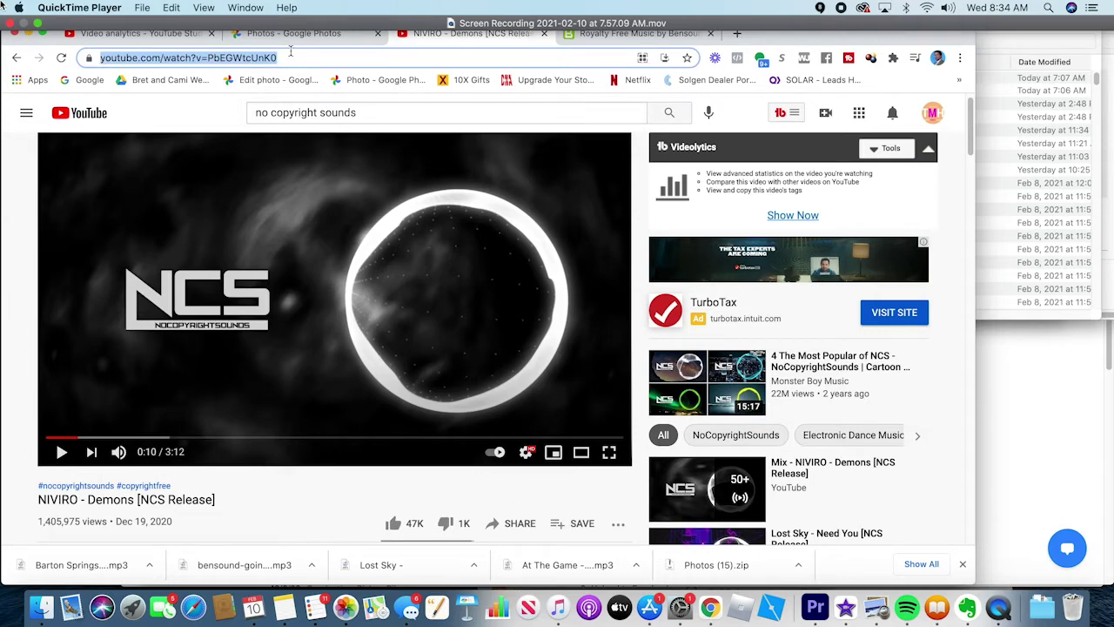
{"action": "left_click", "coordinate": [303, 57]}
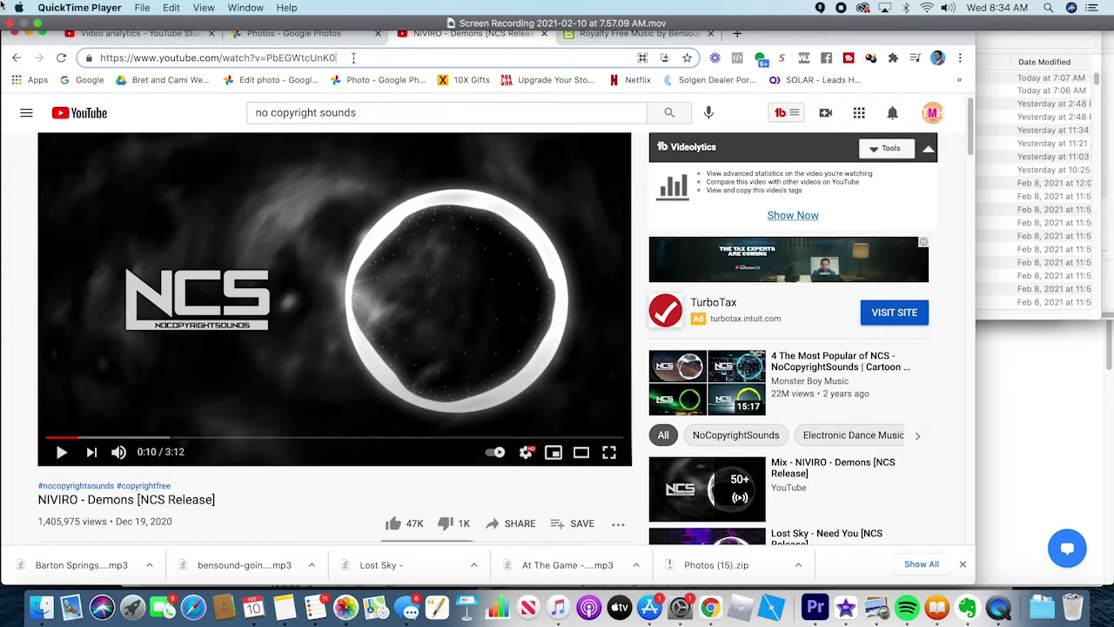
{"action": "left_click_drag", "start_coordinate": [353, 57], "coordinate": [108, 45]}
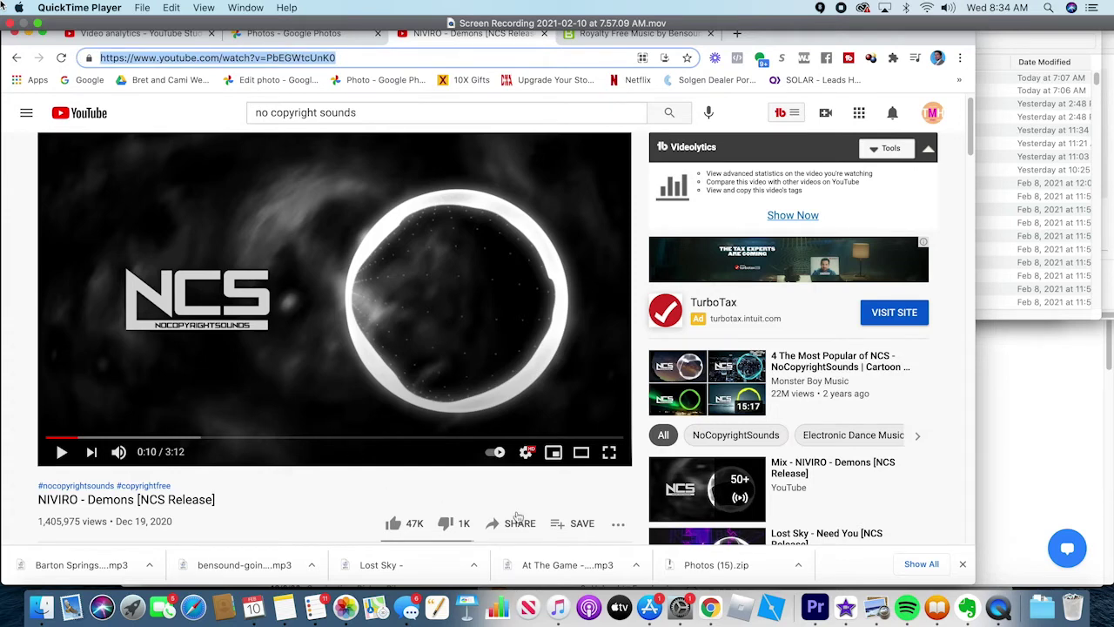
- Copy the NIVIRO - Demons video's link from its share options
{"action": "scroll", "coordinate": [518, 517], "scroll_direction": "down", "scroll_amount": 2}
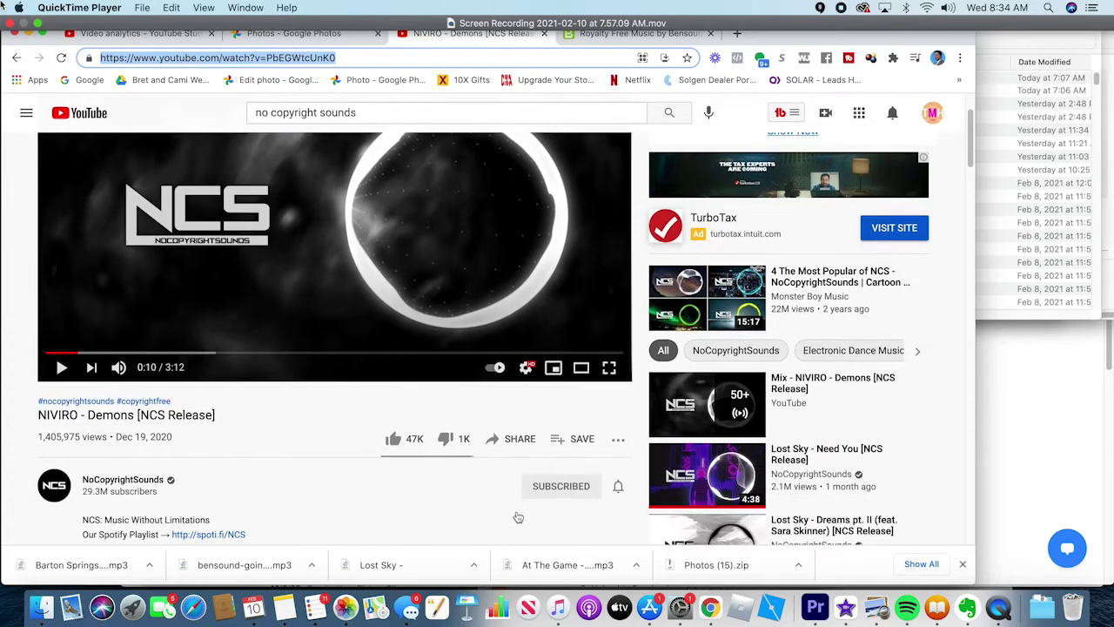
{"action": "left_click", "coordinate": [512, 442]}
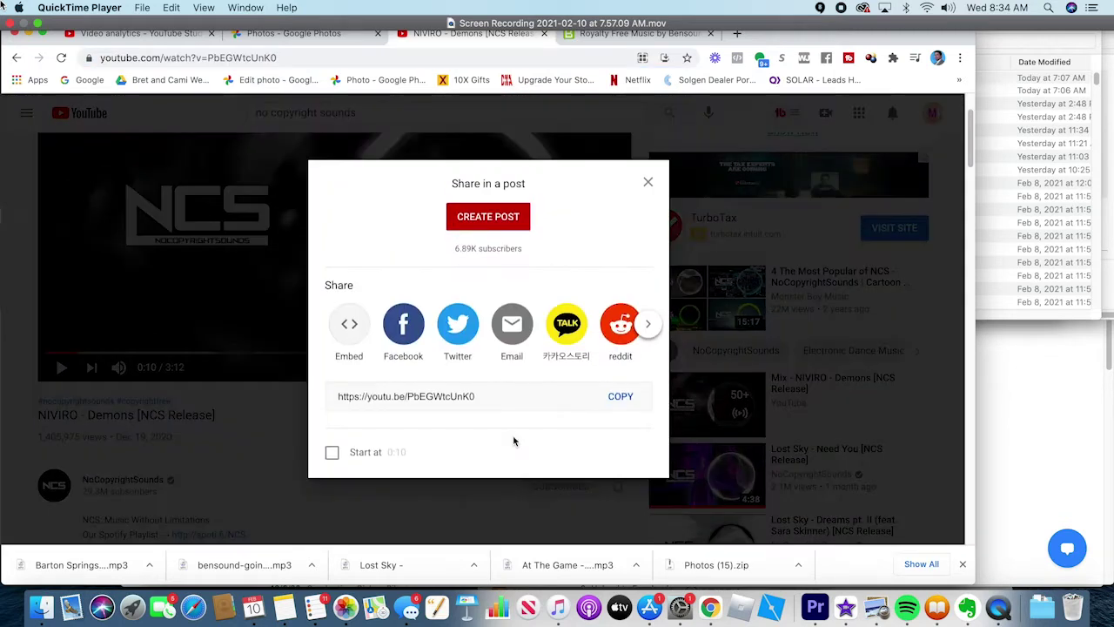
{"action": "left_click", "coordinate": [619, 397]}
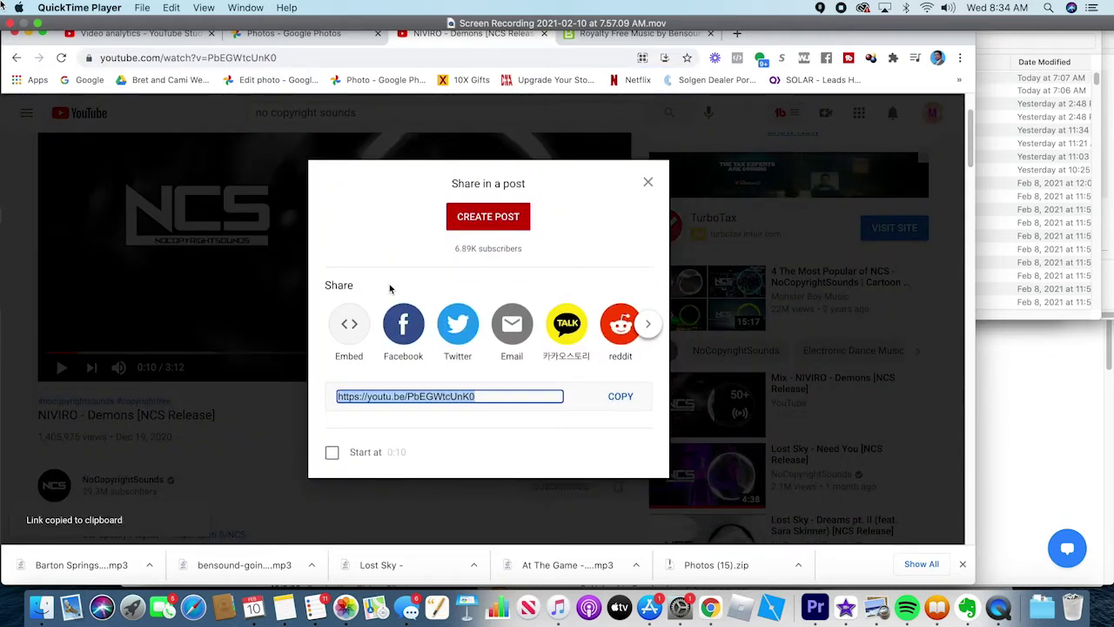
- Search Google for "youtube to mp3" in a new browser tab and open the YouTube to Mp3 Converter result from ytmp3.cc
{"action": "left_click", "coordinate": [737, 33]}
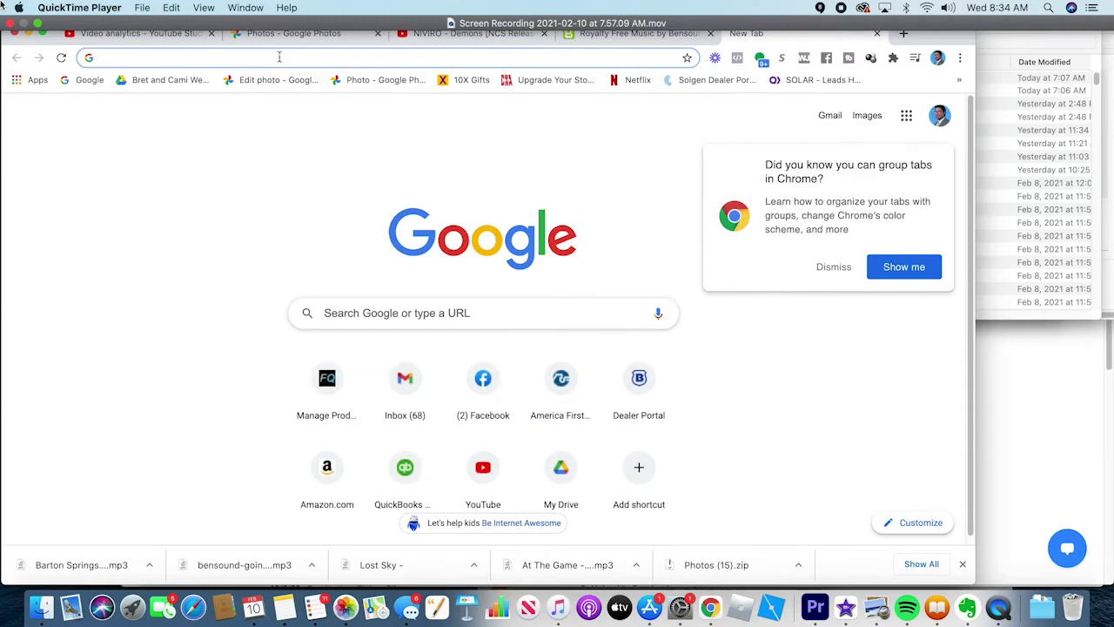
{"action": "left_click", "coordinate": [192, 55]}
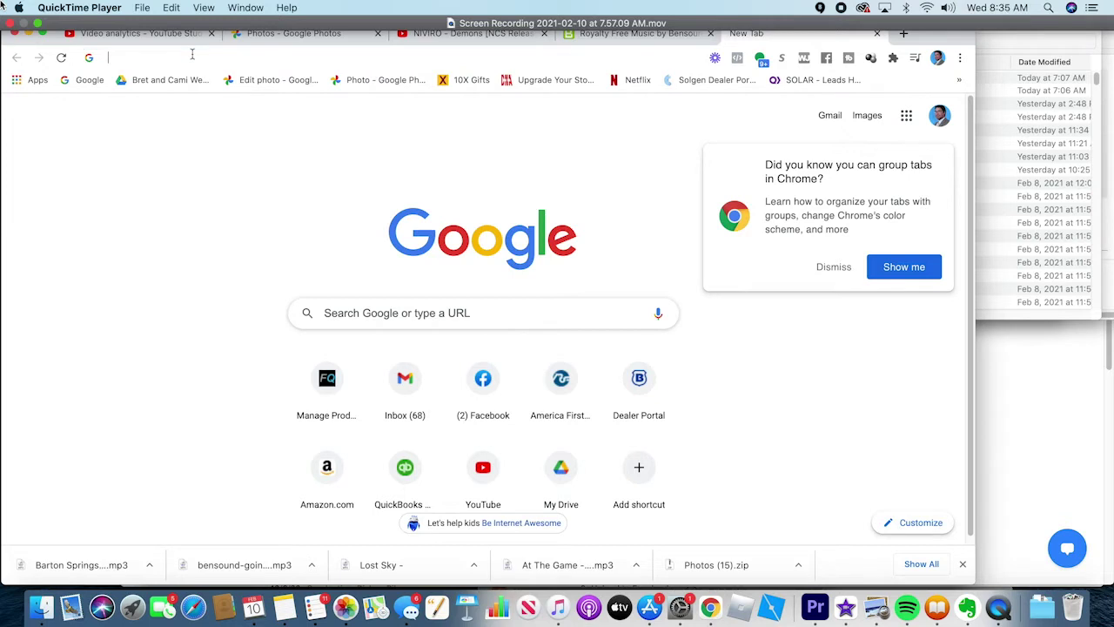
{"action": "type", "text": "y"}
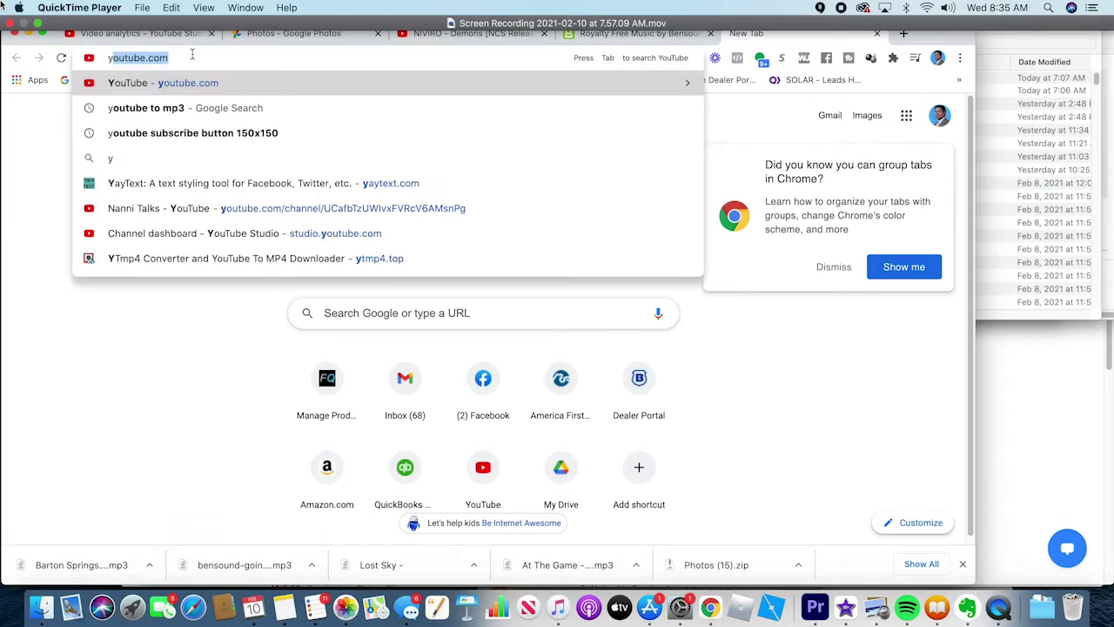
{"action": "type", "text": "you"}
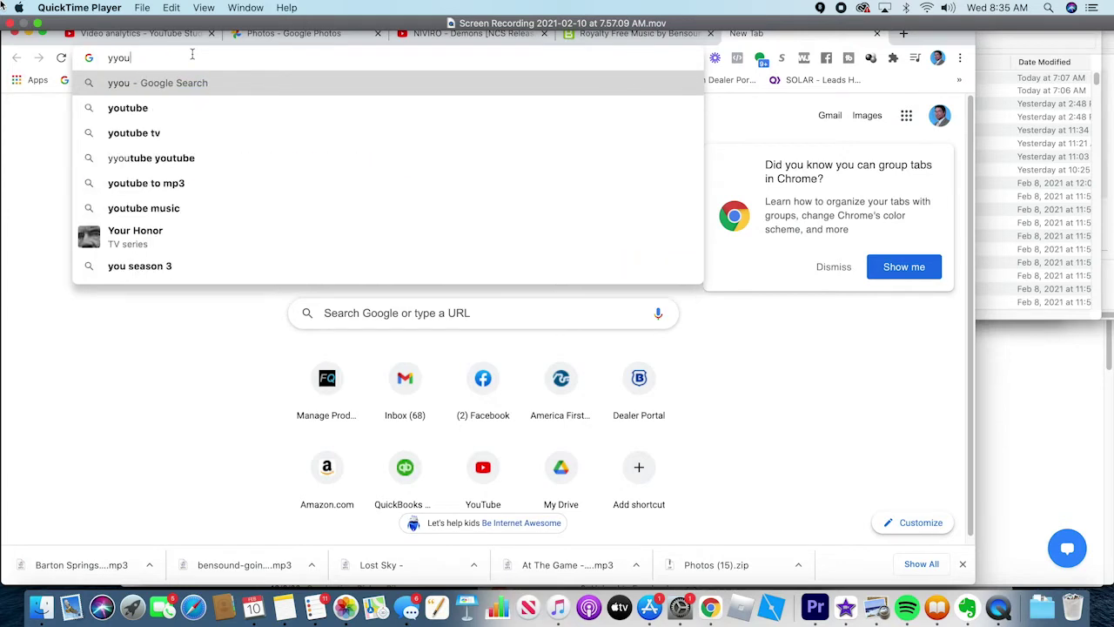
{"action": "key", "text": "BackSpace"}
{"action": "key", "text": "BackSpace"}
{"action": "key", "text": "BackSpace"}
{"action": "type", "text": "outube to"}
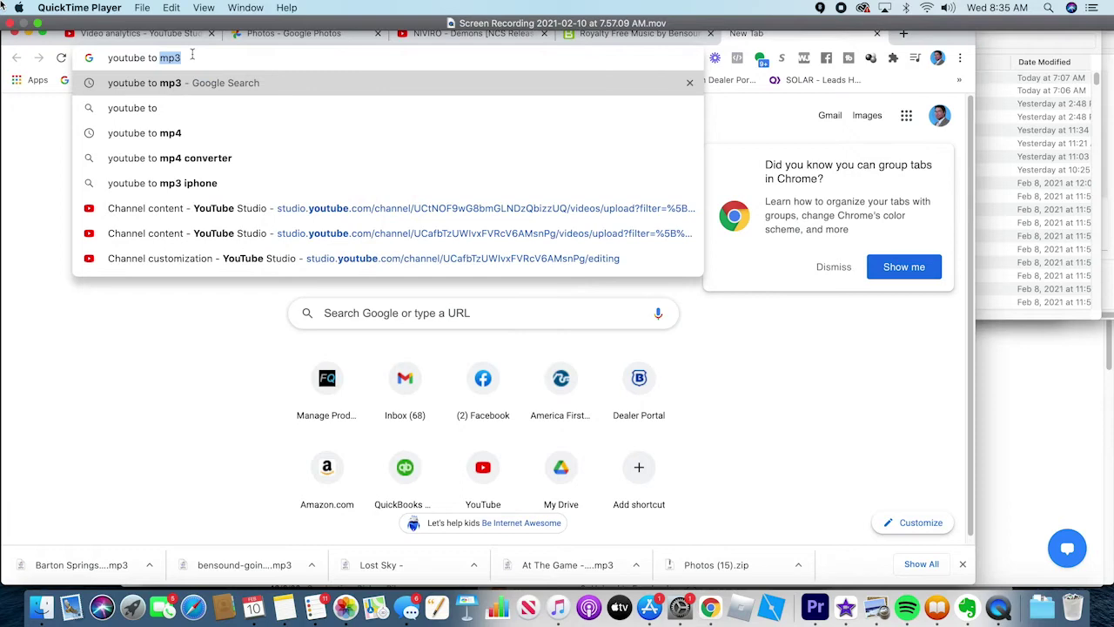
{"action": "key", "text": "Return"}
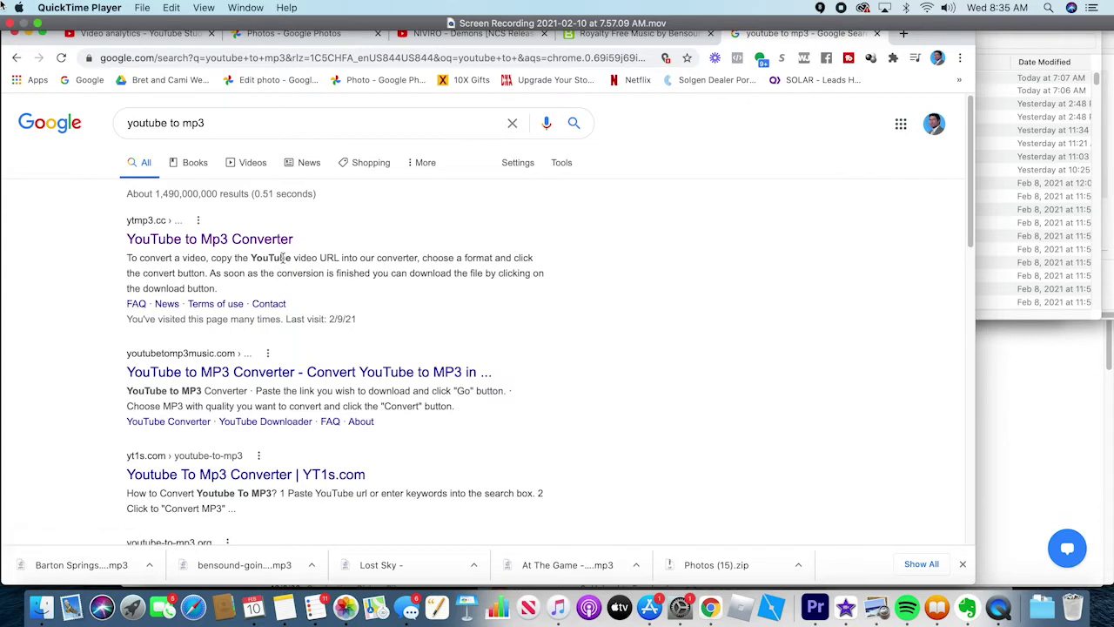
{"action": "left_click", "coordinate": [215, 247]}
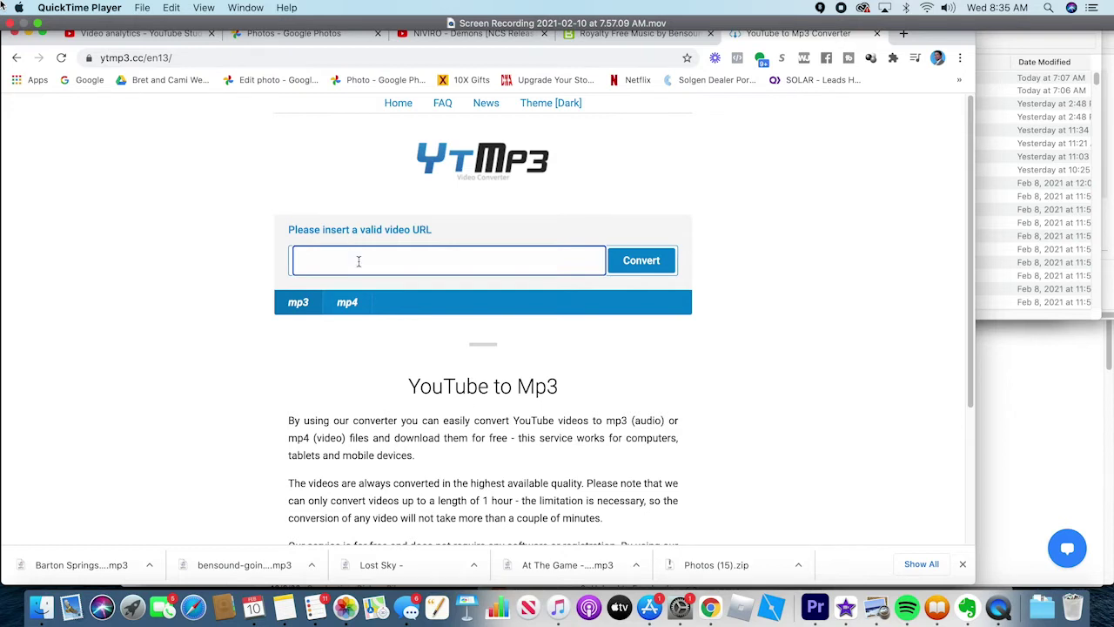
- Paste the copied video link into the converter's video URL field and convert it to mp3
{"action": "key", "text": "super+v"}
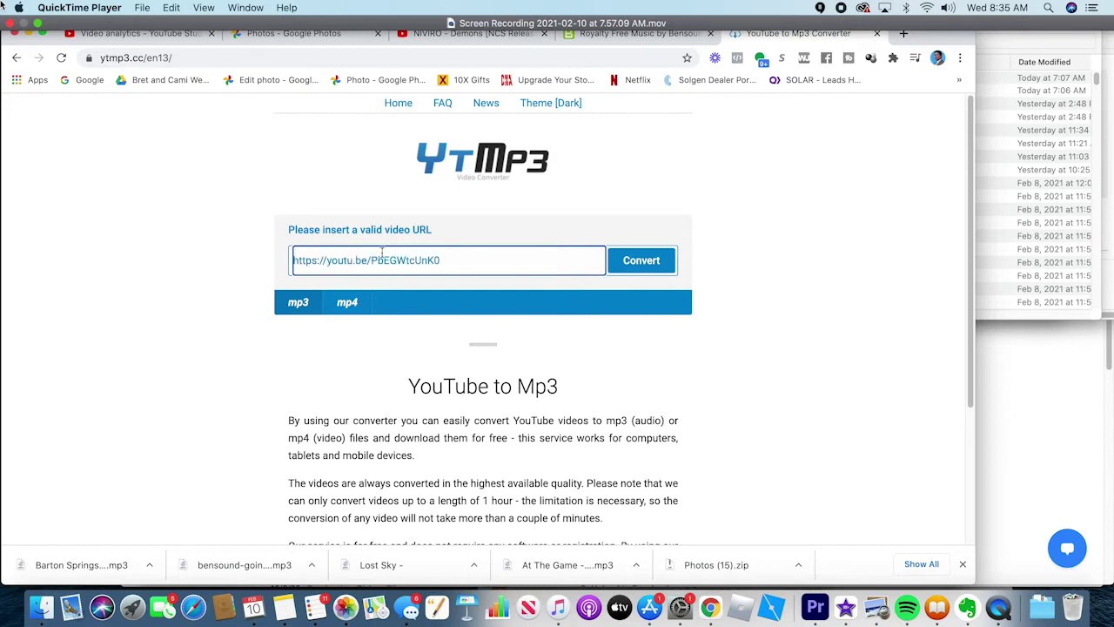
{"action": "double_click", "coordinate": [488, 272]}
{"action": "right_click", "coordinate": [489, 270]}
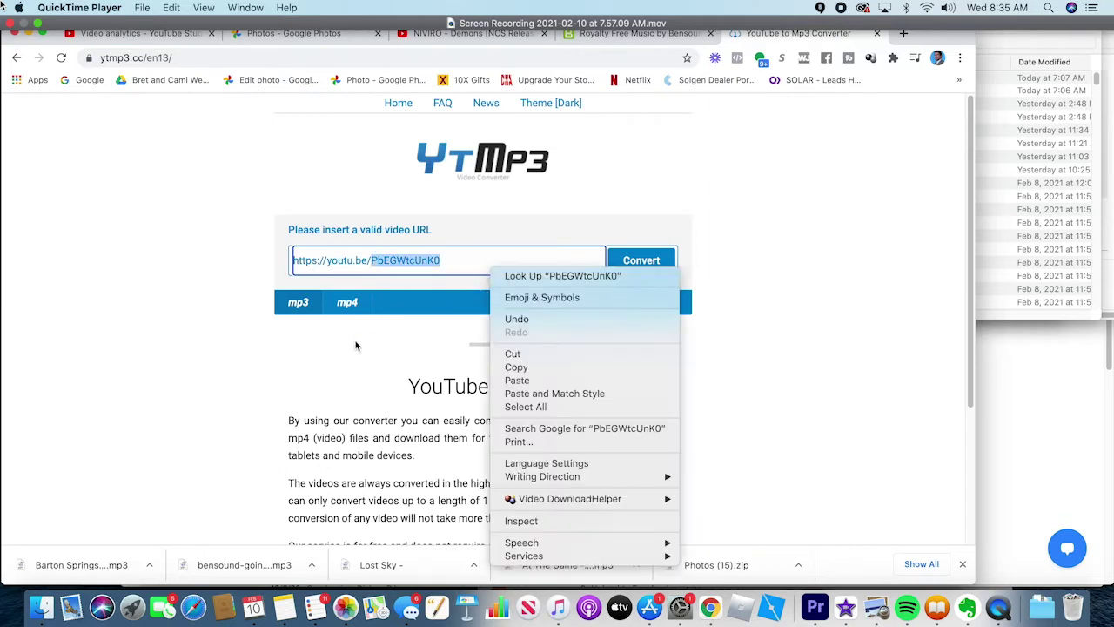
{"action": "left_click", "coordinate": [374, 255]}
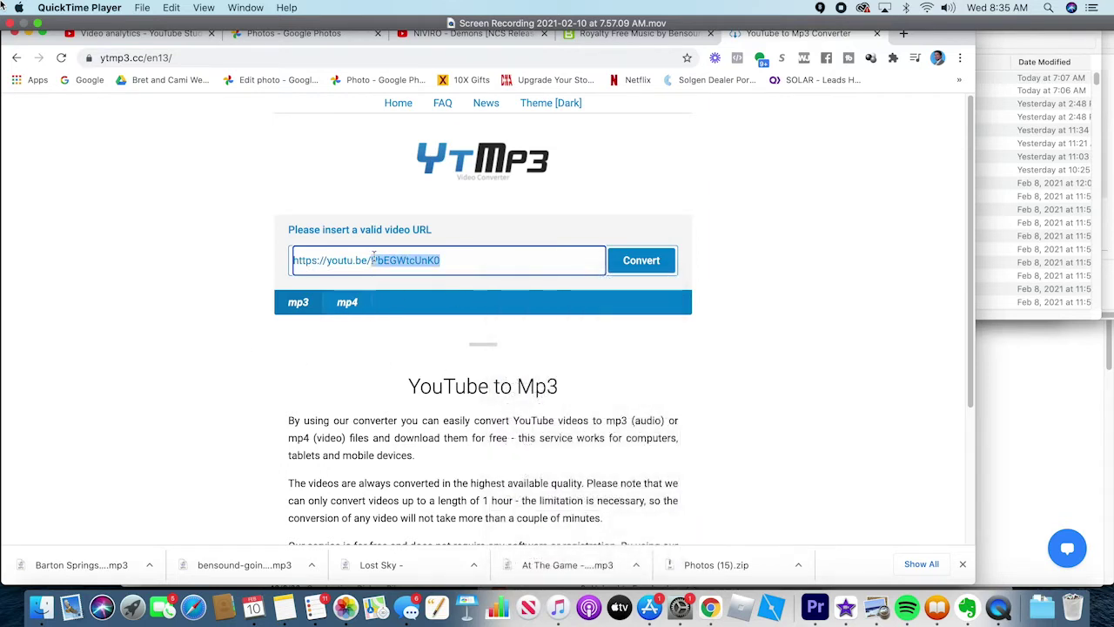
{"action": "left_click", "coordinate": [324, 265]}
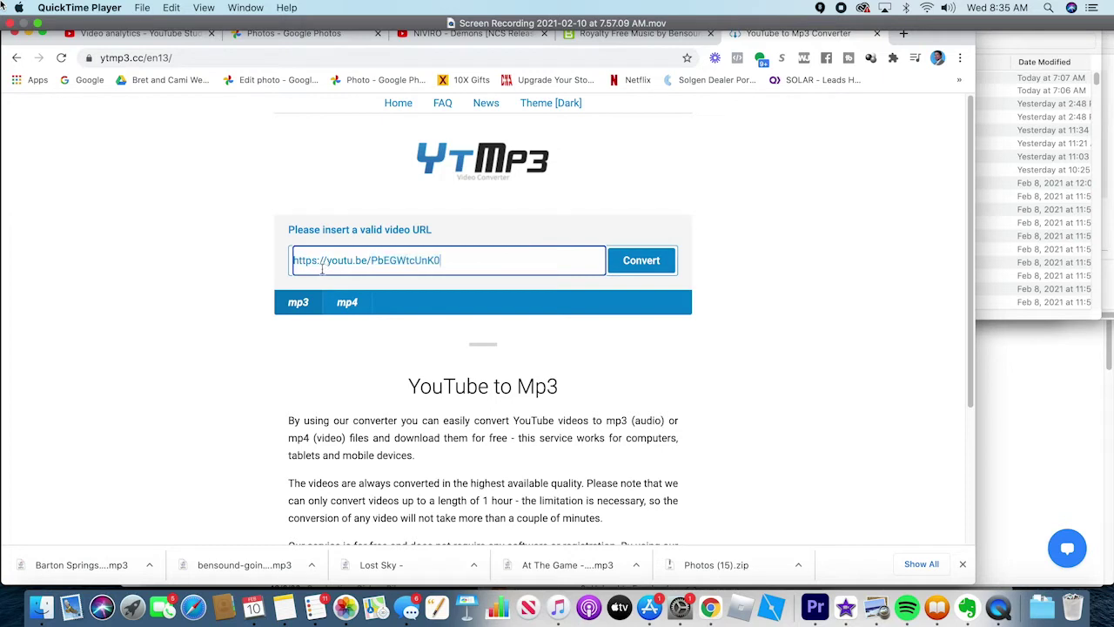
{"action": "left_click", "coordinate": [625, 273]}
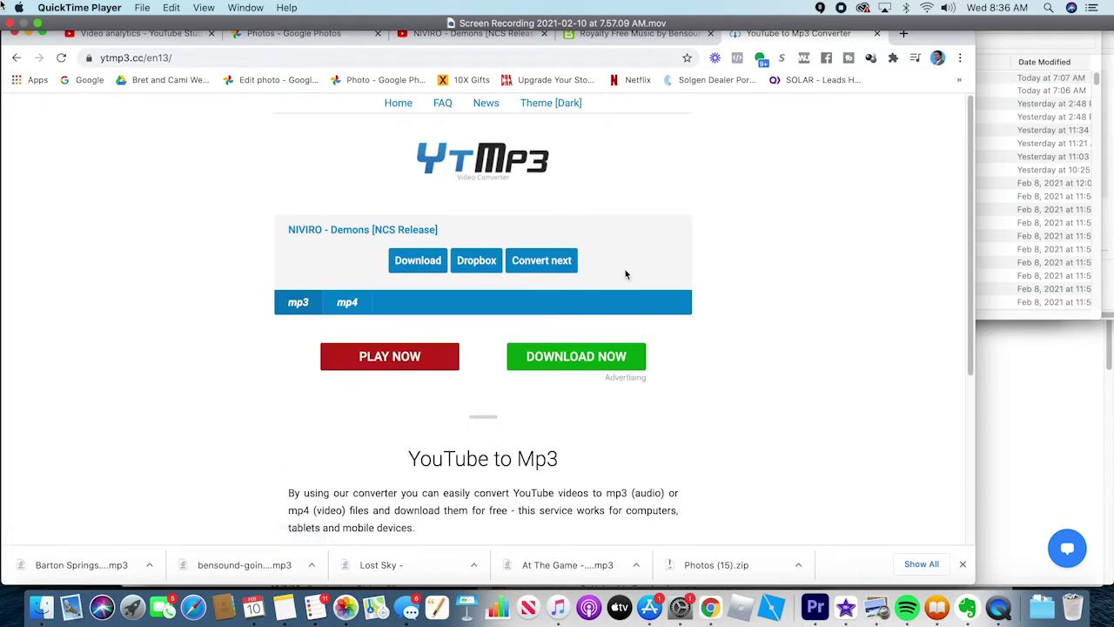
- Download the converted NIVIRO - Demons MP3 and close the advertising tab that opens
{"action": "left_click", "coordinate": [415, 270]}
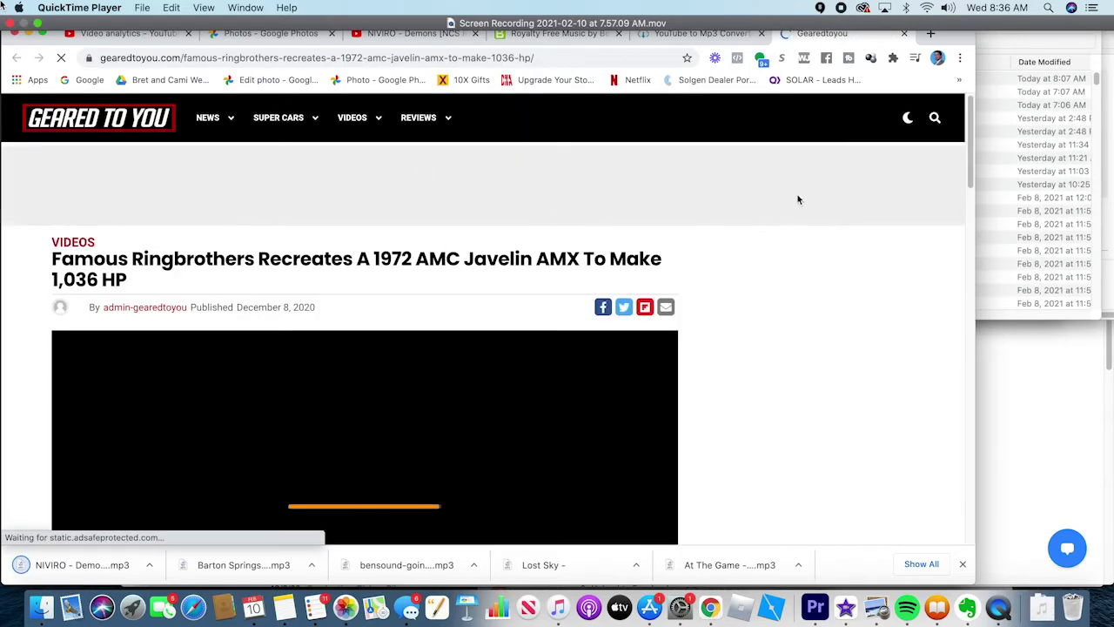
{"action": "left_click", "coordinate": [904, 34]}
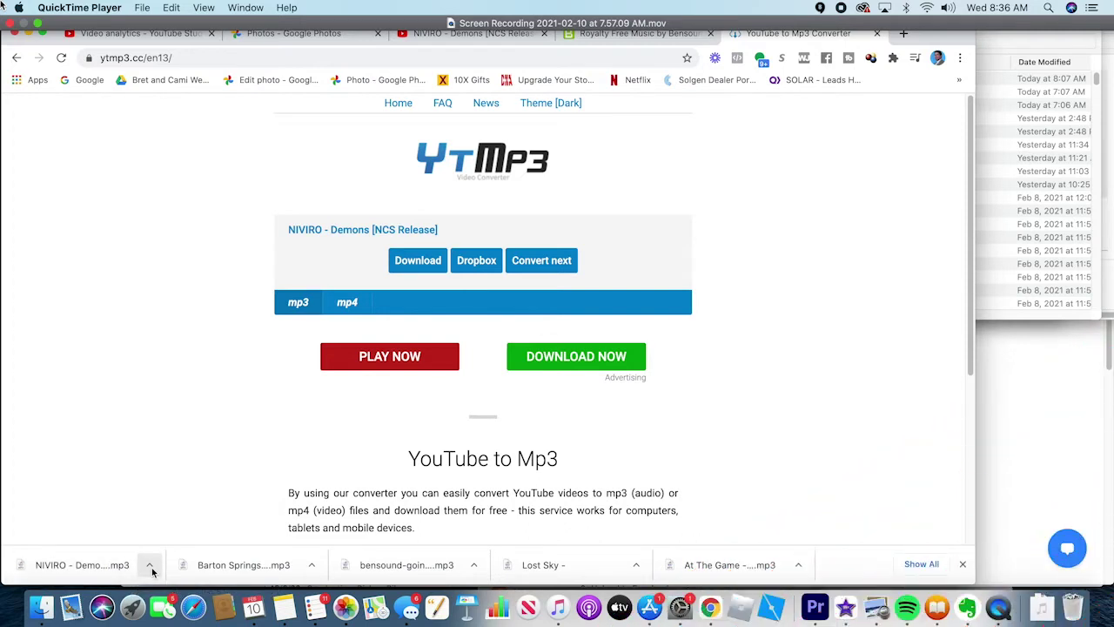
- Reveal the downloaded NIVIRO - Demons MP3 in Finder and move it into the birthday slideshow folder in Documents
{"action": "left_click", "coordinate": [154, 567]}
{"action": "left_click", "coordinate": [154, 568]}
{"action": "left_click", "coordinate": [200, 554]}
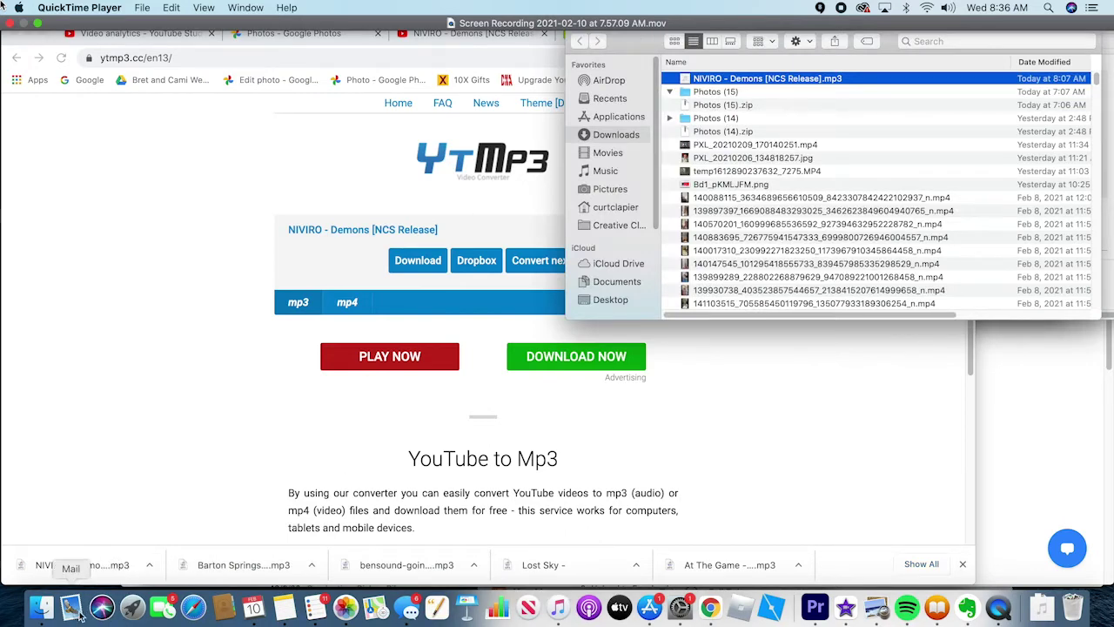
{"action": "left_click", "coordinate": [43, 608]}
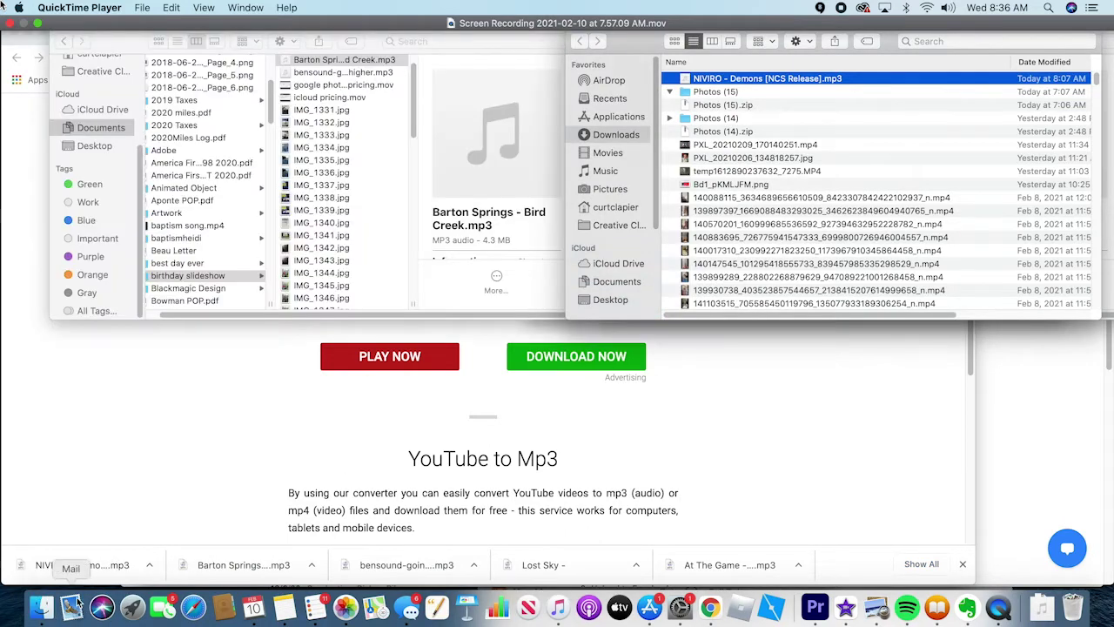
{"action": "left_click", "coordinate": [177, 278]}
{"action": "left_click", "coordinate": [177, 276]}
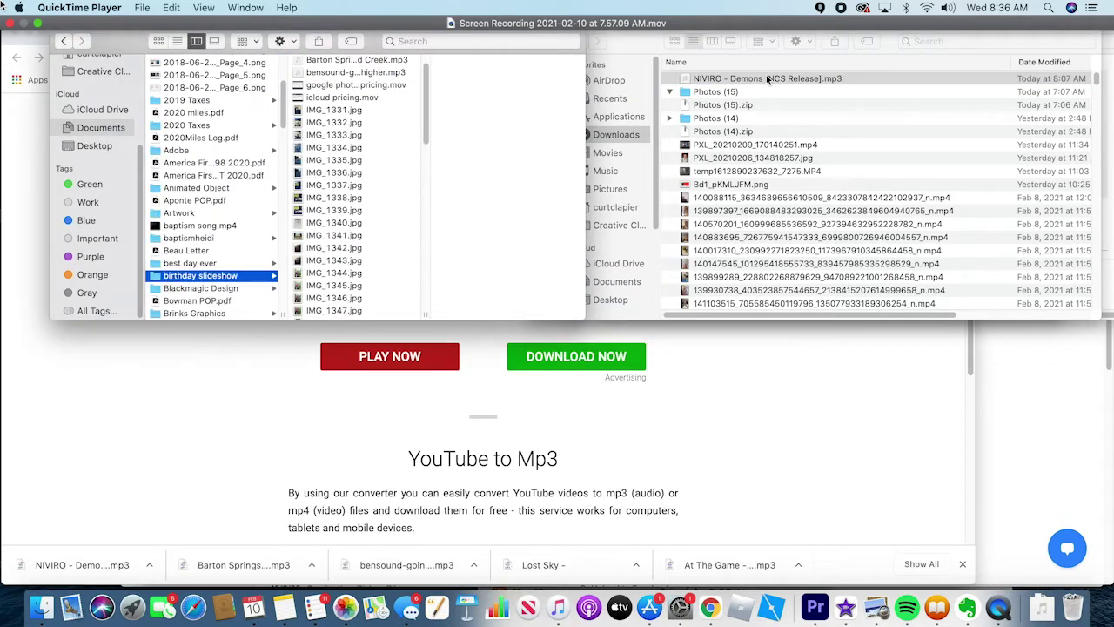
{"action": "left_click_drag", "start_coordinate": [766, 79], "coordinate": [377, 165]}
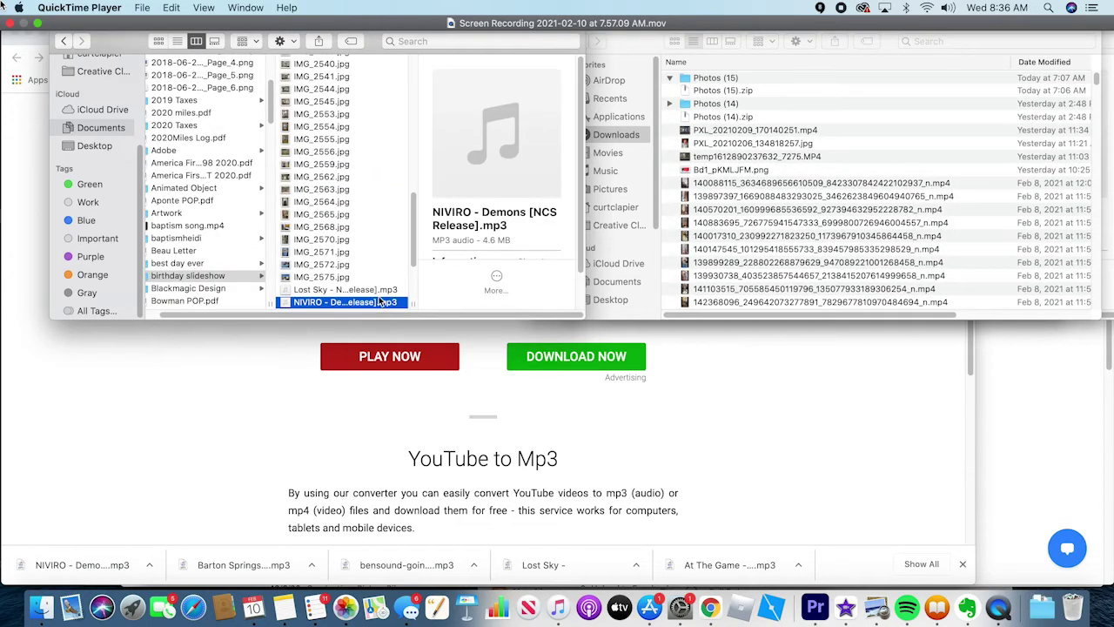
- Return to the YouTube page in the browser and open YouTube Studio's Audio library from the account options
{"action": "left_click", "coordinate": [231, 428]}
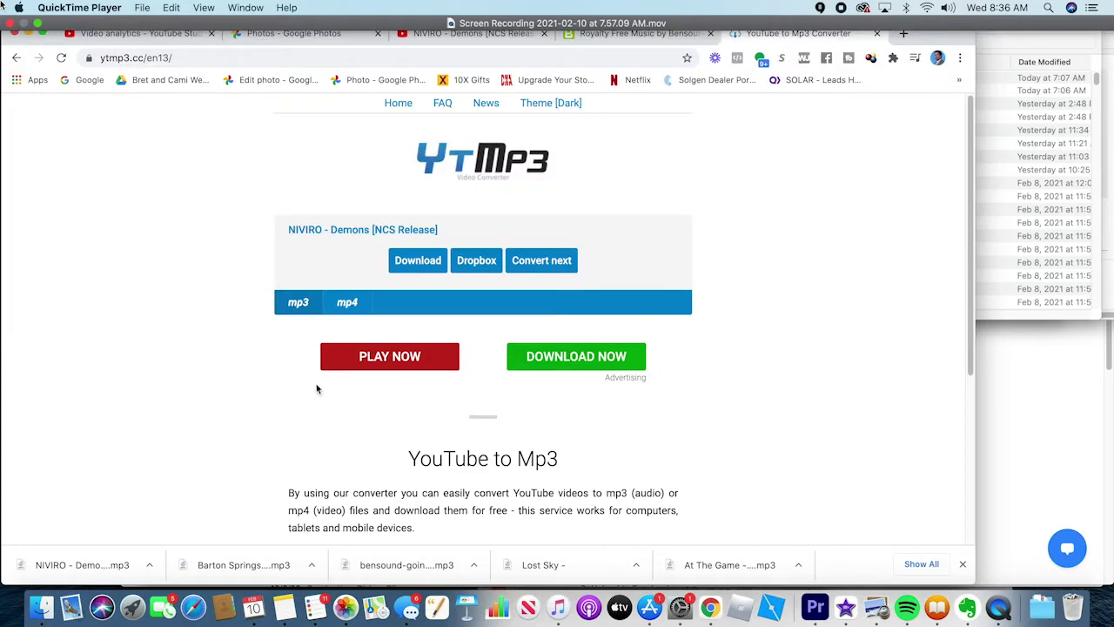
{"action": "left_click", "coordinate": [511, 33]}
{"action": "left_click", "coordinate": [648, 182]}
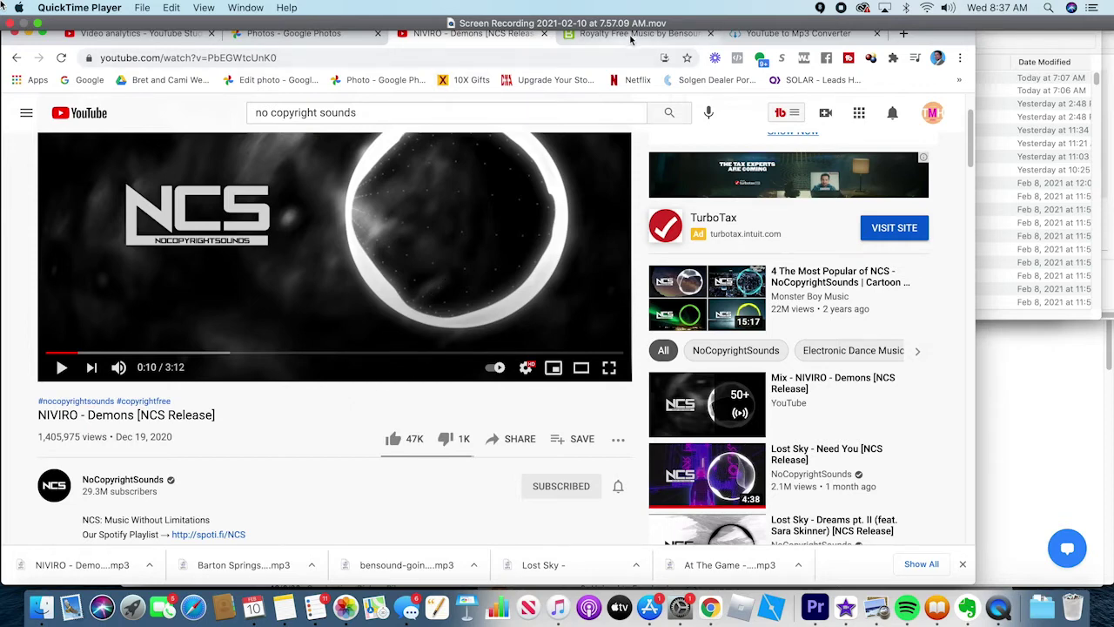
{"action": "left_click", "coordinate": [933, 115]}
{"action": "left_click", "coordinate": [738, 233]}
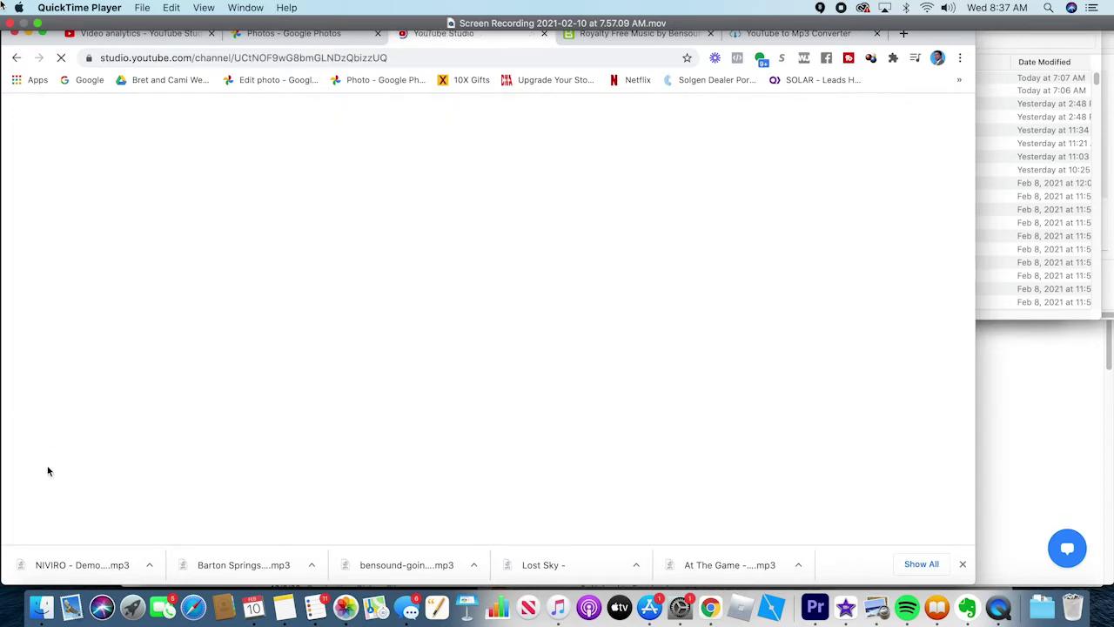
{"action": "scroll", "coordinate": [91, 435], "scroll_direction": "down", "scroll_amount": 3}
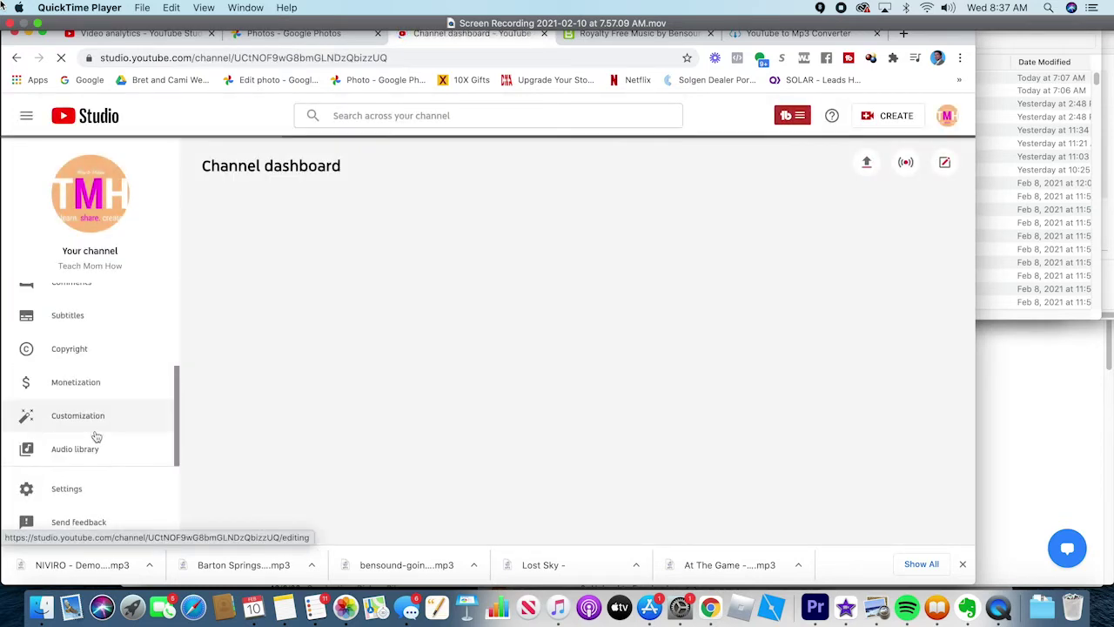
{"action": "left_click", "coordinate": [83, 455]}
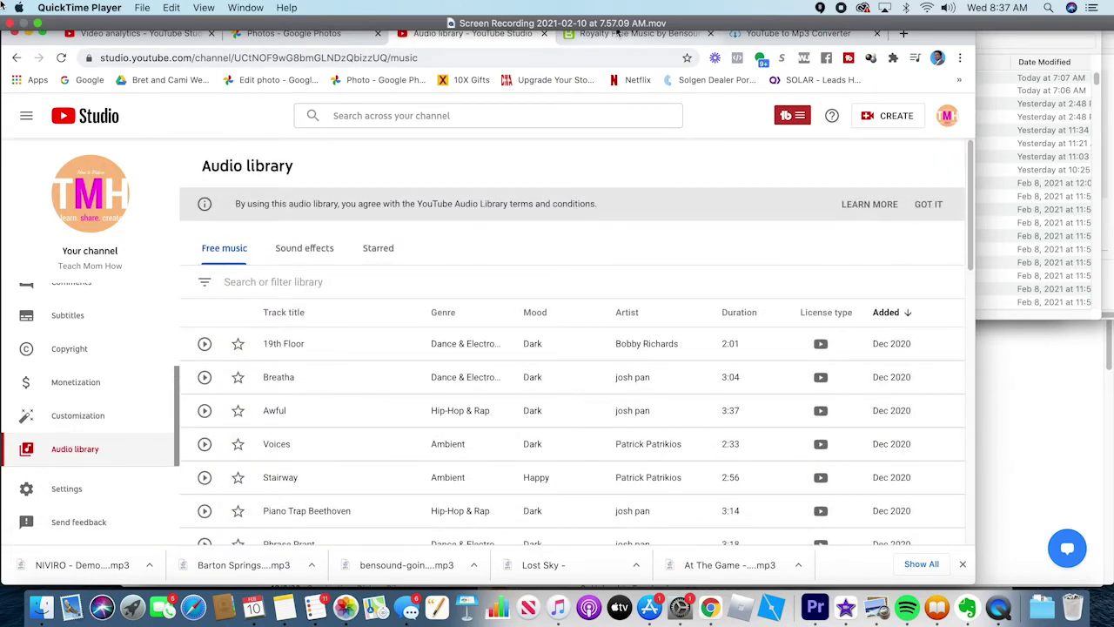
- Return to the Bensound royalty-free music page and play the preview of the Going Higher track
{"action": "left_click", "coordinate": [646, 39]}
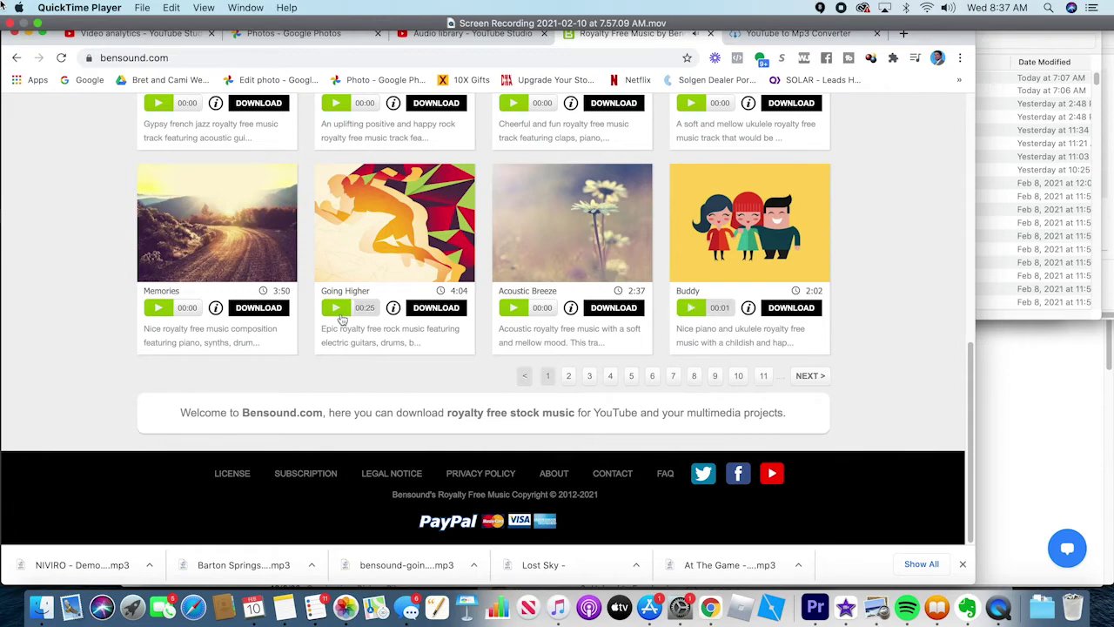
{"action": "scroll", "coordinate": [379, 301], "scroll_direction": "up", "scroll_amount": 15}
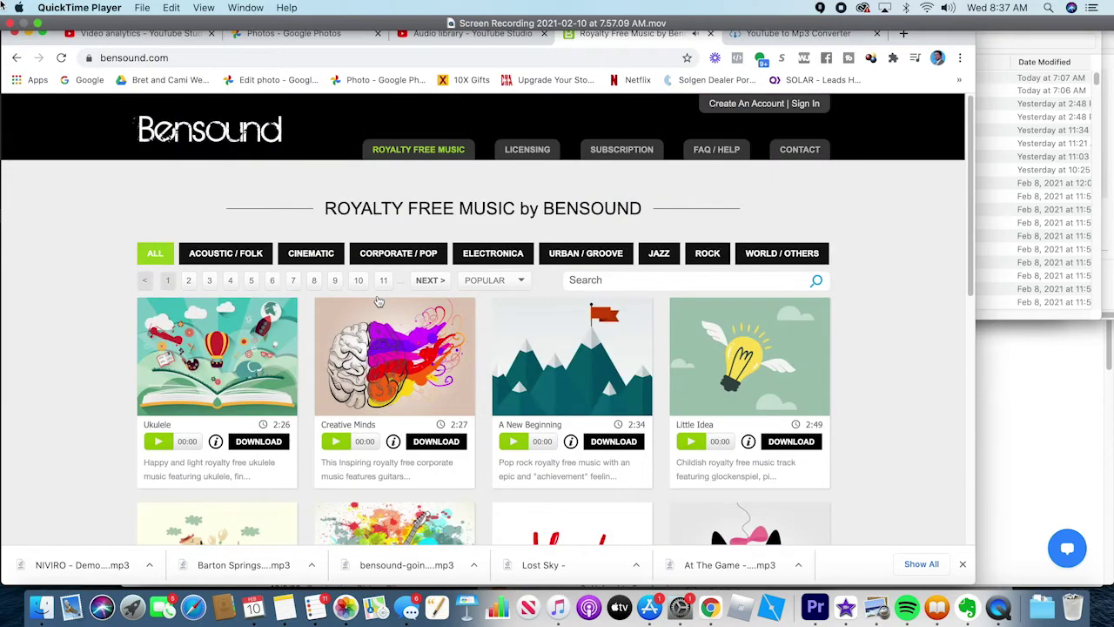
{"action": "scroll", "coordinate": [379, 301], "scroll_direction": "down", "scroll_amount": 15}
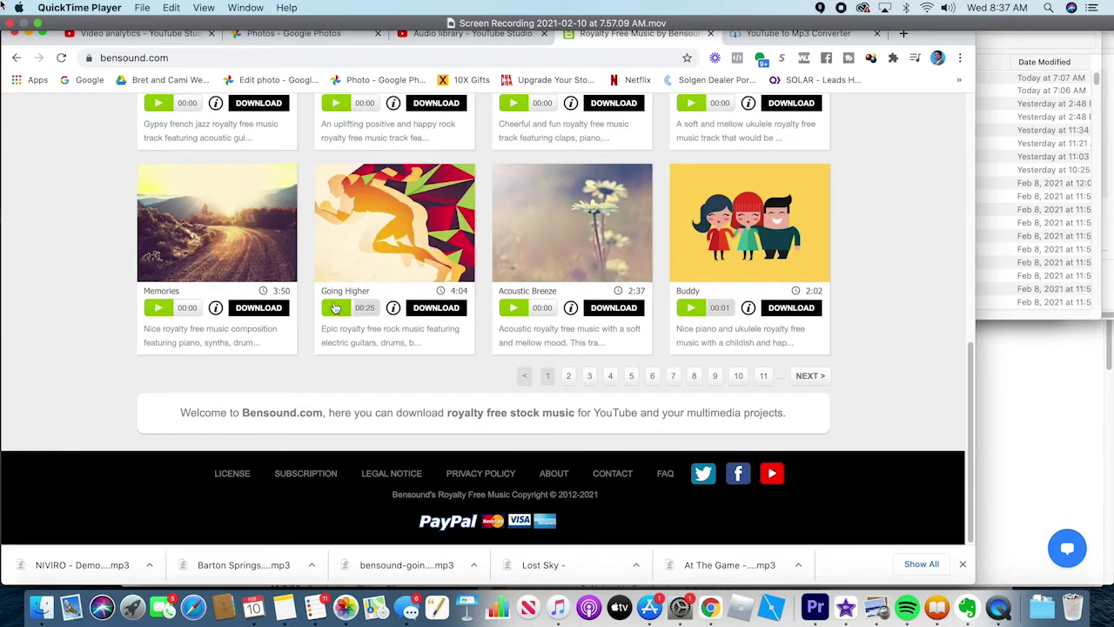
{"action": "left_click", "coordinate": [335, 308]}
- Download Going Higher under the free license with attribution, dismiss the license dialog and stop the track's preview
{"action": "left_click", "coordinate": [435, 309]}
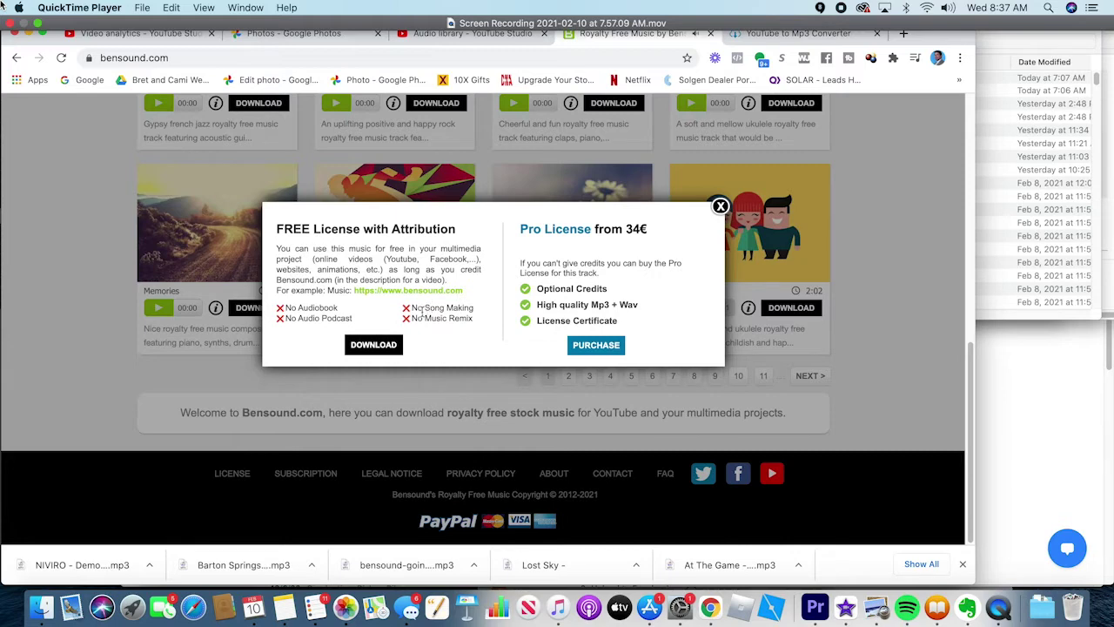
{"action": "left_click_drag", "start_coordinate": [279, 310], "coordinate": [475, 319]}
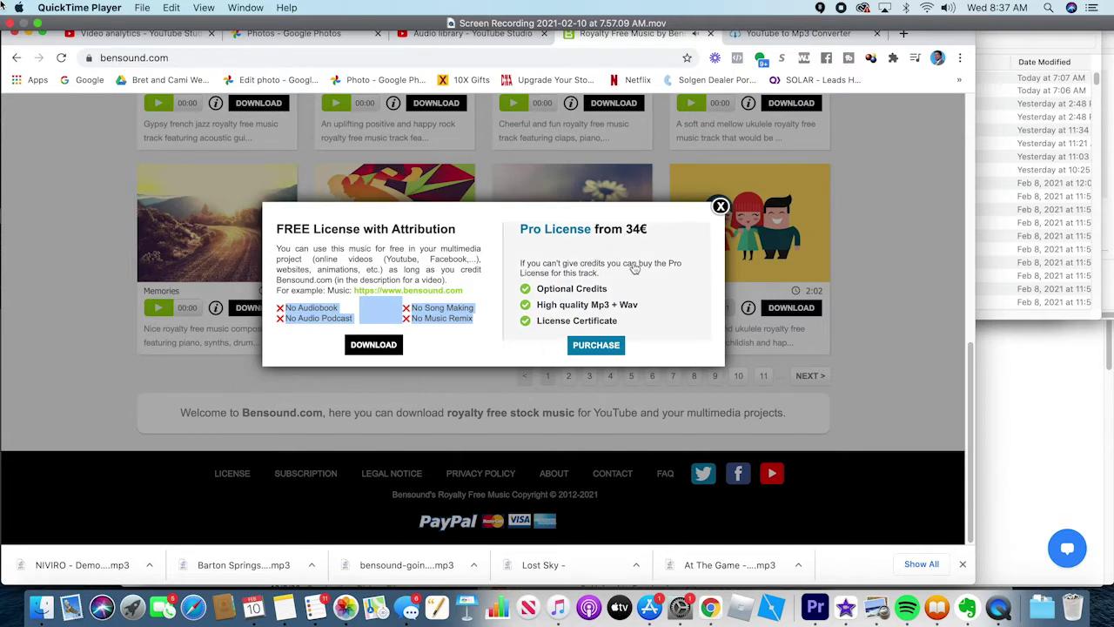
{"action": "left_click", "coordinate": [365, 348]}
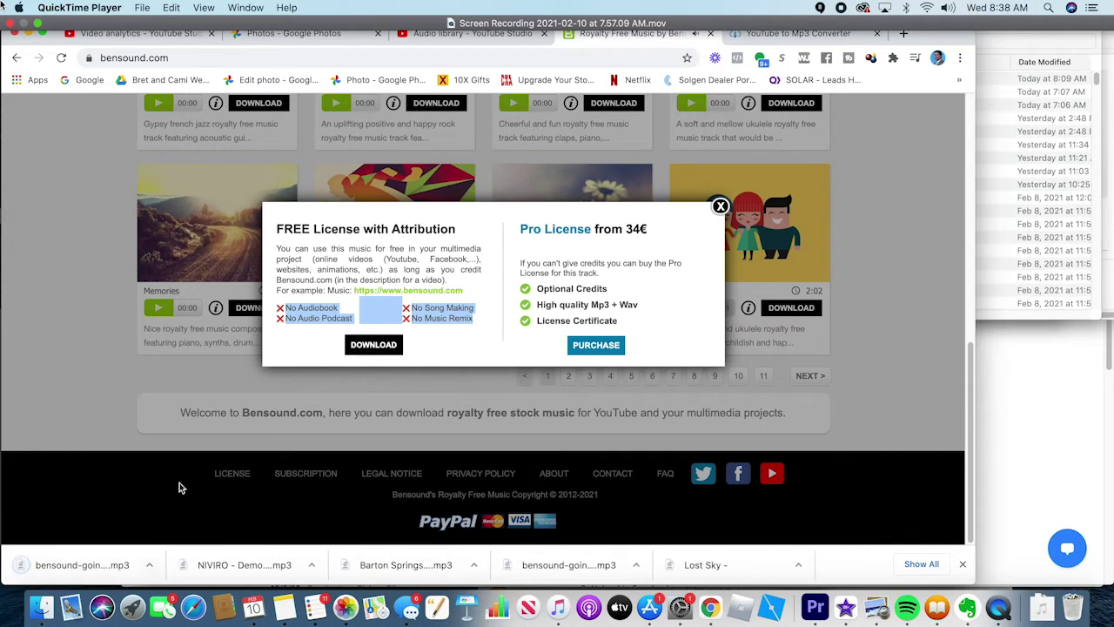
{"action": "left_click", "coordinate": [229, 385]}
{"action": "left_click", "coordinate": [336, 309]}
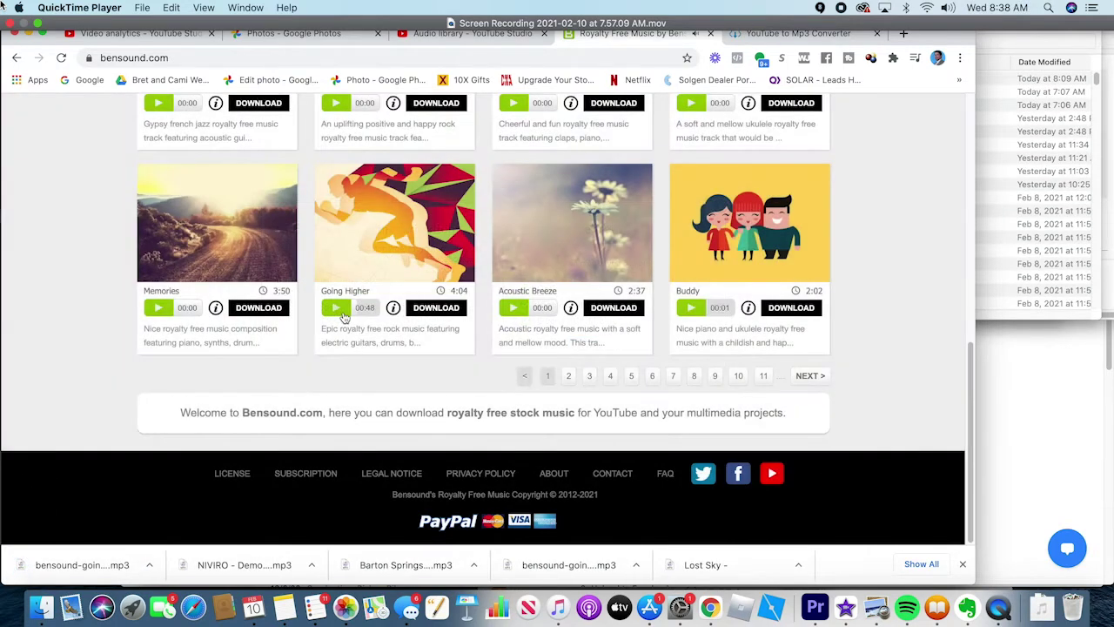
- Reveal bensound-goinghigher.mp3 in Finder and move it into the birthday slideshow folder, replacing the older copy
{"action": "left_click", "coordinate": [151, 566]}
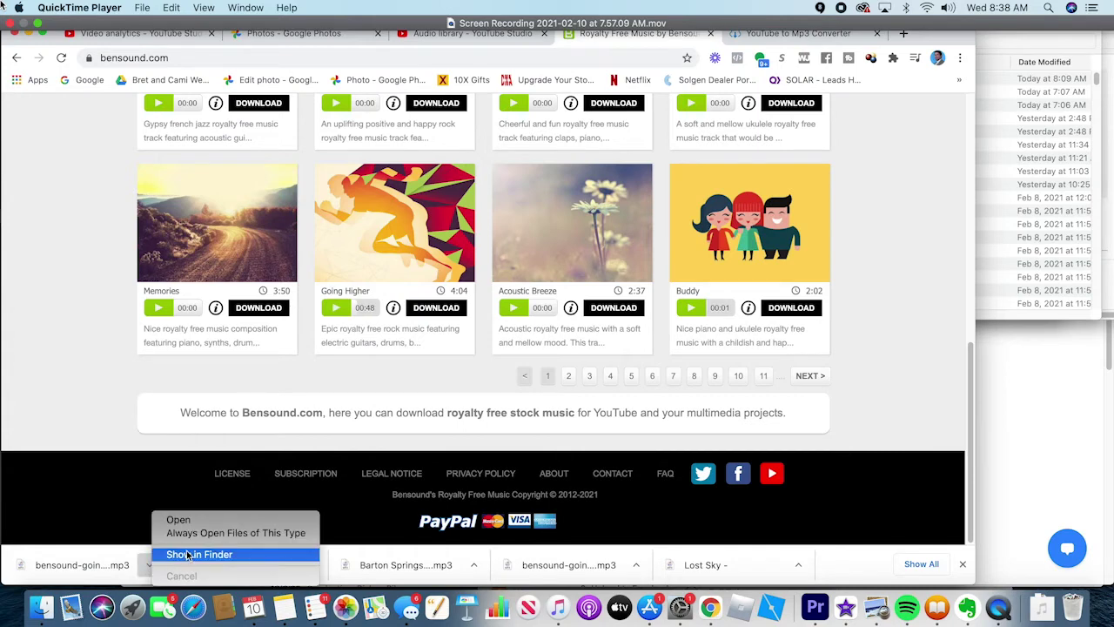
{"action": "left_click", "coordinate": [242, 556]}
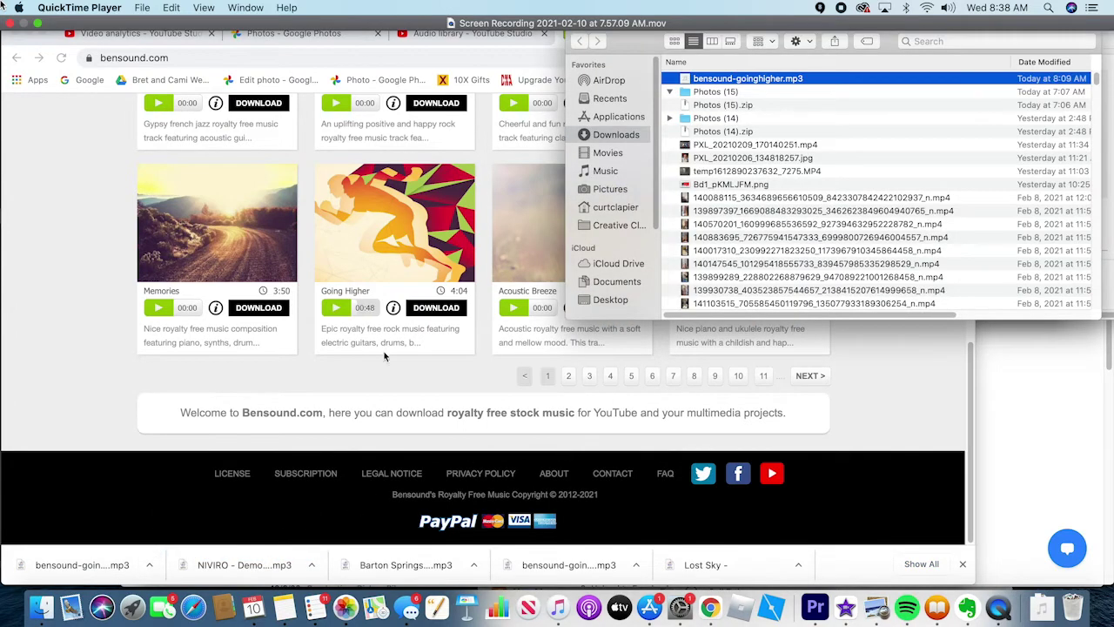
{"action": "left_click", "coordinate": [41, 607]}
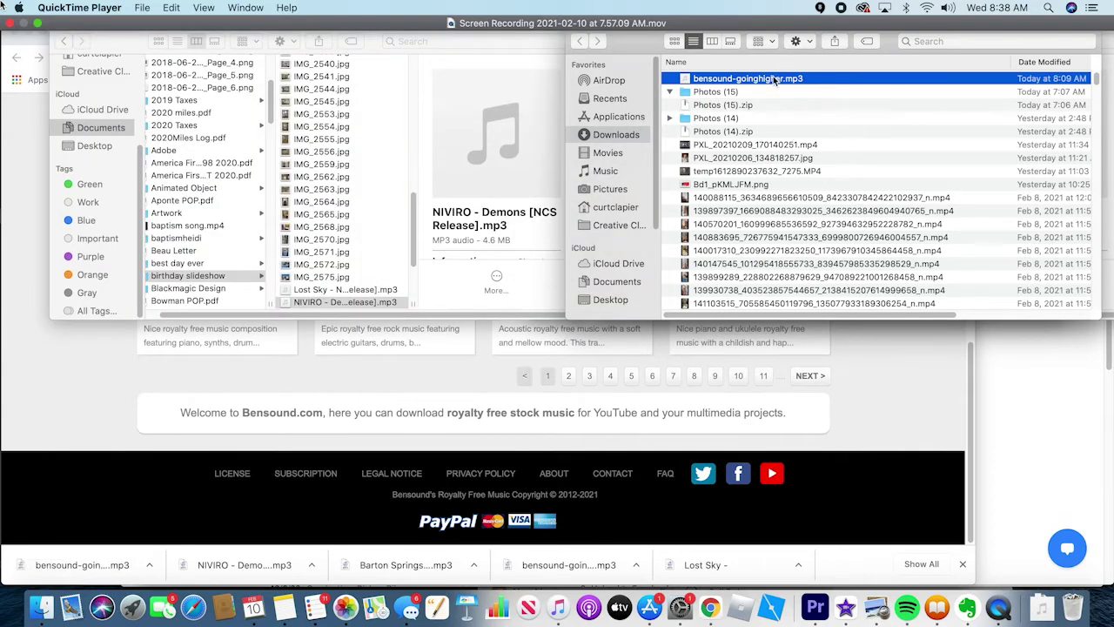
{"action": "left_click_drag", "start_coordinate": [775, 81], "coordinate": [393, 272]}
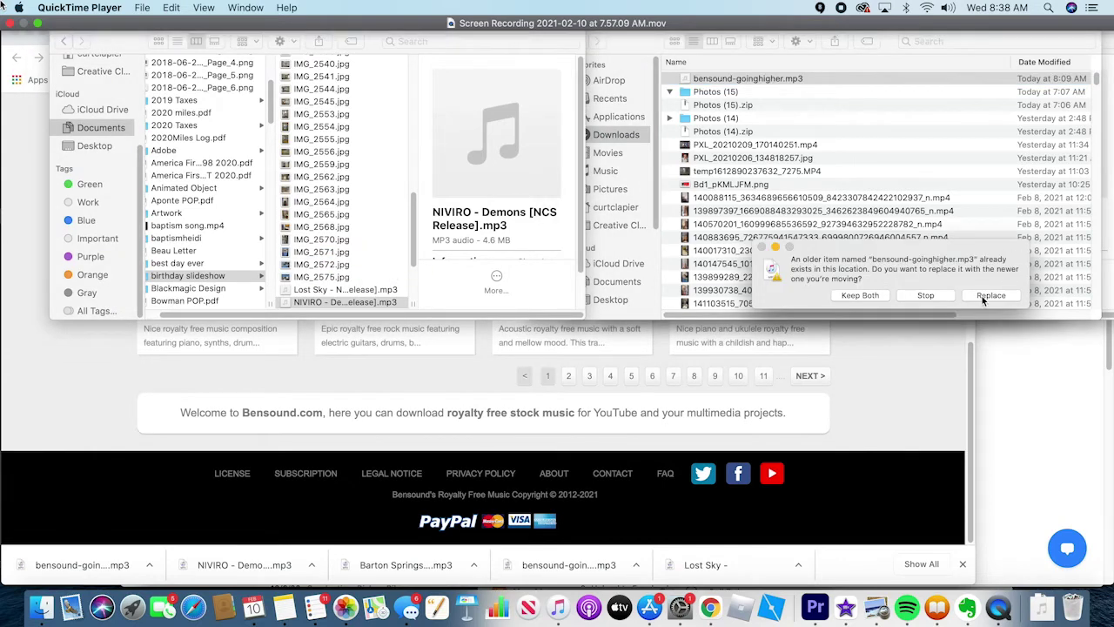
{"action": "left_click", "coordinate": [987, 296]}
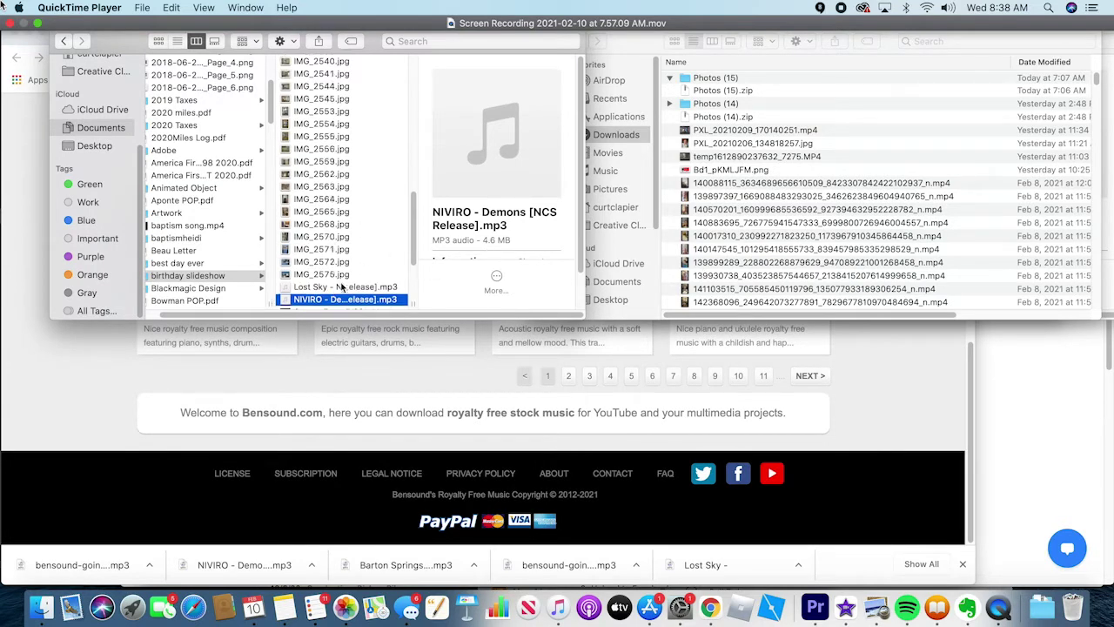
{"action": "scroll", "coordinate": [342, 287], "scroll_direction": "down", "scroll_amount": 3}
{"action": "scroll", "coordinate": [342, 288], "scroll_direction": "down", "scroll_amount": 2}
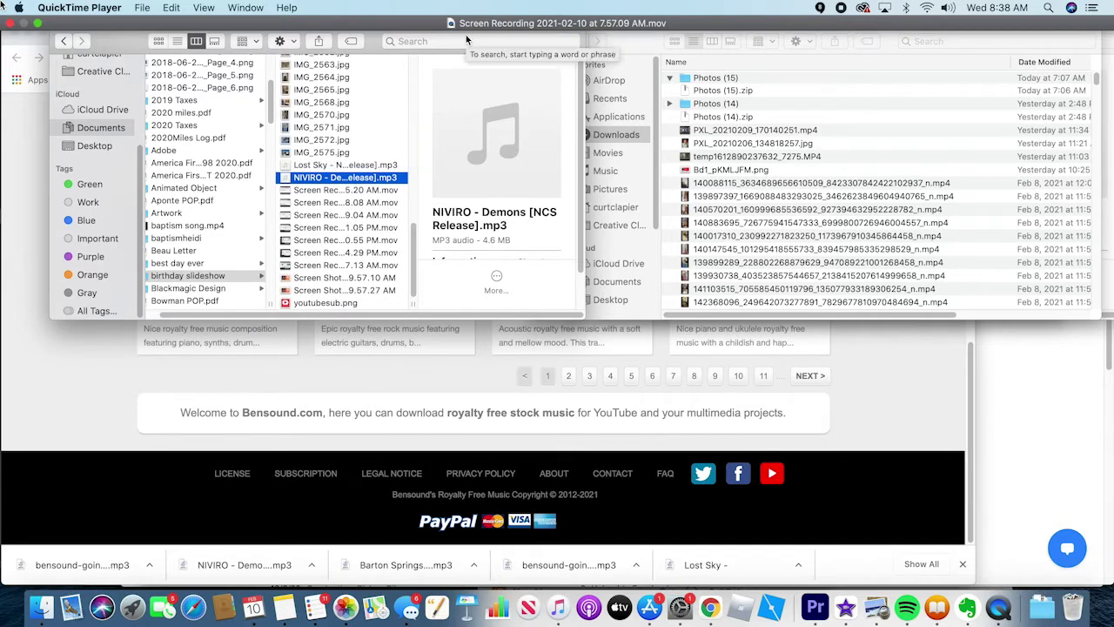
{"action": "scroll", "coordinate": [350, 163], "scroll_direction": "up", "scroll_amount": 10}
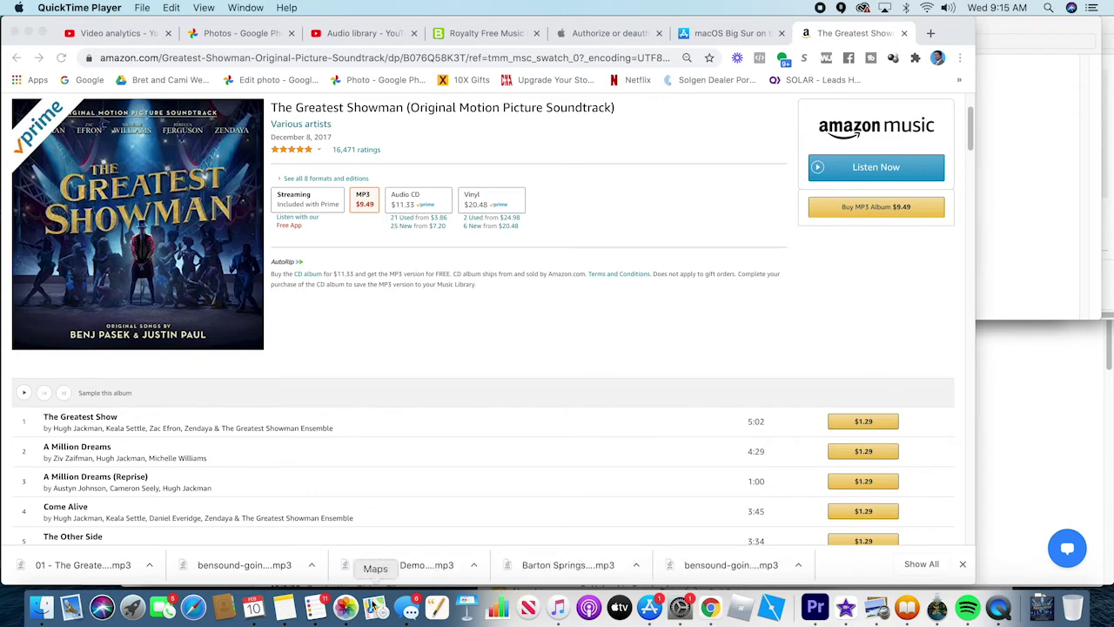
- Switch to Notes and review the video outline's items on royalty-free music and copyrighted songs
{"action": "left_click", "coordinate": [284, 607]}
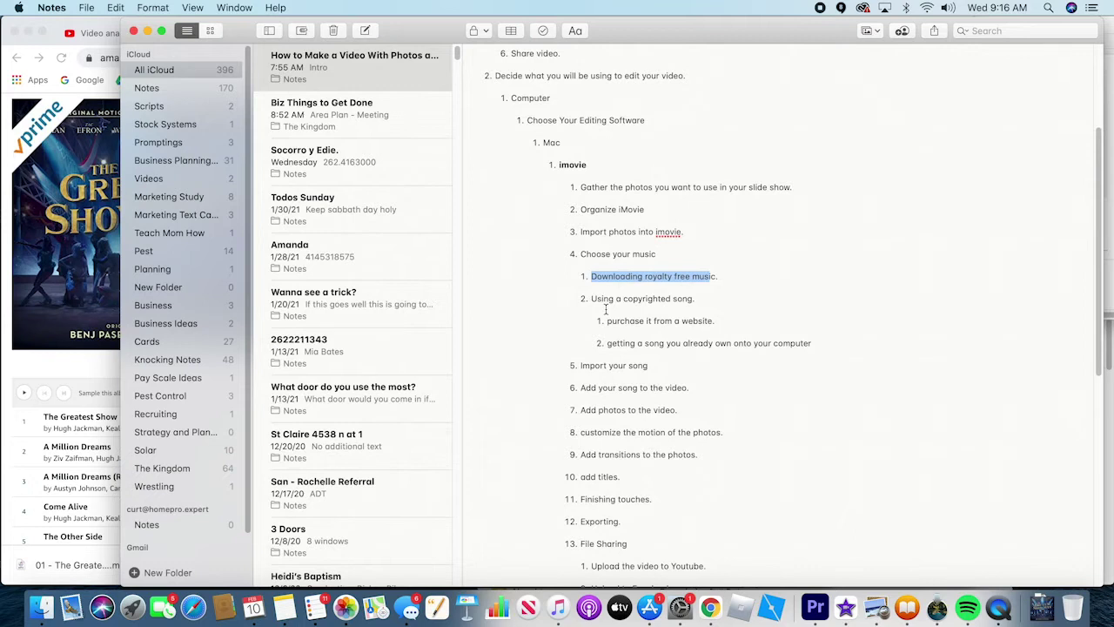
{"action": "left_click", "coordinate": [731, 275]}
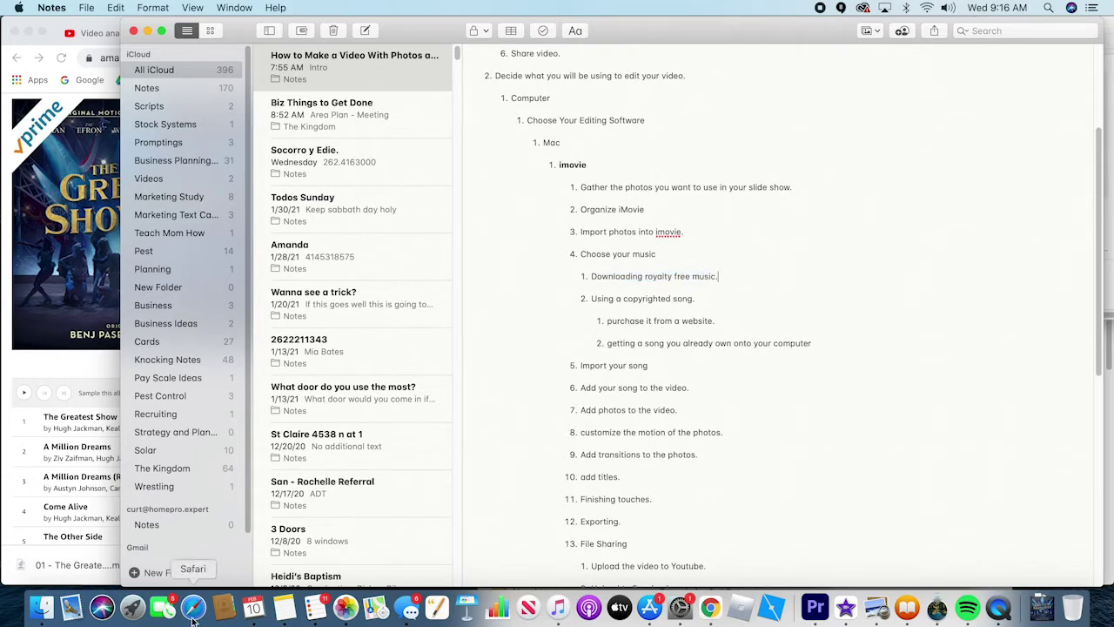
- Switch to Finder, move the spotify window beside the Macintosh HD window, and open the birthday slideshow folder in Documents
{"action": "left_click", "coordinate": [46, 610]}
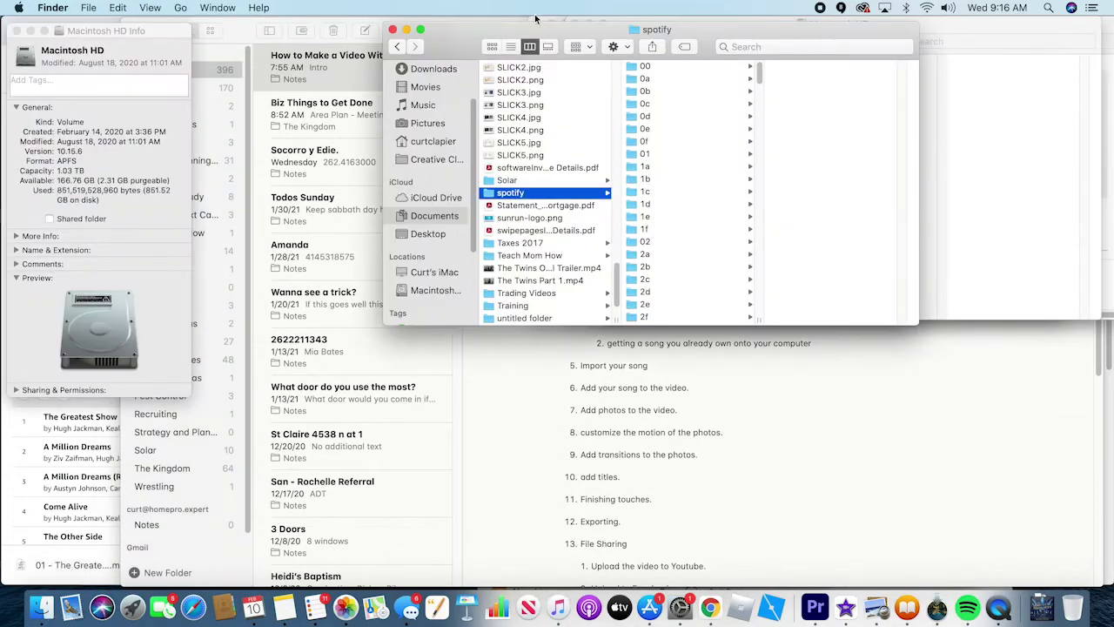
{"action": "left_click_drag", "start_coordinate": [493, 33], "coordinate": [148, 27]}
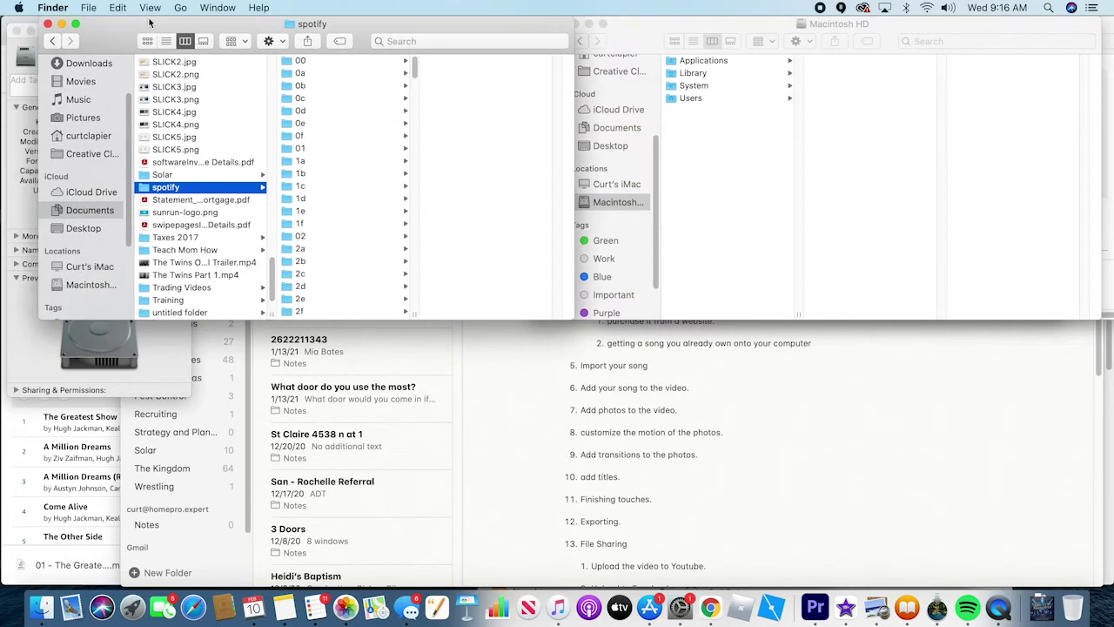
{"action": "left_click", "coordinate": [88, 211]}
{"action": "scroll", "coordinate": [165, 206], "scroll_direction": "down", "scroll_amount": 10}
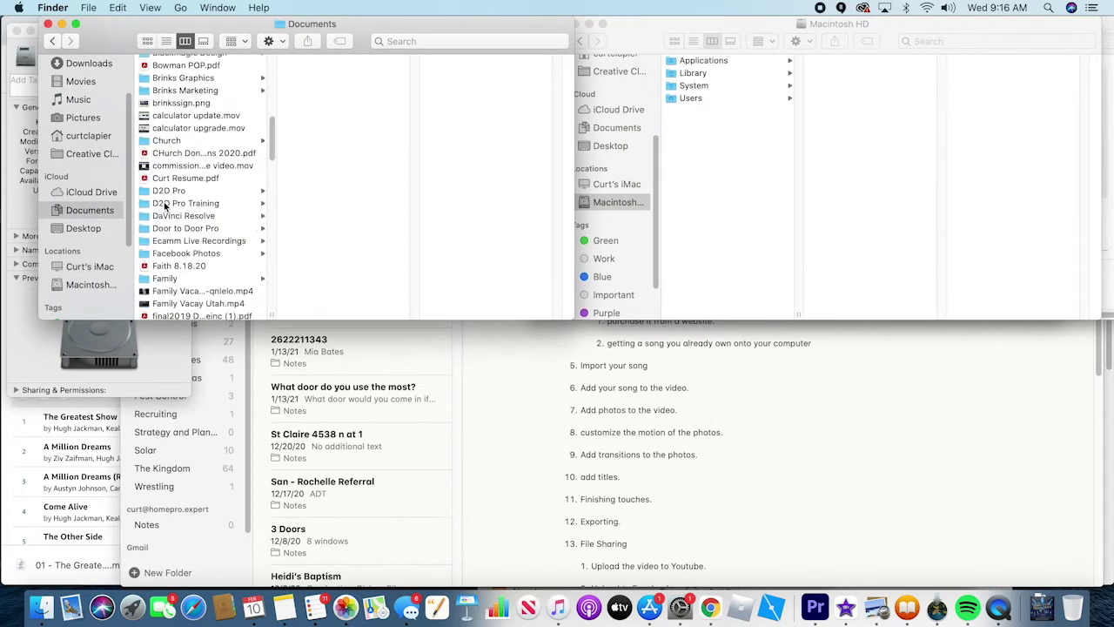
{"action": "scroll", "coordinate": [165, 206], "scroll_direction": "down", "scroll_amount": 3}
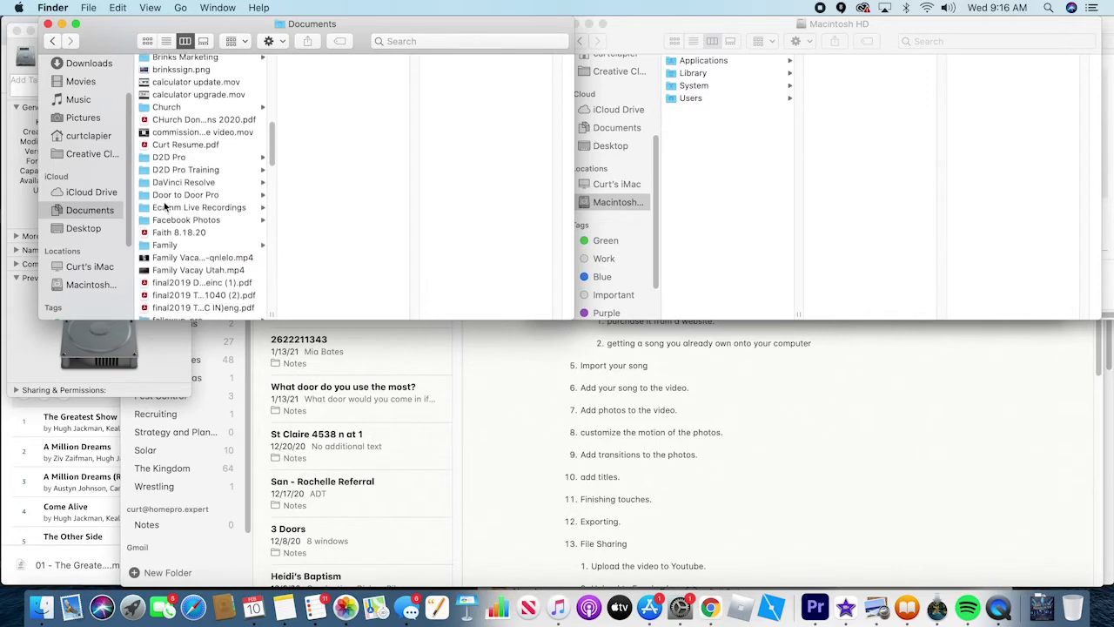
{"action": "scroll", "coordinate": [207, 226], "scroll_direction": "down", "scroll_amount": 5}
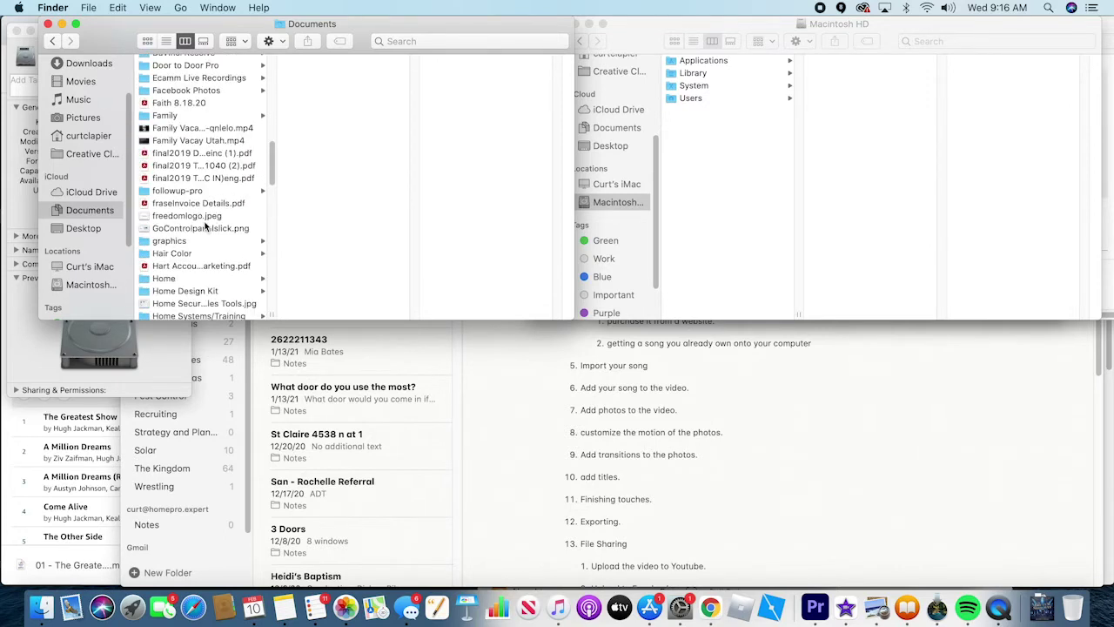
{"action": "scroll", "coordinate": [206, 227], "scroll_direction": "down", "scroll_amount": 5}
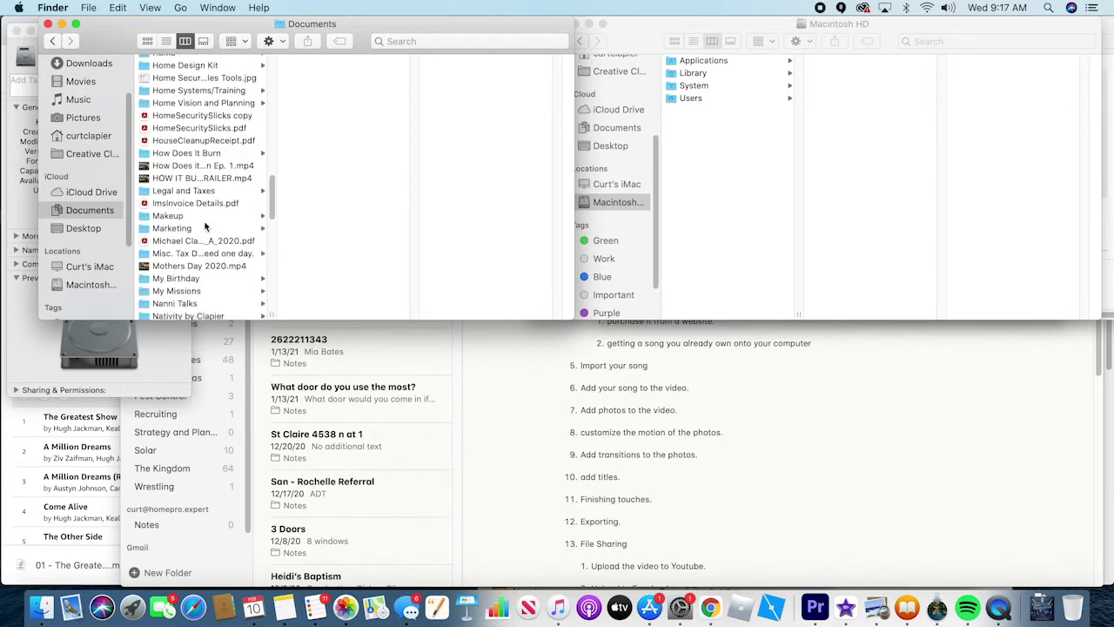
{"action": "scroll", "coordinate": [206, 227], "scroll_direction": "down", "scroll_amount": 6}
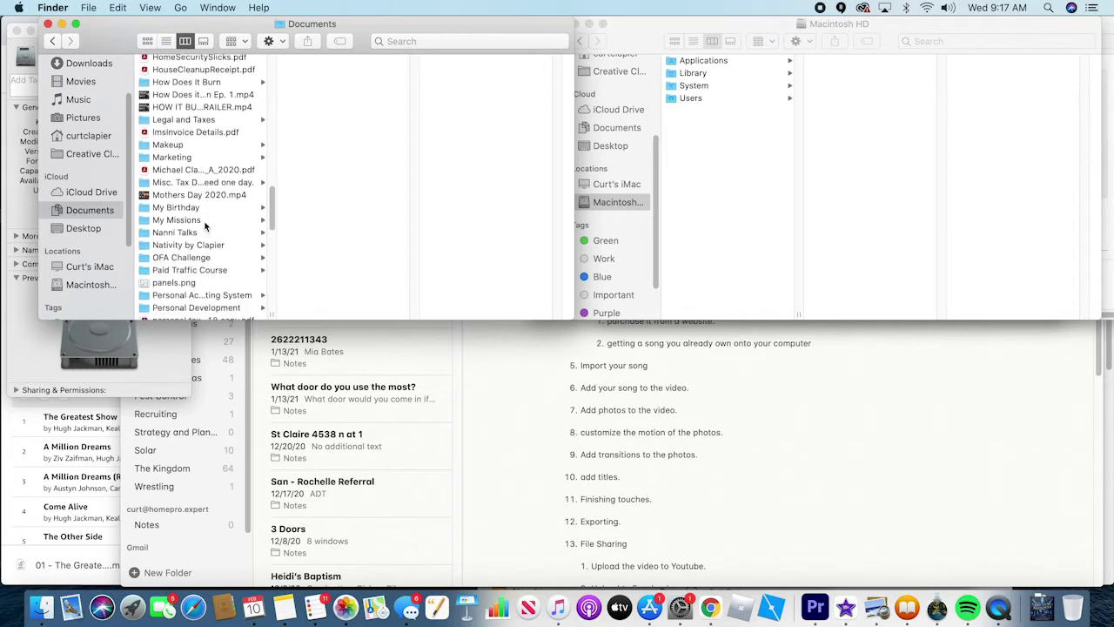
{"action": "scroll", "coordinate": [206, 227], "scroll_direction": "up", "scroll_amount": 1}
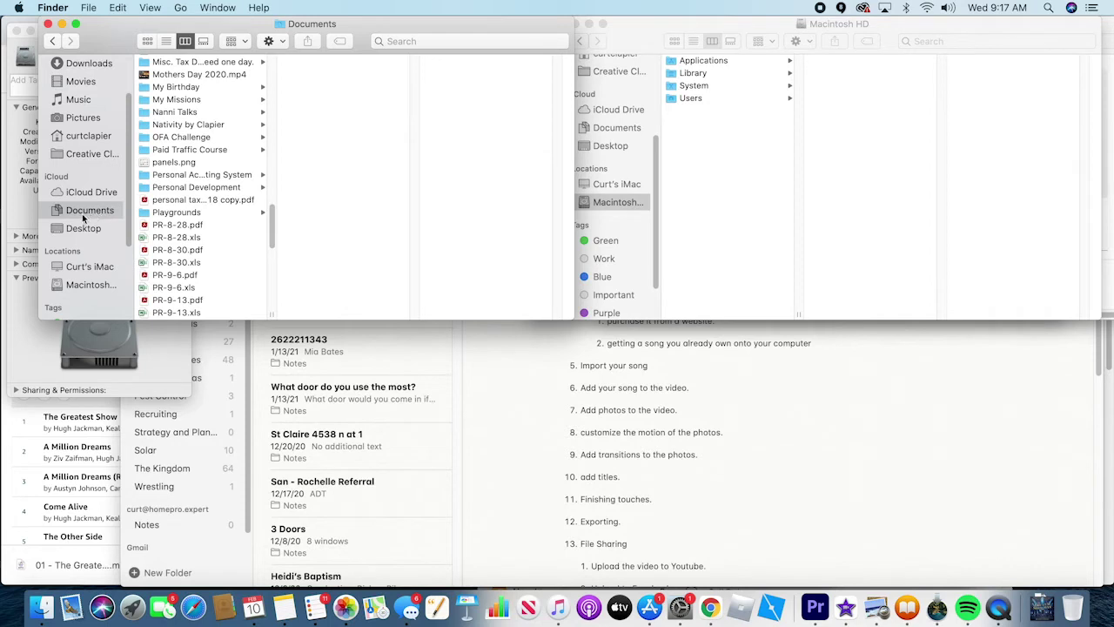
{"action": "scroll", "coordinate": [156, 204], "scroll_direction": "up", "scroll_amount": 10}
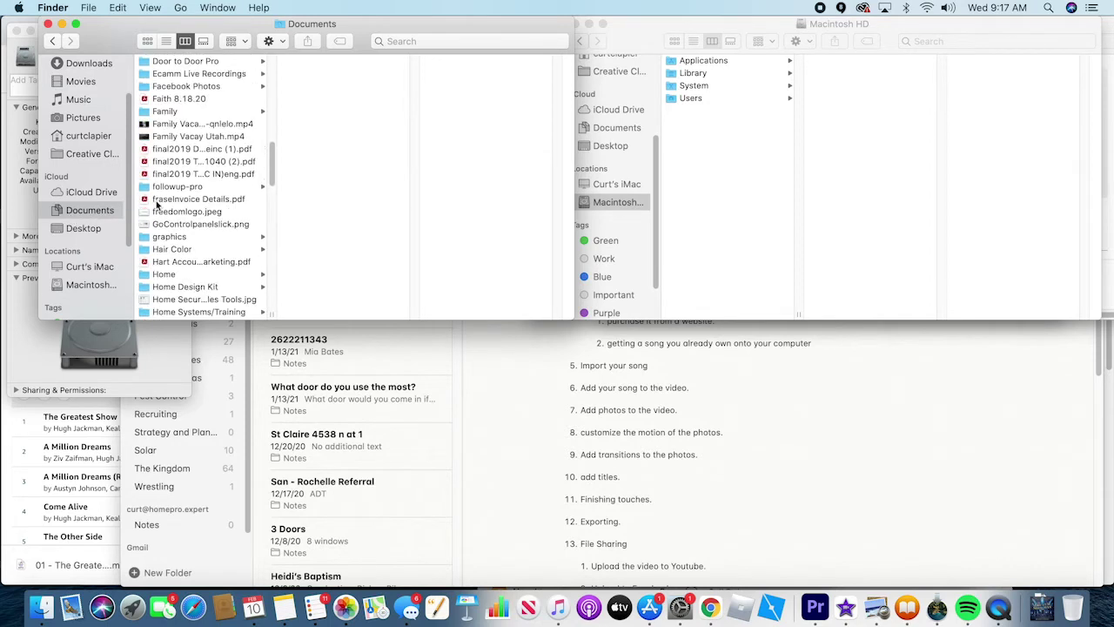
{"action": "scroll", "coordinate": [157, 204], "scroll_direction": "up", "scroll_amount": 7}
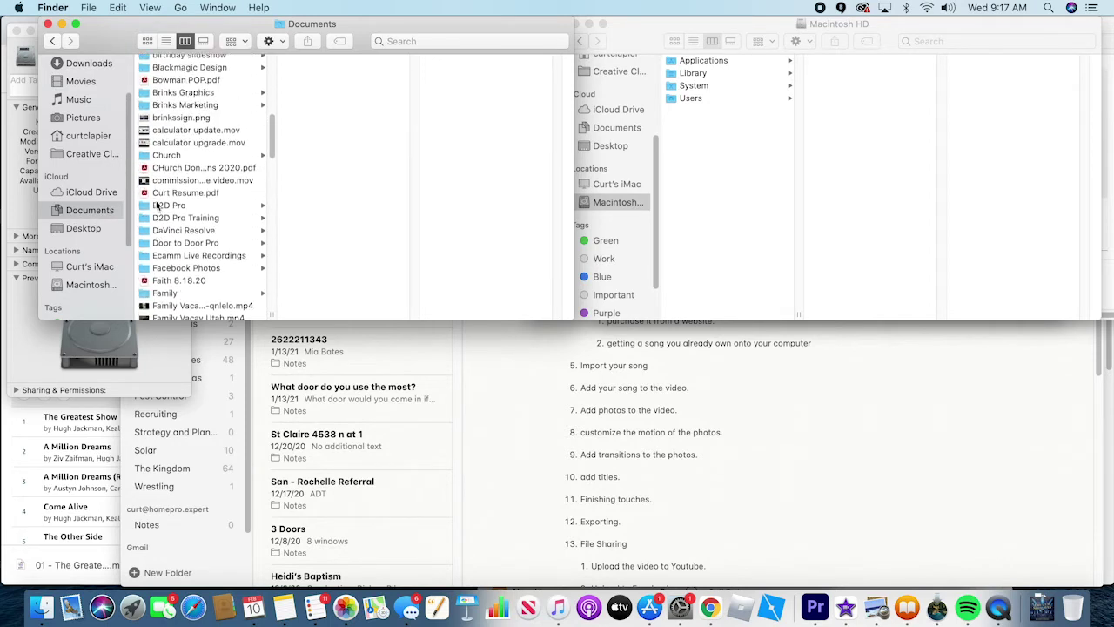
{"action": "scroll", "coordinate": [157, 205], "scroll_direction": "up", "scroll_amount": 4}
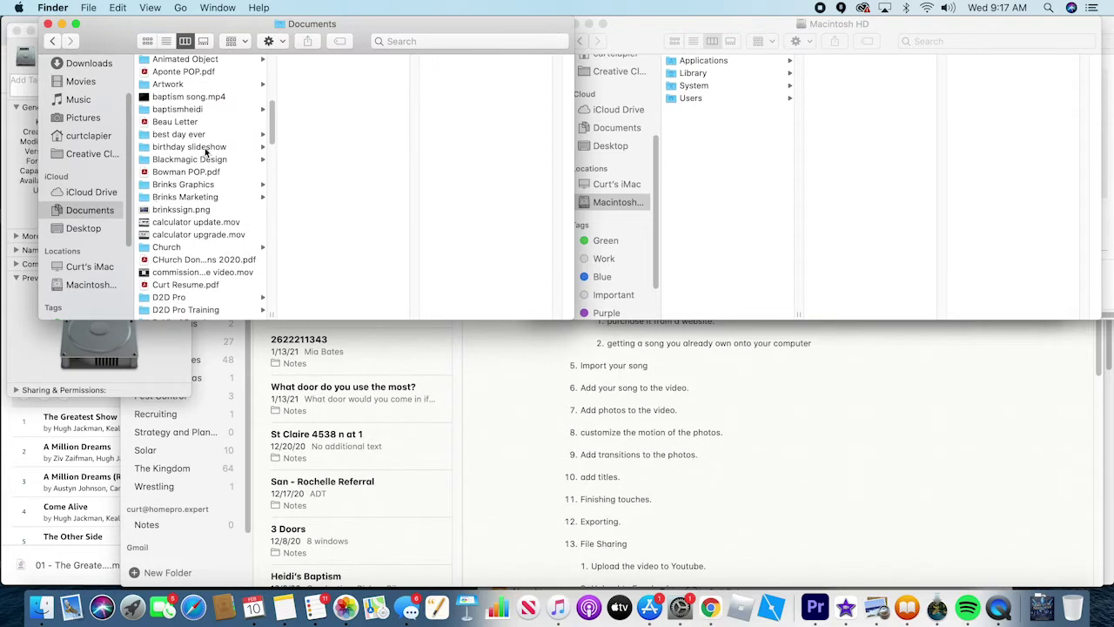
{"action": "left_click", "coordinate": [206, 150]}
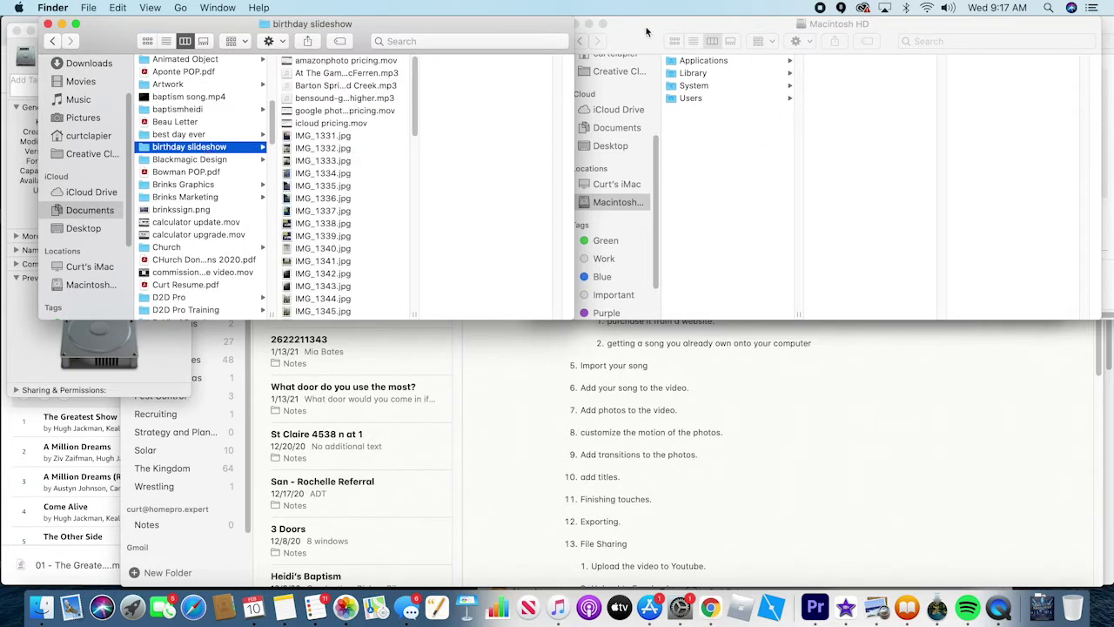
- Show the Documents folder in the second Finder window and select its first three files, 2Gig Panel.jpeg through 2gig_Page_2.png
{"action": "left_click", "coordinate": [646, 32]}
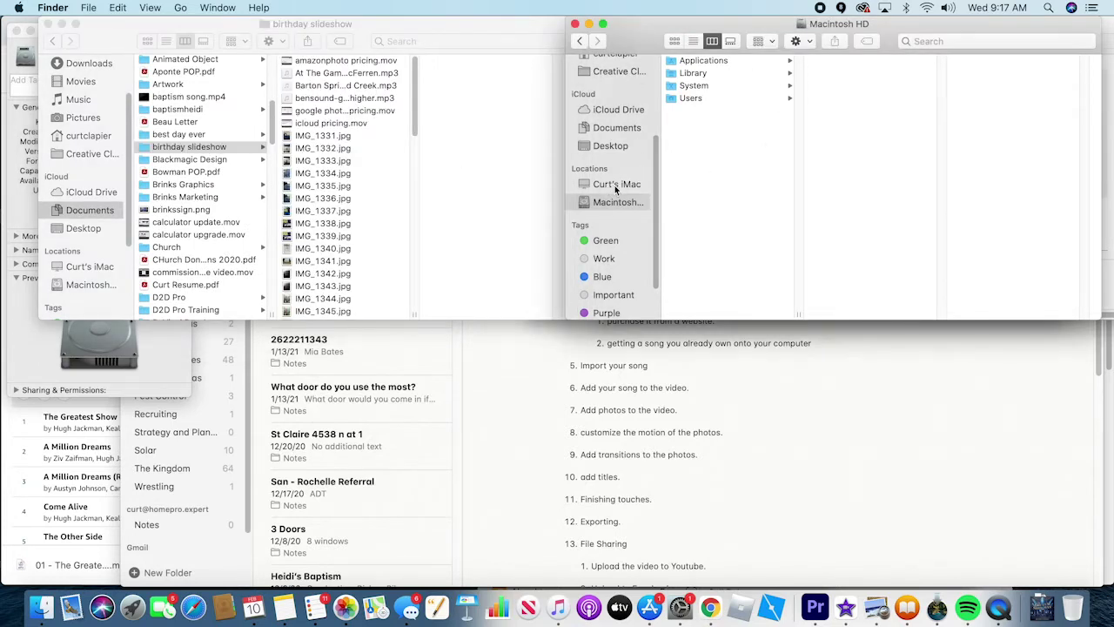
{"action": "left_click", "coordinate": [616, 187]}
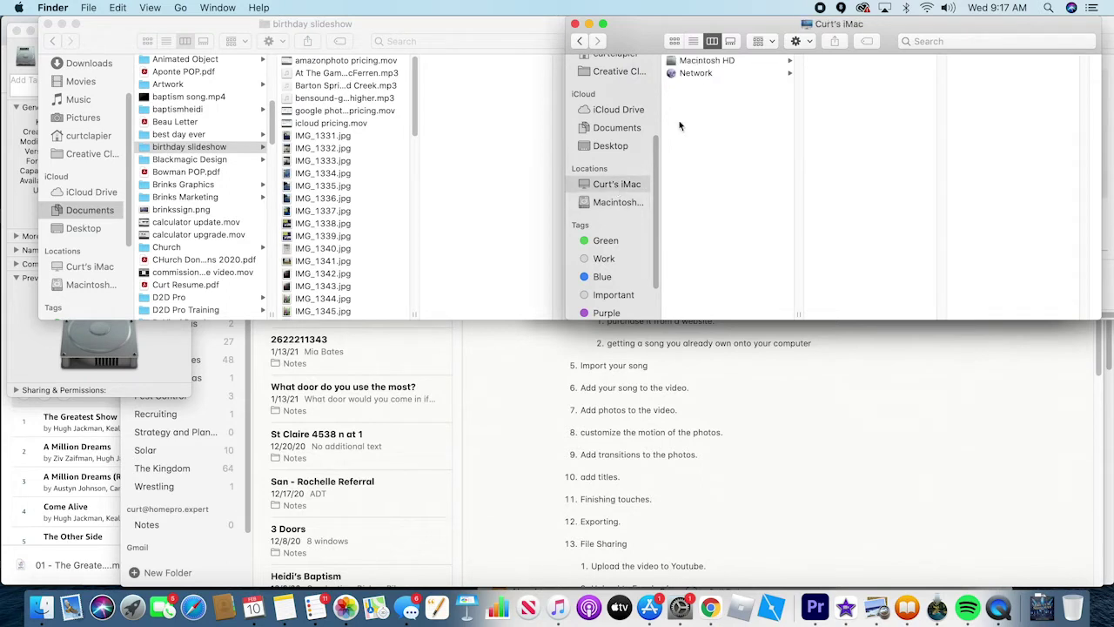
{"action": "left_click", "coordinate": [705, 61]}
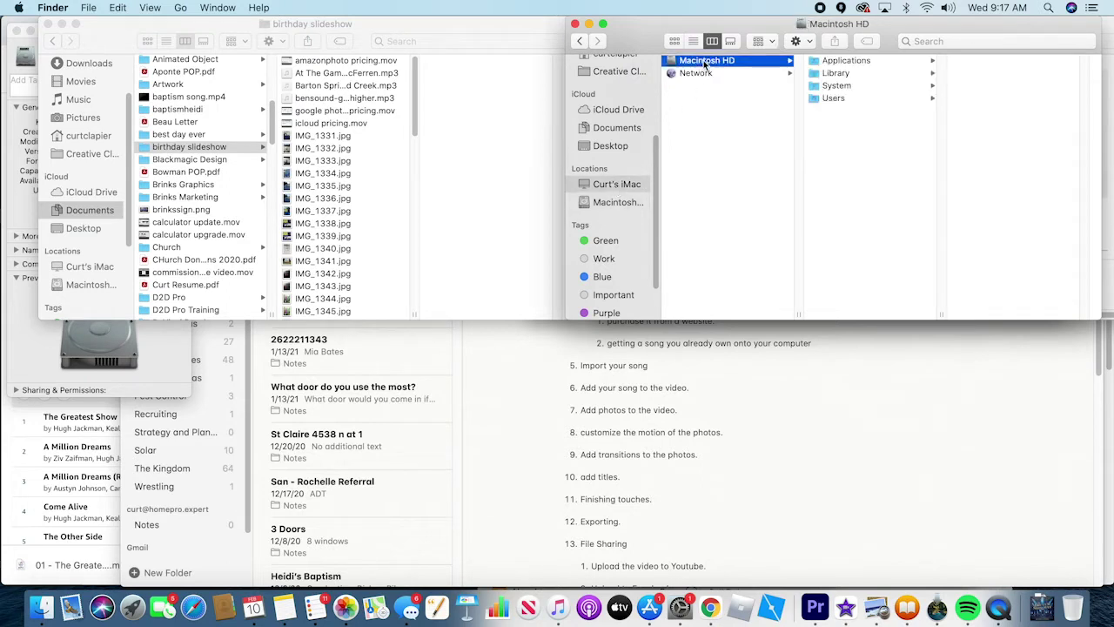
{"action": "left_click", "coordinate": [617, 128]}
{"action": "left_click_drag", "start_coordinate": [775, 91], "coordinate": [396, 243]}
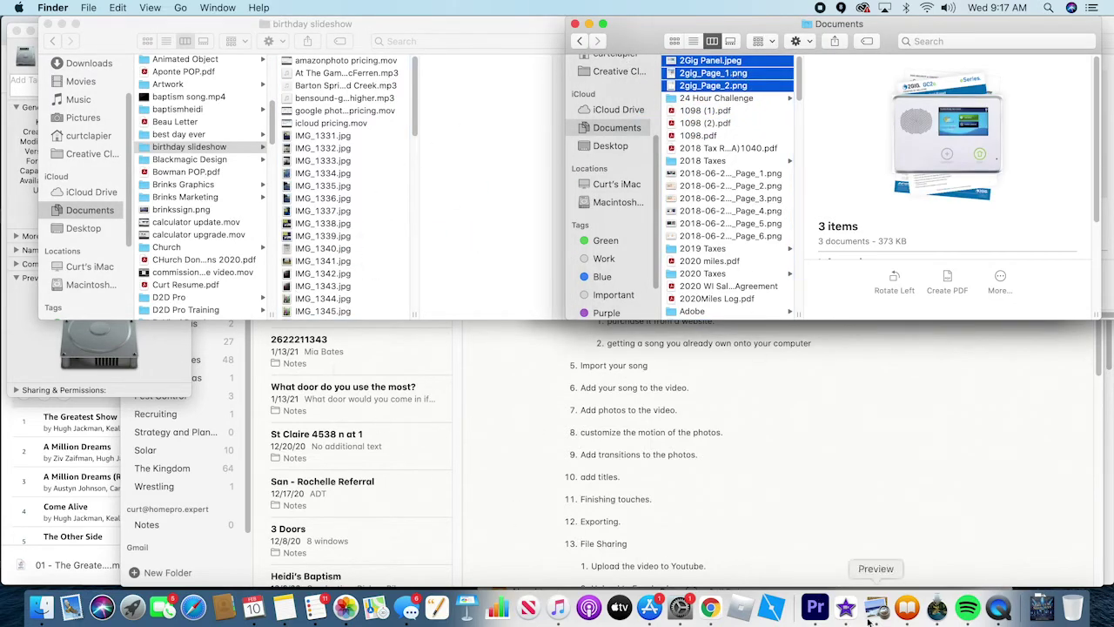
- Switch to iMovie to view the bensound-goinghigher track in the timeline, and open the Church playlist in Music
{"action": "left_click", "coordinate": [845, 608]}
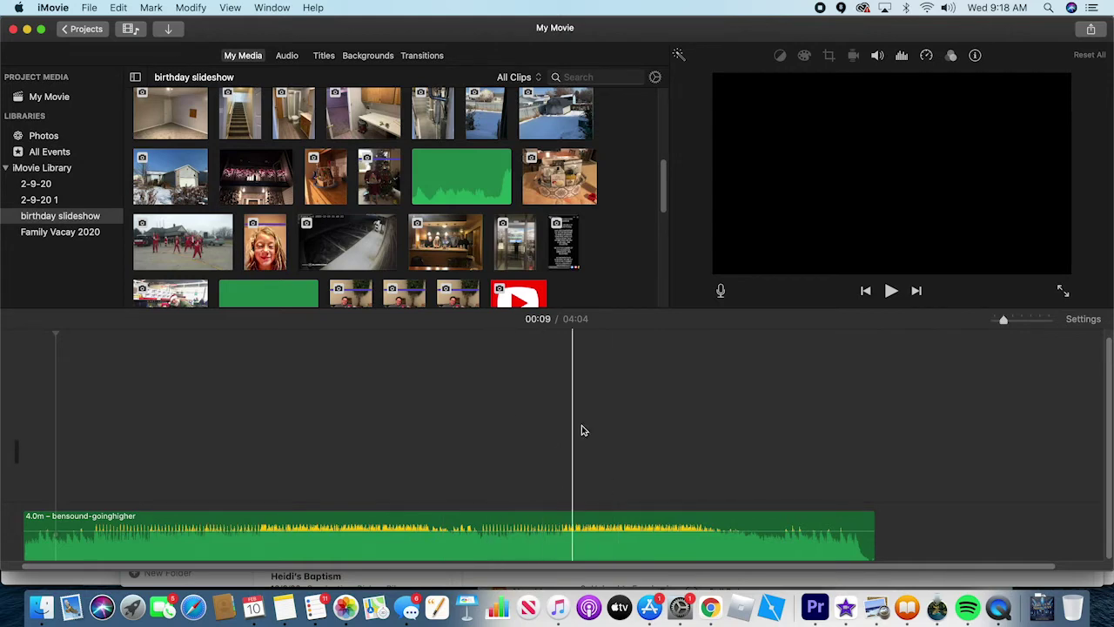
{"action": "mouse_move", "coordinate": [461, 525]}
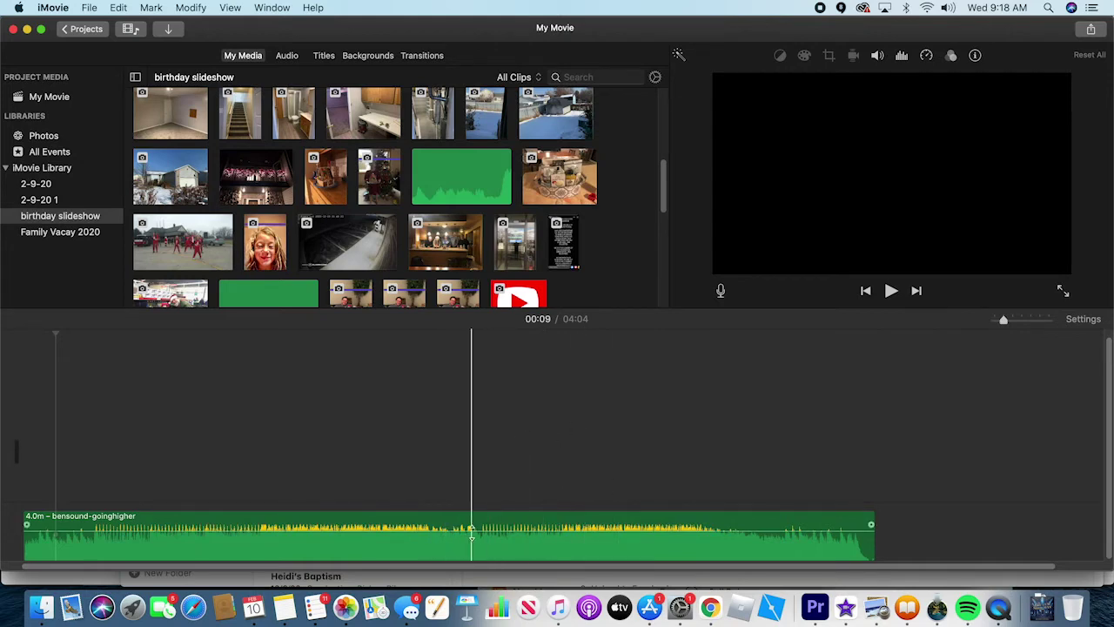
{"action": "left_click", "coordinate": [558, 611]}
{"action": "mouse_move", "coordinate": [497, 329]}
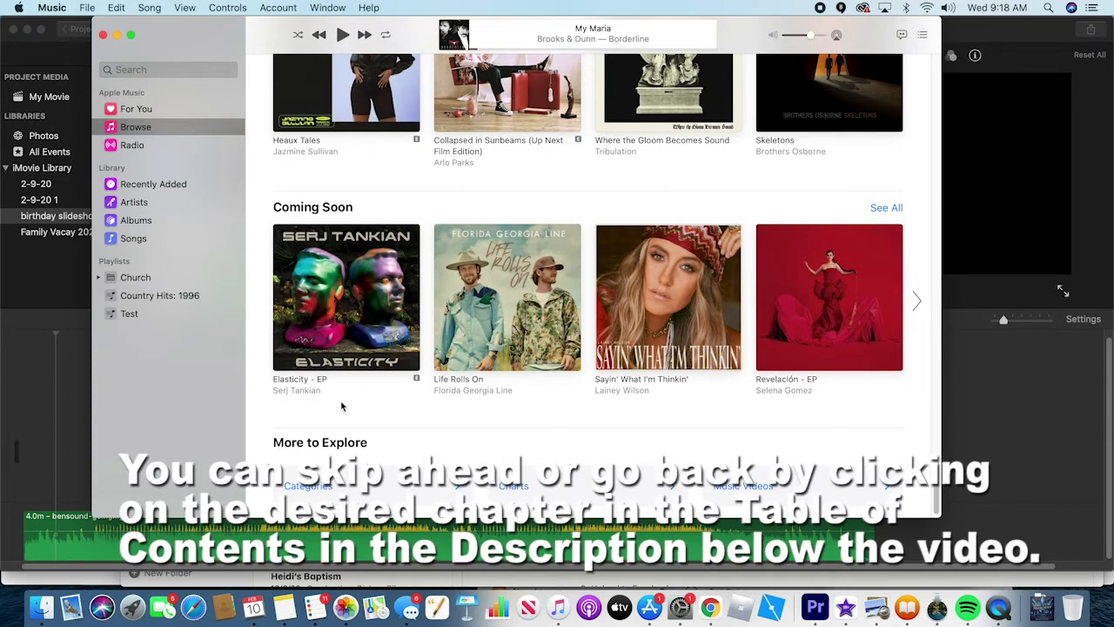
{"action": "mouse_move", "coordinate": [299, 368]}
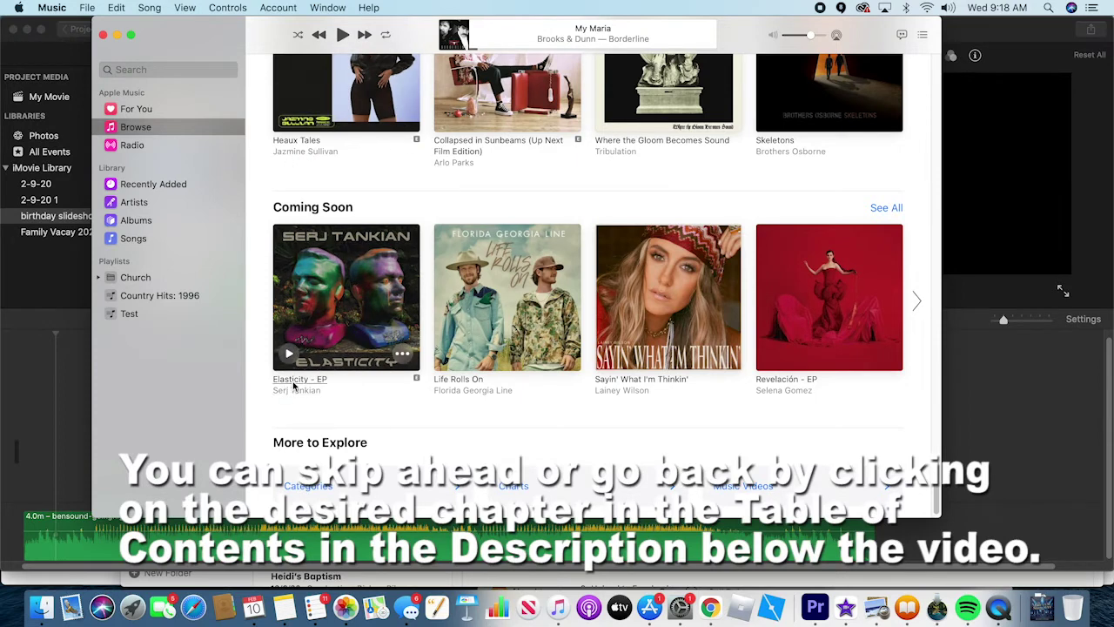
{"action": "left_click", "coordinate": [147, 277]}
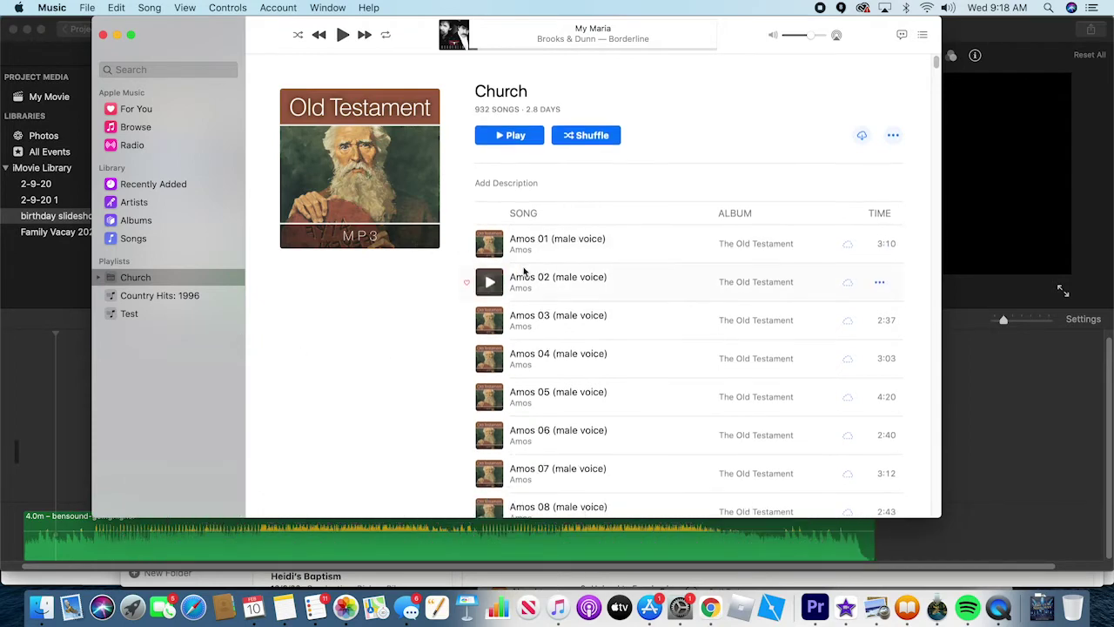
{"action": "scroll", "coordinate": [487, 261], "scroll_direction": "down", "scroll_amount": 1}
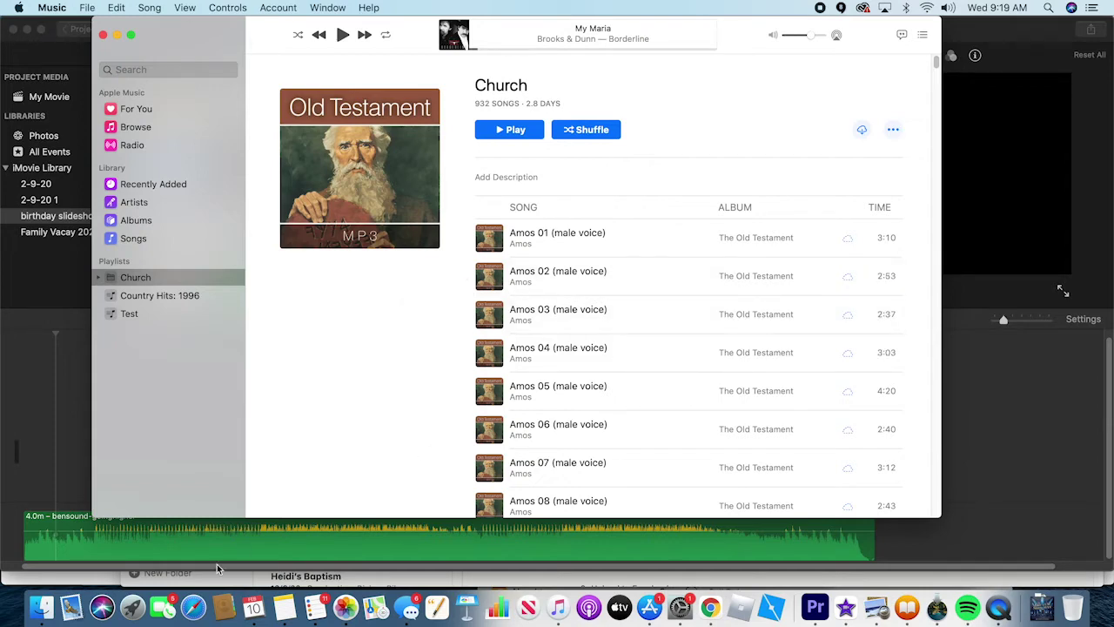
- Select NIVIRO - Demons [NCS Release].mp3 in the birthday slideshow folder in Finder, and bring iMovie back to the front
{"action": "left_click", "coordinate": [41, 606]}
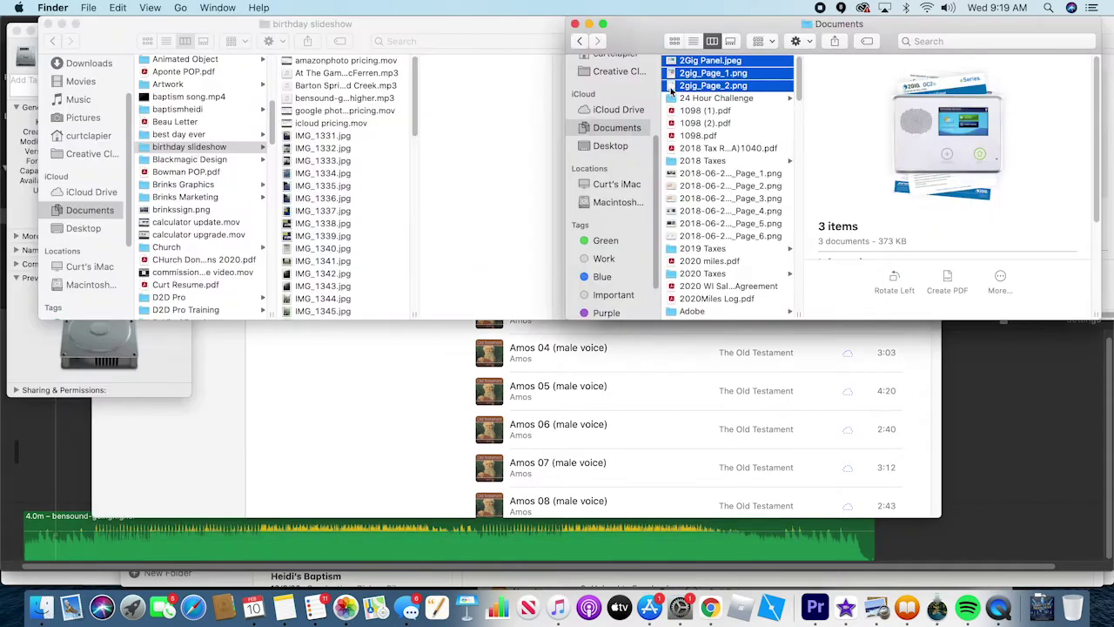
{"action": "scroll", "coordinate": [345, 271], "scroll_direction": "down", "scroll_amount": 15}
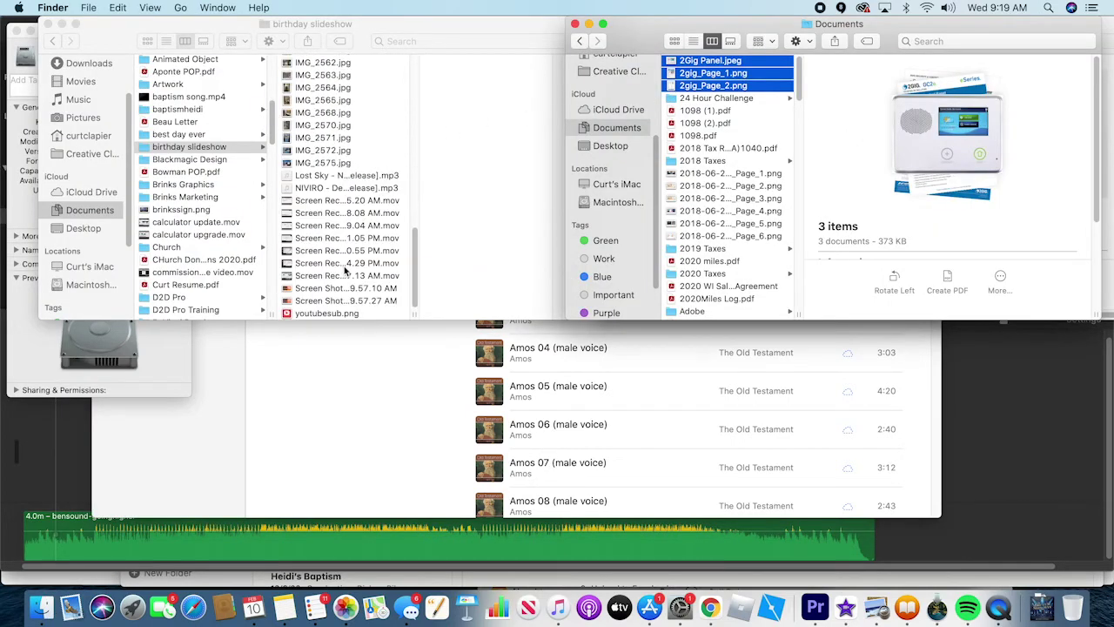
{"action": "left_click", "coordinate": [364, 188]}
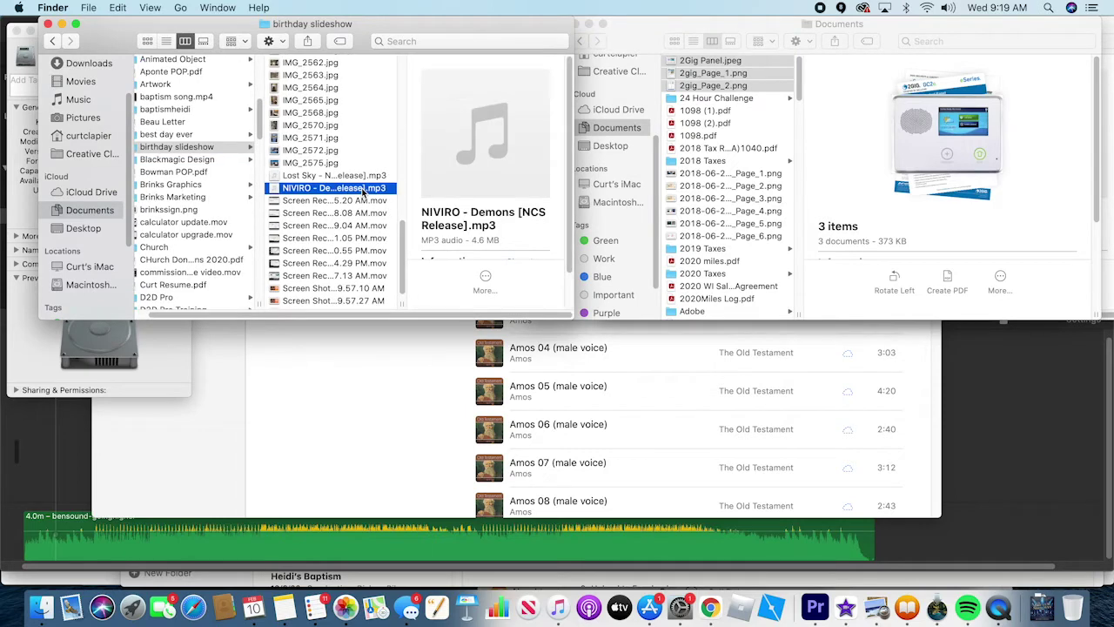
{"action": "left_click", "coordinate": [459, 546]}
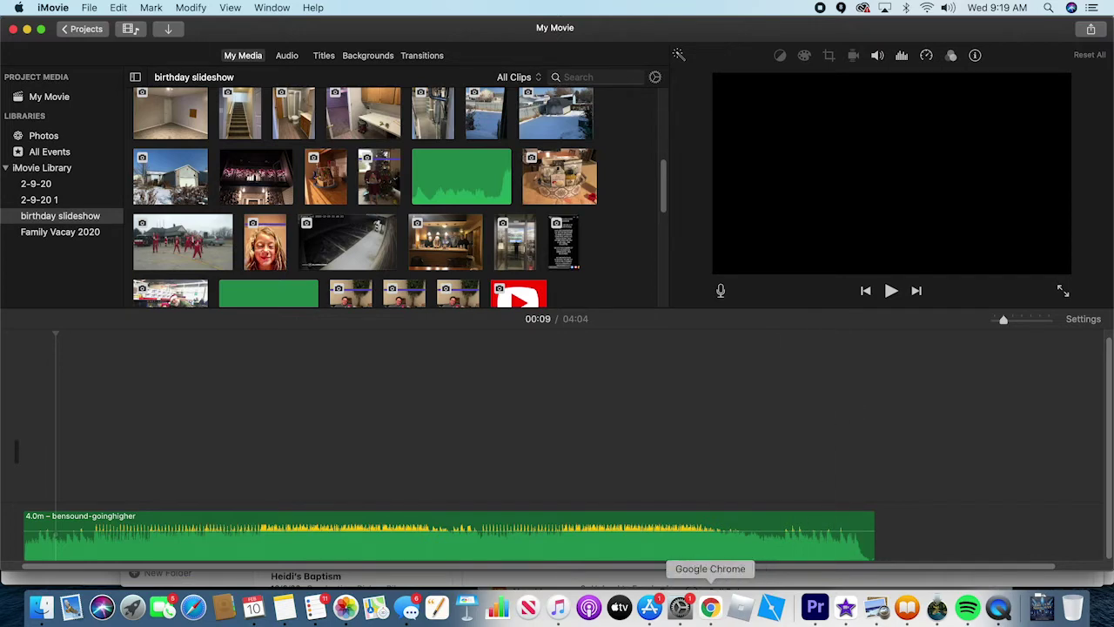
- Switch to Chrome and examine the format and purchase options for The Greatest Showman soundtrack on Amazon Music
{"action": "left_click", "coordinate": [715, 619]}
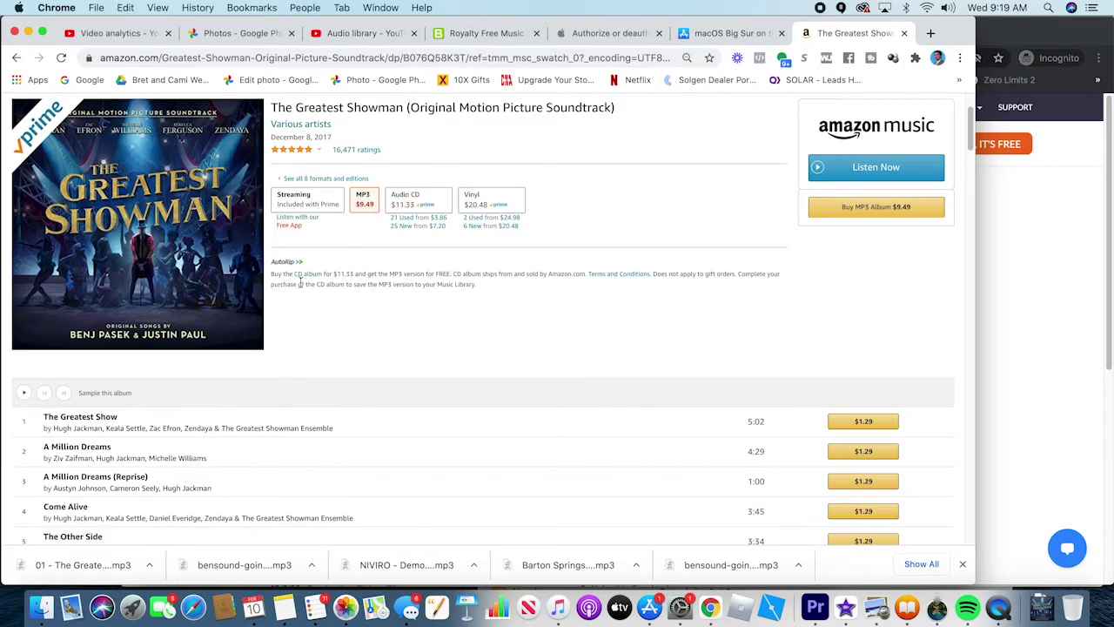
{"action": "scroll", "coordinate": [300, 285], "scroll_direction": "up", "scroll_amount": 2}
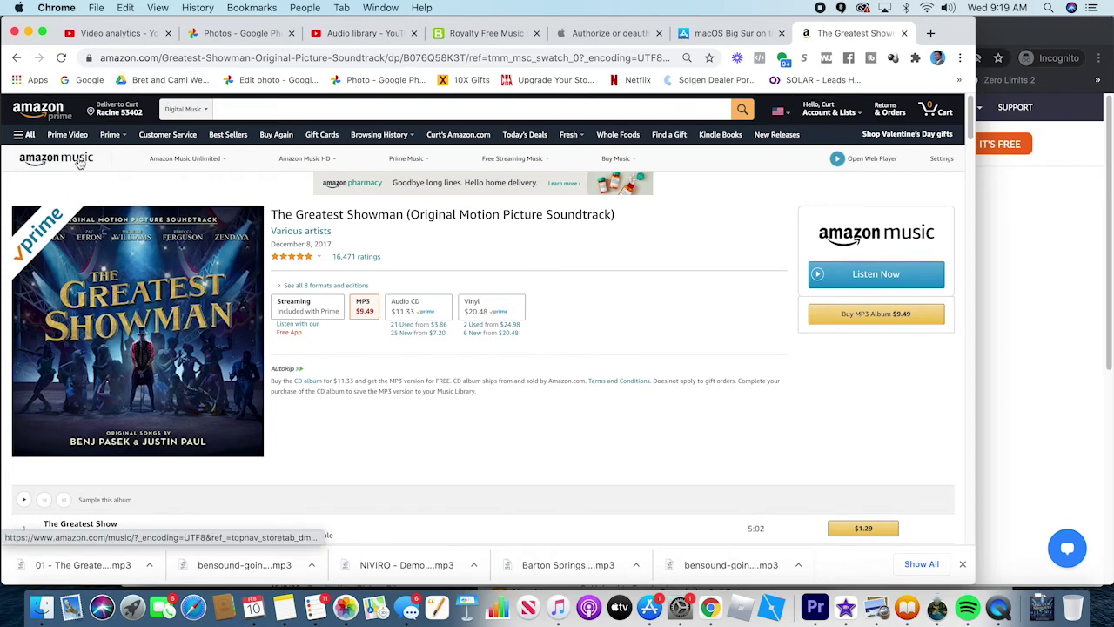
{"action": "scroll", "coordinate": [298, 404], "scroll_direction": "down", "scroll_amount": 1}
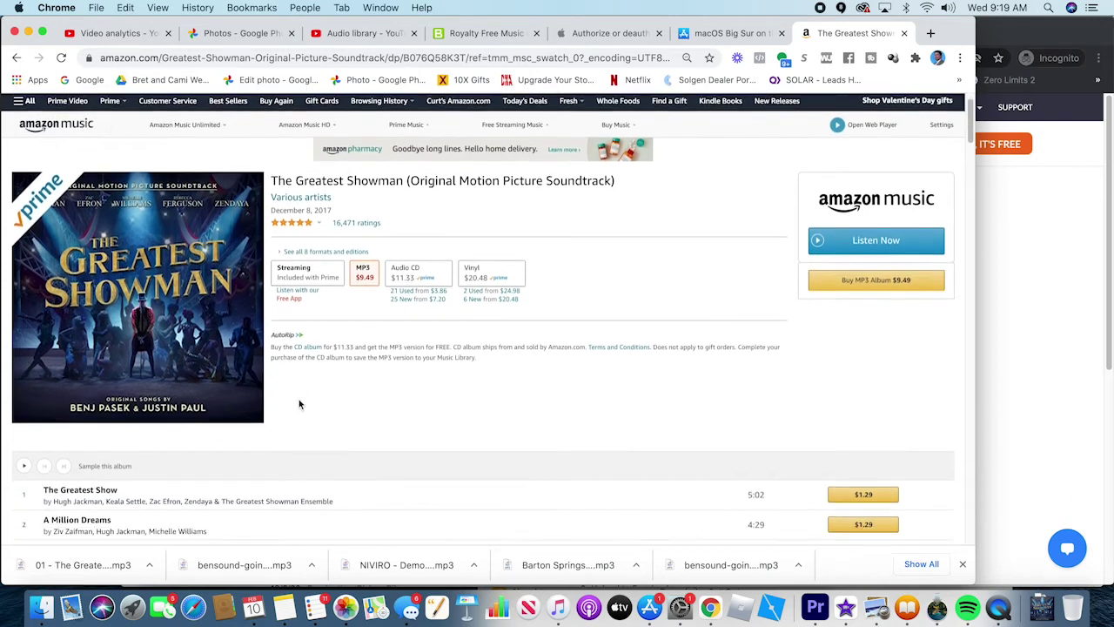
{"action": "scroll", "coordinate": [336, 241], "scroll_direction": "up", "scroll_amount": 1}
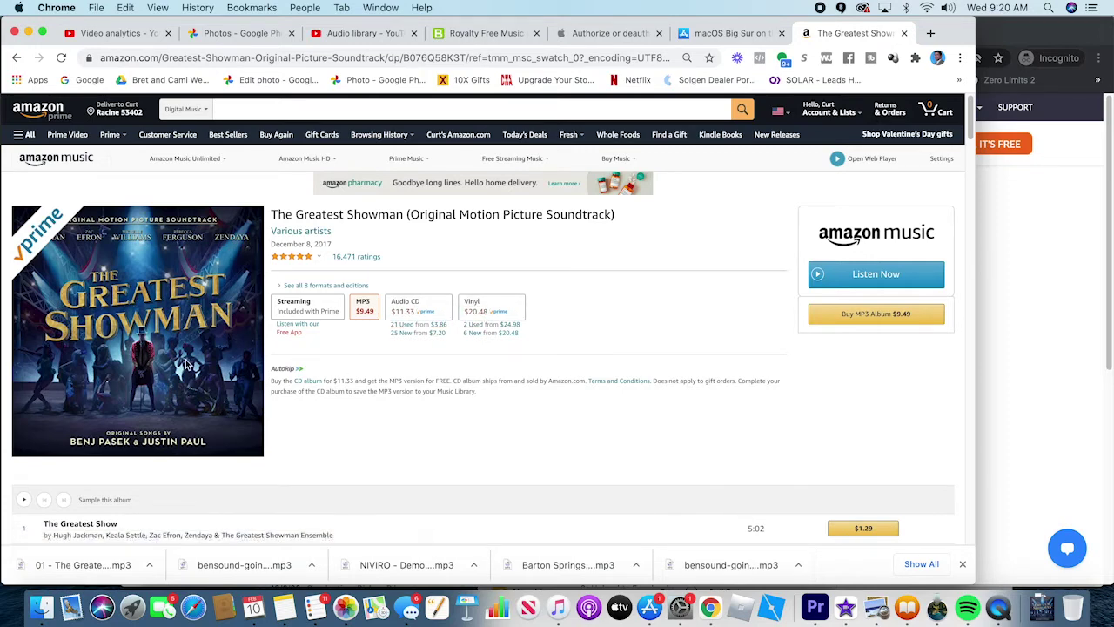
{"action": "scroll", "coordinate": [185, 363], "scroll_direction": "down", "scroll_amount": 2}
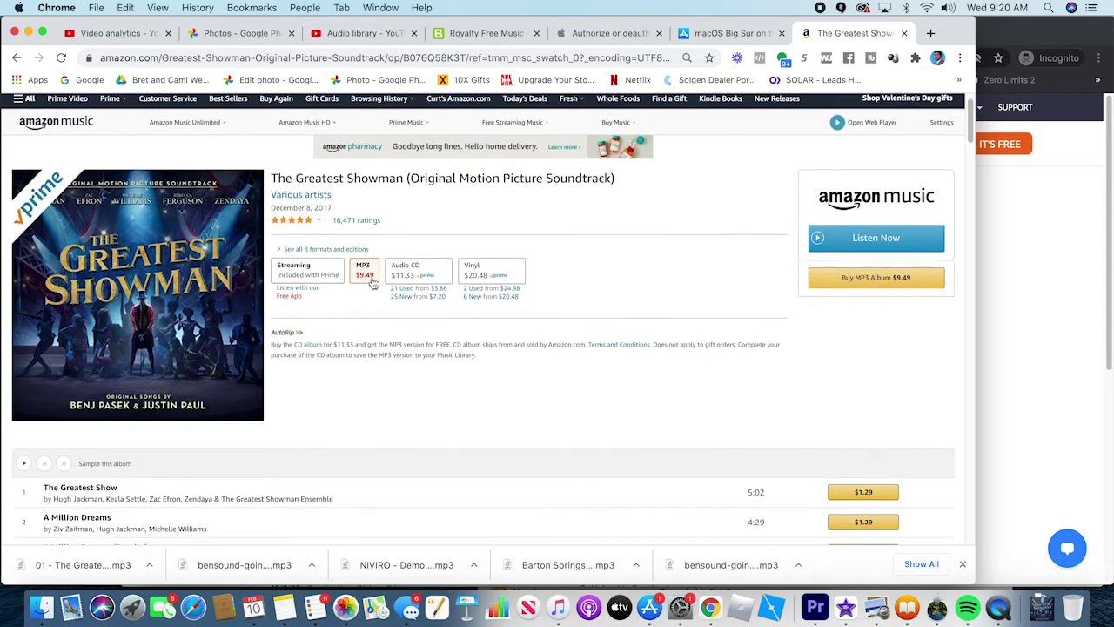
- Search Amazon's Digital Music department for garth brooks
{"action": "scroll", "coordinate": [366, 311], "scroll_direction": "up", "scroll_amount": 2}
{"action": "left_click", "coordinate": [273, 108]}
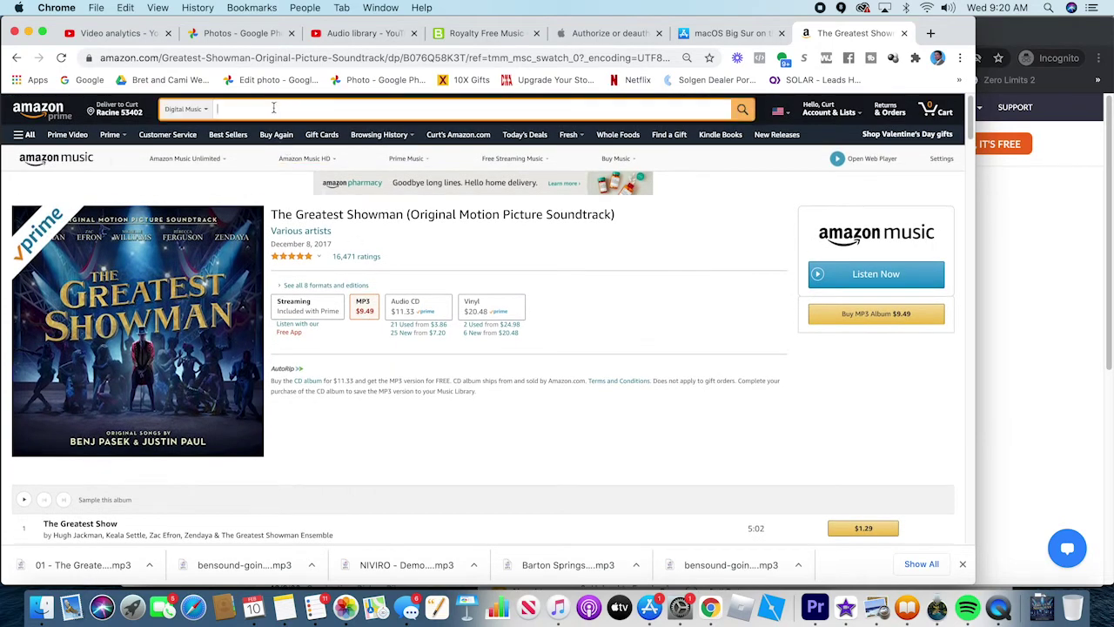
{"action": "type", "text": "garth"}
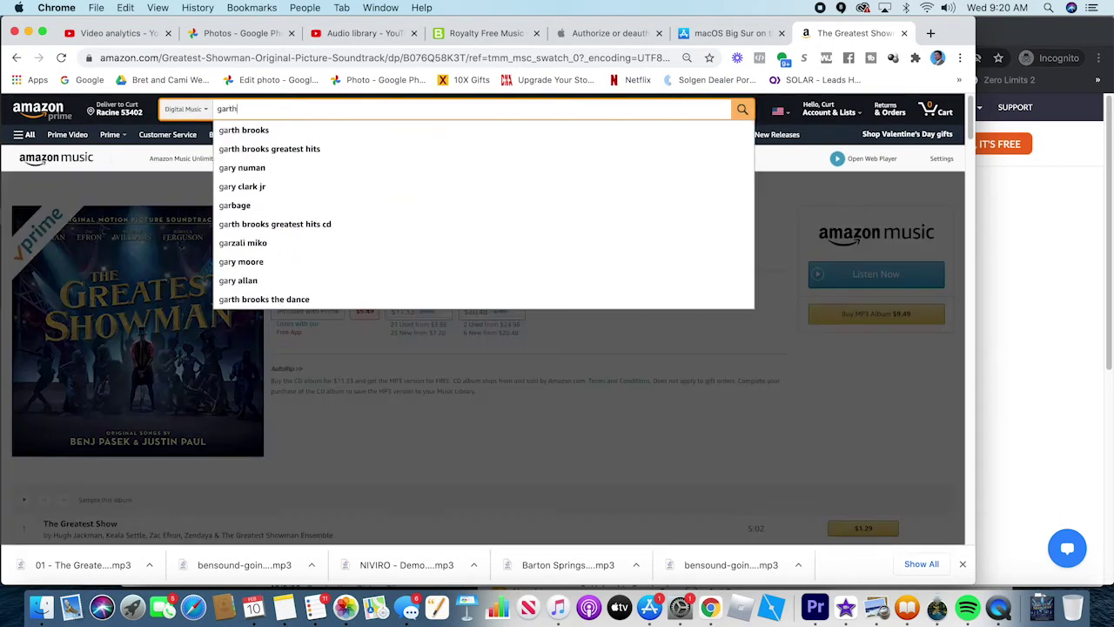
{"action": "type", "text": " brooks"}
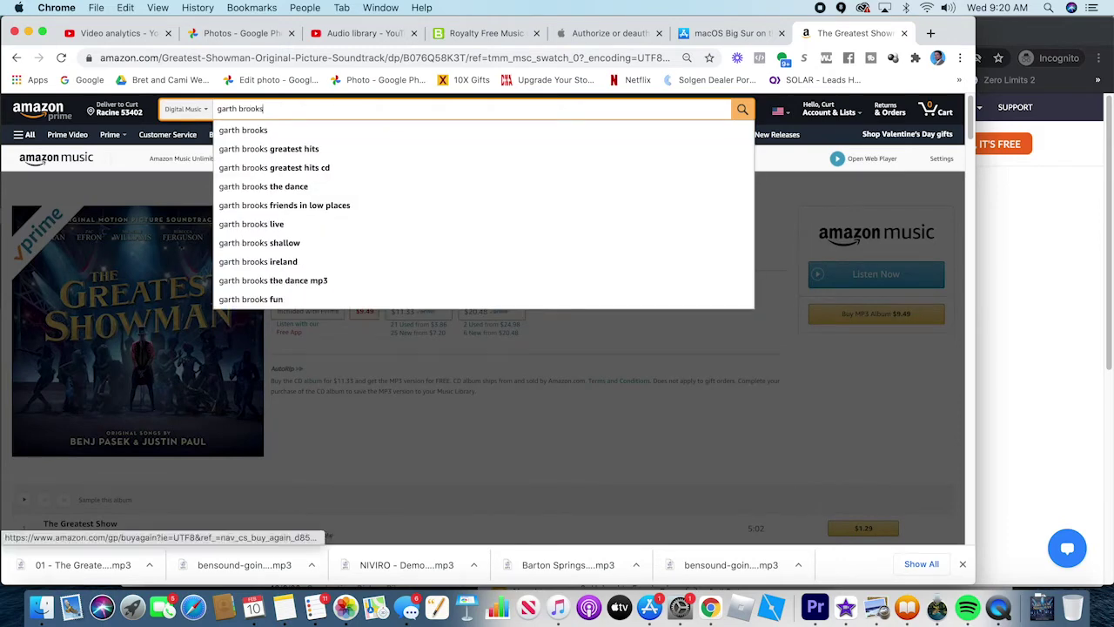
{"action": "key", "text": "Return"}
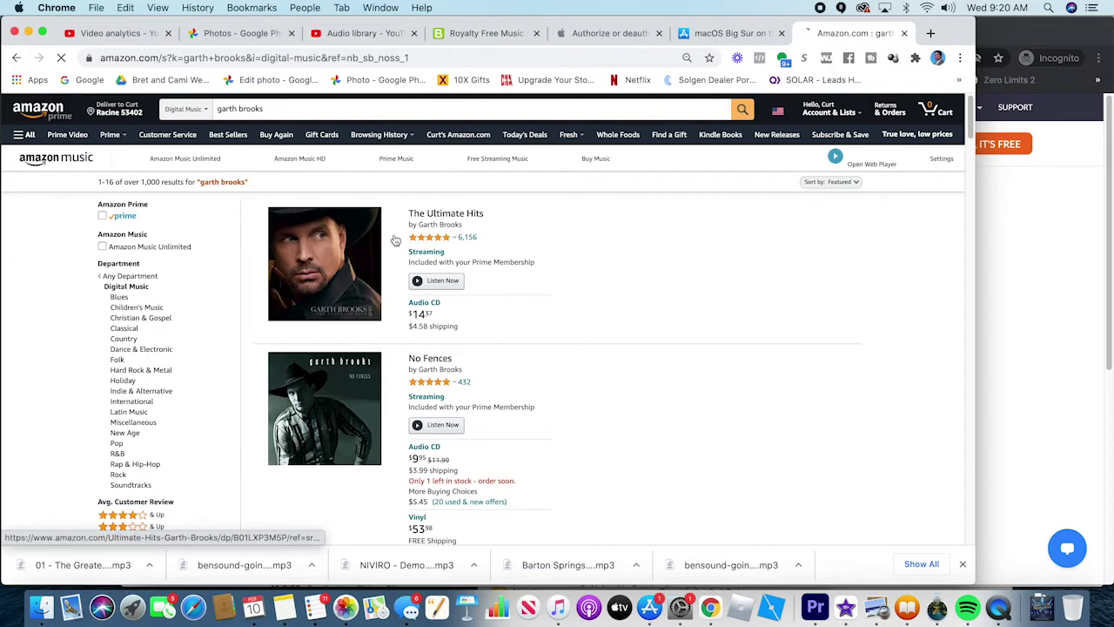
- Open The Ultimate Hits by Garth Brooks on Amazon Music and examine its MP3 format, track list and purchase options
{"action": "left_click", "coordinate": [446, 217]}
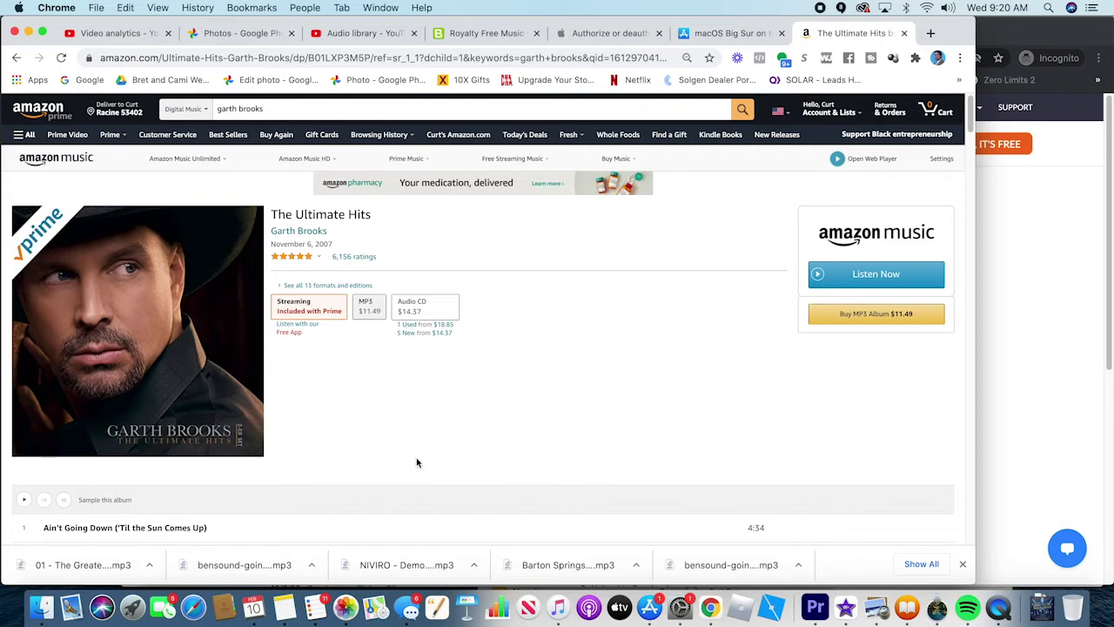
{"action": "left_click", "coordinate": [372, 311]}
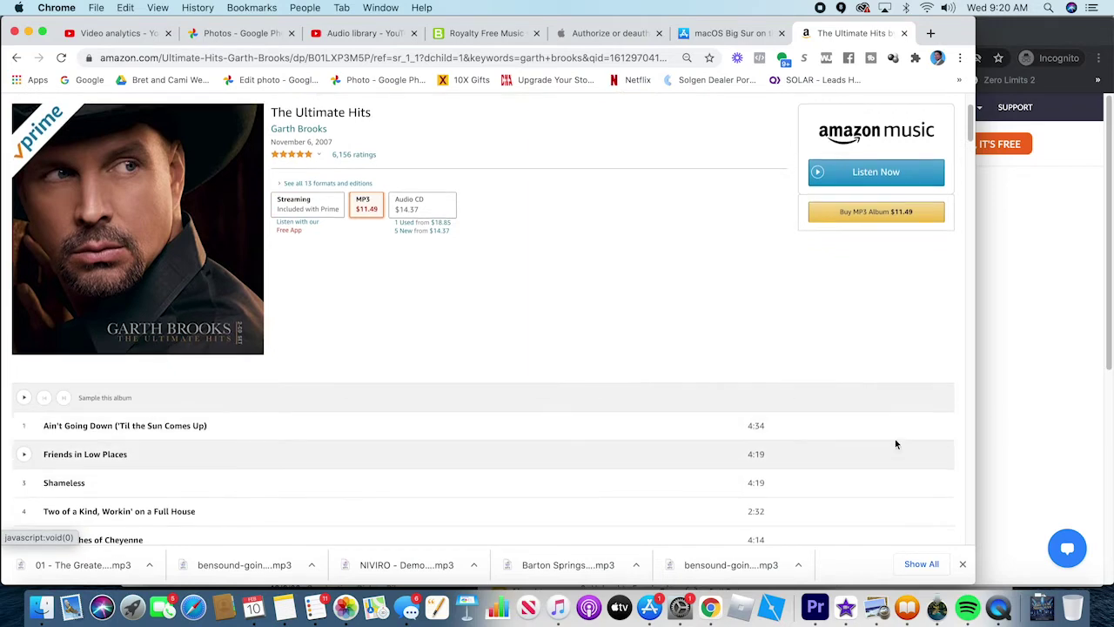
{"action": "scroll", "coordinate": [895, 443], "scroll_direction": "down", "scroll_amount": 8}
{"action": "scroll", "coordinate": [896, 444], "scroll_direction": "up", "scroll_amount": 5}
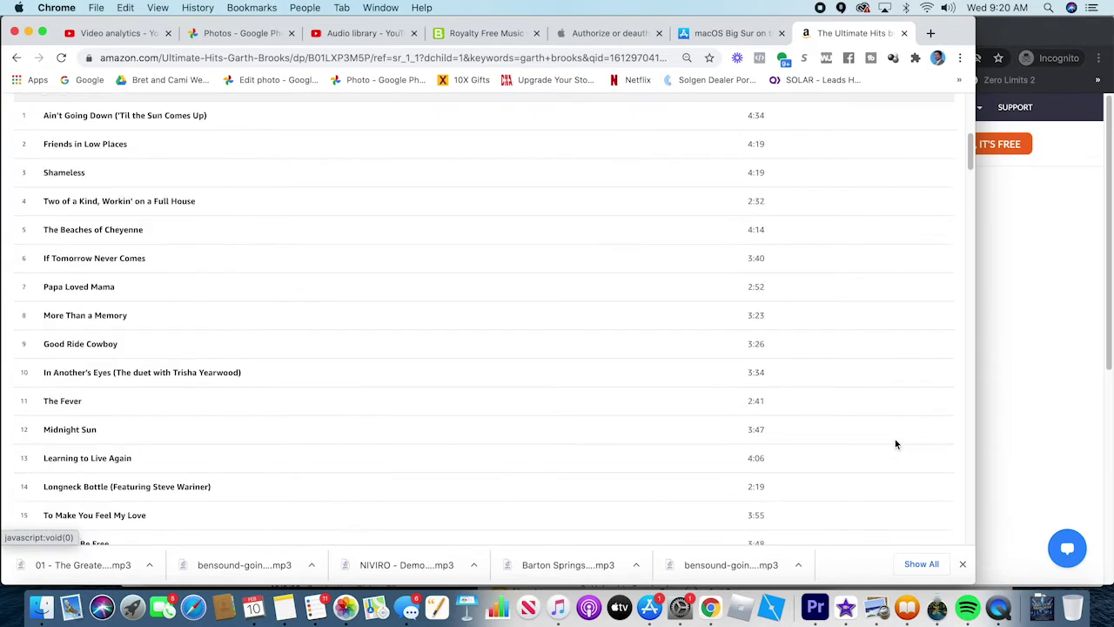
{"action": "scroll", "coordinate": [896, 444], "scroll_direction": "up", "scroll_amount": 5}
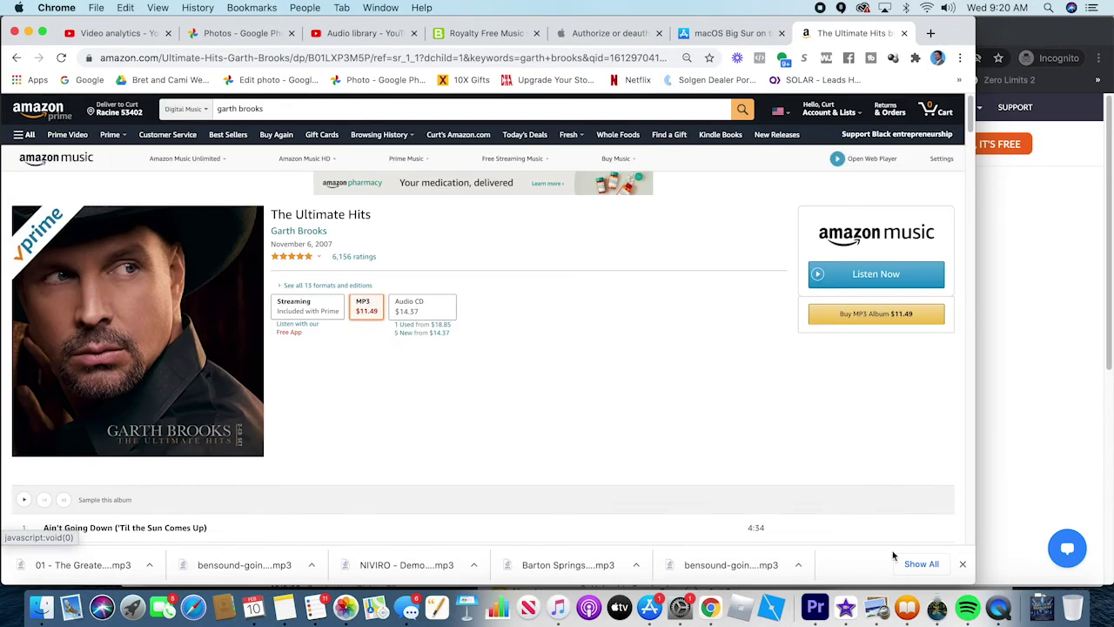
{"action": "scroll", "coordinate": [868, 499], "scroll_direction": "down", "scroll_amount": 2}
{"action": "scroll", "coordinate": [868, 500], "scroll_direction": "up", "scroll_amount": 2}
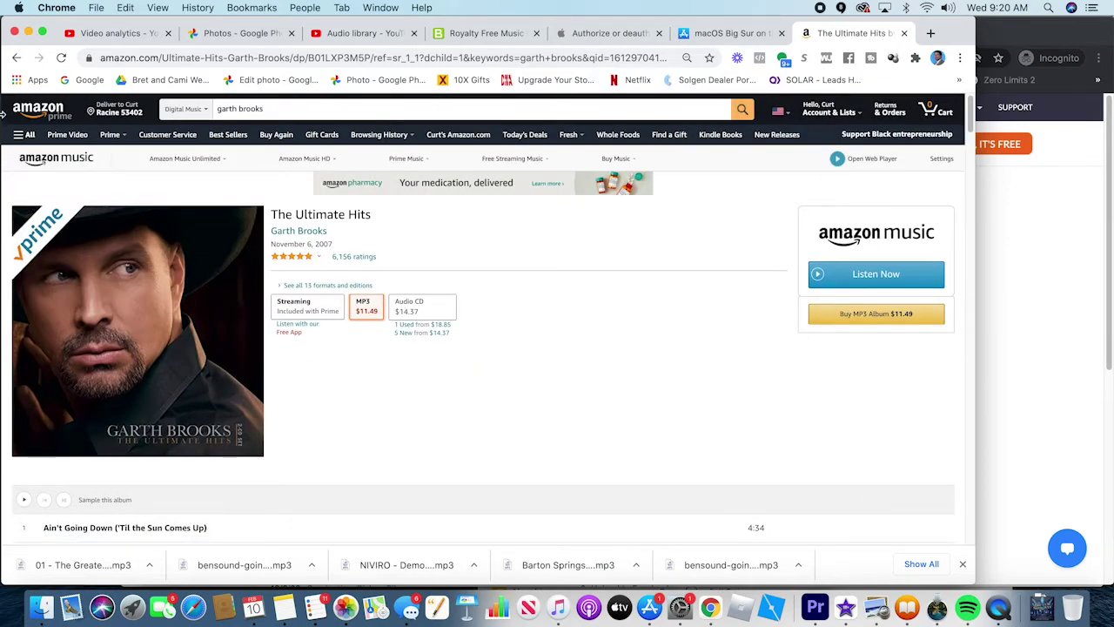
- Return to The Greatest Showman soundtrack and buy the track A Million Dreams for $1.29, paying with USD
{"action": "left_click", "coordinate": [15, 58]}
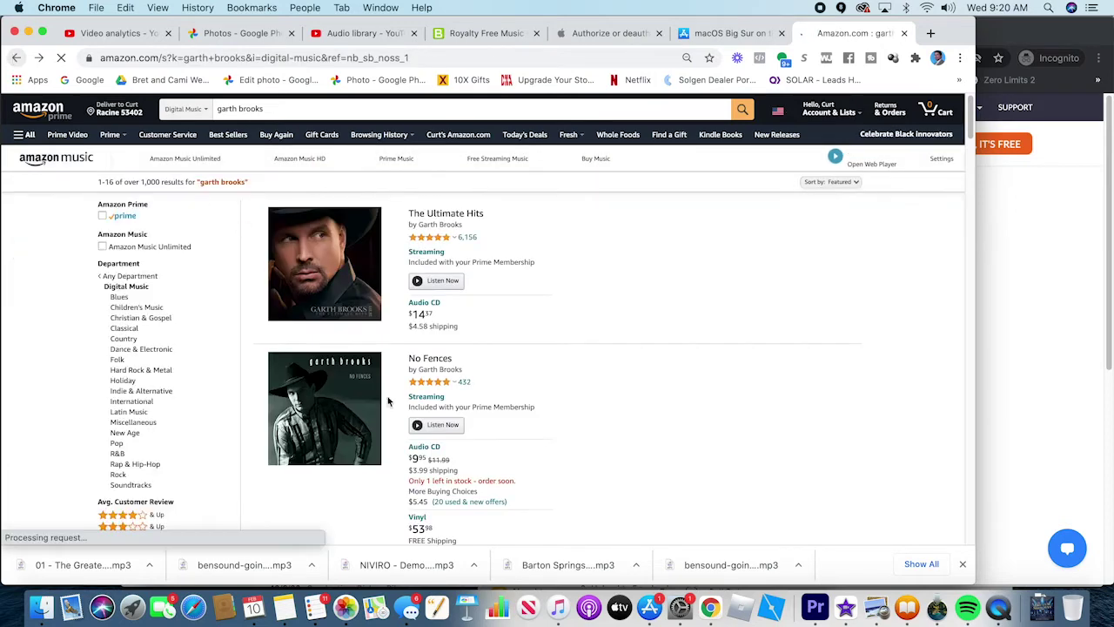
{"action": "left_click", "coordinate": [16, 57]}
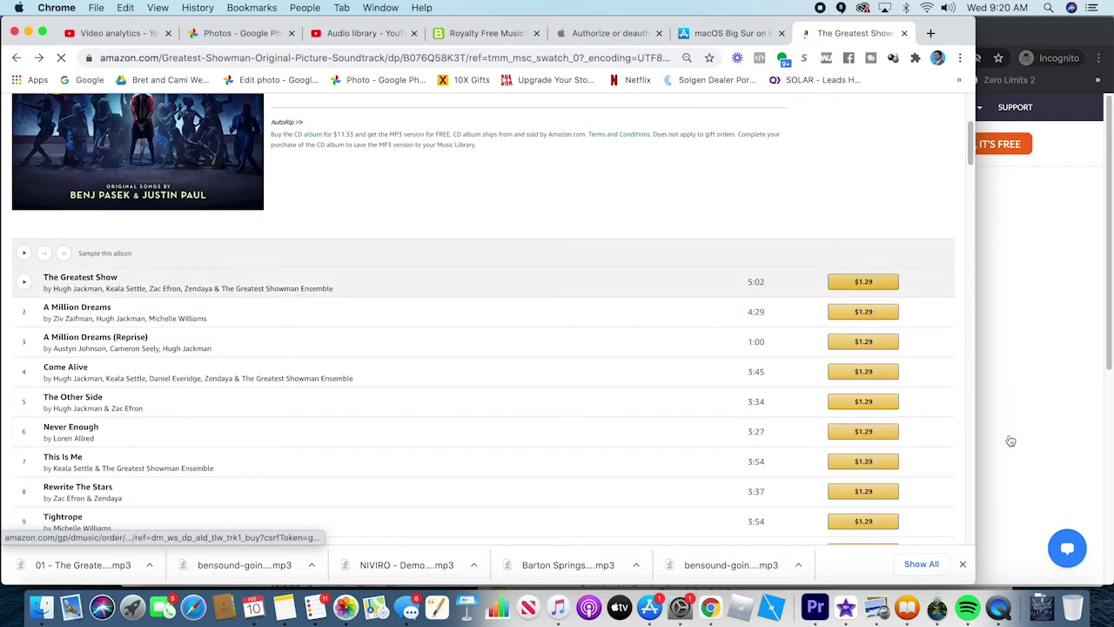
{"action": "left_click", "coordinate": [853, 318]}
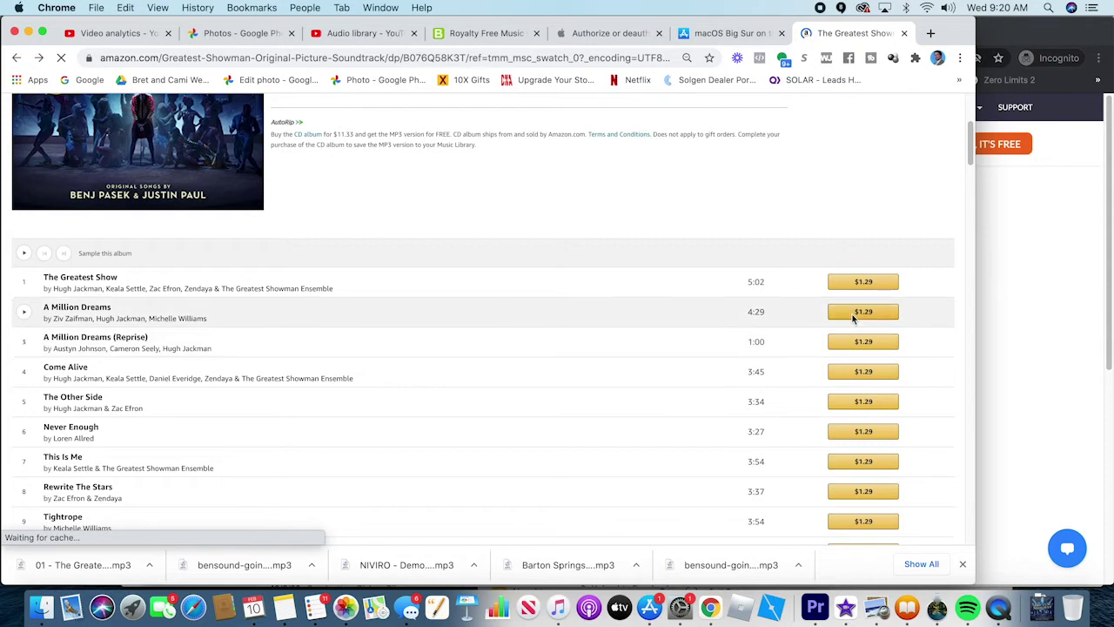
{"action": "left_click", "coordinate": [853, 318]}
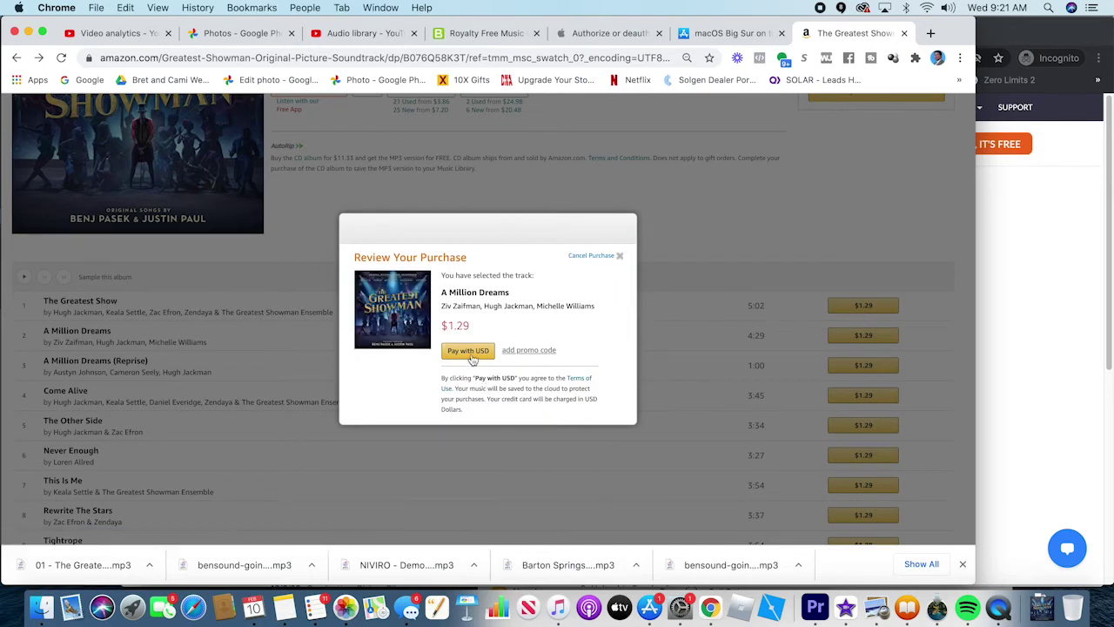
{"action": "left_click", "coordinate": [468, 351]}
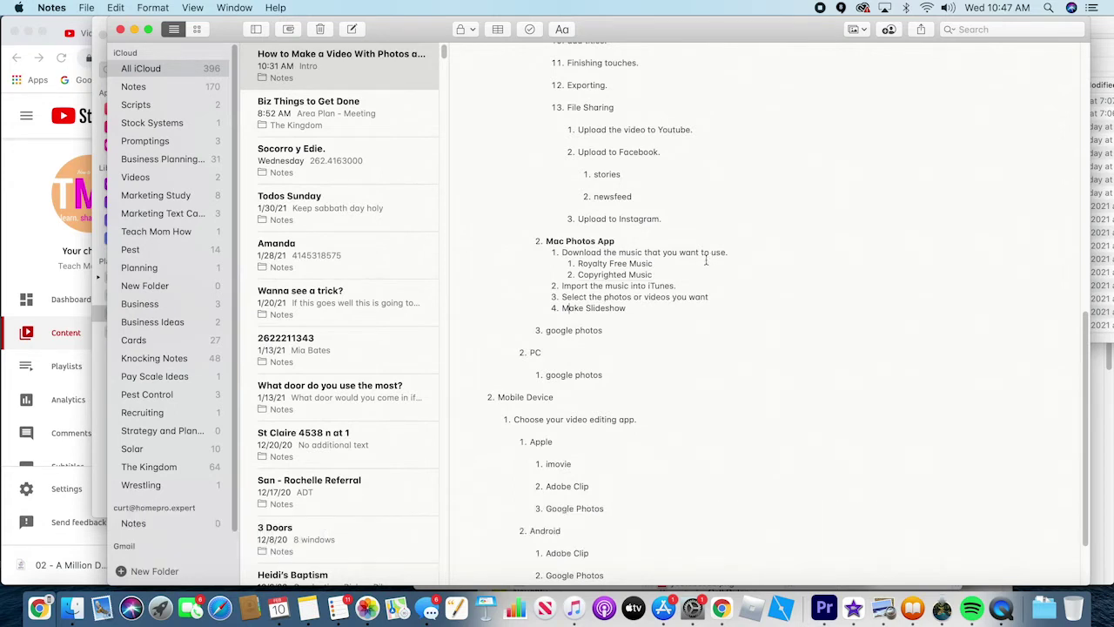
- Review the Mac Photos App outline in Notes, and switch to Photos to view the Instagram slideshow project
{"action": "left_click", "coordinate": [625, 315]}
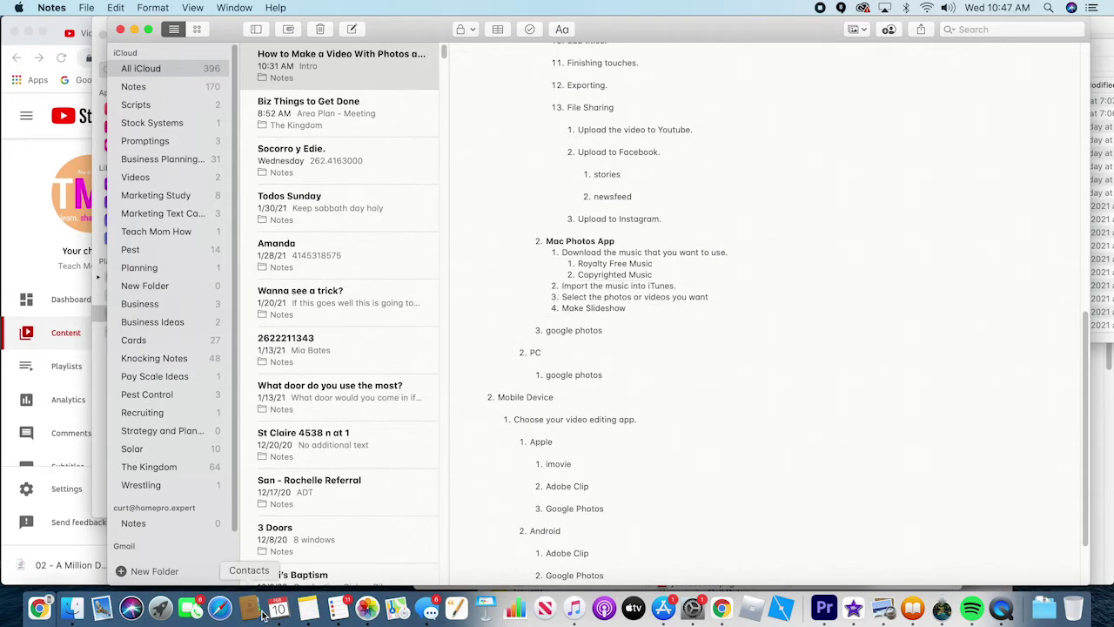
{"action": "left_click", "coordinate": [365, 609]}
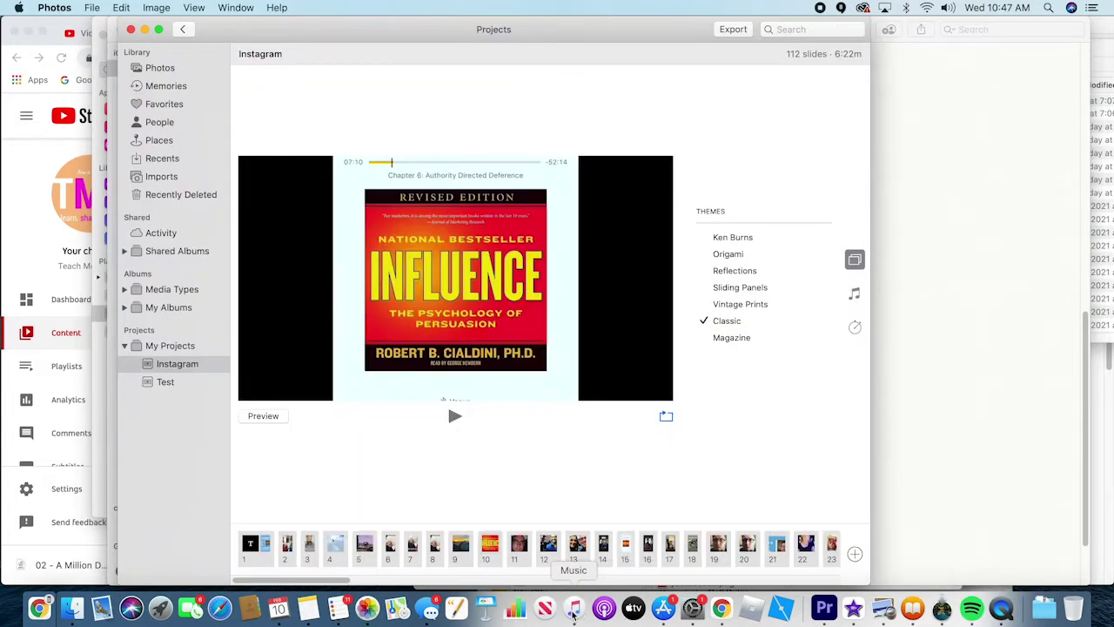
{"action": "left_click", "coordinate": [367, 610]}
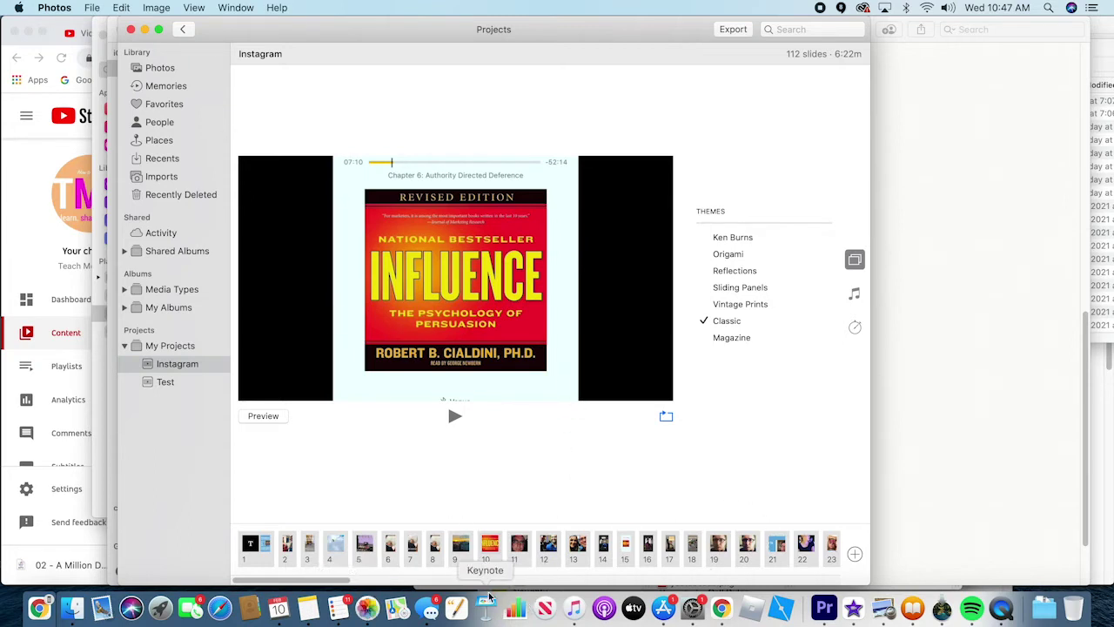
- Switch to Music and create a new playlist named Slideshow Music
{"action": "left_click", "coordinate": [575, 610]}
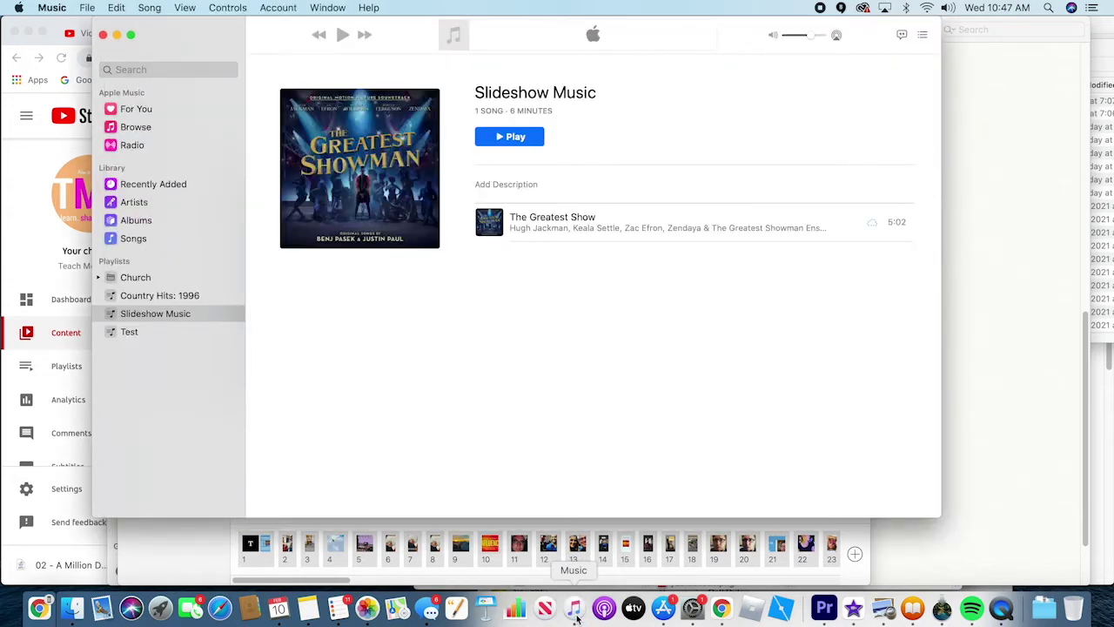
{"action": "right_click", "coordinate": [127, 363]}
{"action": "left_click", "coordinate": [159, 364]}
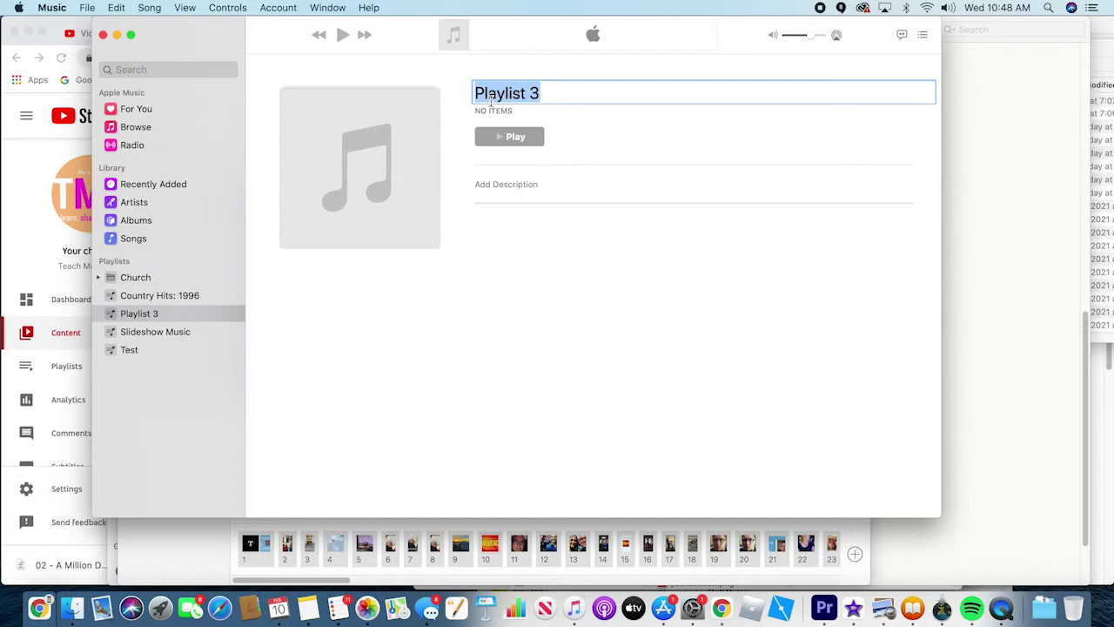
{"action": "type", "text": "Slidesh"}
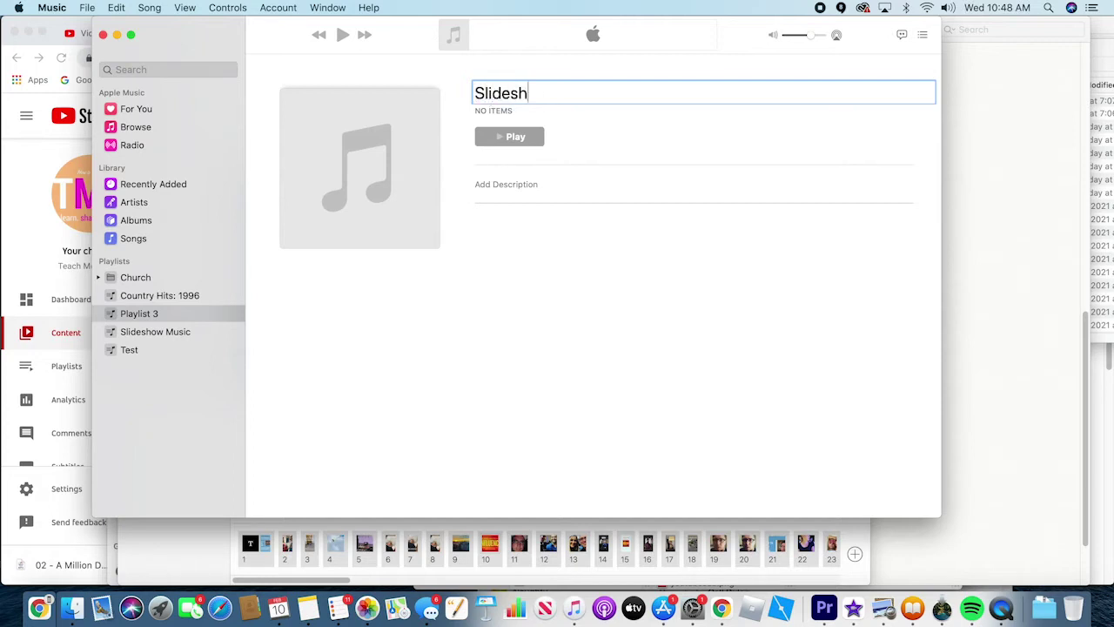
{"action": "type", "text": "ow Music"}
{"action": "key", "text": "Return"}
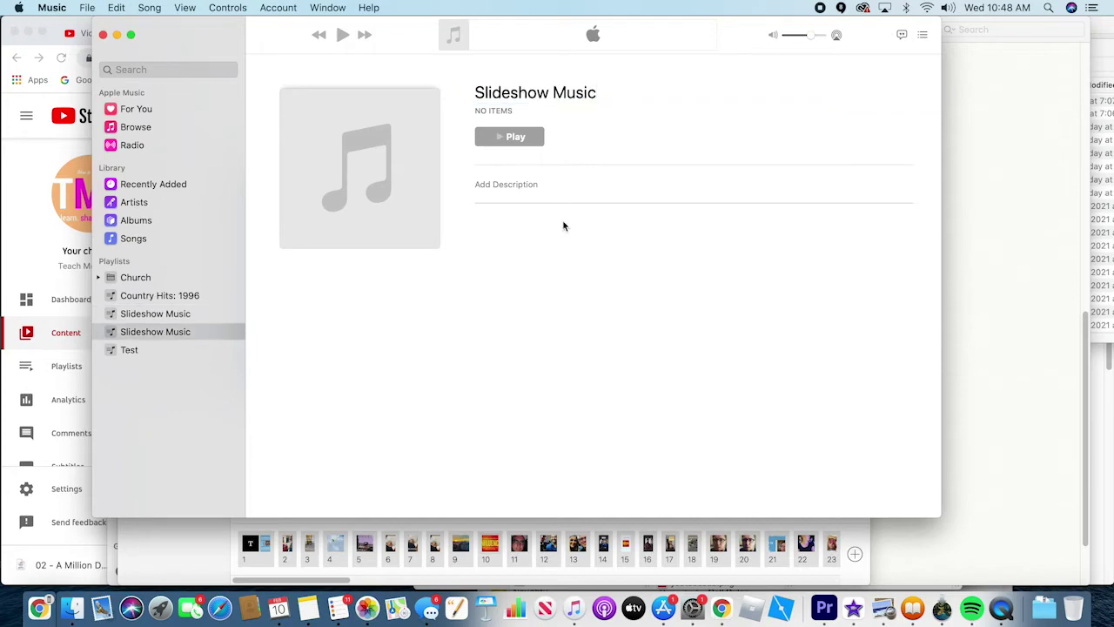
- Switch to the birthday slideshow folder in Finder and inspect Barton Springs - Bird Creek.mp3 and bensound-goinghigher.mp3
{"action": "left_click", "coordinate": [74, 609]}
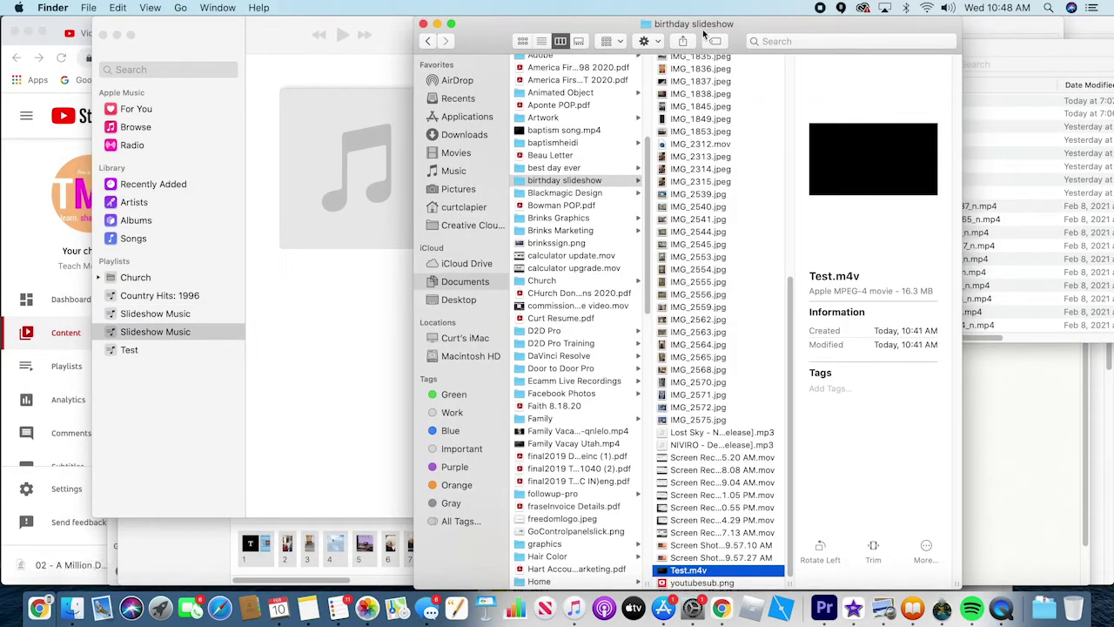
{"action": "scroll", "coordinate": [745, 338], "scroll_direction": "up", "scroll_amount": 10}
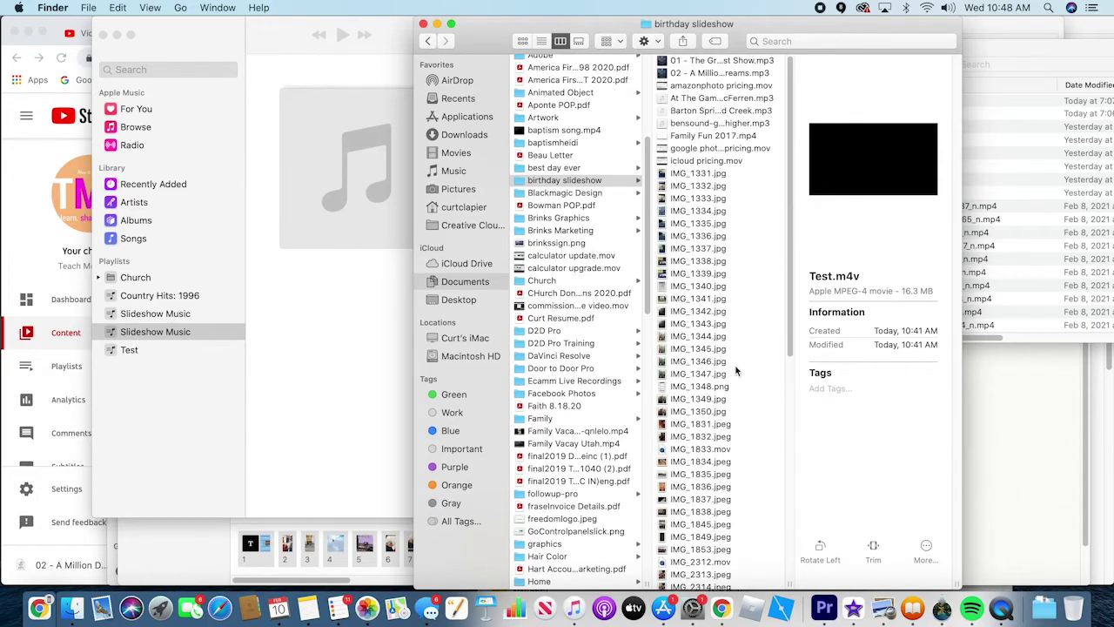
{"action": "left_click", "coordinate": [759, 99]}
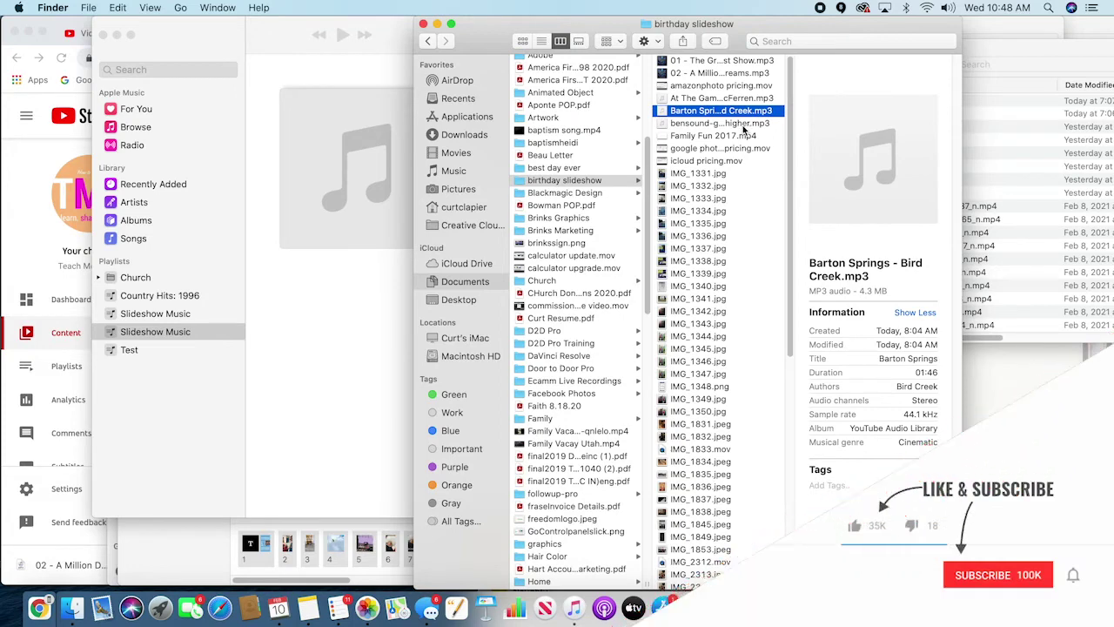
{"action": "left_click", "coordinate": [740, 122]}
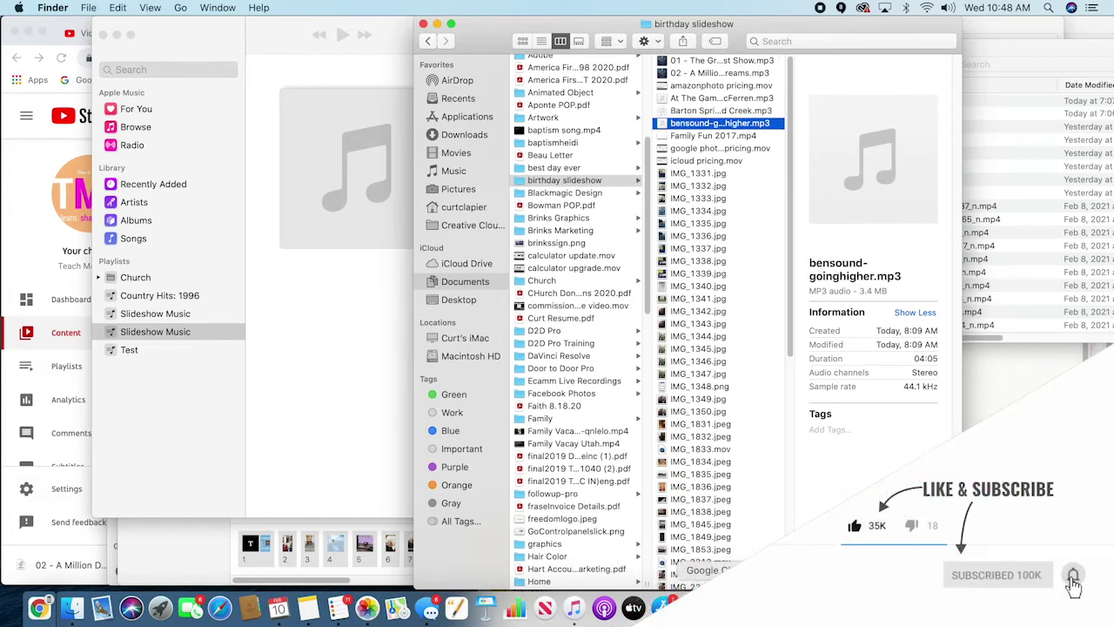
- Switch to Chrome and try to reveal the downloaded 02 - A Million Dreams MP3 in Finder
{"action": "left_click", "coordinate": [195, 538]}
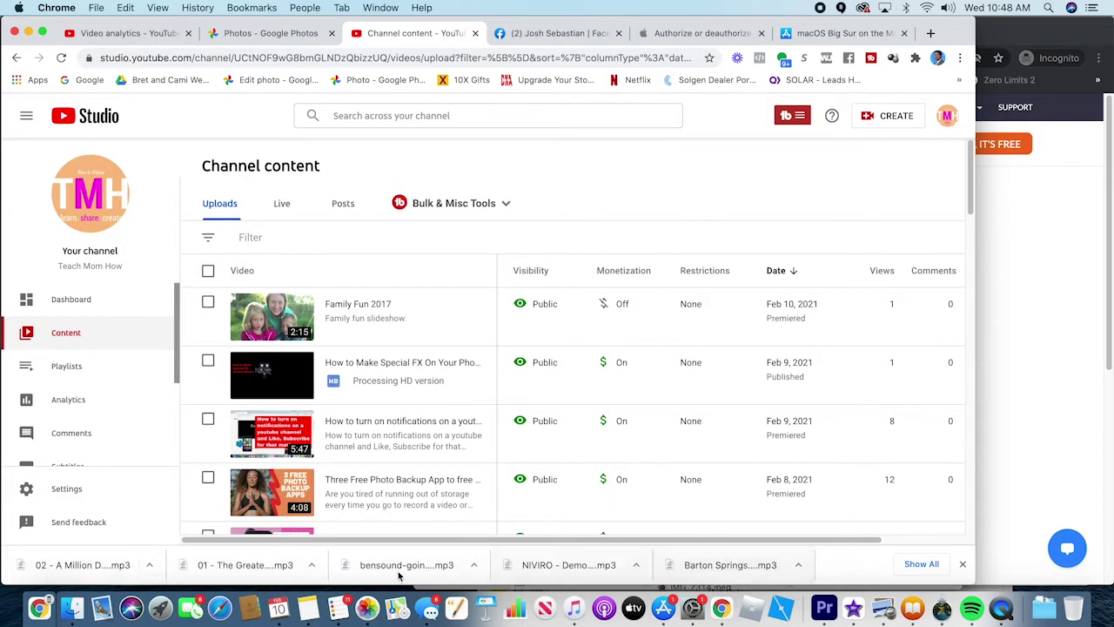
{"action": "left_click", "coordinate": [149, 566]}
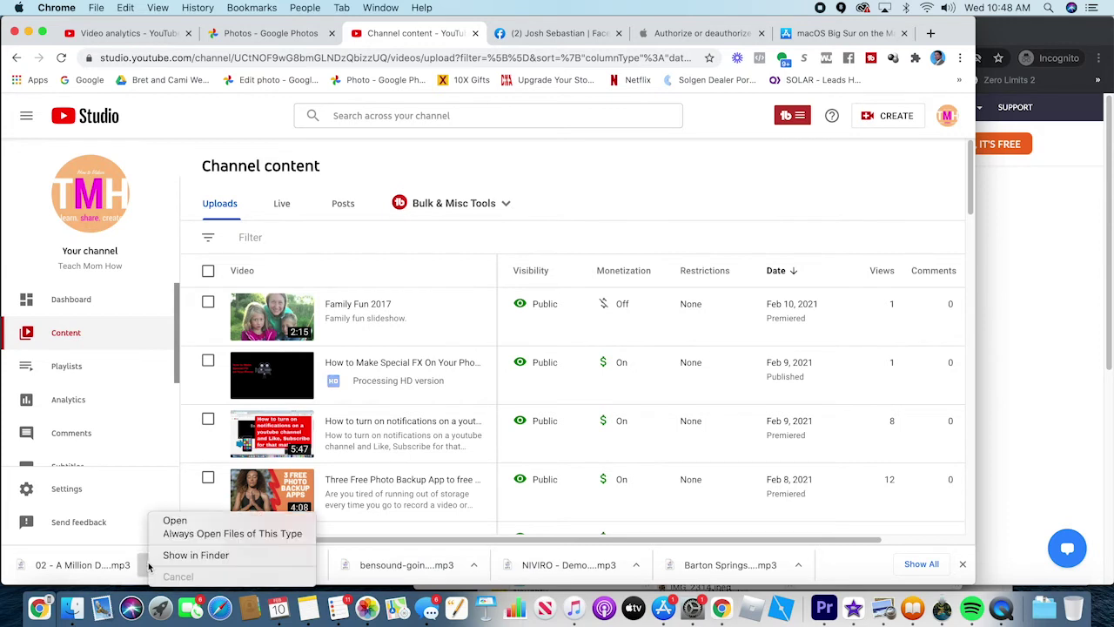
{"action": "left_click", "coordinate": [197, 555]}
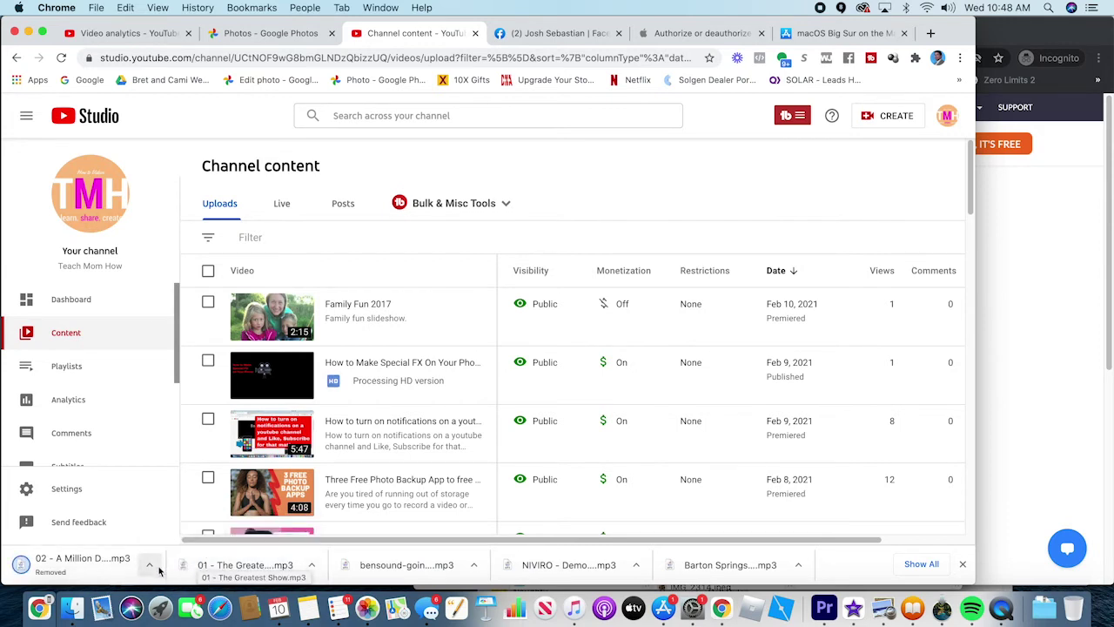
{"action": "left_click", "coordinate": [158, 565]}
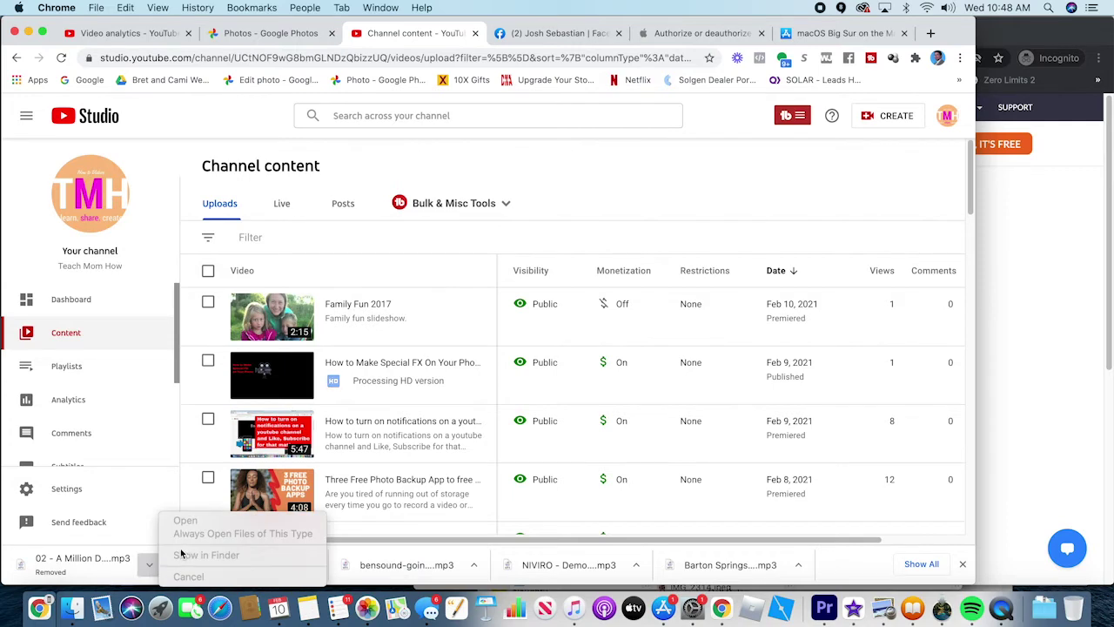
- Return to Finder and look through the At The Game, Barton Springs and bensound-goinghigher MP3 files in the birthday slideshow folder
{"action": "left_click", "coordinate": [72, 609]}
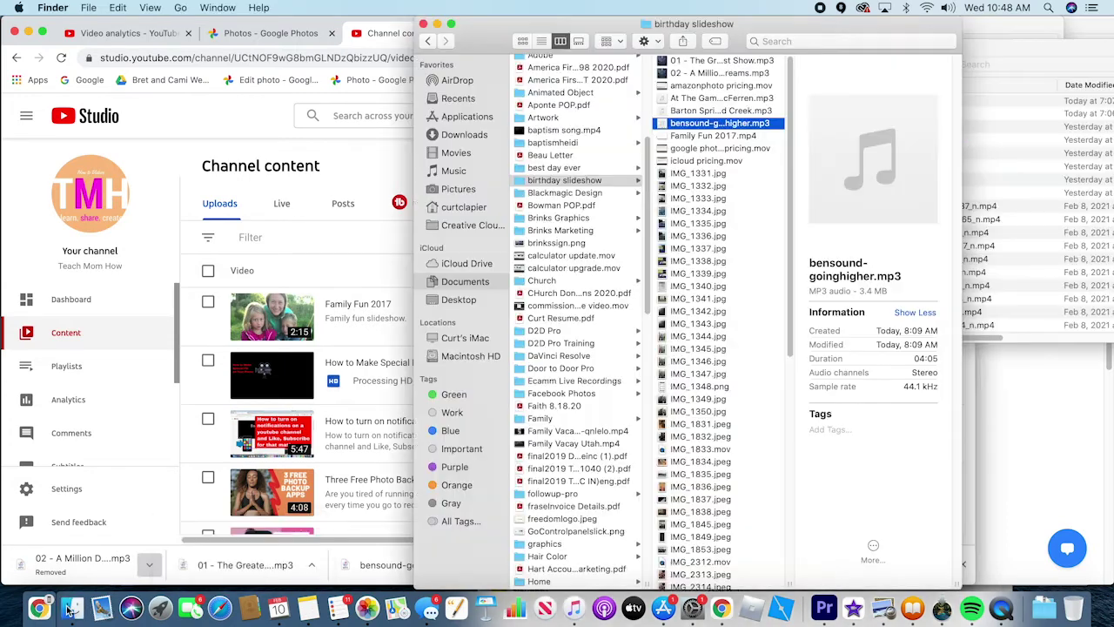
{"action": "left_click", "coordinate": [698, 98]}
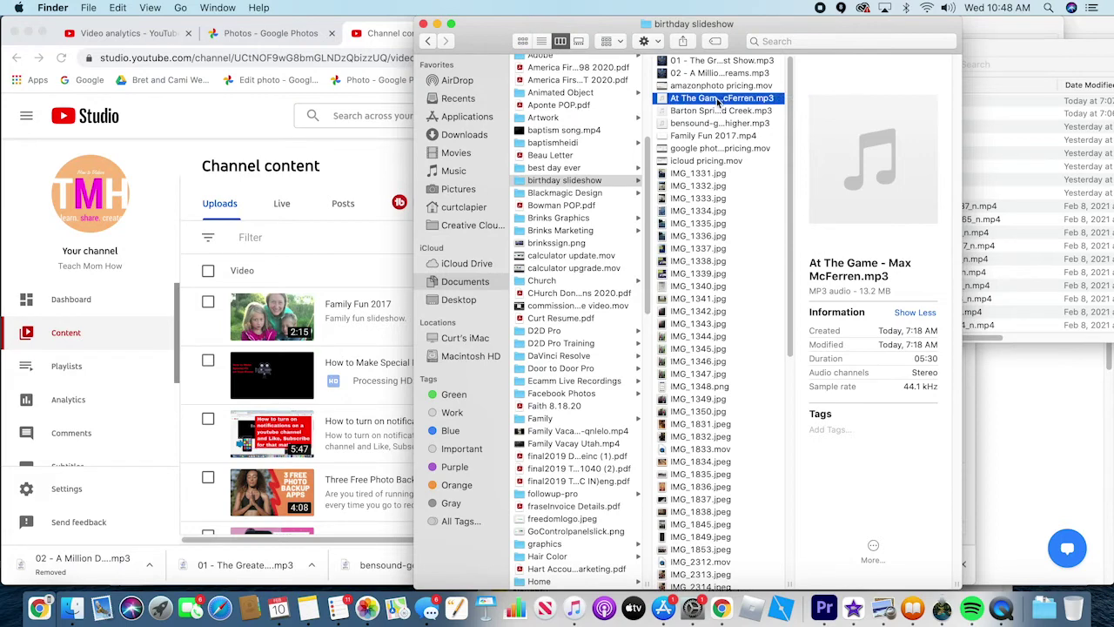
{"action": "left_click", "coordinate": [713, 111]}
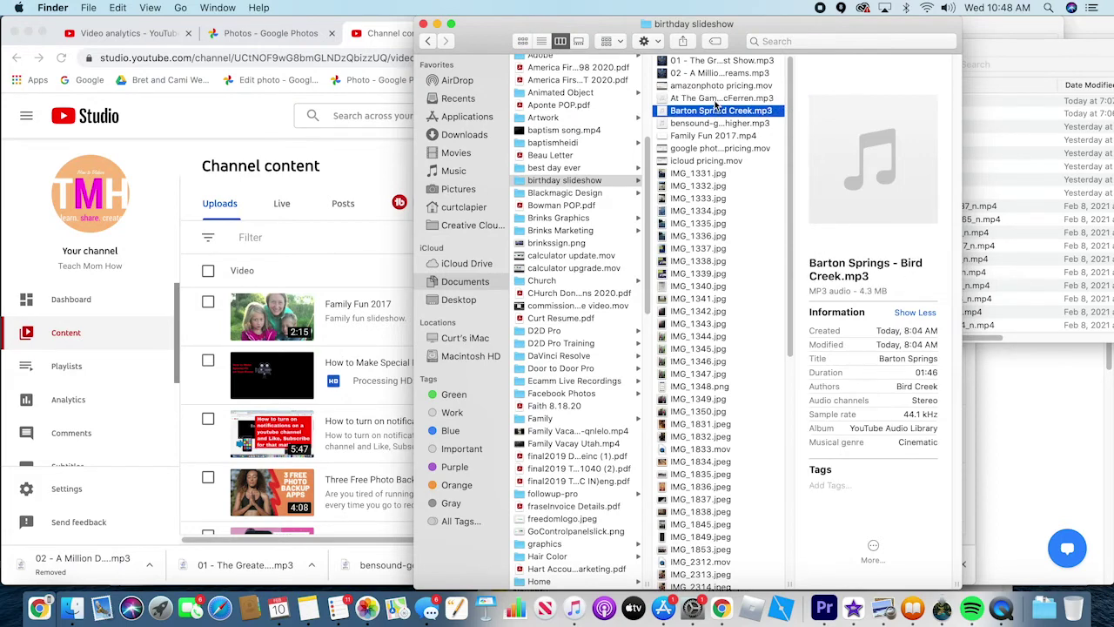
{"action": "key", "text": "Up"}
{"action": "key", "text": "Down"}
{"action": "key", "text": "Down"}
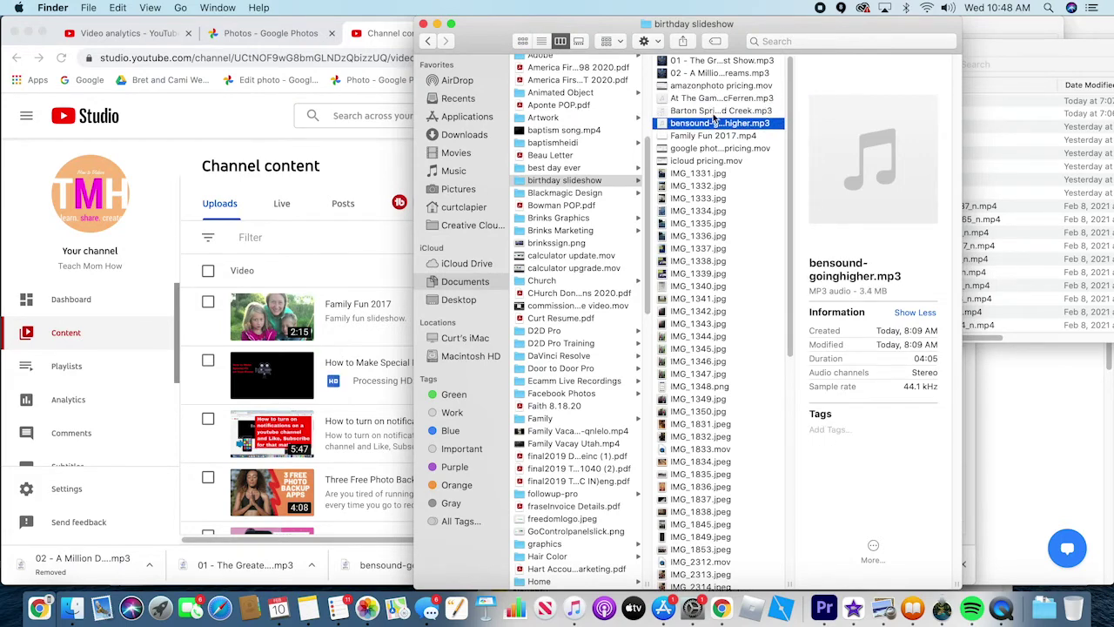
{"action": "key", "text": "Up"}
{"action": "key", "text": "Up"}
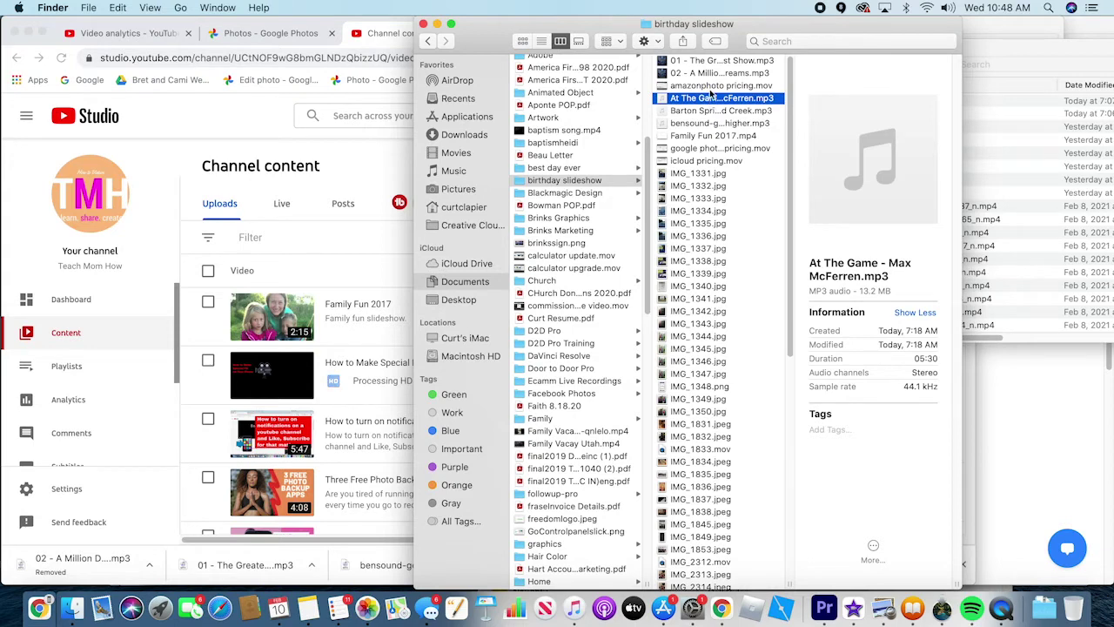
- Select the The Greatest Show, A Million Dreams, At The Game, Barton Springs and bensound-goinghigher MP3 files in the birthday slideshow folder
{"action": "left_click", "coordinate": [696, 61]}
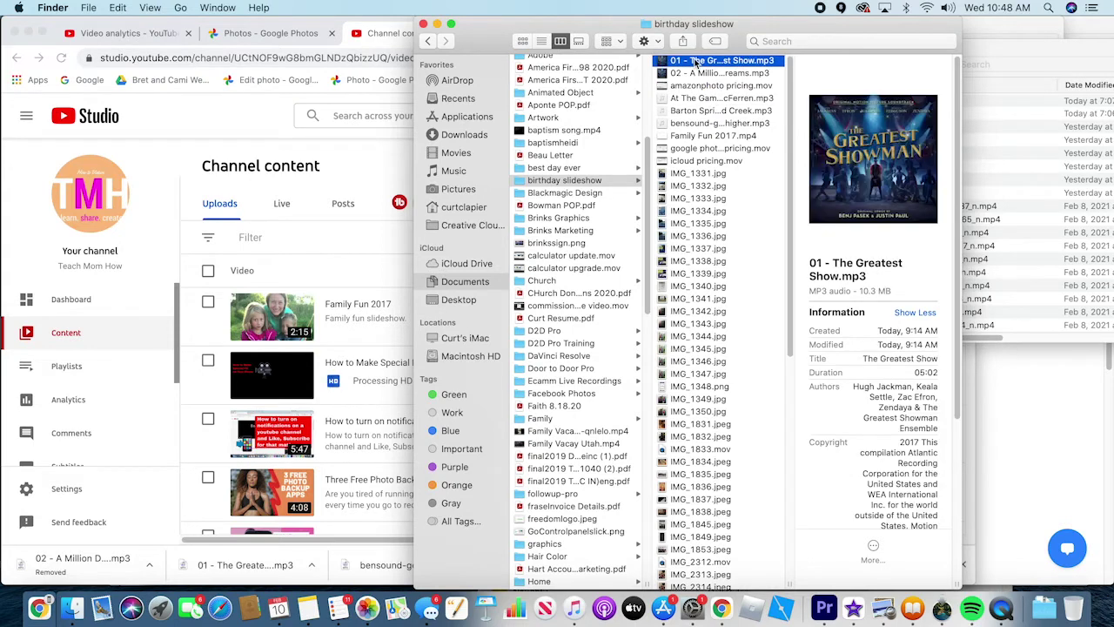
{"action": "left_click", "coordinate": [696, 61]}
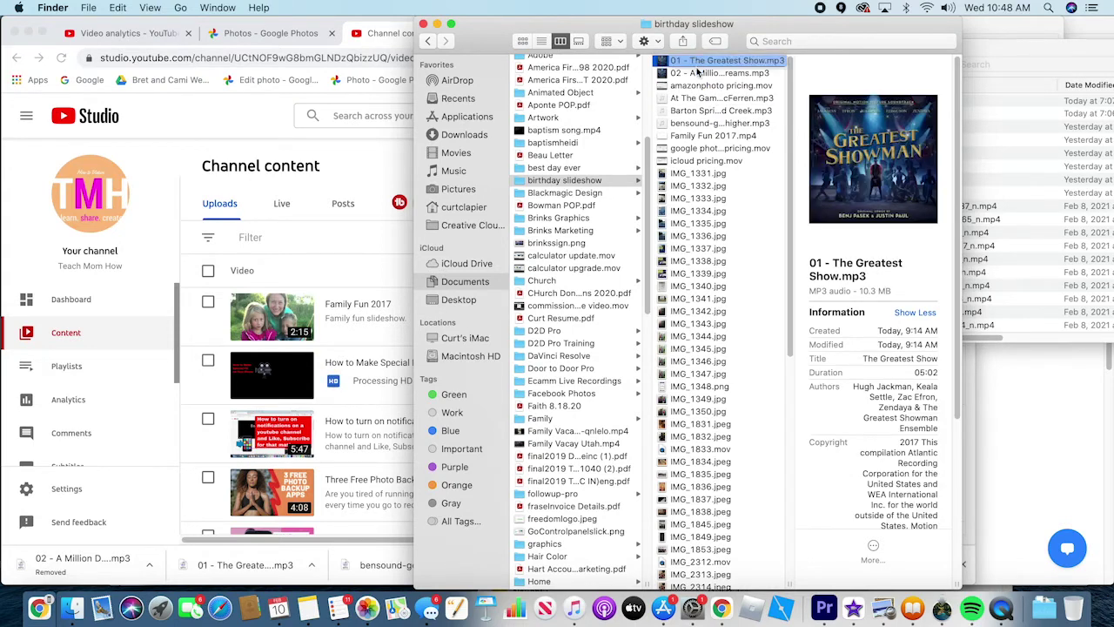
{"action": "key", "text": "Return"}
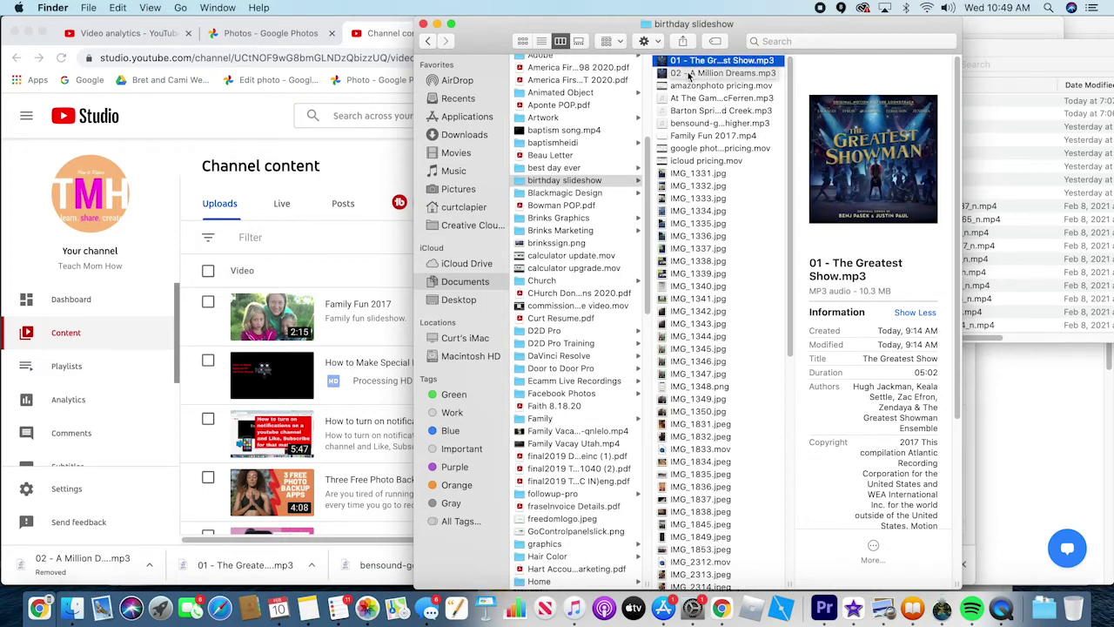
{"action": "left_click", "coordinate": [689, 73], "text": "super"}
{"action": "left_click", "coordinate": [696, 98], "text": "super"}
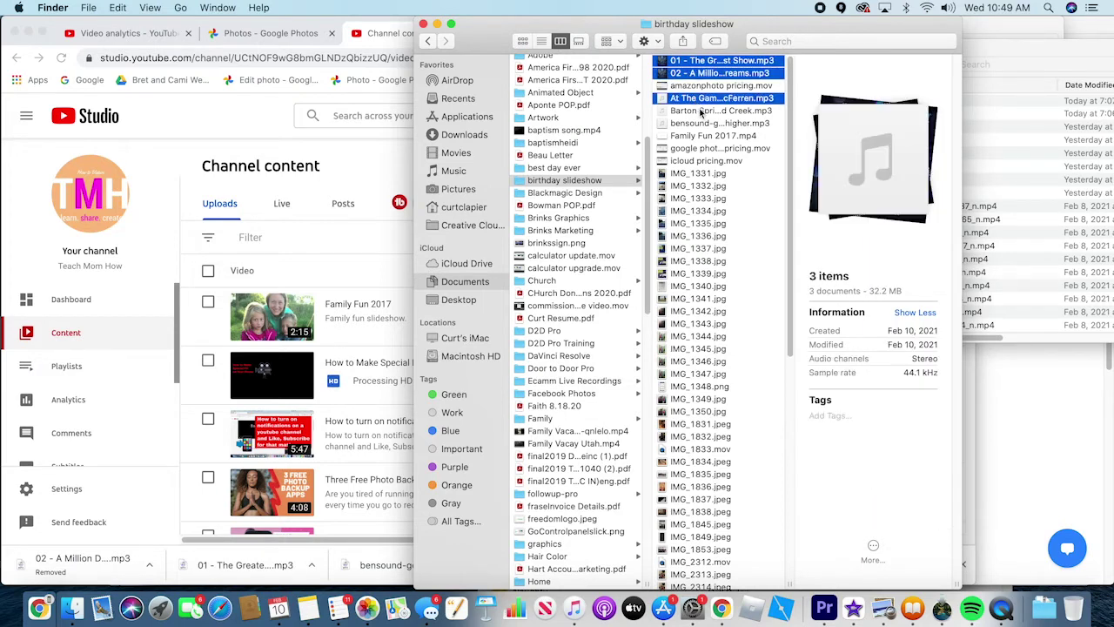
{"action": "left_click", "coordinate": [701, 111], "text": "super"}
{"action": "left_click", "coordinate": [705, 124], "text": "super"}
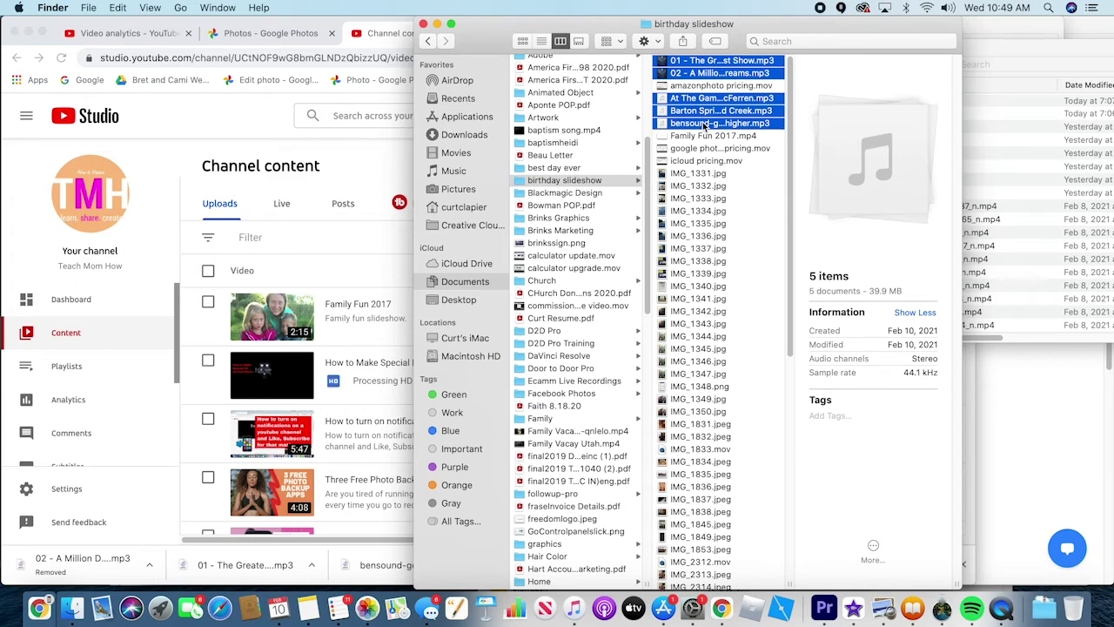
- Arrange the Music and Finder windows side by side and try to add the selected MP3s to the empty Slideshow Music playlist
{"action": "key", "text": "super+Tab"}
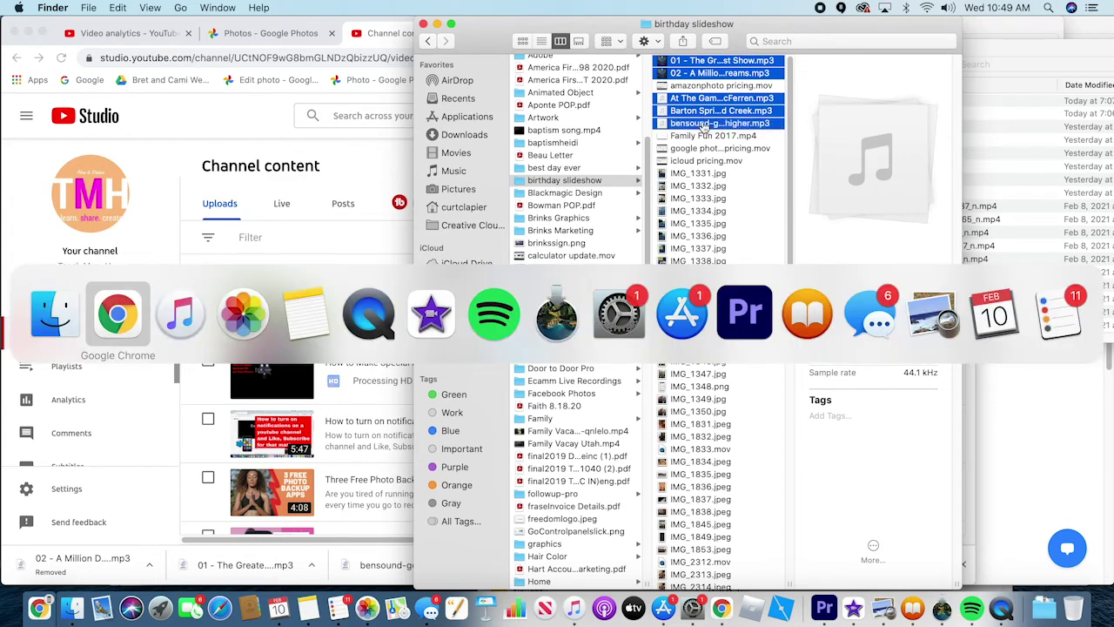
{"action": "key", "text": "super+Tab"}
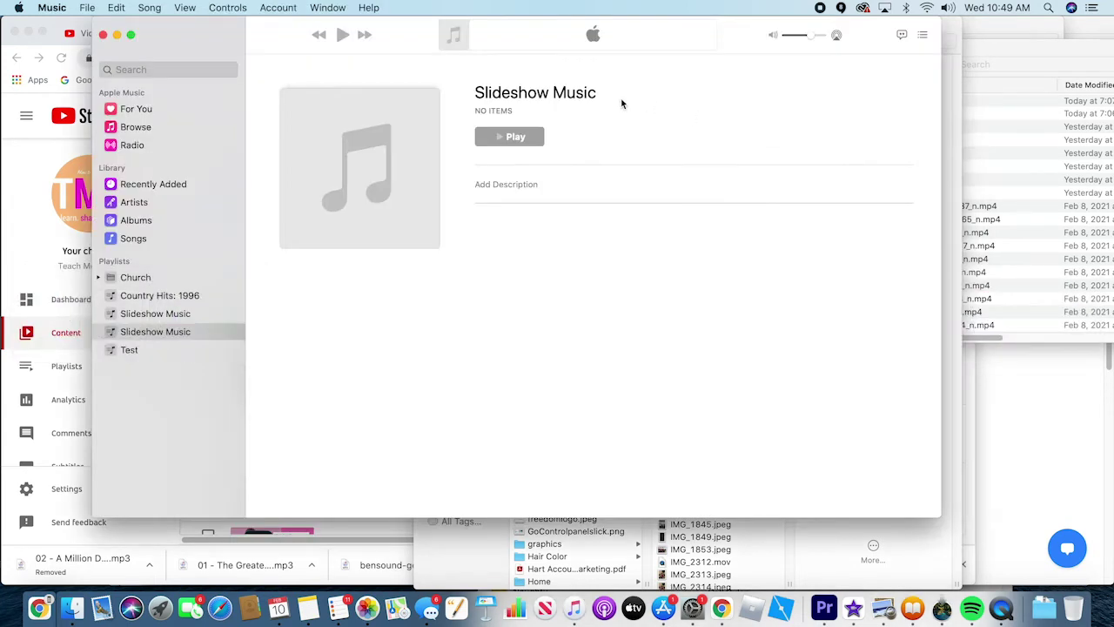
{"action": "left_click_drag", "start_coordinate": [866, 27], "coordinate": [791, 27]}
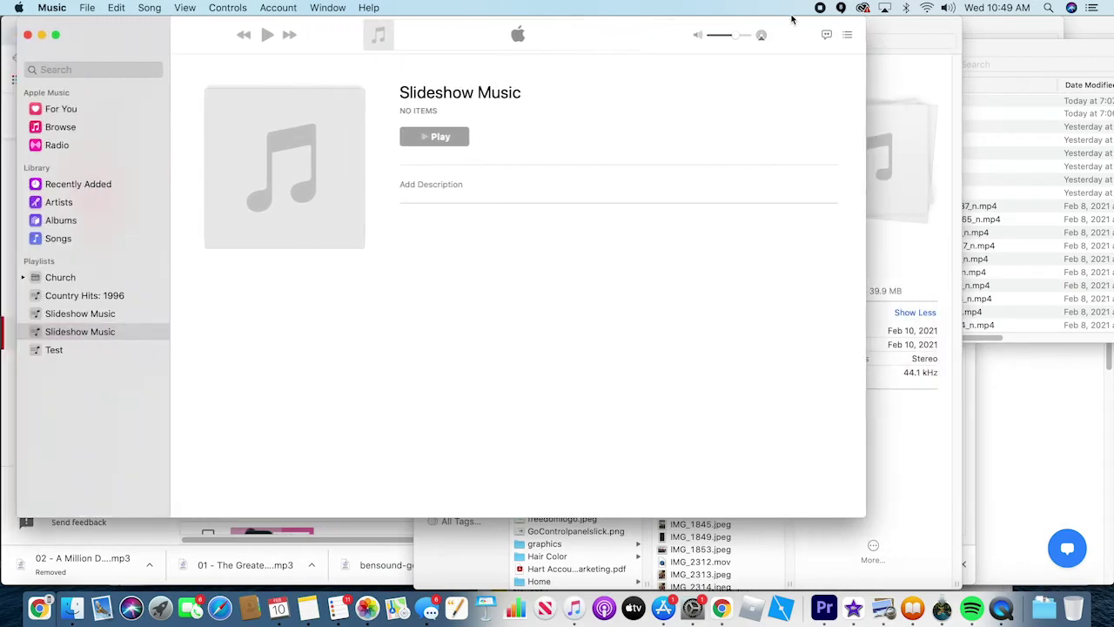
{"action": "left_click", "coordinate": [889, 33]}
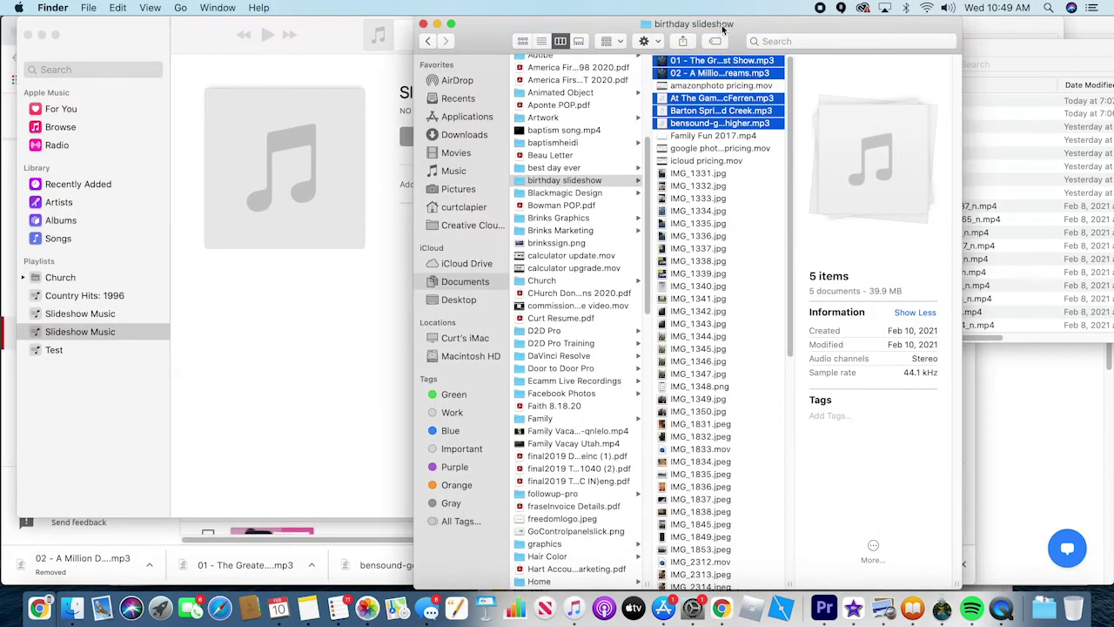
{"action": "left_click_drag", "start_coordinate": [723, 30], "coordinate": [881, 11]}
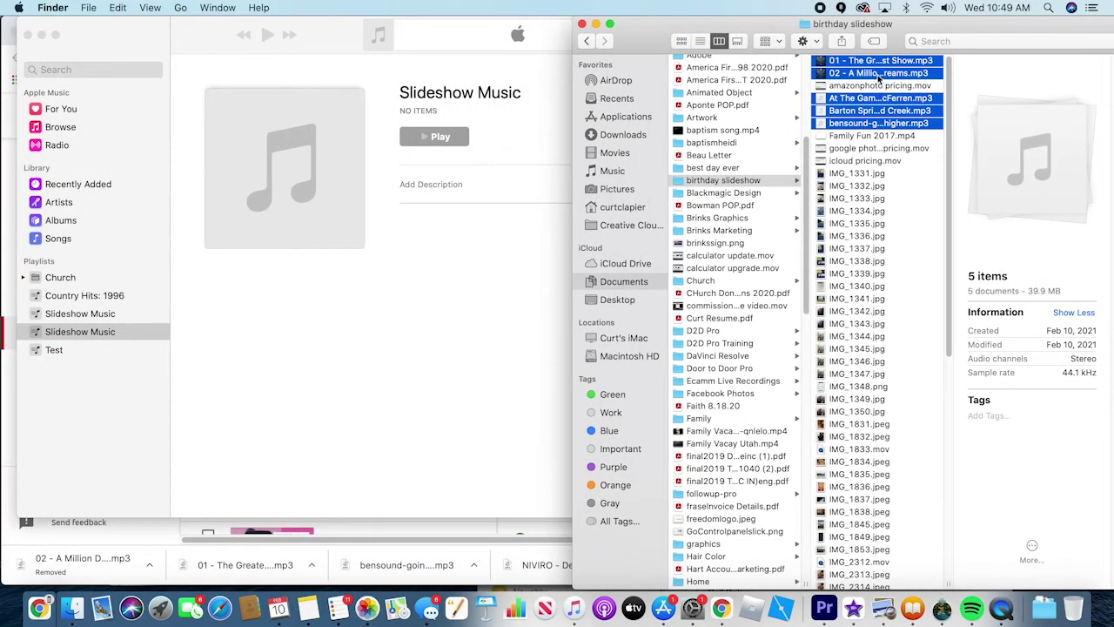
{"action": "left_click_drag", "start_coordinate": [879, 76], "coordinate": [455, 263]}
{"action": "left_click", "coordinate": [846, 87]}
{"action": "key", "text": "shift+Down"}
{"action": "key", "text": "shift+Down"}
{"action": "key", "text": "shift+Down"}
{"action": "key", "text": "shift+Down"}
{"action": "key", "text": "shift+Down"}
{"action": "key", "text": "shift+Down"}
{"action": "key", "text": "shift+Down"}
{"action": "key", "text": "shift+Down"}
{"action": "key", "text": "shift+Down"}
{"action": "key", "text": "shift+Up"}
{"action": "key", "text": "shift+Up"}
{"action": "key", "text": "shift+Up"}
{"action": "key", "text": "shift+Up"}
{"action": "key", "text": "shift+Up"}
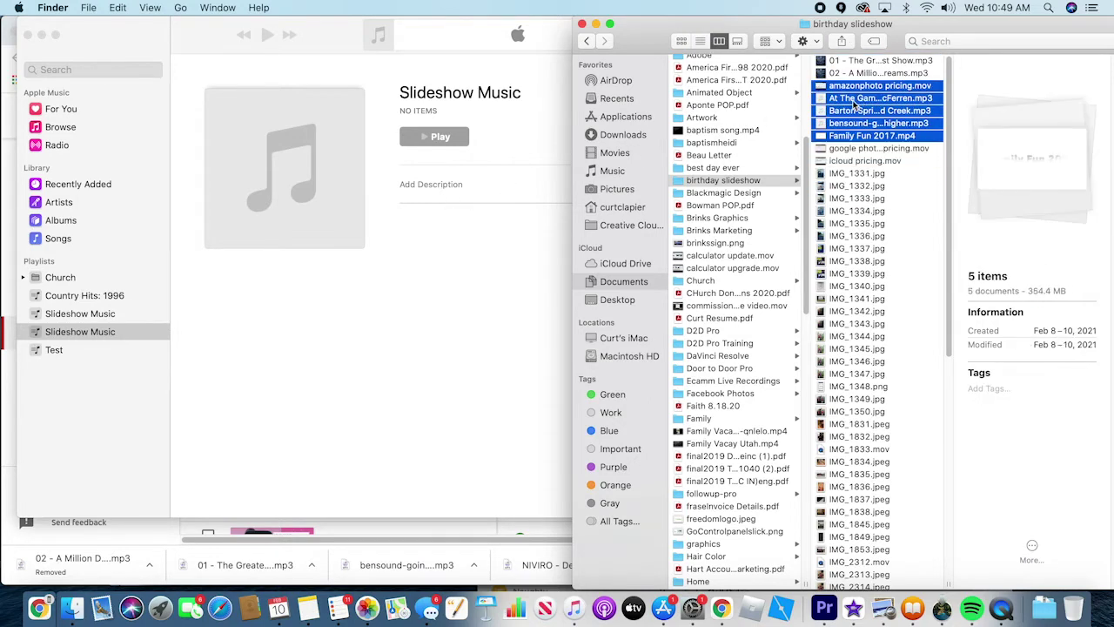
- Add The Greatest Show, A Million Dreams, At The Game, Barton Springs and bensound-goinghigher MP3s from the folder to the empty Slideshow Music playlist
{"action": "left_click", "coordinate": [868, 61]}
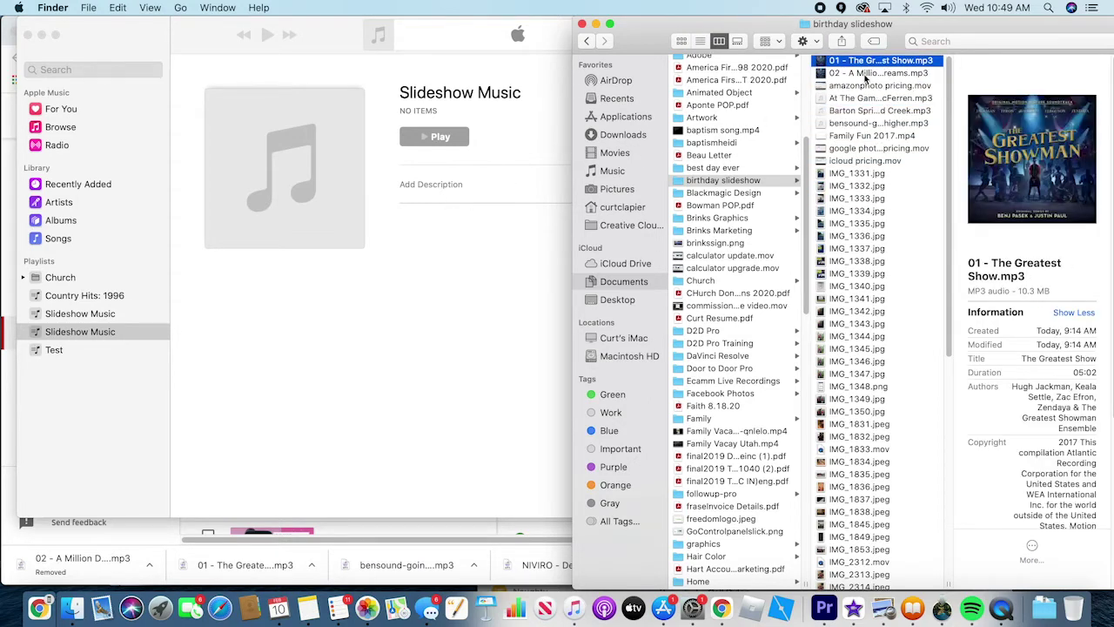
{"action": "left_click", "coordinate": [865, 75], "text": "shift"}
{"action": "left_click", "coordinate": [864, 98], "text": "super"}
{"action": "left_click", "coordinate": [860, 111], "text": "super"}
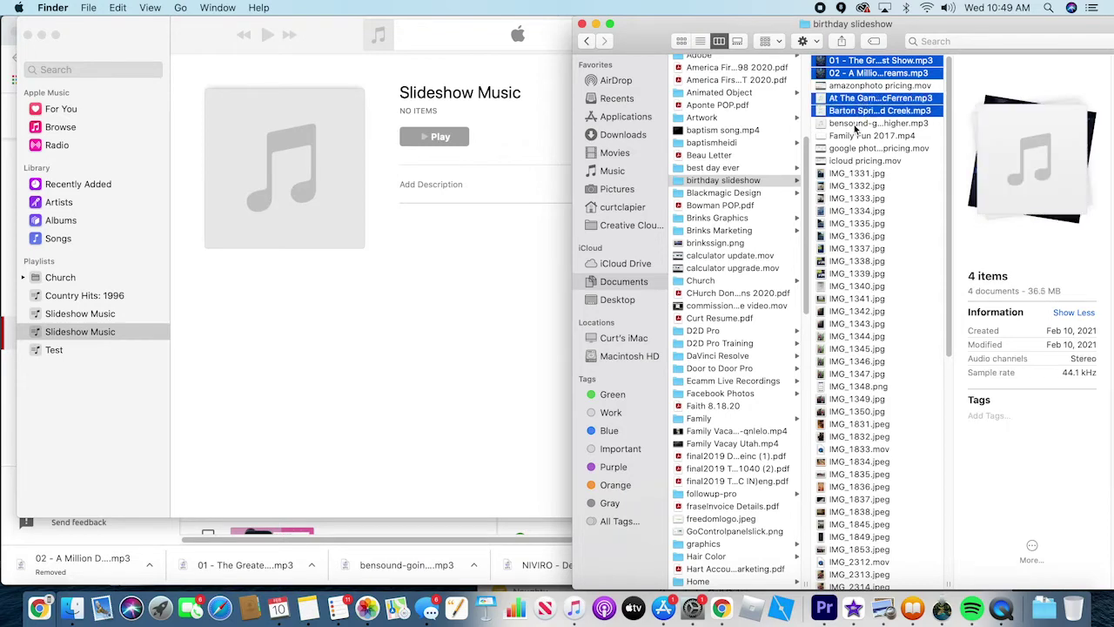
{"action": "left_click", "coordinate": [861, 122], "text": "super"}
{"action": "left_click_drag", "start_coordinate": [862, 123], "coordinate": [98, 335]}
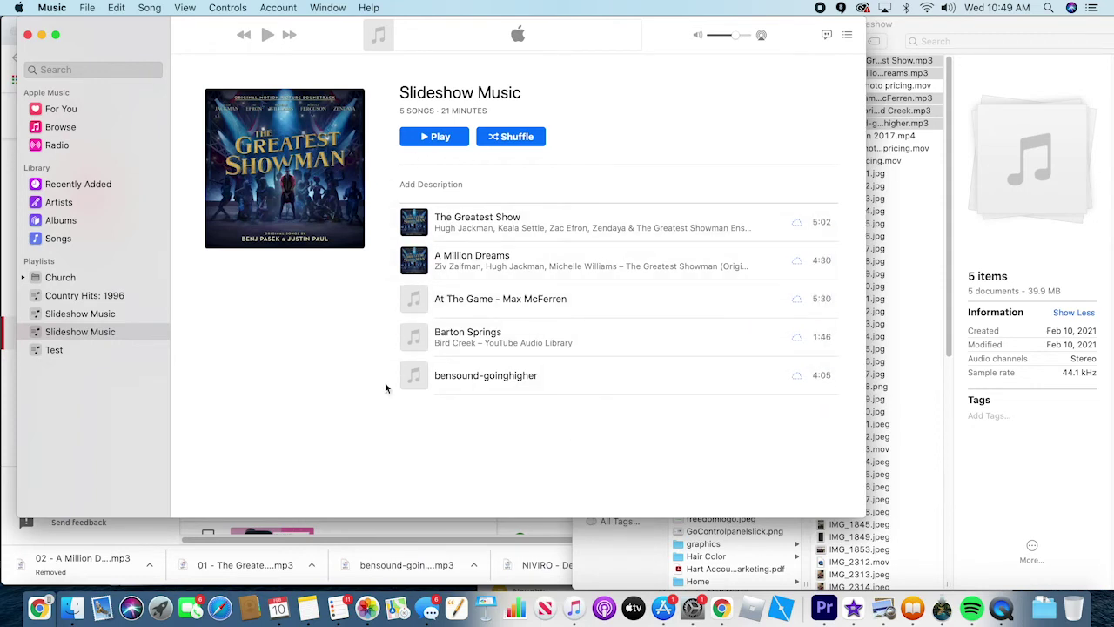
- Switch to Photos, search the Instagram slideshow's music library for "great", and clear the search
{"action": "left_click", "coordinate": [366, 610]}
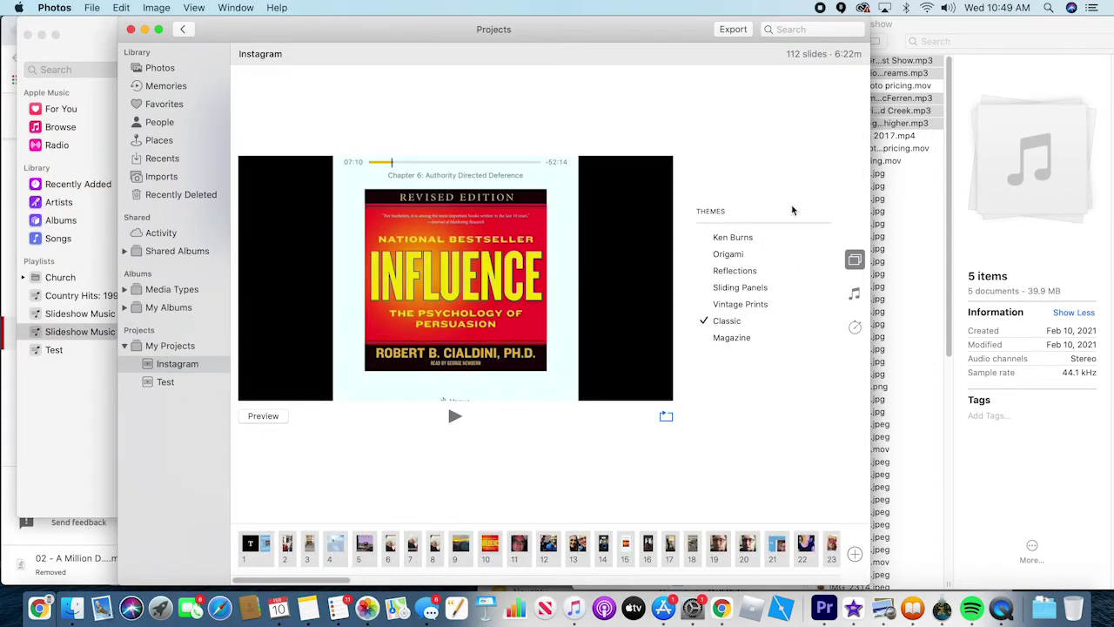
{"action": "left_click", "coordinate": [854, 301]}
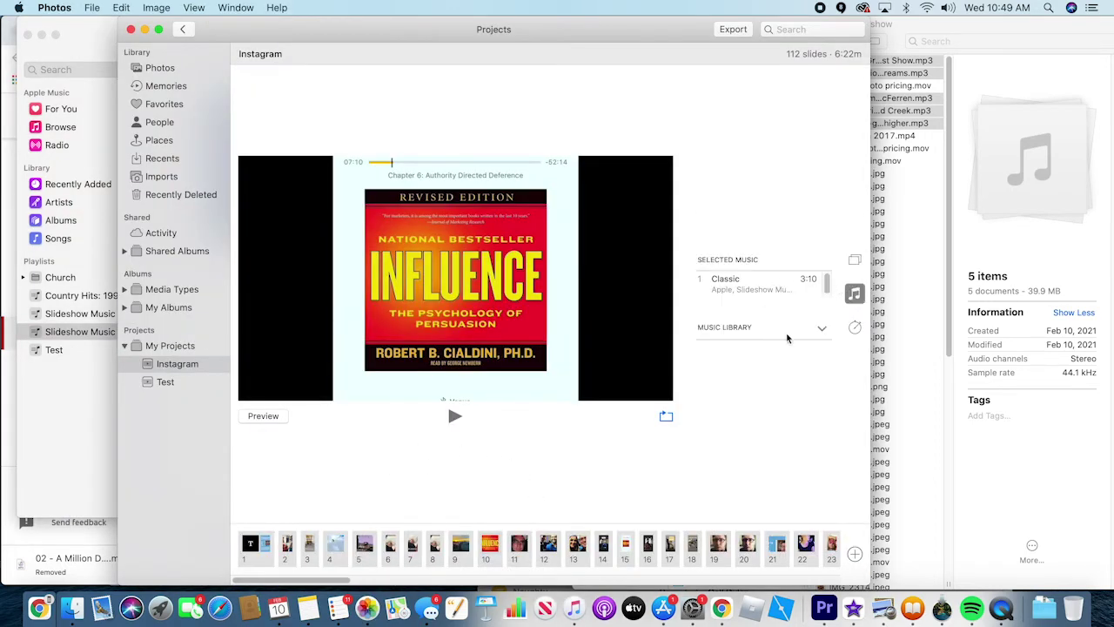
{"action": "left_click", "coordinate": [820, 331]}
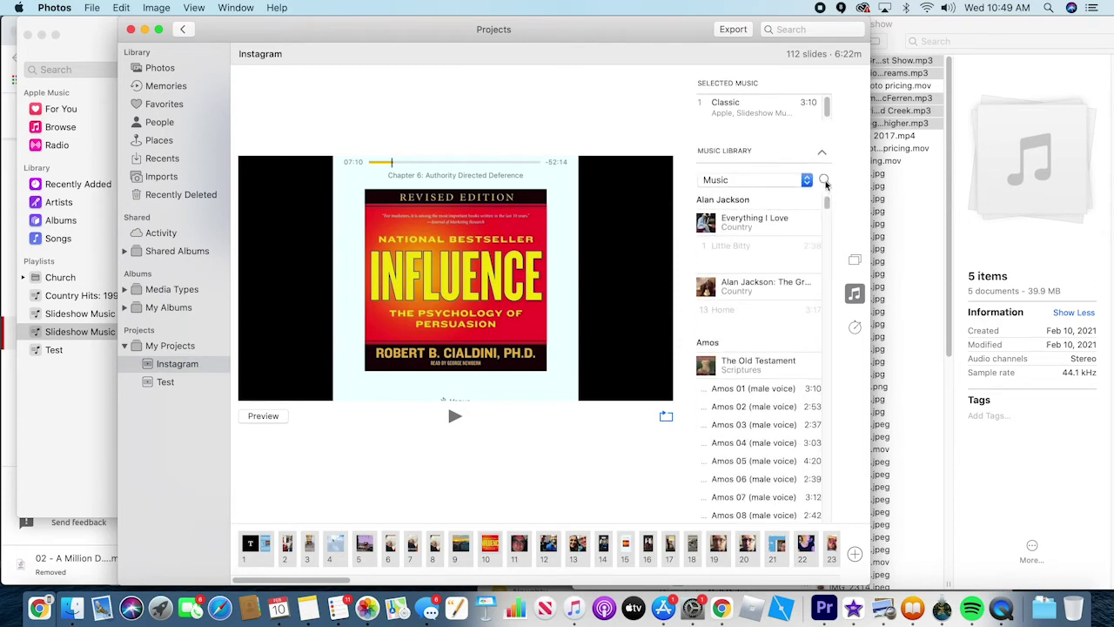
{"action": "scroll", "coordinate": [766, 318], "scroll_direction": "down", "scroll_amount": 5}
{"action": "scroll", "coordinate": [766, 318], "scroll_direction": "up", "scroll_amount": 5}
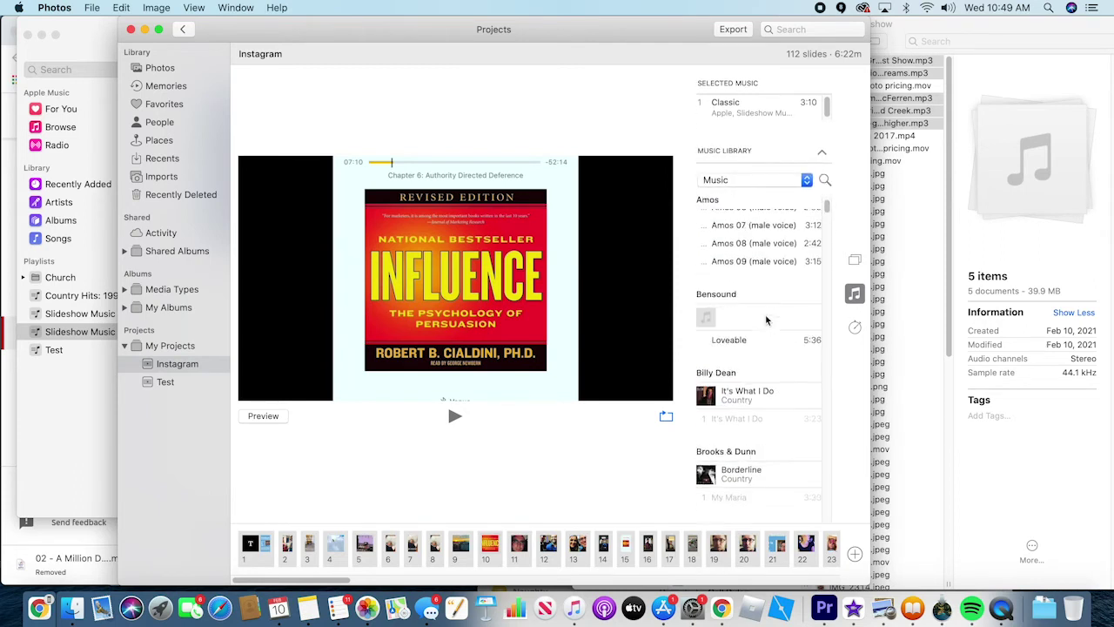
{"action": "left_click", "coordinate": [824, 180]}
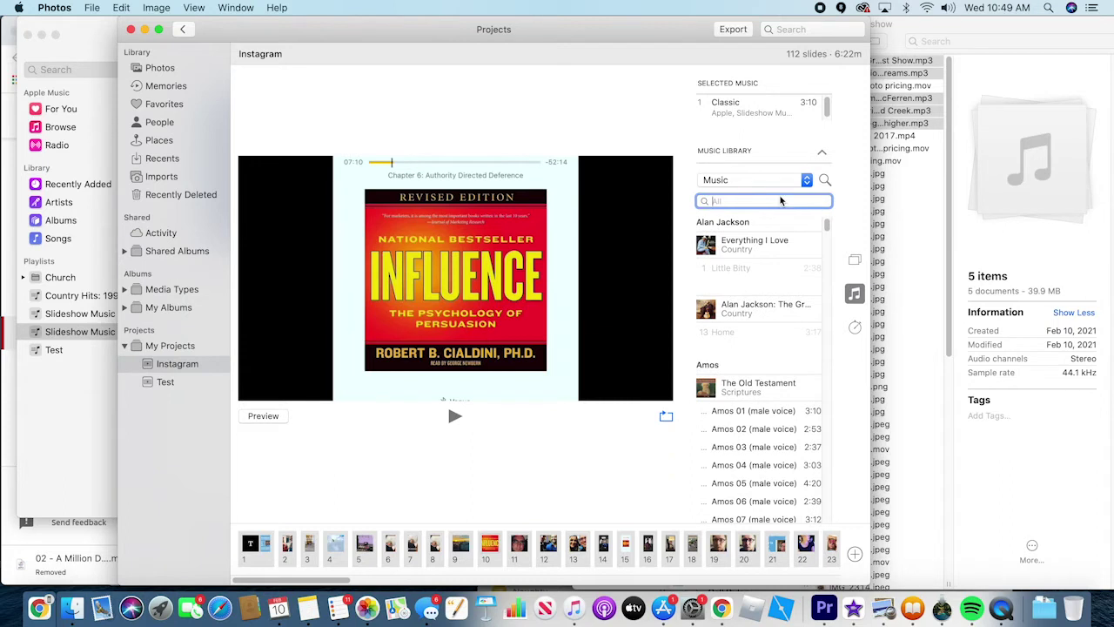
{"action": "type", "text": "great"}
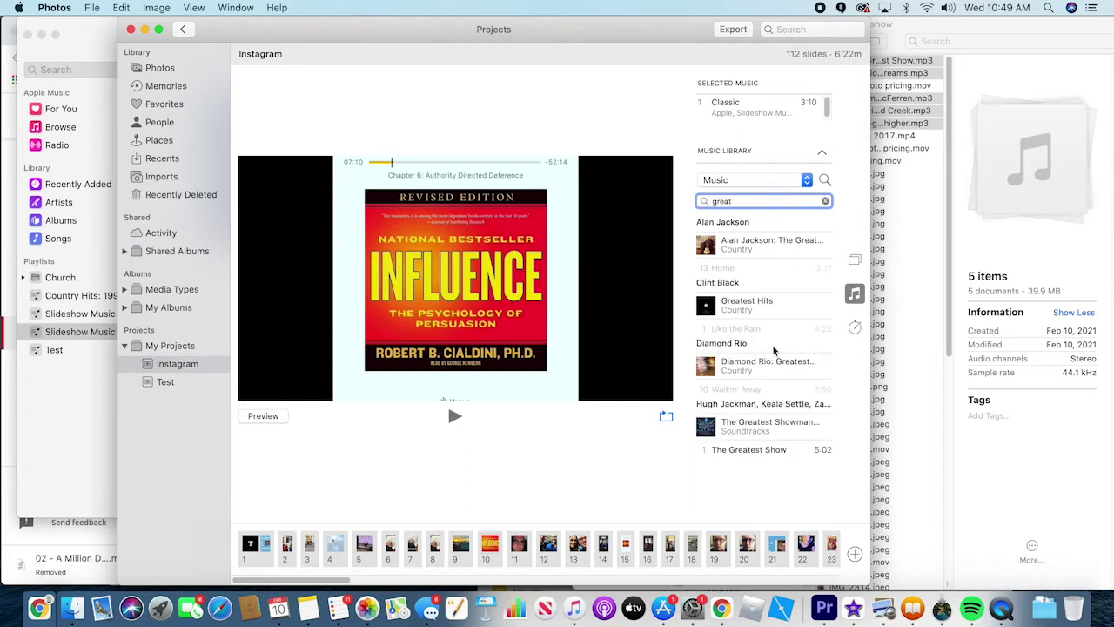
{"action": "left_click", "coordinate": [823, 201]}
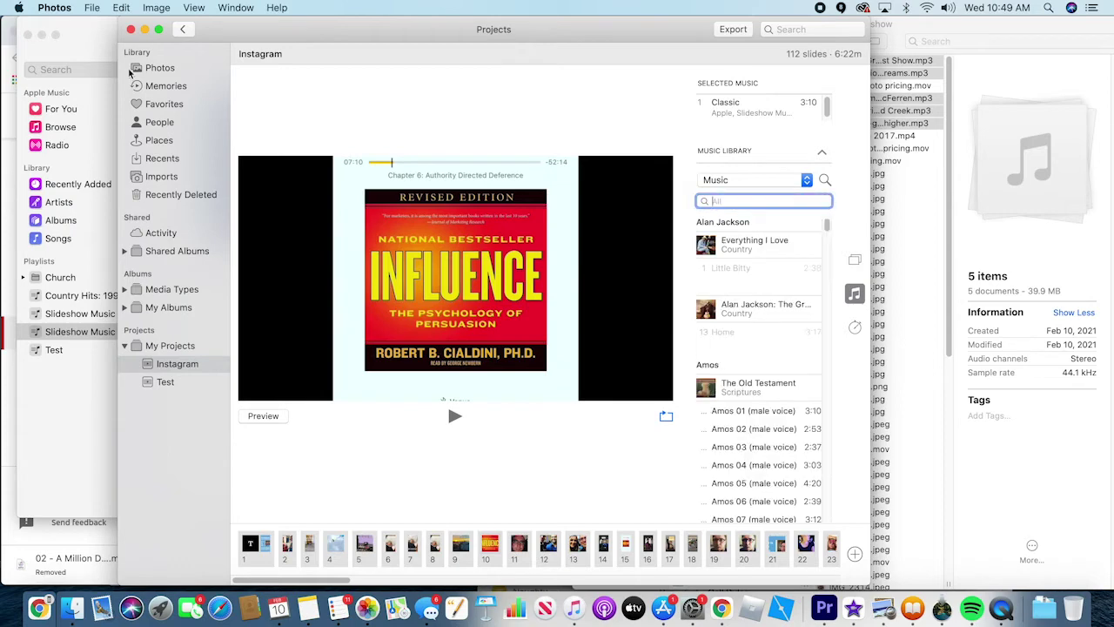
- Quit Photos and relaunch it
{"action": "left_click", "coordinate": [90, 7]}
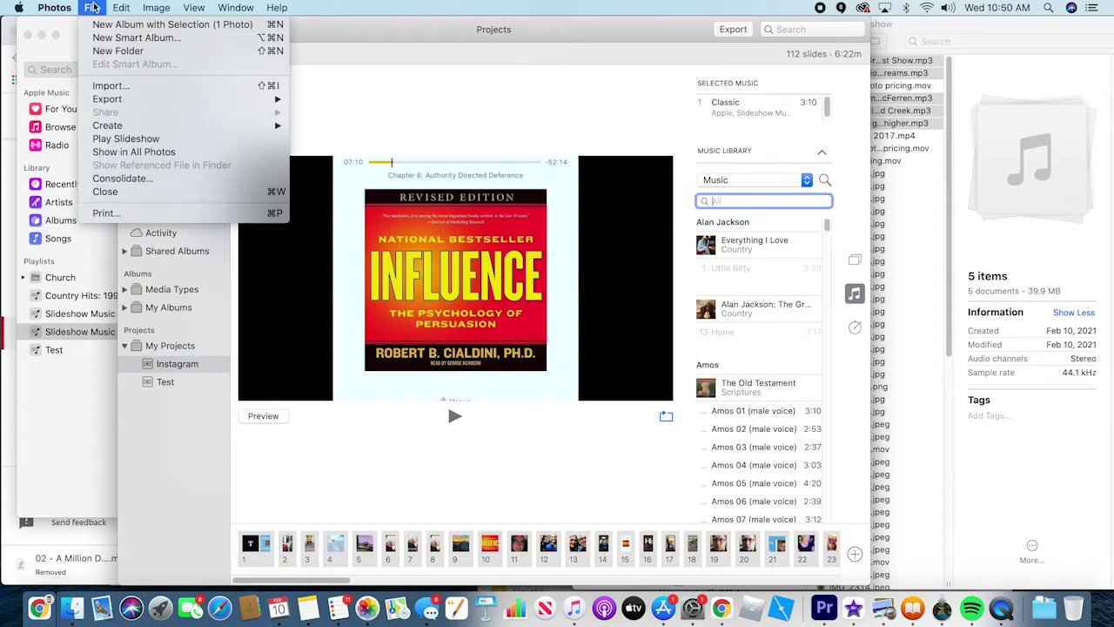
{"action": "mouse_move", "coordinate": [53, 8]}
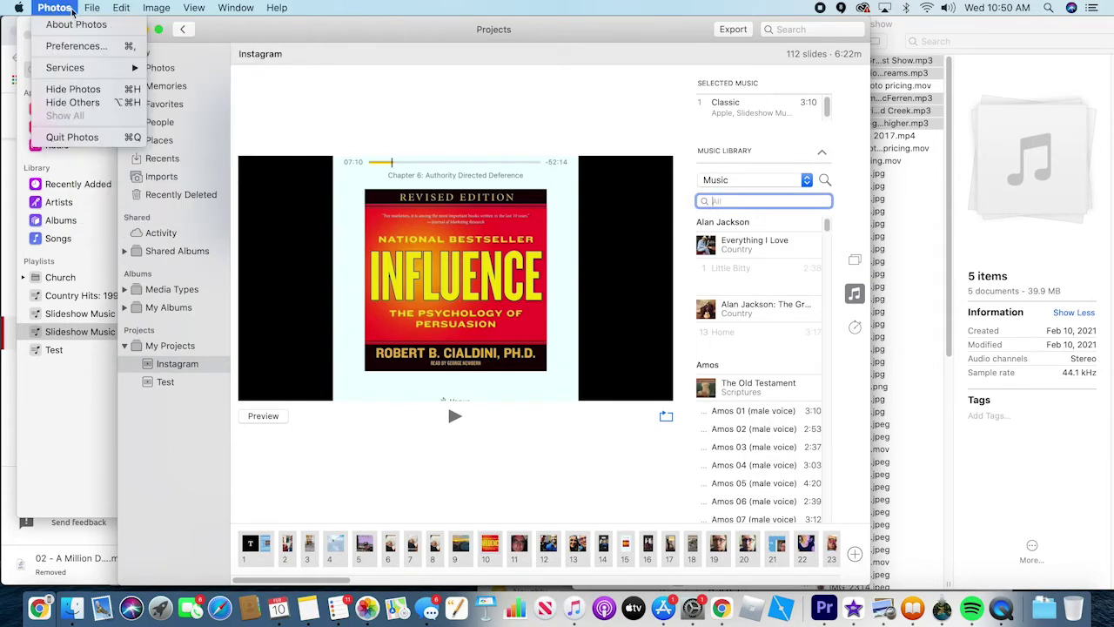
{"action": "left_click", "coordinate": [72, 138]}
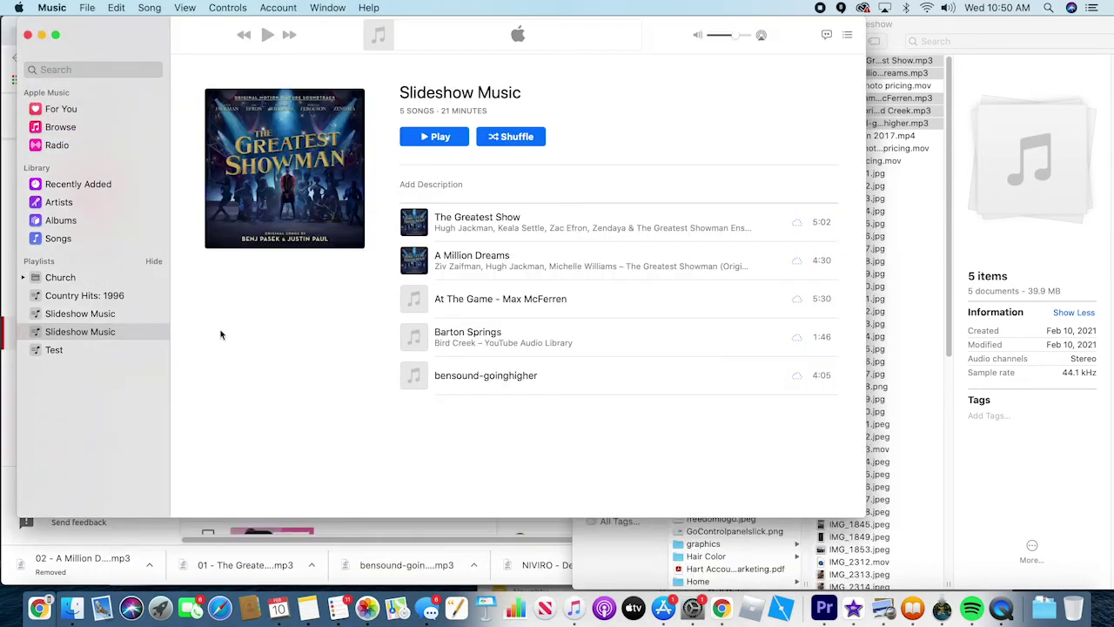
{"action": "left_click", "coordinate": [366, 610]}
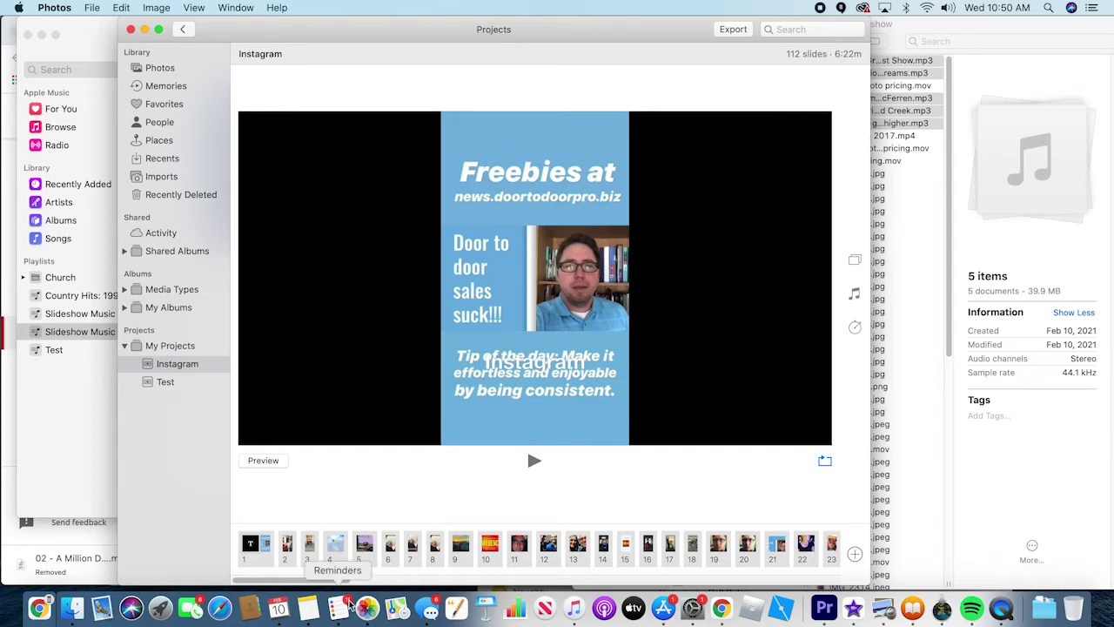
- Switch to Notes and review the Mac Photos App outline items on downloading music, importing it into iTunes and selecting photos or videos
{"action": "left_click", "coordinate": [311, 609]}
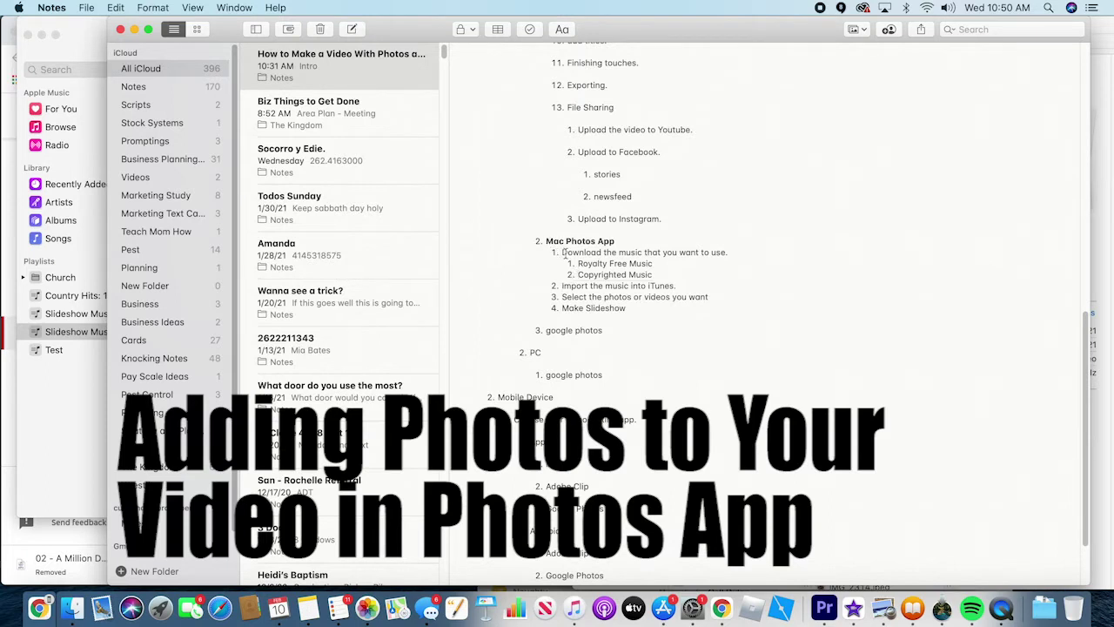
{"action": "left_click_drag", "start_coordinate": [563, 252], "coordinate": [655, 276]}
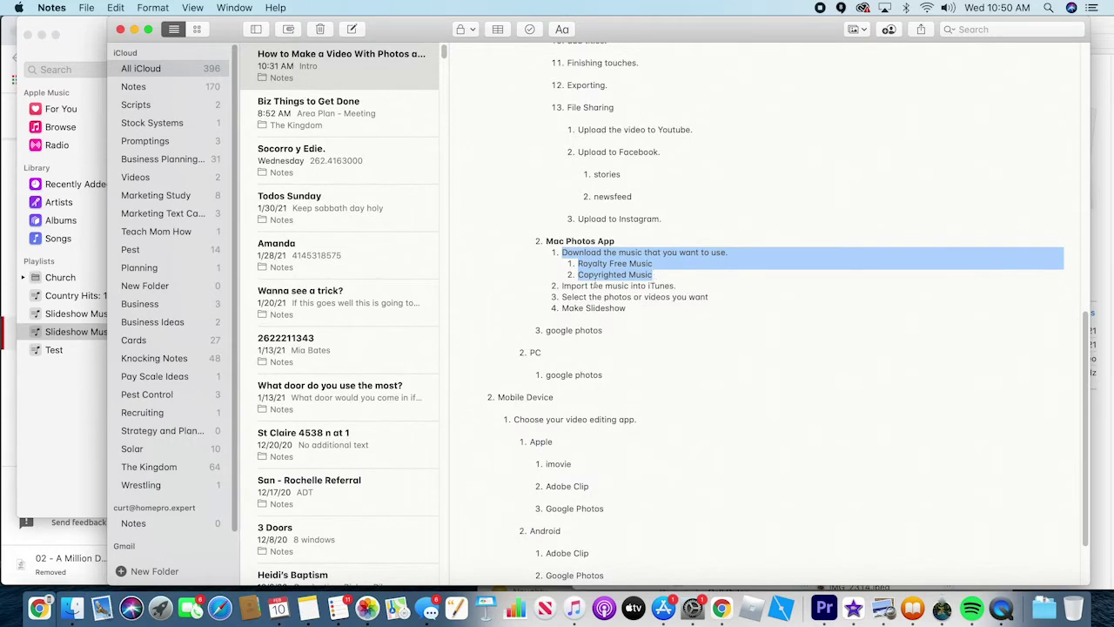
{"action": "left_click_drag", "start_coordinate": [561, 285], "coordinate": [678, 286]}
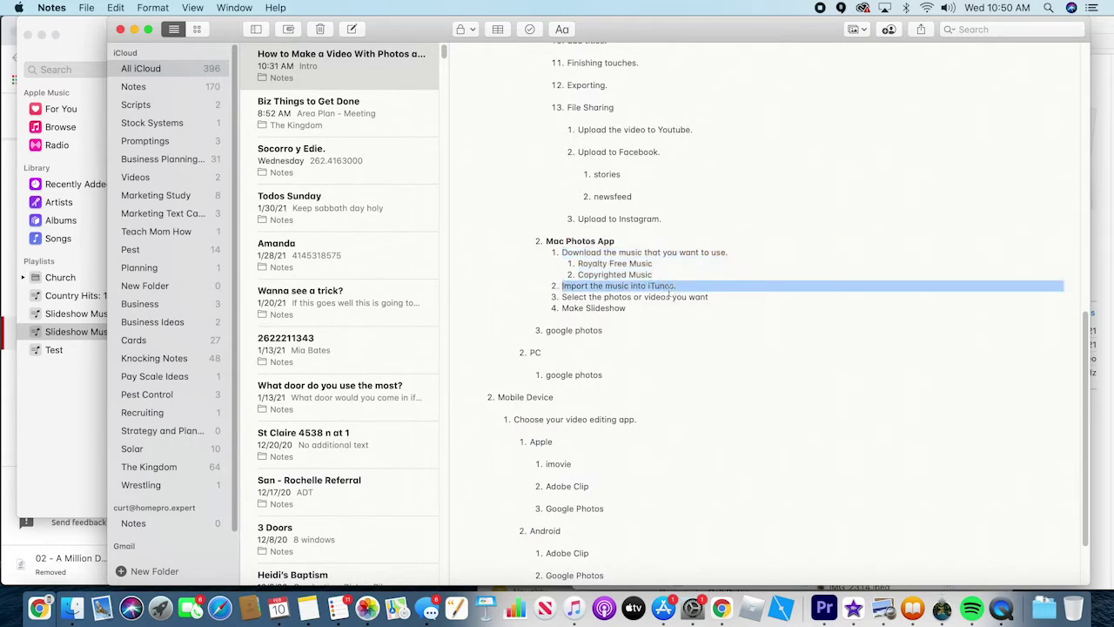
{"action": "left_click_drag", "start_coordinate": [563, 296], "coordinate": [707, 299]}
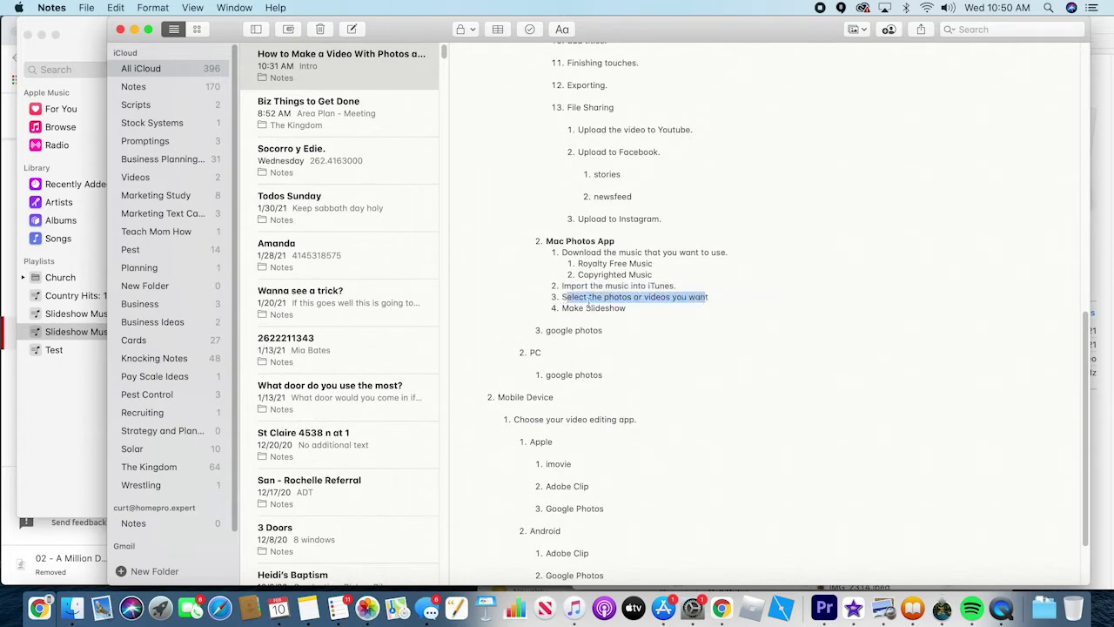
{"action": "left_click", "coordinate": [566, 297]}
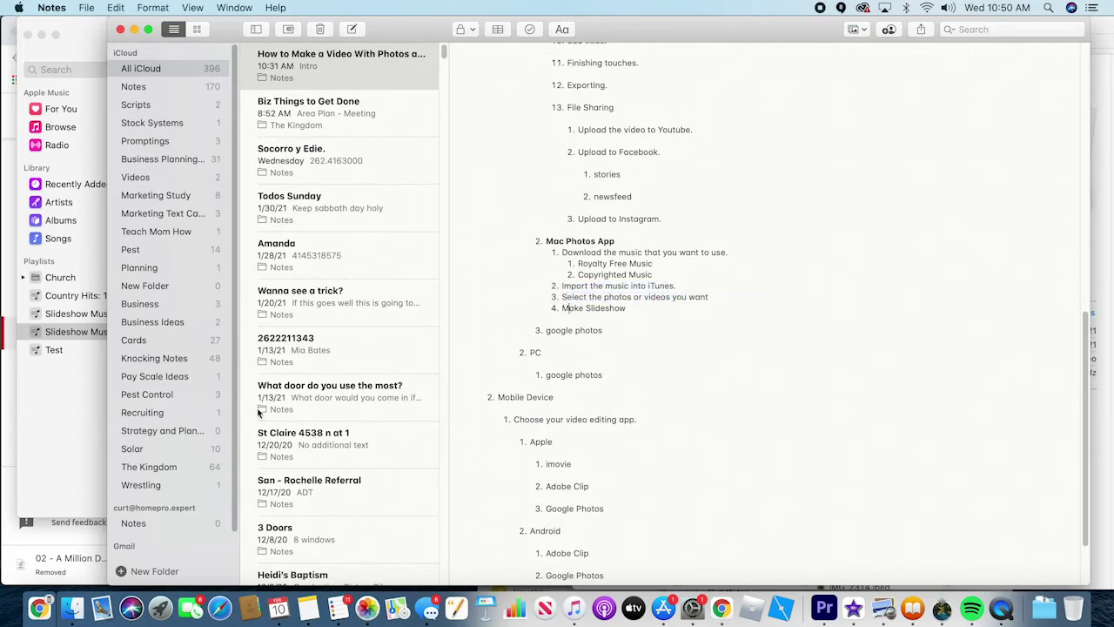
- Return to Photos by way of Music and browse the full photo library in the All Photos view
{"action": "left_click", "coordinate": [72, 421]}
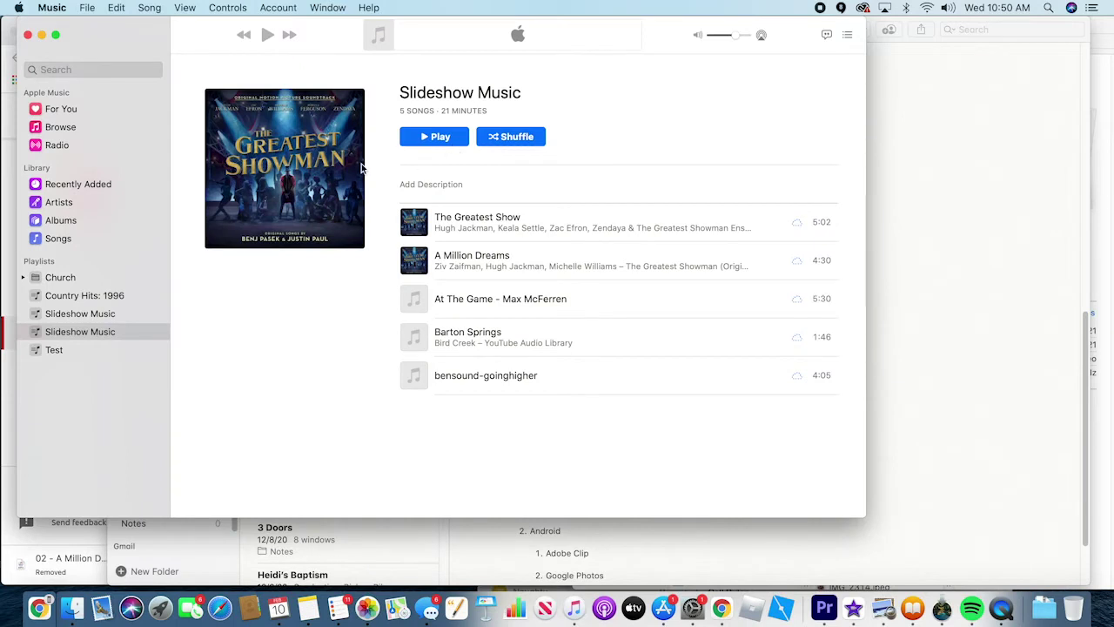
{"action": "left_click", "coordinate": [369, 610]}
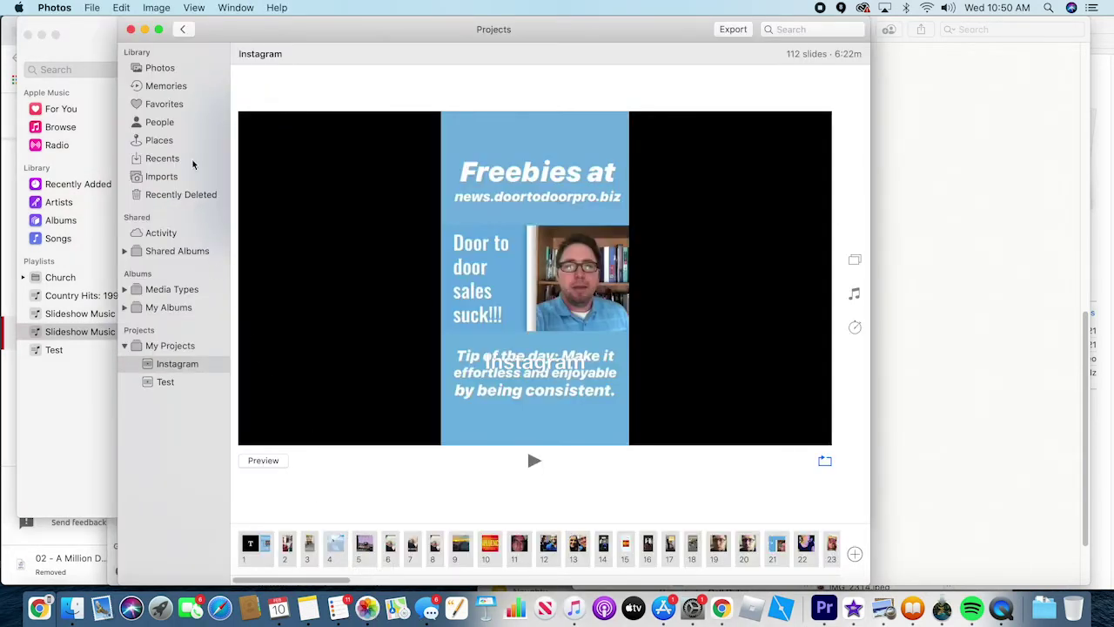
{"action": "left_click", "coordinate": [161, 68]}
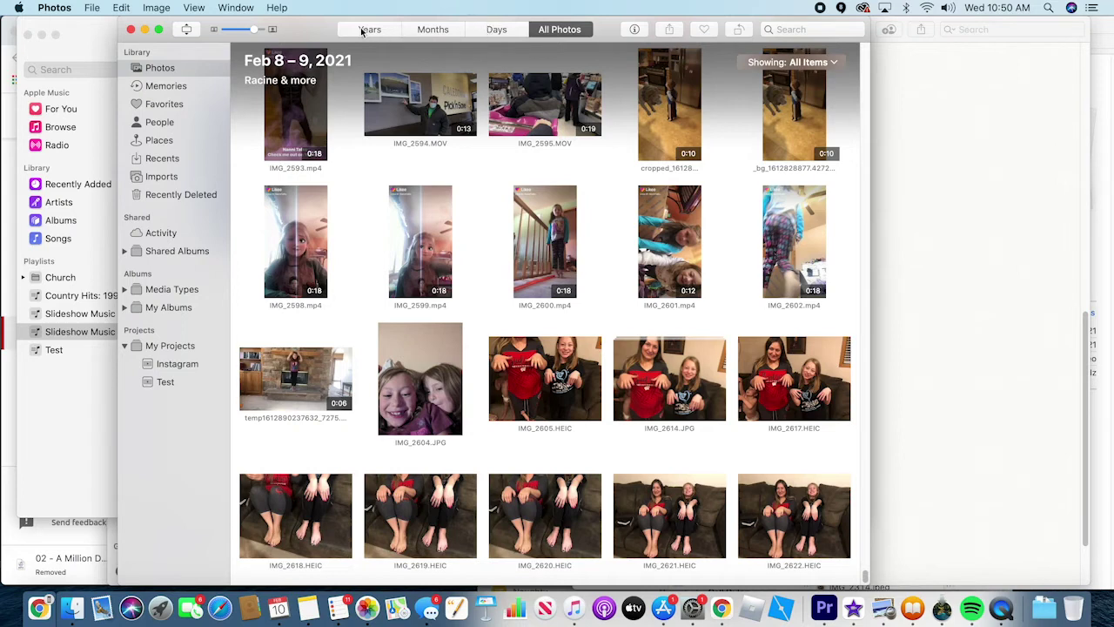
{"action": "left_click", "coordinate": [559, 33]}
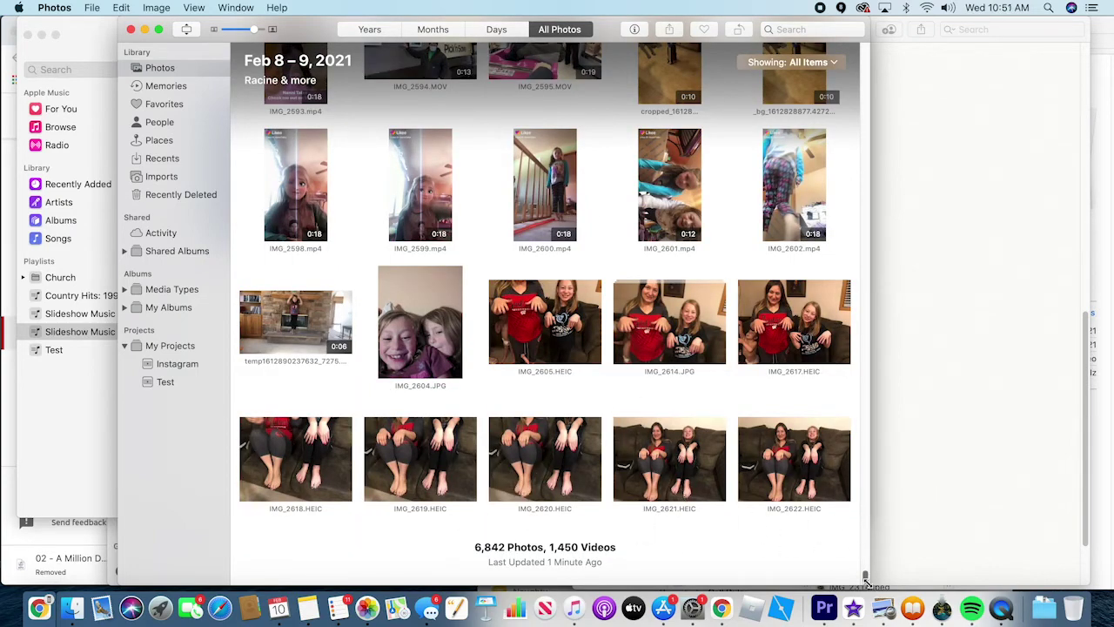
{"action": "left_click_drag", "start_coordinate": [866, 576], "coordinate": [818, 7]}
{"action": "key", "text": "End"}
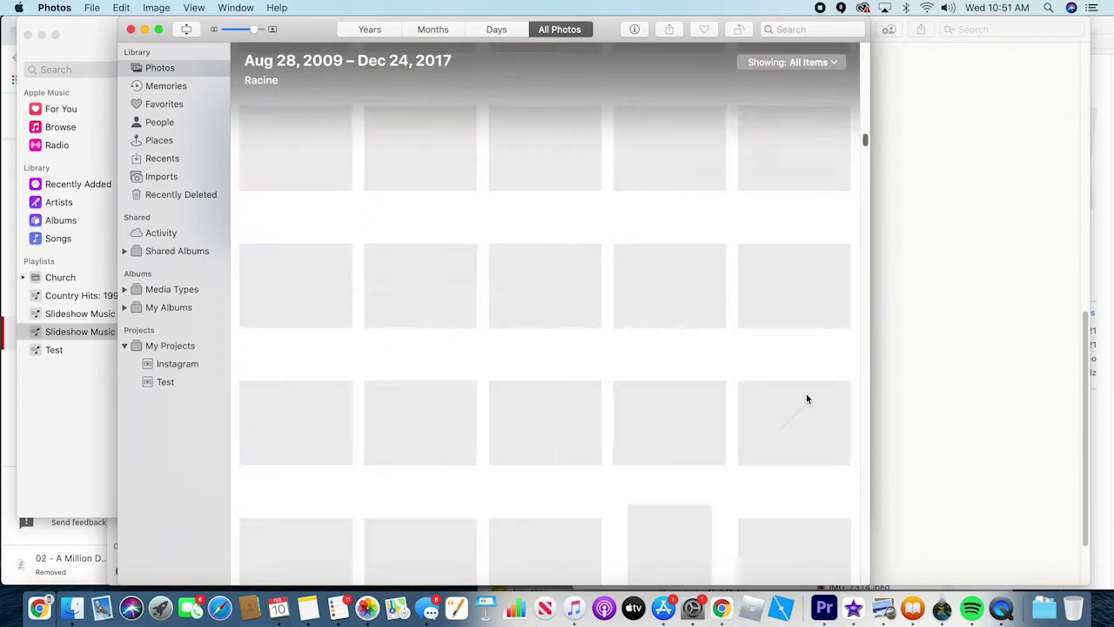
- Browse the photo library grouped by days, by months and by years
{"action": "left_click", "coordinate": [496, 30]}
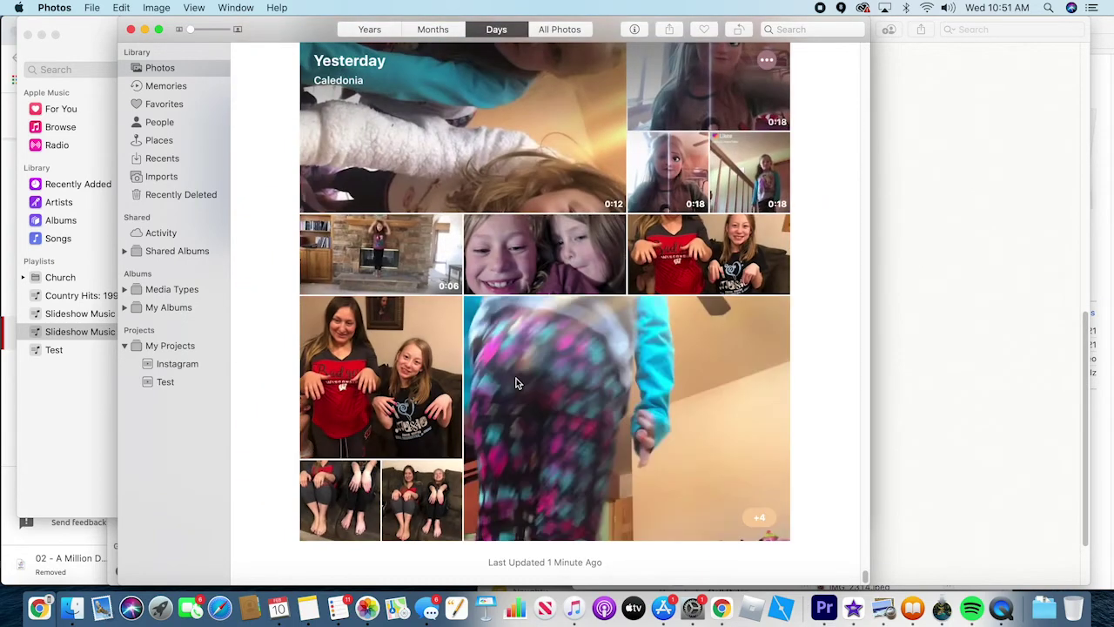
{"action": "scroll", "coordinate": [516, 378], "scroll_direction": "up", "scroll_amount": 10}
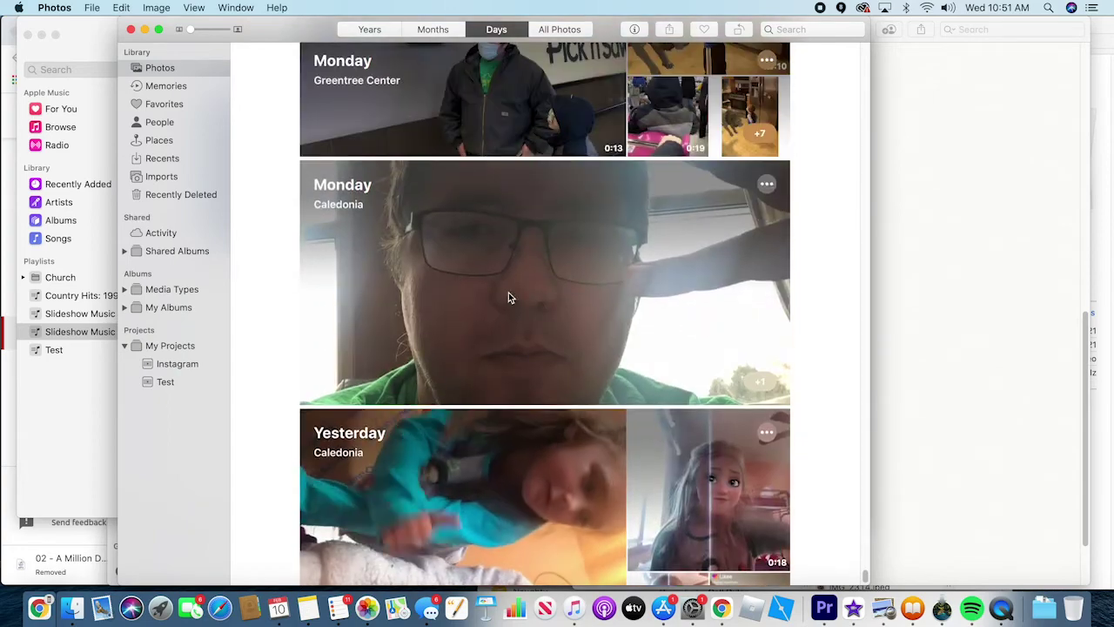
{"action": "left_click", "coordinate": [432, 29]}
{"action": "left_click", "coordinate": [369, 29]}
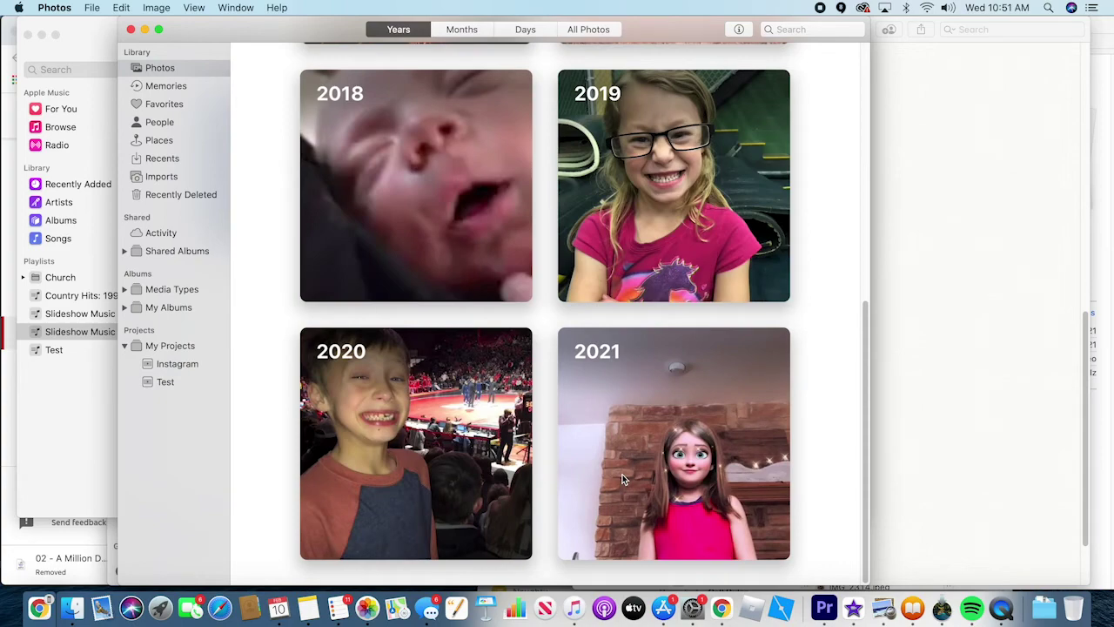
- Open the 2020 photos and go into the Feb 7, 2020 Field House day to see its pictures
{"action": "left_click", "coordinate": [490, 461]}
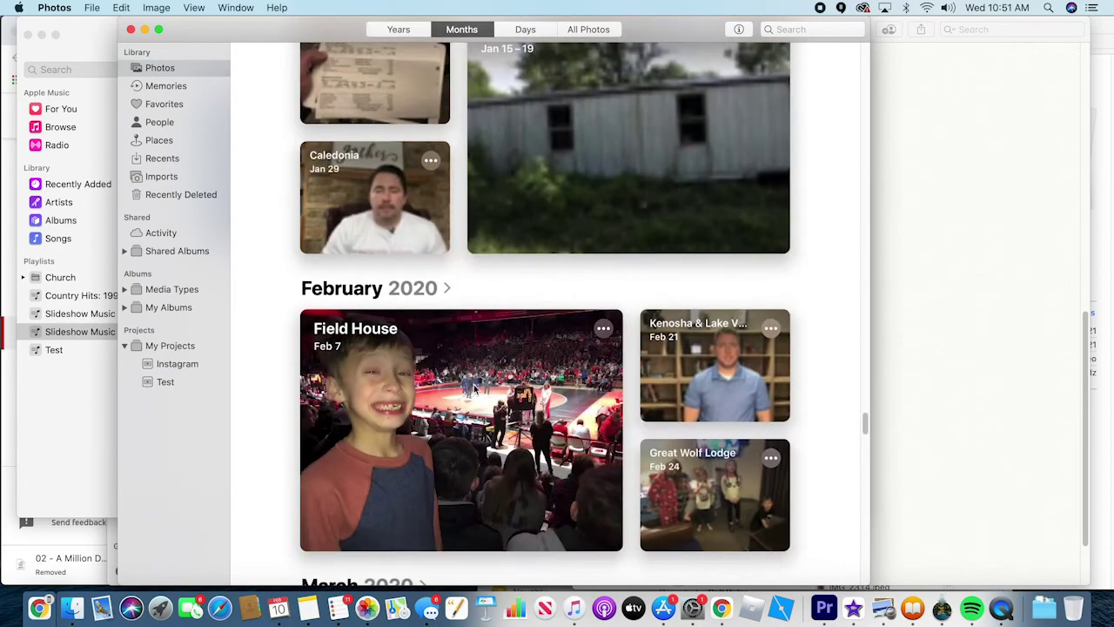
{"action": "scroll", "coordinate": [550, 435], "scroll_direction": "down", "scroll_amount": 2}
{"action": "left_click", "coordinate": [509, 357]}
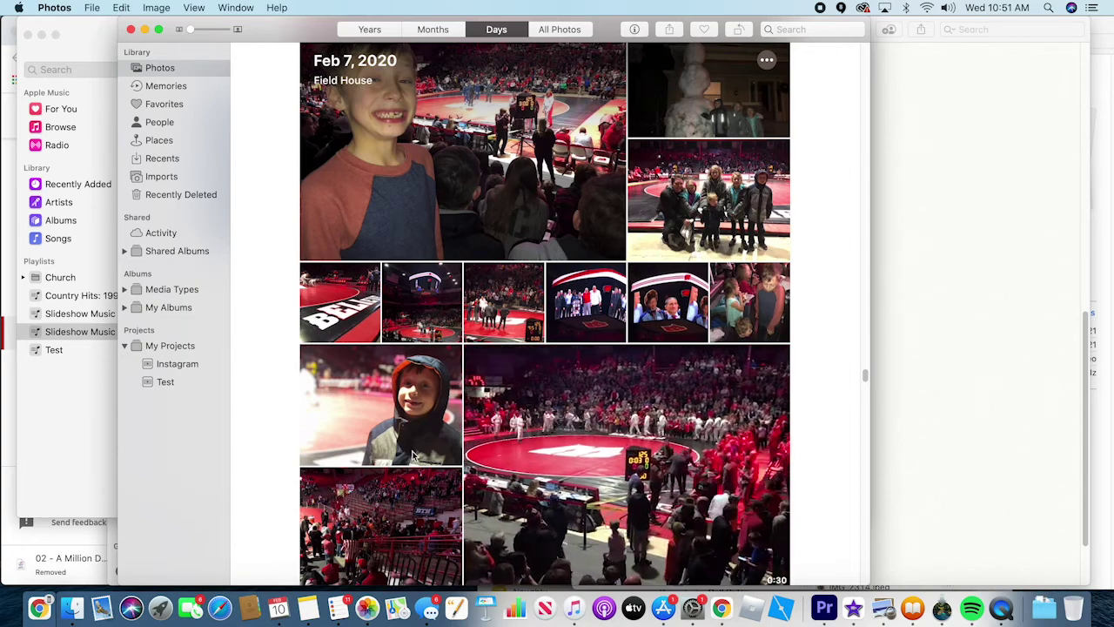
{"action": "scroll", "coordinate": [415, 451], "scroll_direction": "down", "scroll_amount": 2}
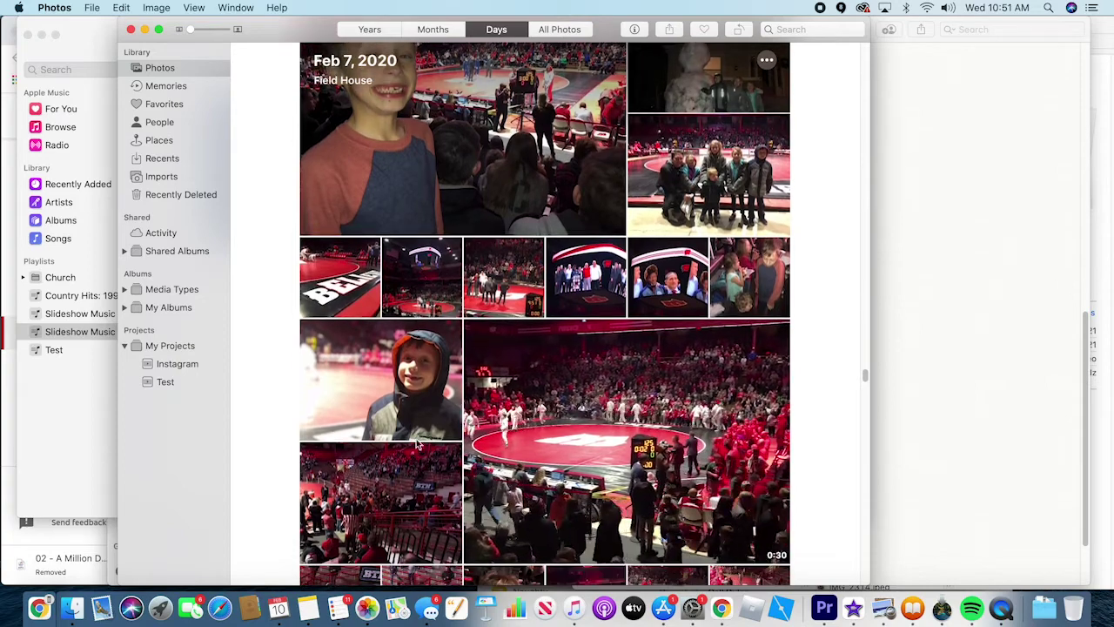
{"action": "scroll", "coordinate": [428, 425], "scroll_direction": "up", "scroll_amount": 1}
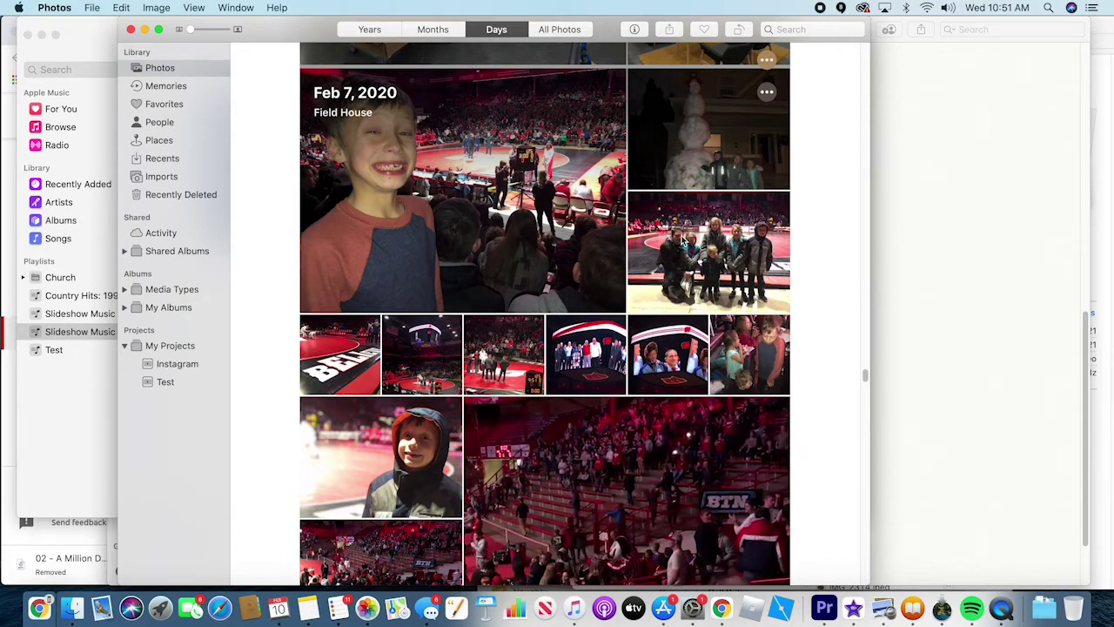
- Select the rinkside group photo and all six thumbnails in the row beneath it in the Feb 7, 2020 Field House day
{"action": "left_click", "coordinate": [688, 230]}
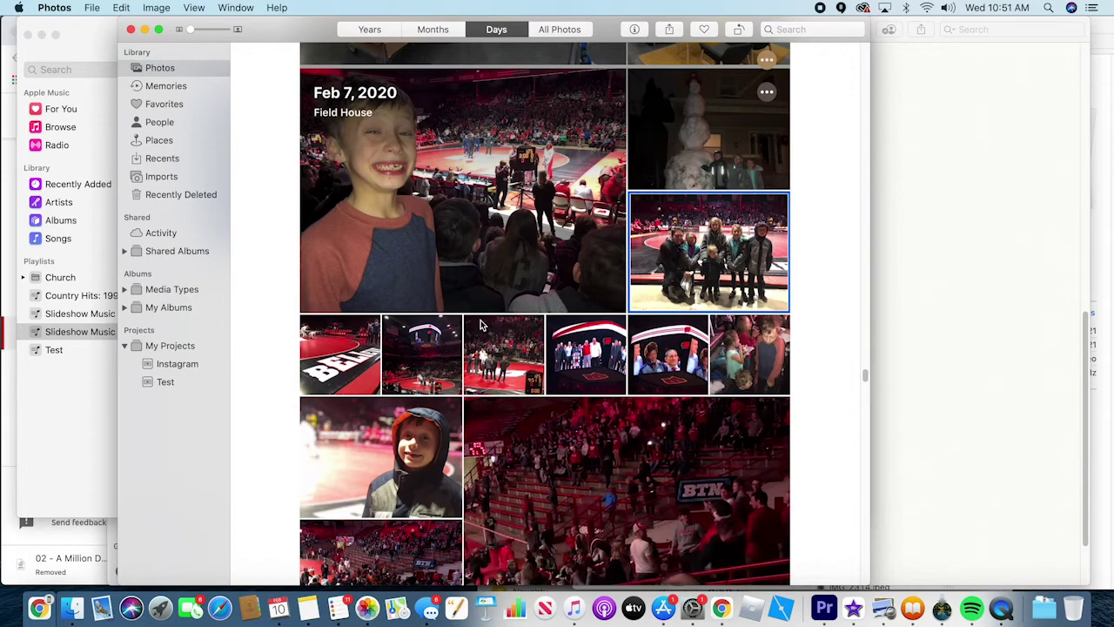
{"action": "left_click", "coordinate": [366, 362], "text": "super"}
{"action": "left_click", "coordinate": [417, 364], "text": "super"}
{"action": "left_click", "coordinate": [503, 364], "text": "super"}
{"action": "left_click", "coordinate": [585, 366], "text": "super"}
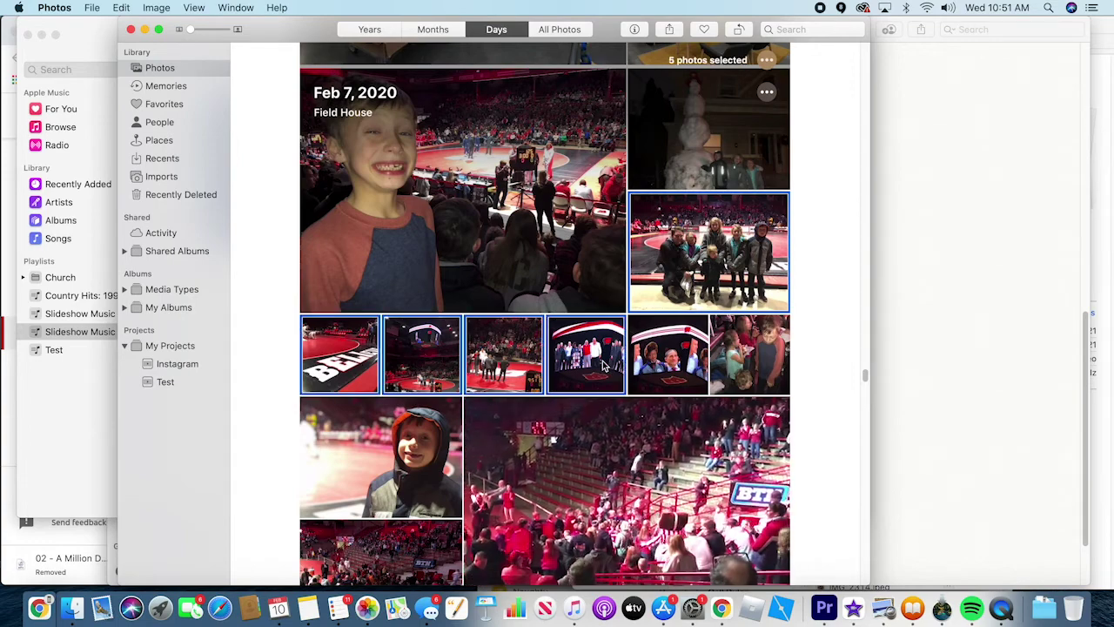
{"action": "left_click", "coordinate": [668, 367], "text": "super"}
{"action": "left_click", "coordinate": [736, 357], "text": "super"}
- Add the hooded boy photo, the crowd photo below it and the last five items of the next row to the selection
{"action": "scroll", "coordinate": [406, 494], "scroll_direction": "down", "scroll_amount": 2}
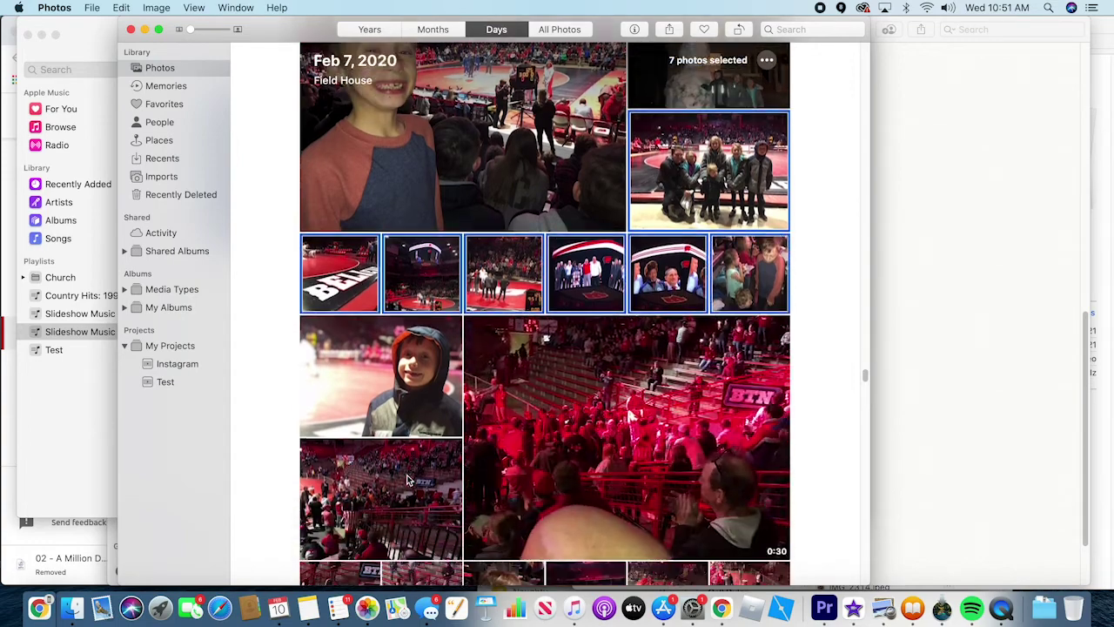
{"action": "left_click", "coordinate": [406, 409], "text": "super"}
{"action": "left_click", "coordinate": [404, 503], "text": "super"}
{"action": "scroll", "coordinate": [405, 503], "scroll_direction": "down", "scroll_amount": 3}
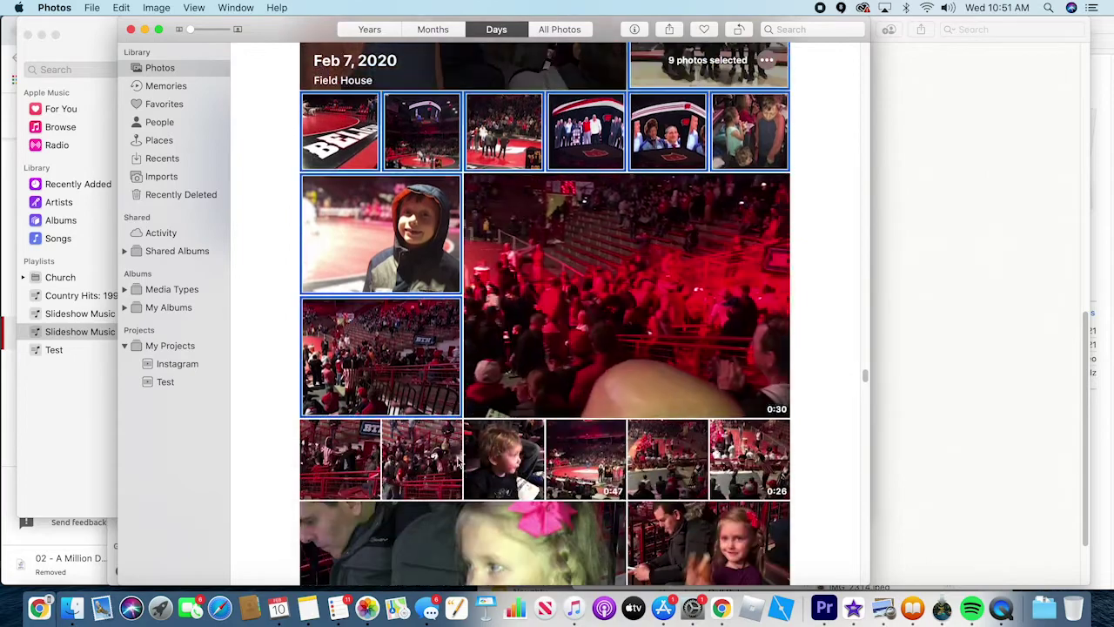
{"action": "left_click", "coordinate": [425, 468], "text": "super"}
{"action": "left_click", "coordinate": [518, 477], "text": "super"}
{"action": "left_click", "coordinate": [586, 459], "text": "super"}
{"action": "left_click", "coordinate": [669, 459], "text": "super"}
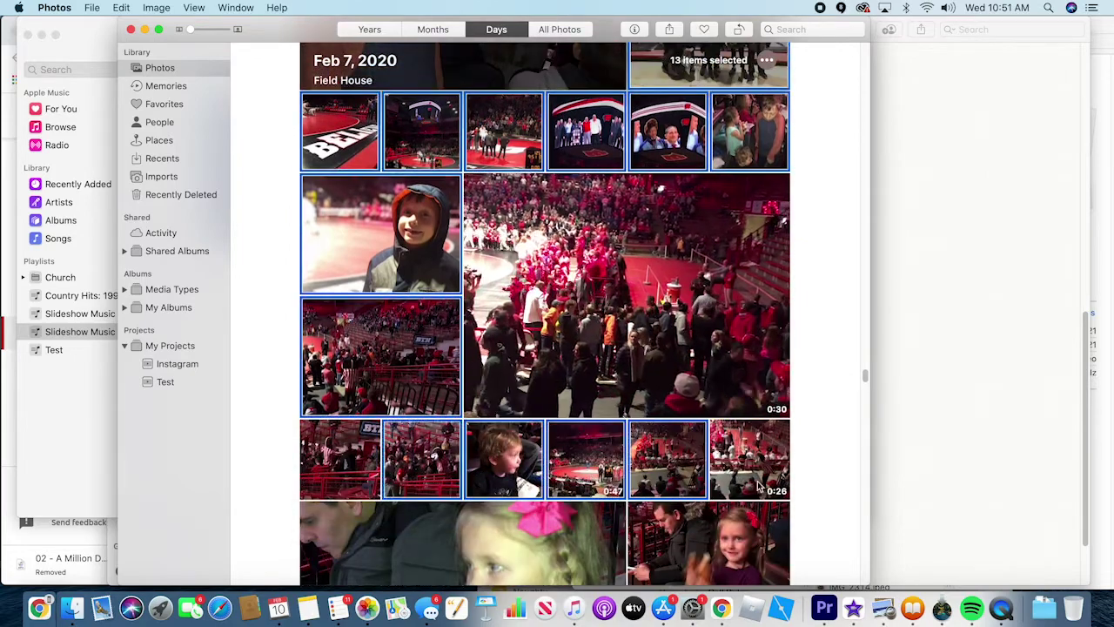
{"action": "left_click", "coordinate": [750, 459], "text": "super"}
- Add the 0:15 video of the girl with the pretzel and the first three Feb 8 – 10, 2020 Caledonia photos to the selection
{"action": "scroll", "coordinate": [662, 528], "scroll_direction": "down", "scroll_amount": 1}
{"action": "left_click", "coordinate": [578, 506], "text": "super"}
{"action": "scroll", "coordinate": [578, 506], "scroll_direction": "down", "scroll_amount": 5}
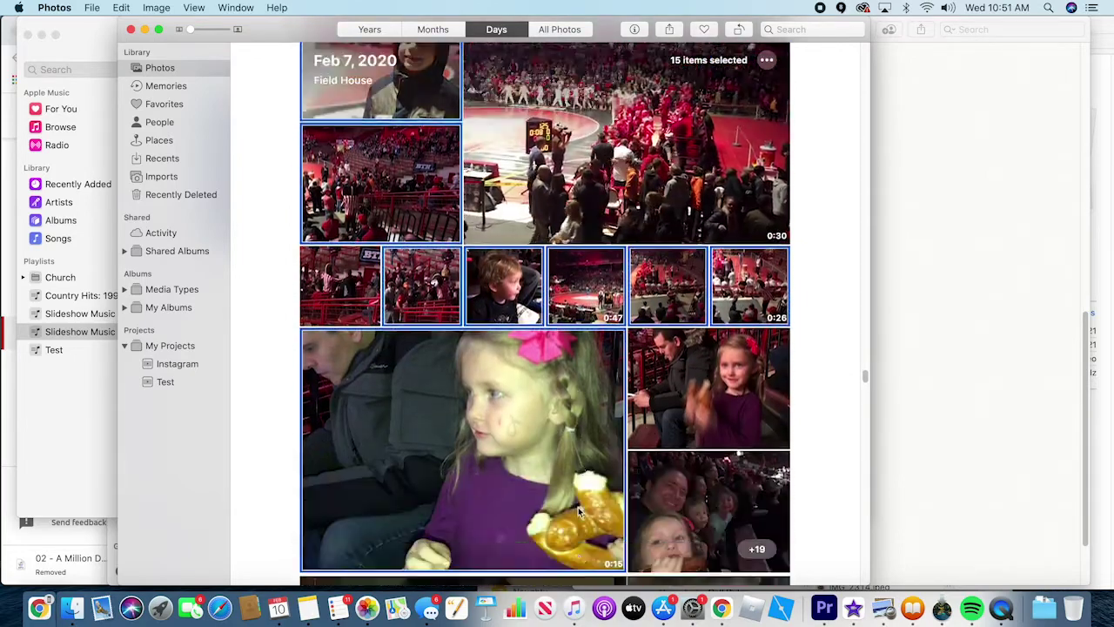
{"action": "scroll", "coordinate": [675, 477], "scroll_direction": "down", "scroll_amount": 2}
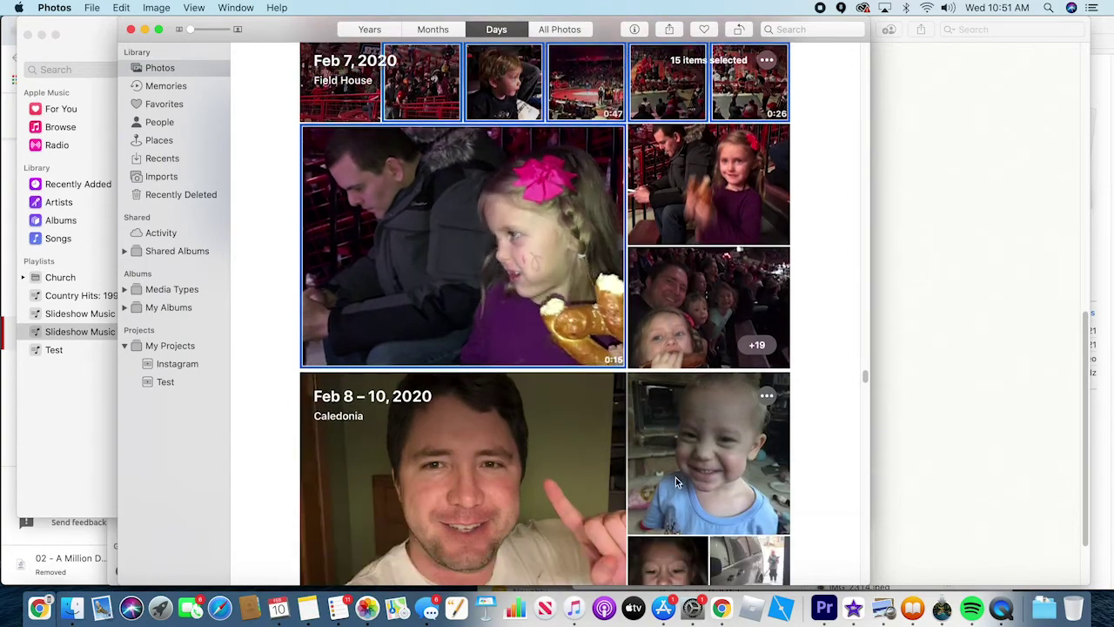
{"action": "left_click", "coordinate": [690, 447], "text": "super"}
{"action": "scroll", "coordinate": [698, 508], "scroll_direction": "down", "scroll_amount": 1}
{"action": "left_click", "coordinate": [696, 488], "text": "super"}
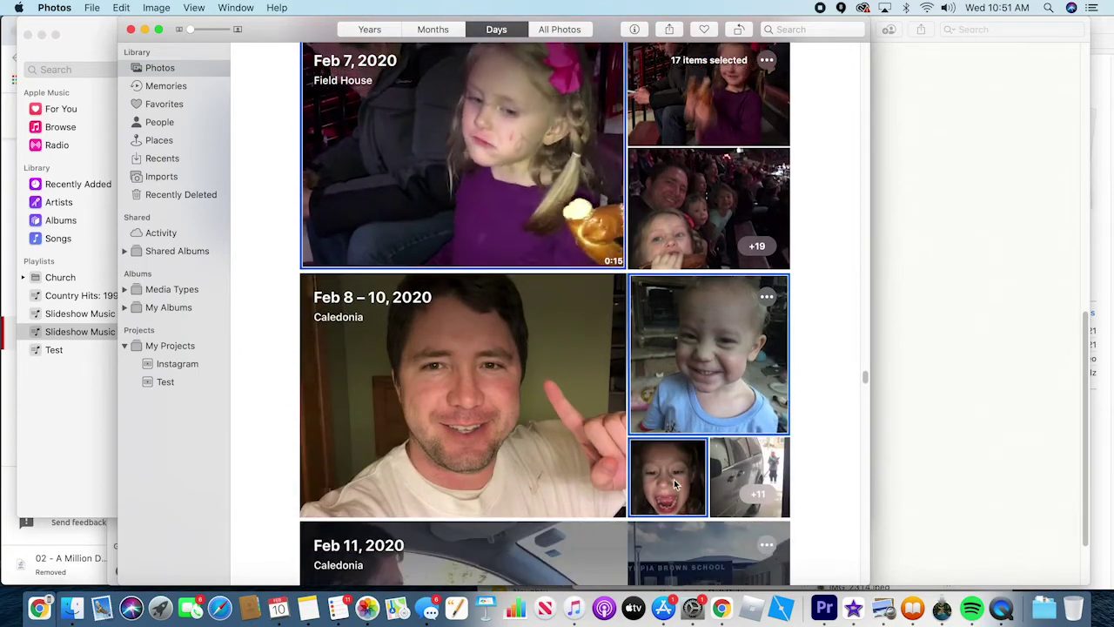
{"action": "left_click", "coordinate": [544, 409], "text": "super"}
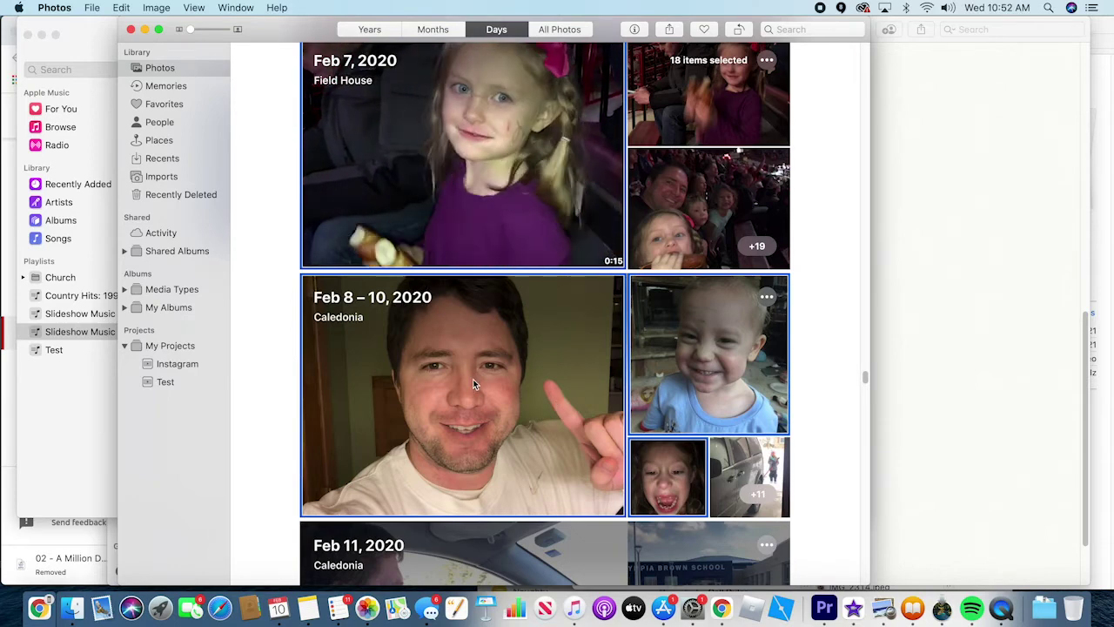
- Remove the 0:15 video of the girl with the pretzel from the selection
{"action": "scroll", "coordinate": [550, 241], "scroll_direction": "up", "scroll_amount": 2}
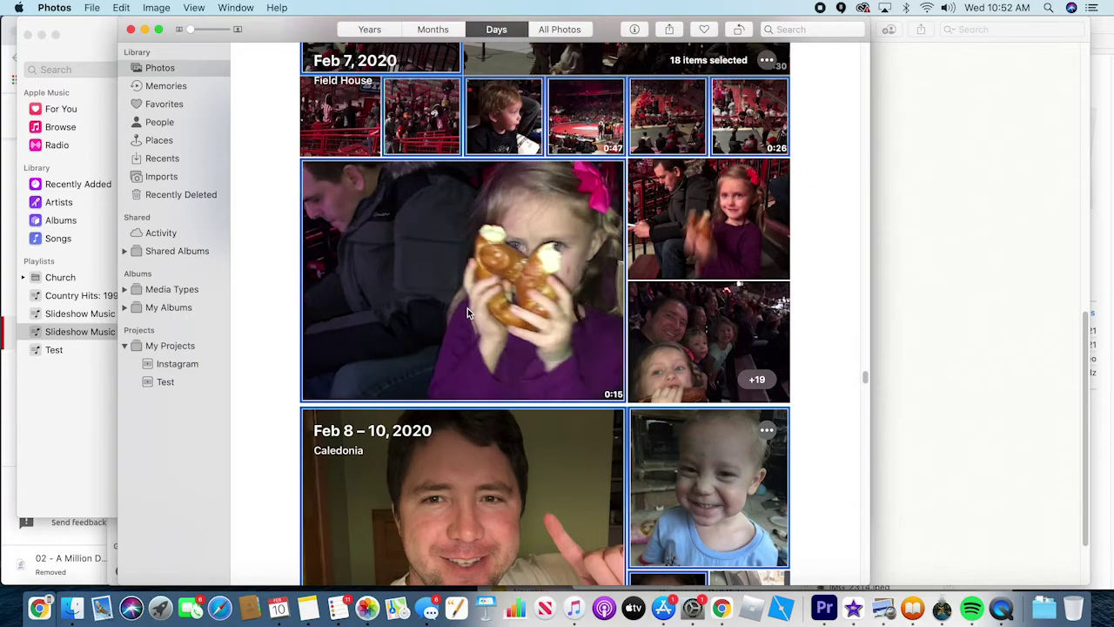
{"action": "left_click", "coordinate": [508, 347], "text": "super"}
{"action": "scroll", "coordinate": [497, 505], "scroll_direction": "down", "scroll_amount": 3}
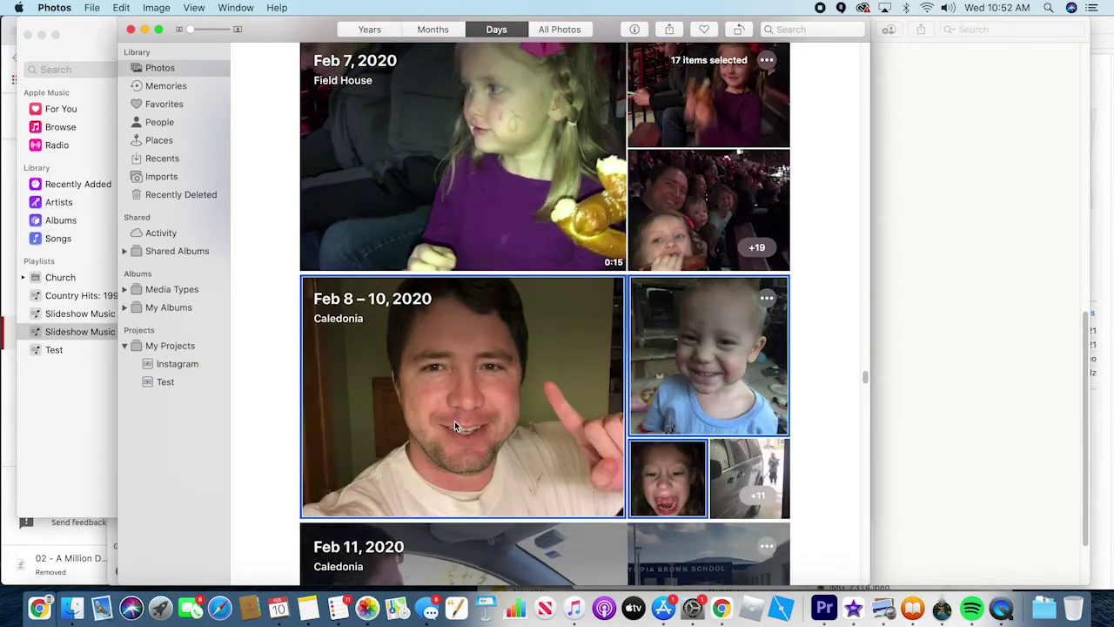
{"action": "right_click", "coordinate": [464, 417]}
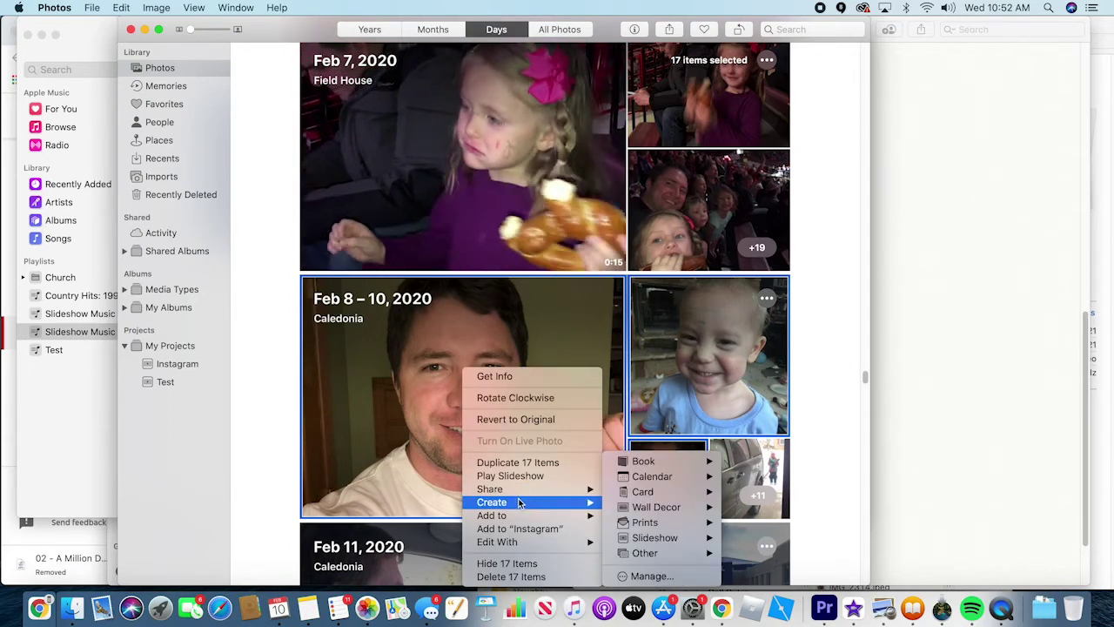
{"action": "mouse_move", "coordinate": [525, 522]}
{"action": "mouse_move", "coordinate": [525, 503]}
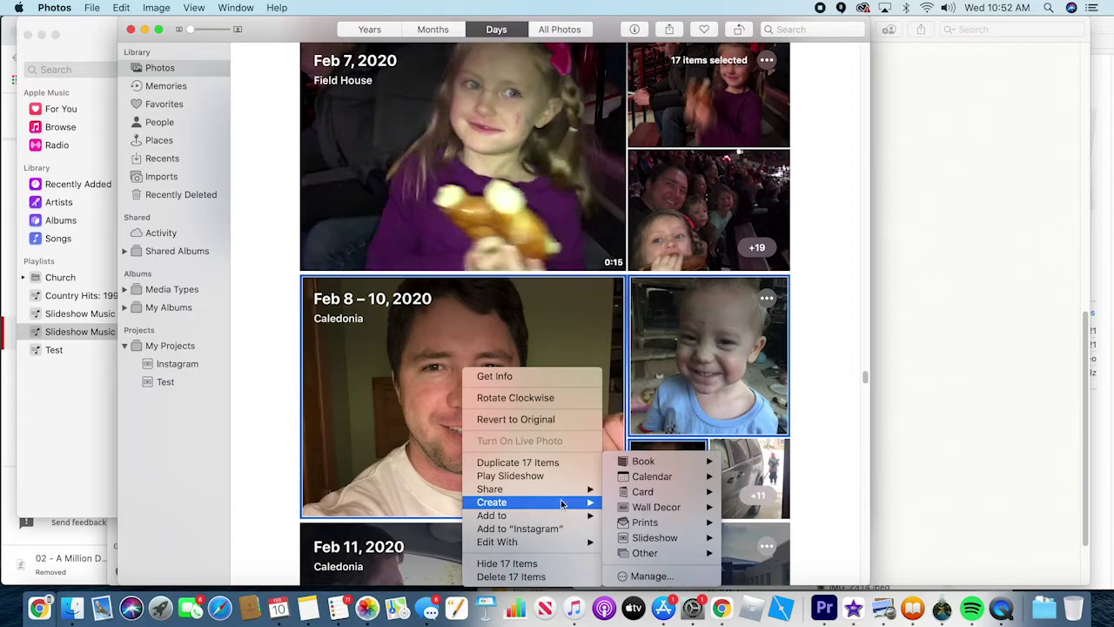
{"action": "mouse_move", "coordinate": [668, 540]}
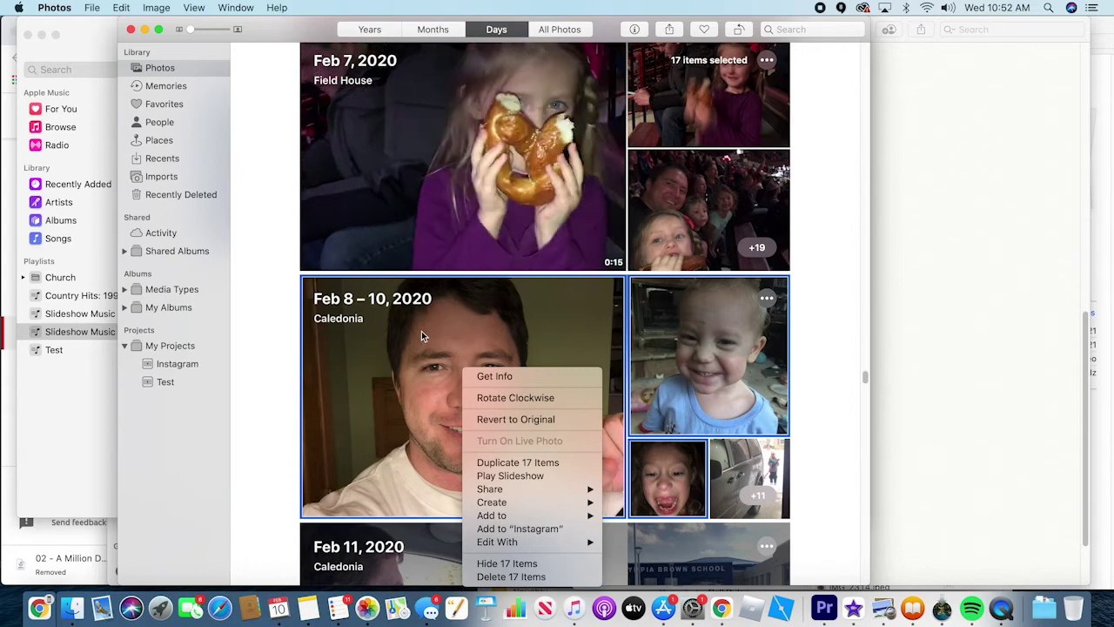
- Create a new Photos slideshow from the selected items, keeping the suggested name "Caledonia + Field House"
{"action": "right_click", "coordinate": [423, 330]}
{"action": "mouse_move", "coordinate": [522, 464]}
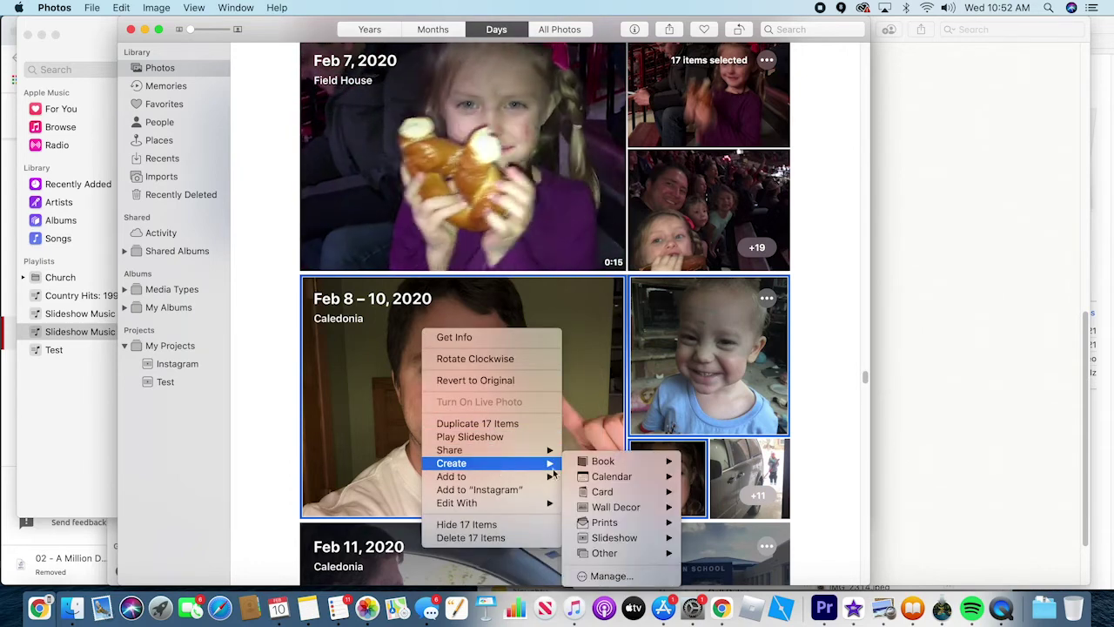
{"action": "mouse_move", "coordinate": [615, 538]}
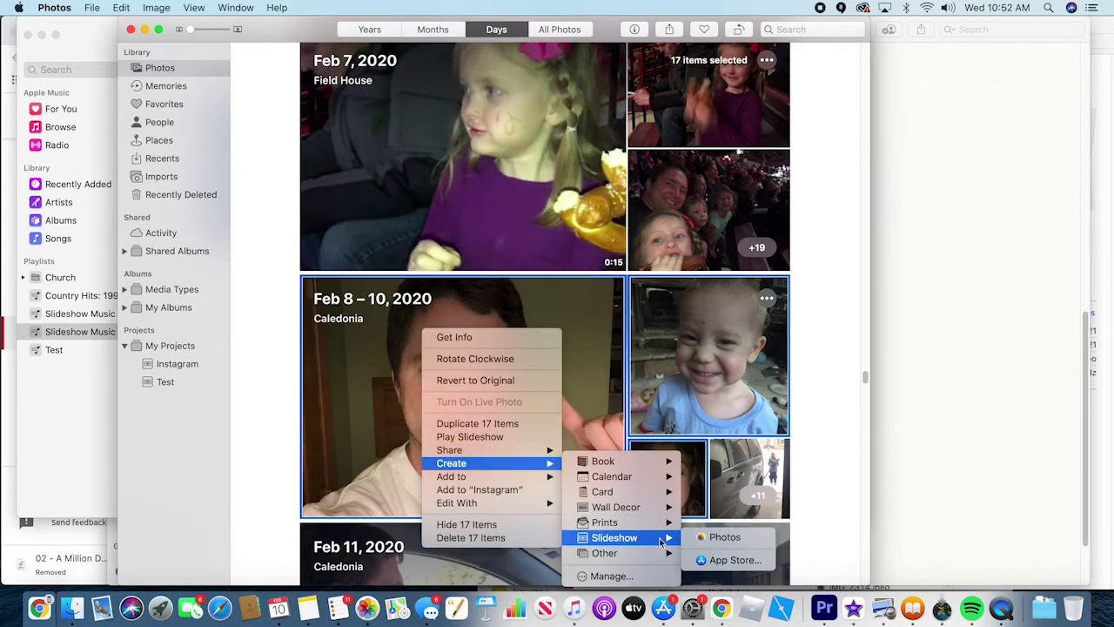
{"action": "left_click", "coordinate": [722, 538]}
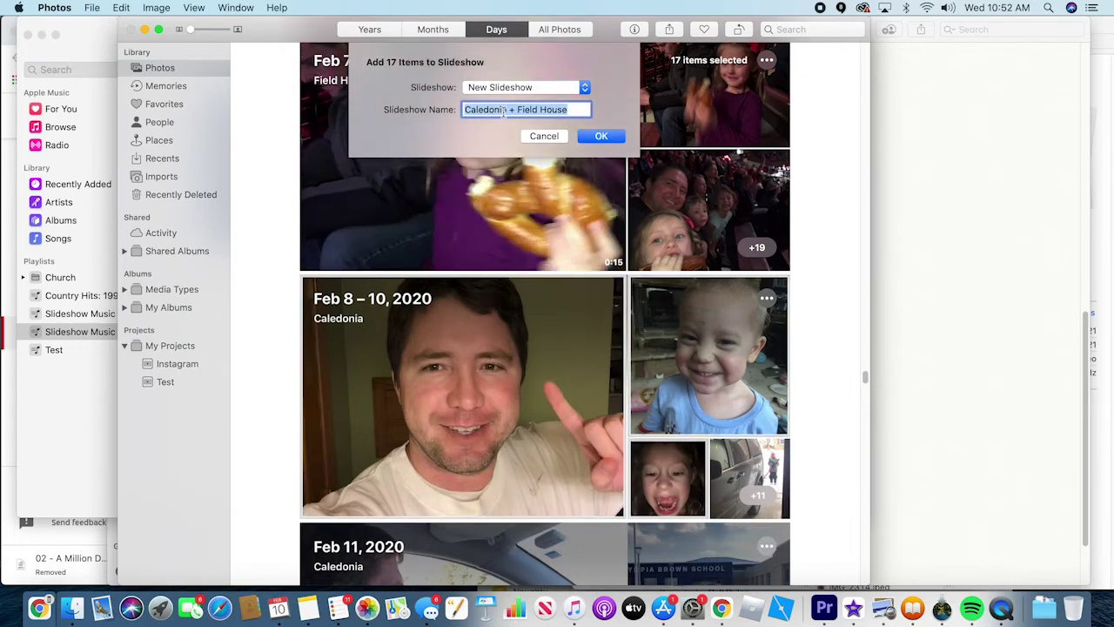
{"action": "left_click", "coordinate": [600, 138]}
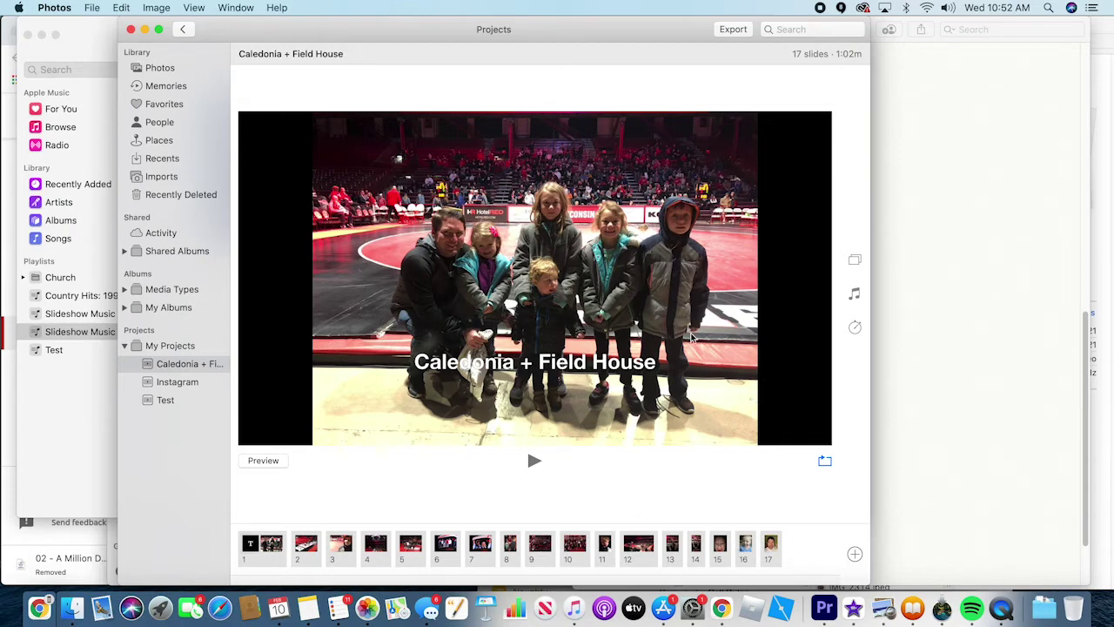
- Open the options for adding text or photos to the Caledonia + Field House slideshow
{"action": "left_click", "coordinate": [854, 555]}
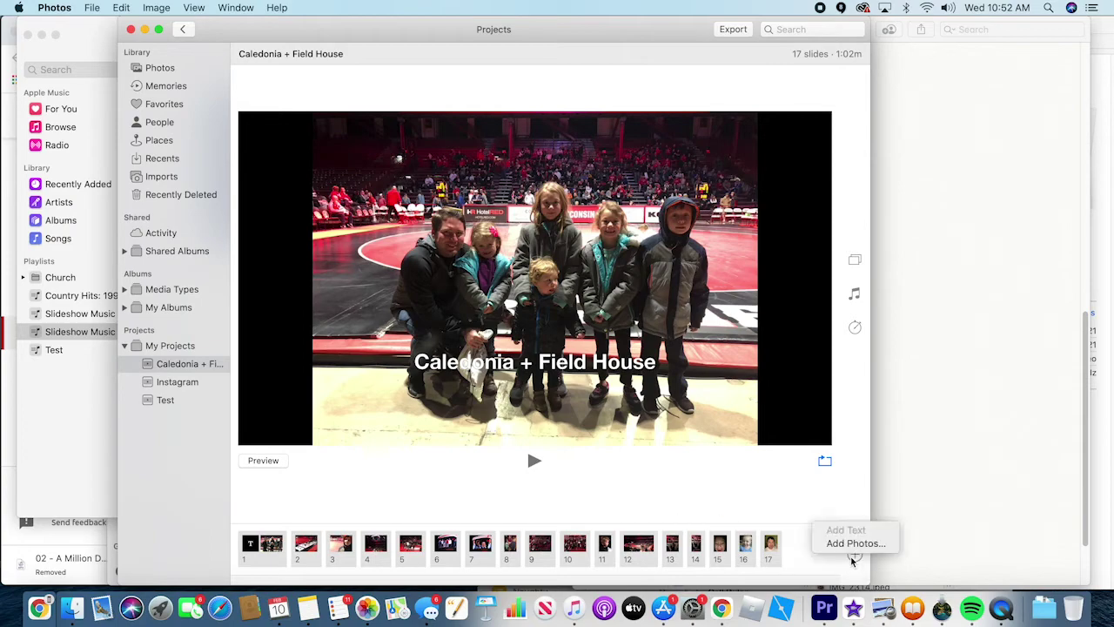
{"action": "left_click", "coordinate": [856, 543]}
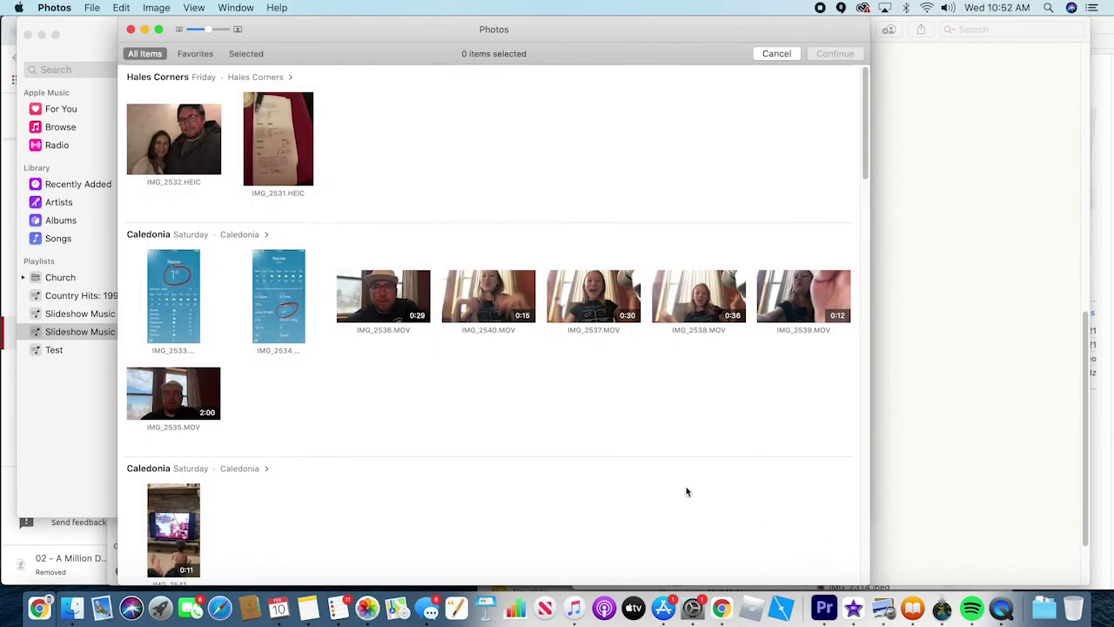
{"action": "scroll", "coordinate": [317, 431], "scroll_direction": "up", "scroll_amount": 2}
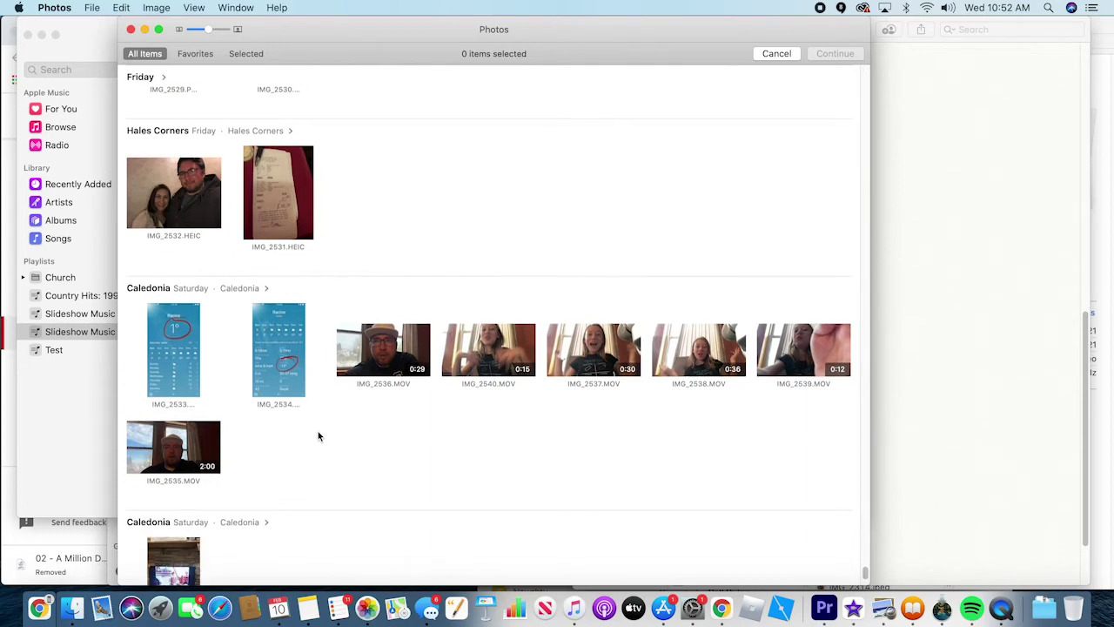
{"action": "left_click", "coordinate": [774, 55]}
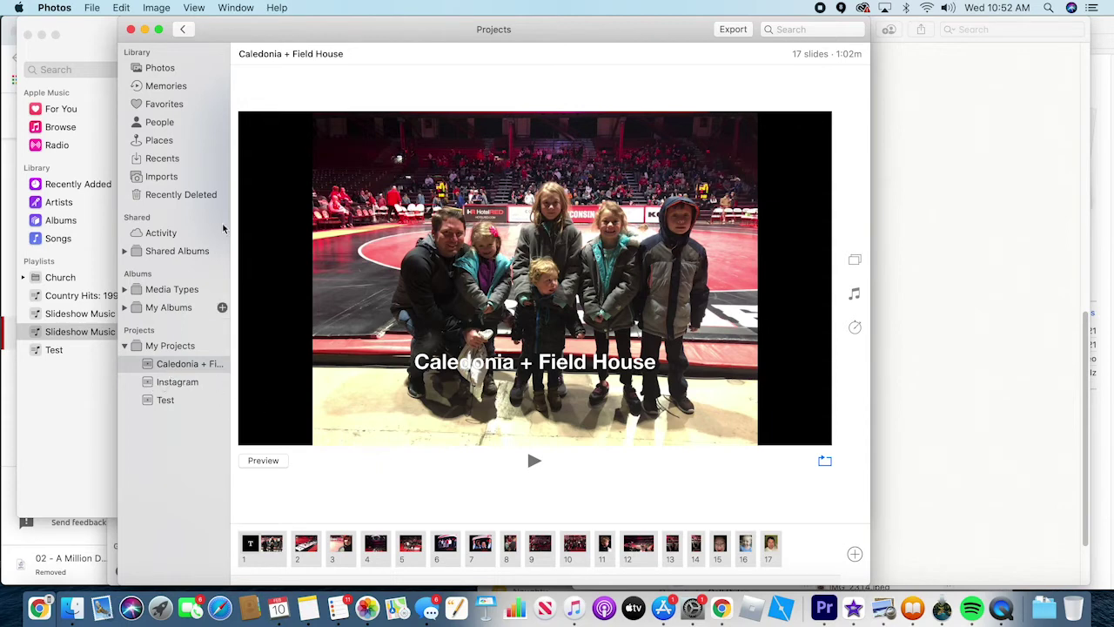
- Open the full photo library and browse the day groups following Feb 7, 2020
{"action": "left_click", "coordinate": [185, 69]}
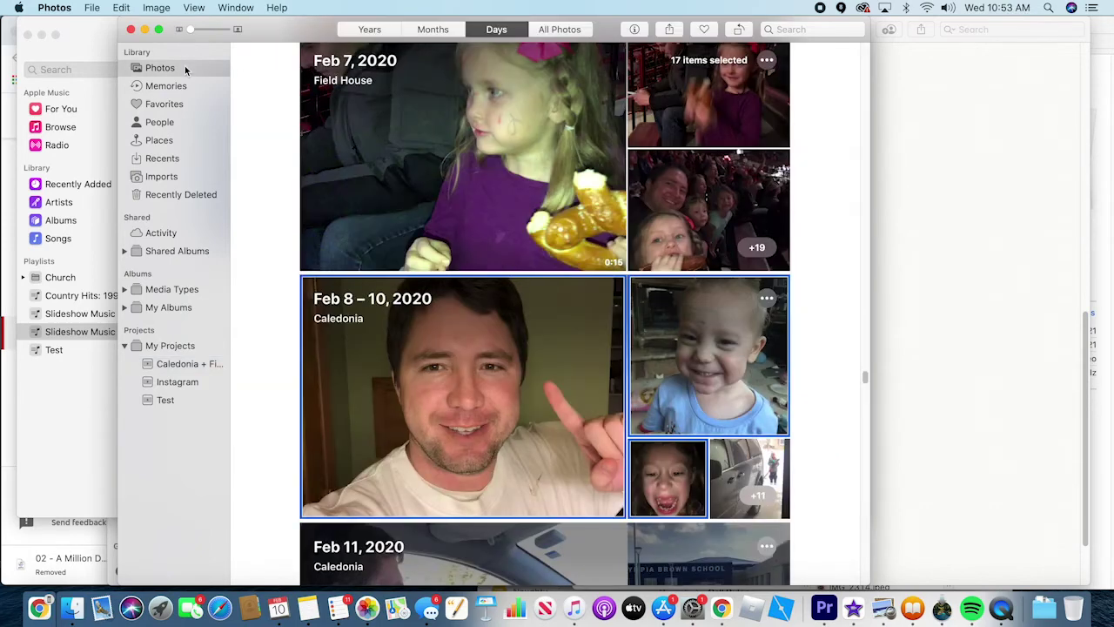
{"action": "scroll", "coordinate": [568, 346], "scroll_direction": "up", "scroll_amount": 1}
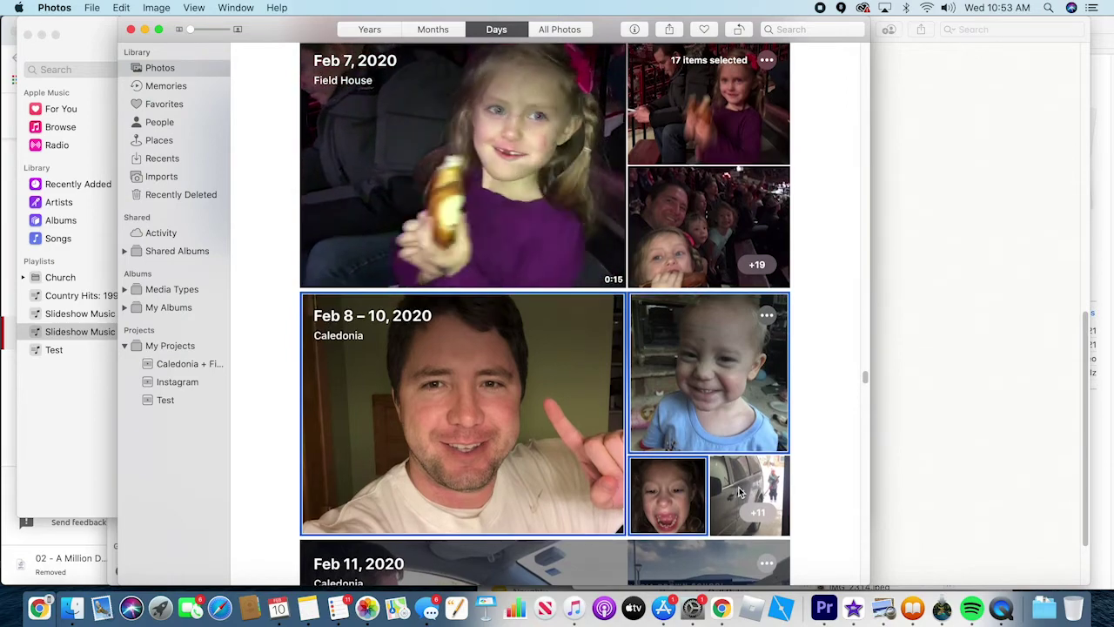
{"action": "scroll", "coordinate": [740, 492], "scroll_direction": "down", "scroll_amount": 5}
{"action": "scroll", "coordinate": [738, 491], "scroll_direction": "down", "scroll_amount": 10}
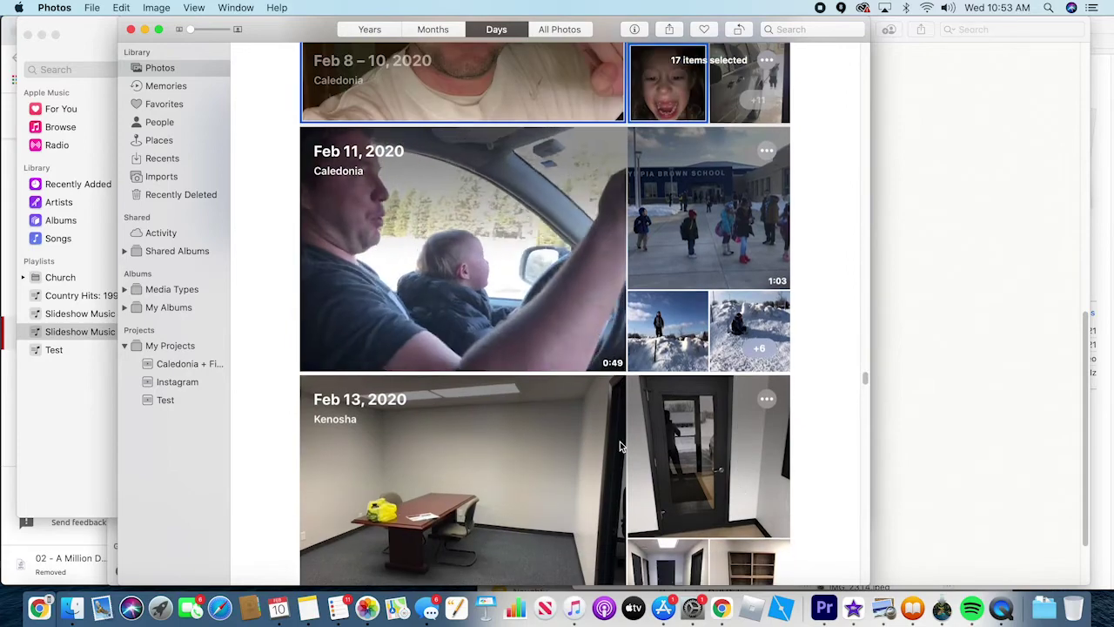
{"action": "scroll", "coordinate": [619, 444], "scroll_direction": "down", "scroll_amount": 5}
{"action": "scroll", "coordinate": [619, 441], "scroll_direction": "up", "scroll_amount": 3}
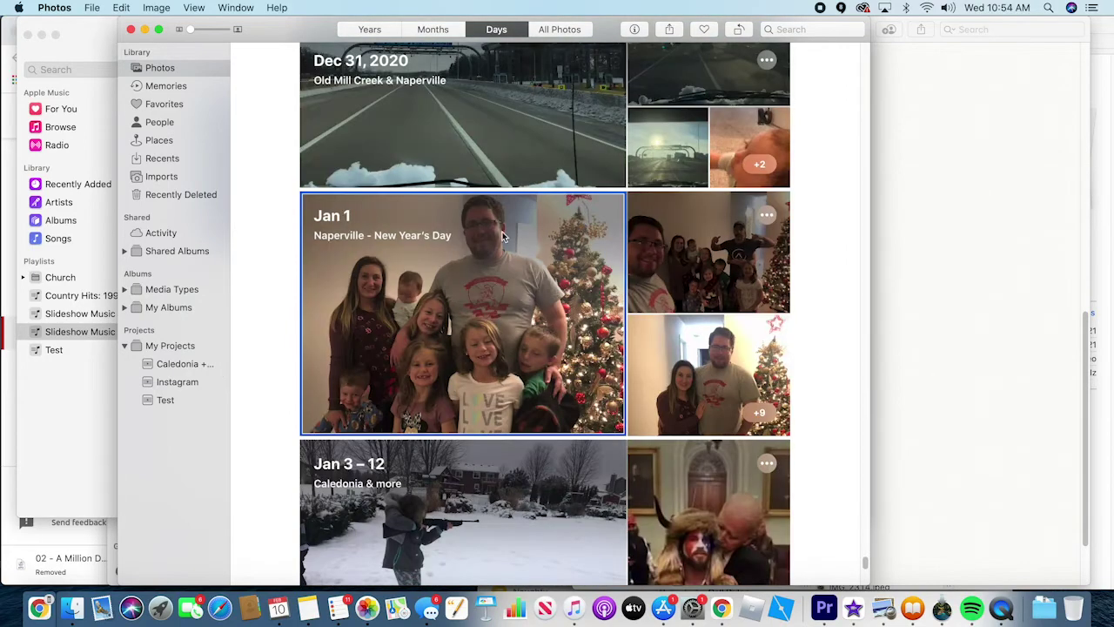
- Narrow the library from the year overview to 2020 and open the Field House event of Feb 7
{"action": "left_click", "coordinate": [449, 32]}
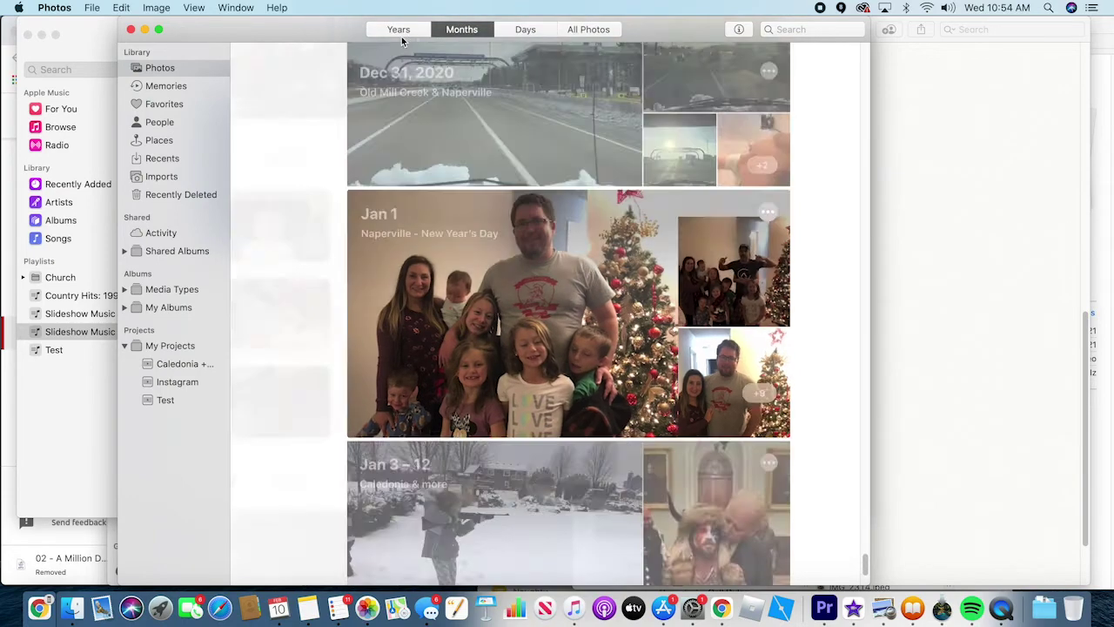
{"action": "left_click", "coordinate": [401, 29]}
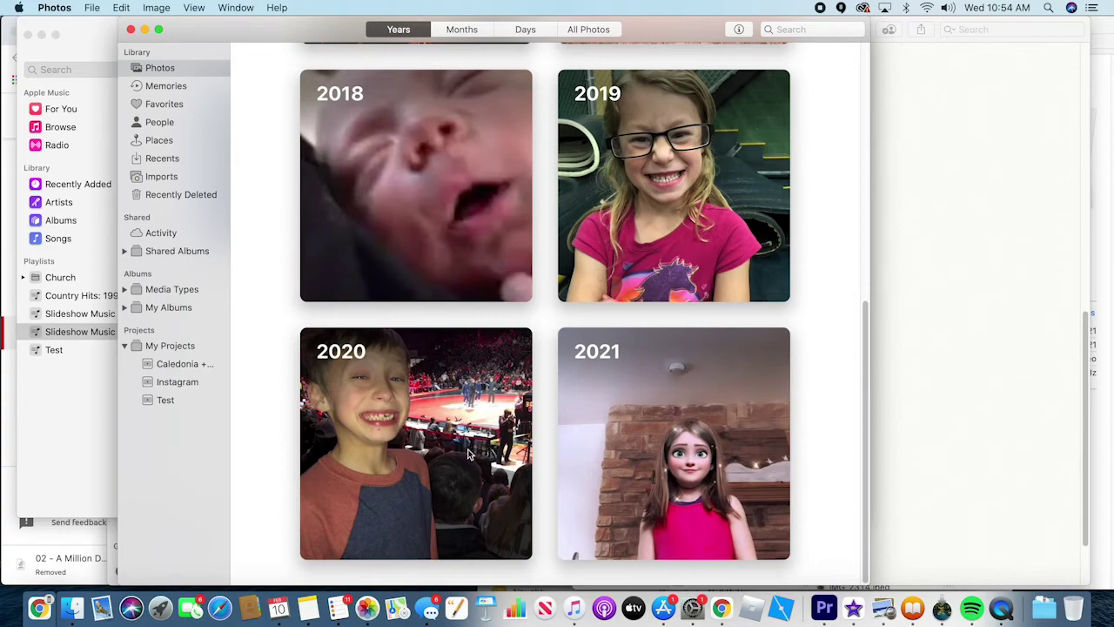
{"action": "left_click", "coordinate": [368, 384]}
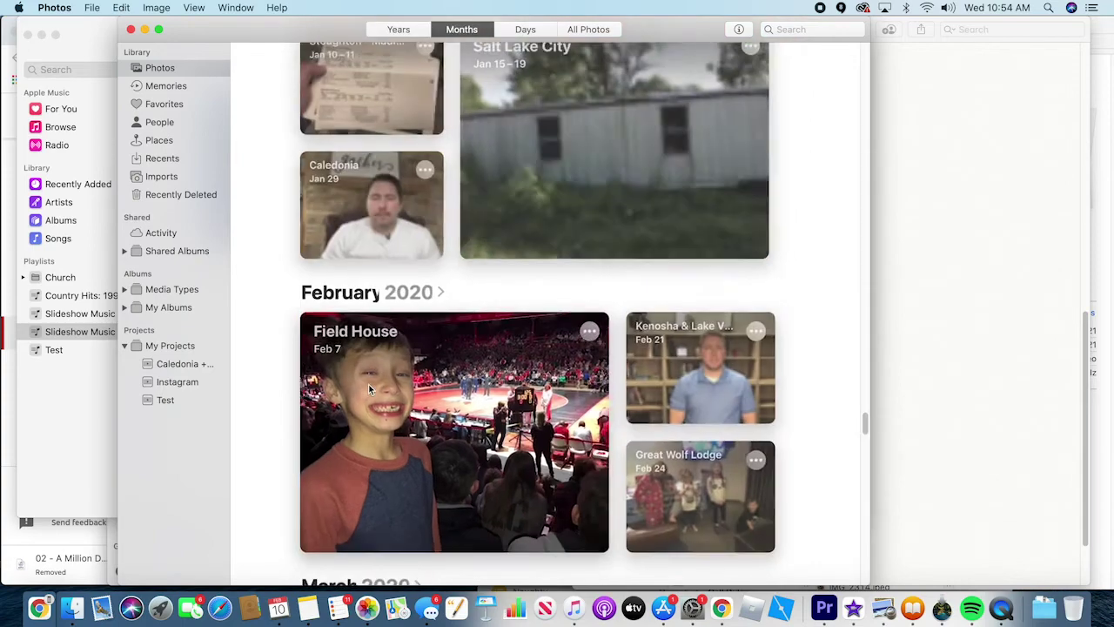
{"action": "scroll", "coordinate": [493, 428], "scroll_direction": "down", "scroll_amount": 1}
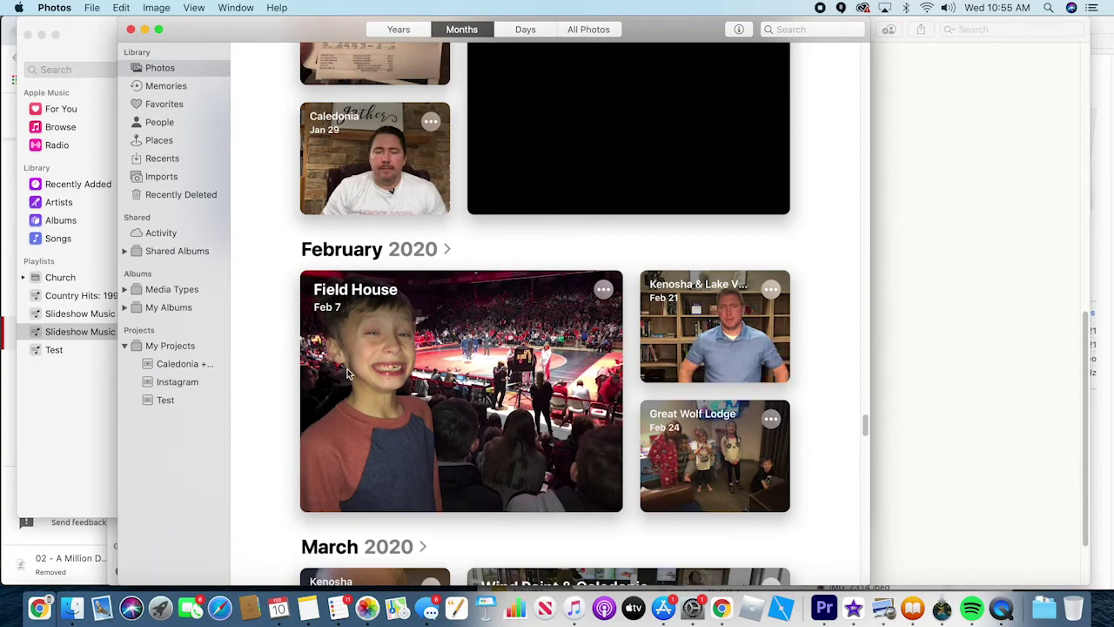
{"action": "left_click", "coordinate": [349, 315]}
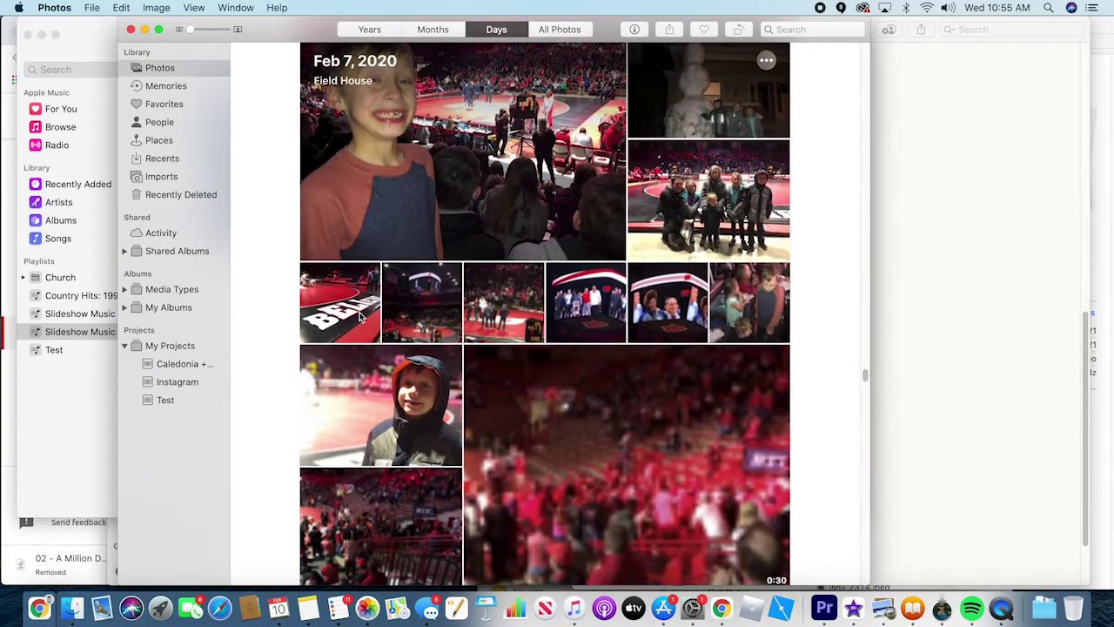
- Review the Feb 7, 2020 Field House day and expand its hidden items into the complete photo grid
{"action": "scroll", "coordinate": [560, 246], "scroll_direction": "down", "scroll_amount": 8}
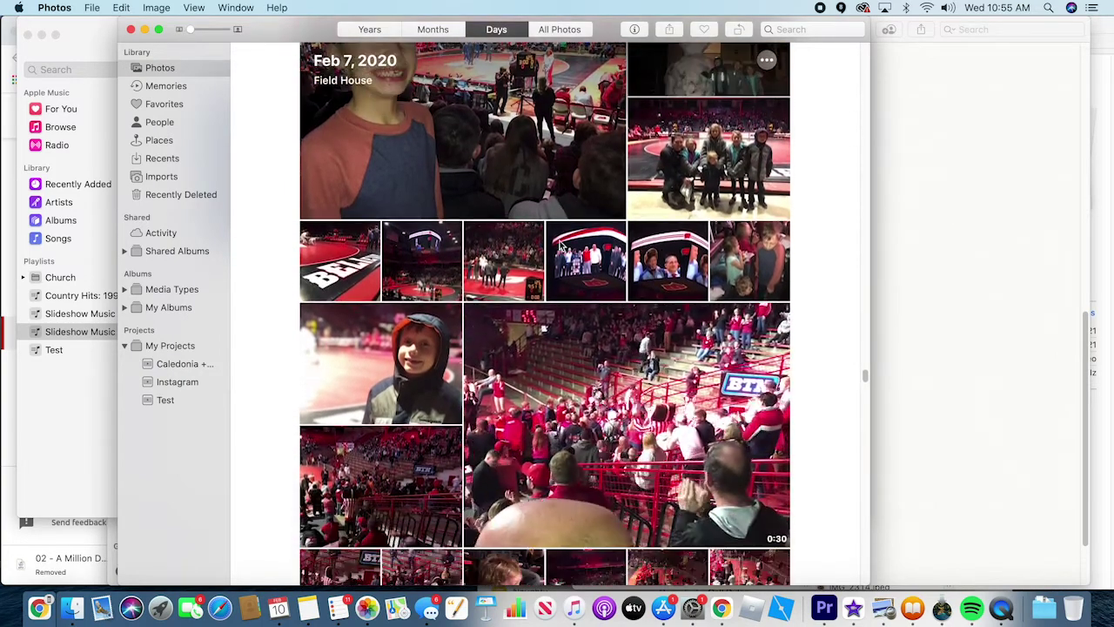
{"action": "scroll", "coordinate": [560, 233], "scroll_direction": "down", "scroll_amount": 4}
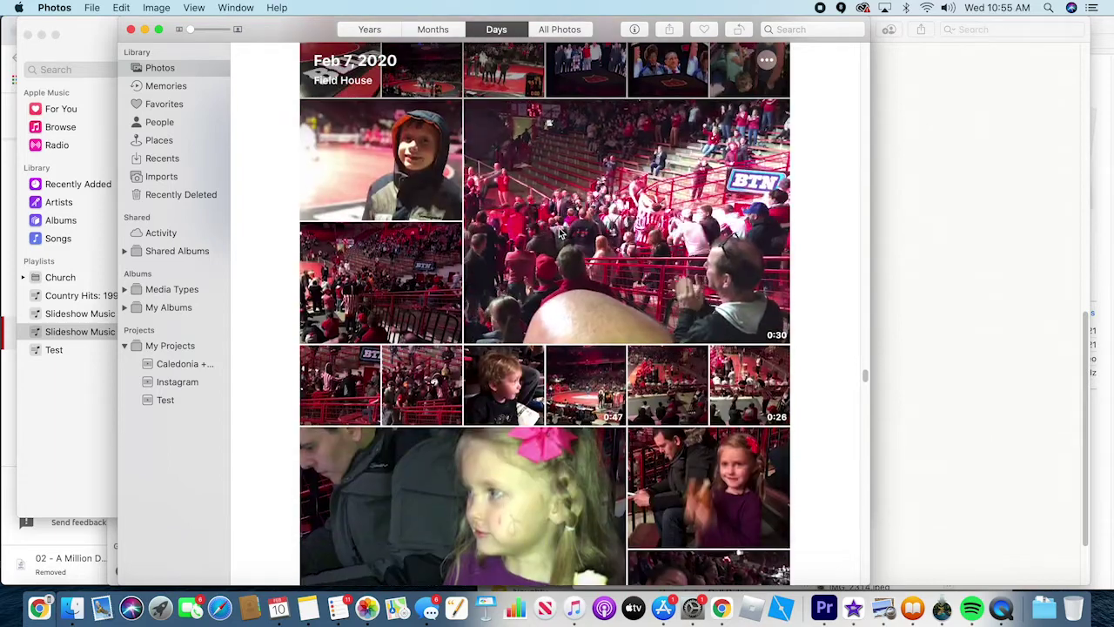
{"action": "scroll", "coordinate": [560, 233], "scroll_direction": "down", "scroll_amount": 2}
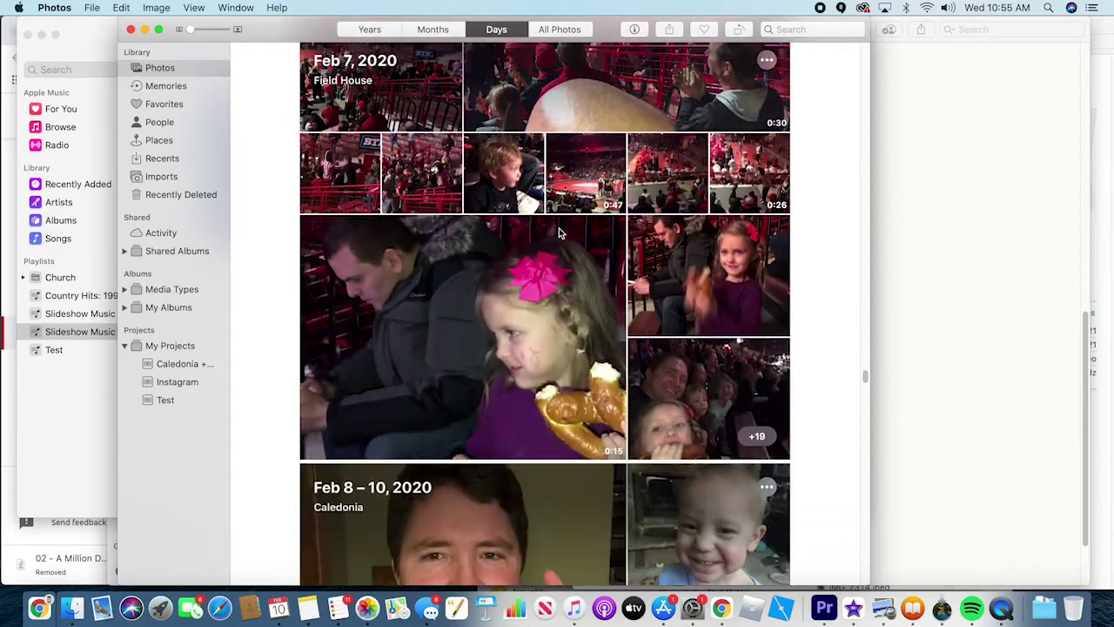
{"action": "scroll", "coordinate": [753, 427], "scroll_direction": "up", "scroll_amount": 1}
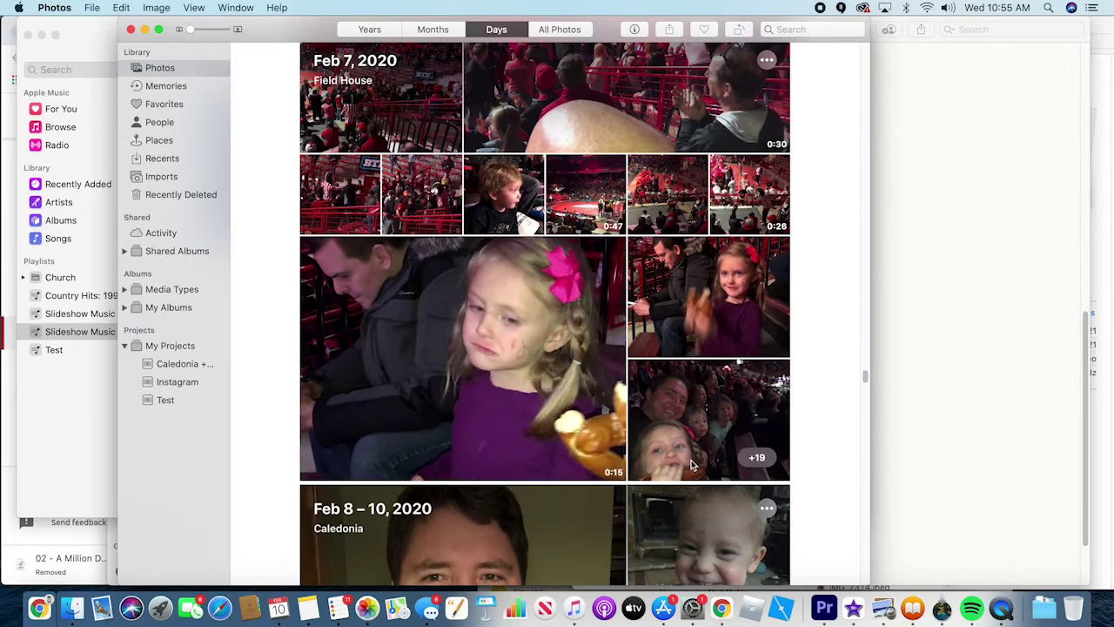
{"action": "left_click", "coordinate": [769, 465]}
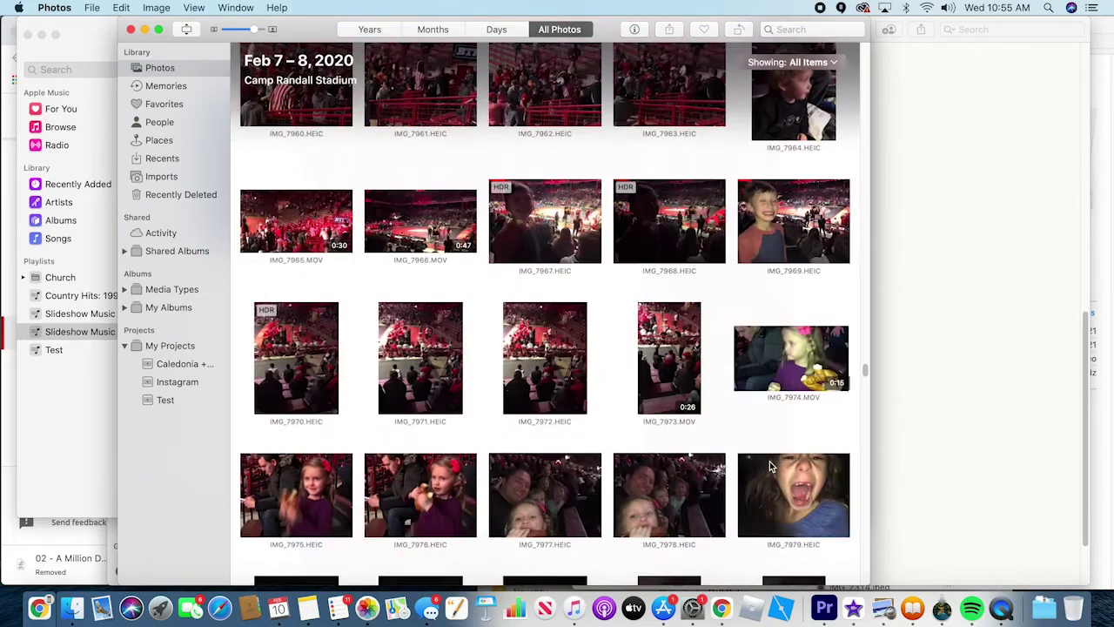
- Select 17 of the Feb 7, 2020 event items between IMG_7956 and IMG_7982, including the video IMG_7966.MOV
{"action": "scroll", "coordinate": [775, 404], "scroll_direction": "down", "scroll_amount": 2}
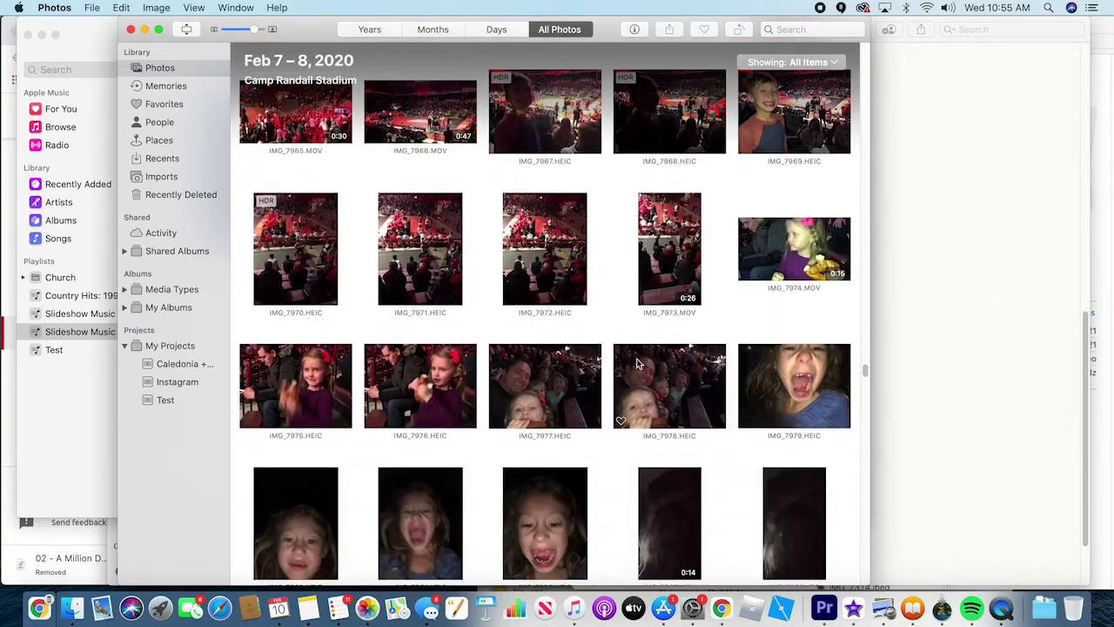
{"action": "scroll", "coordinate": [689, 294], "scroll_direction": "up", "scroll_amount": 1}
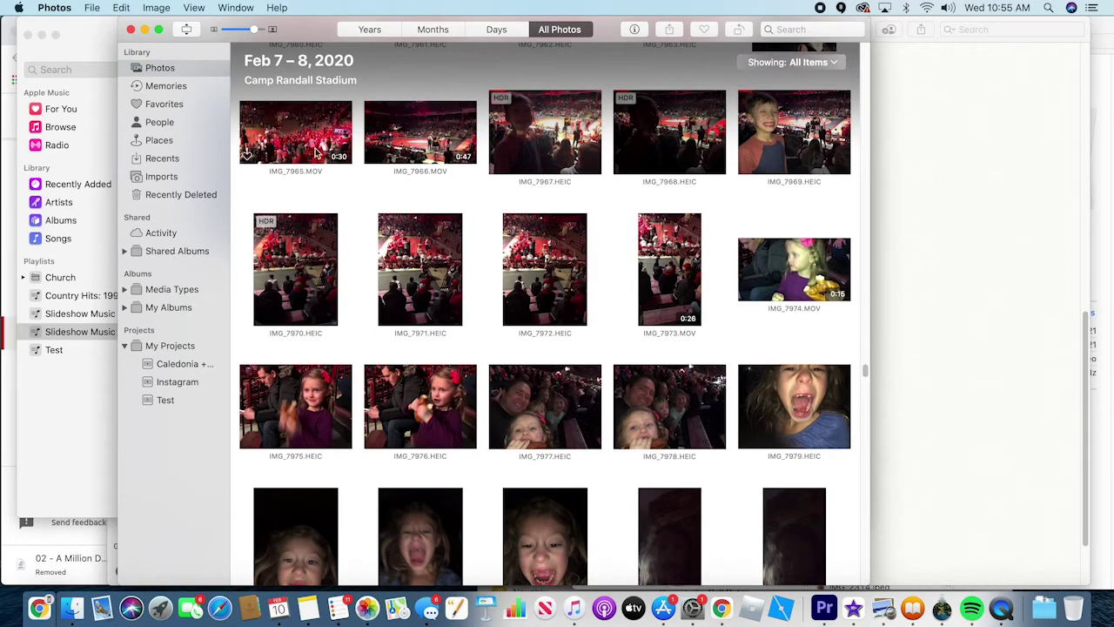
{"action": "scroll", "coordinate": [763, 315], "scroll_direction": "down", "scroll_amount": 3}
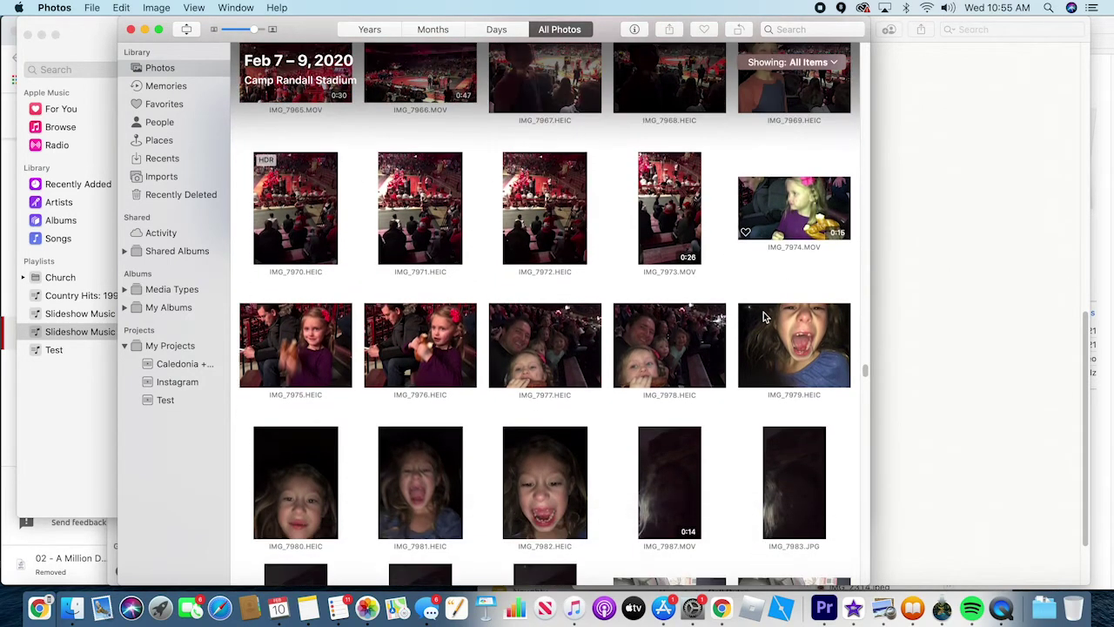
{"action": "scroll", "coordinate": [766, 315], "scroll_direction": "down", "scroll_amount": 3}
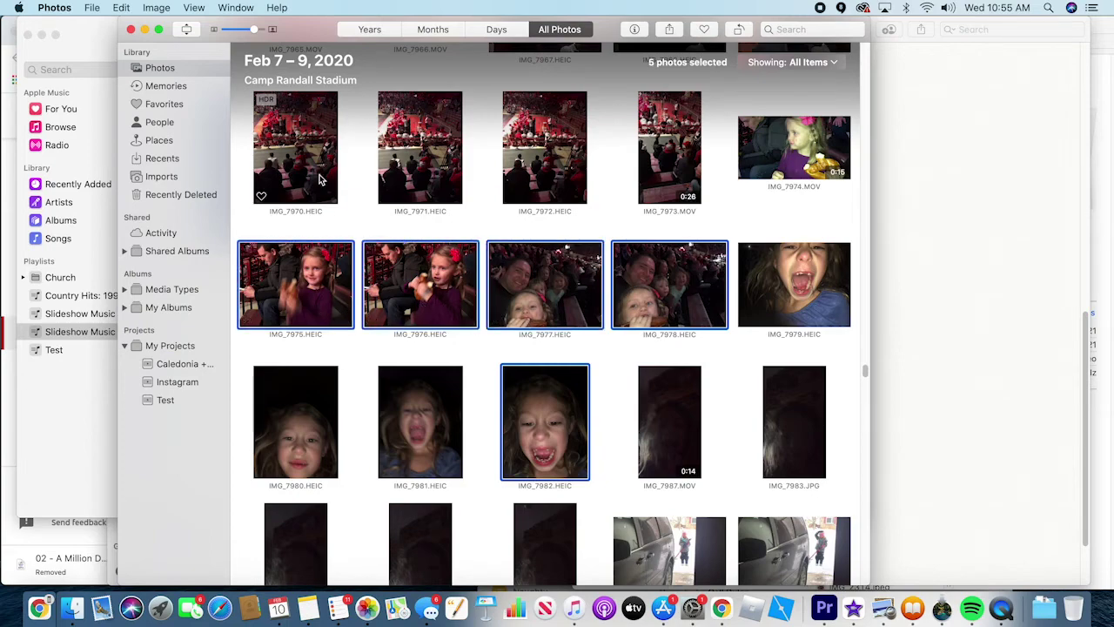
{"action": "scroll", "coordinate": [415, 168], "scroll_direction": "up", "scroll_amount": 3}
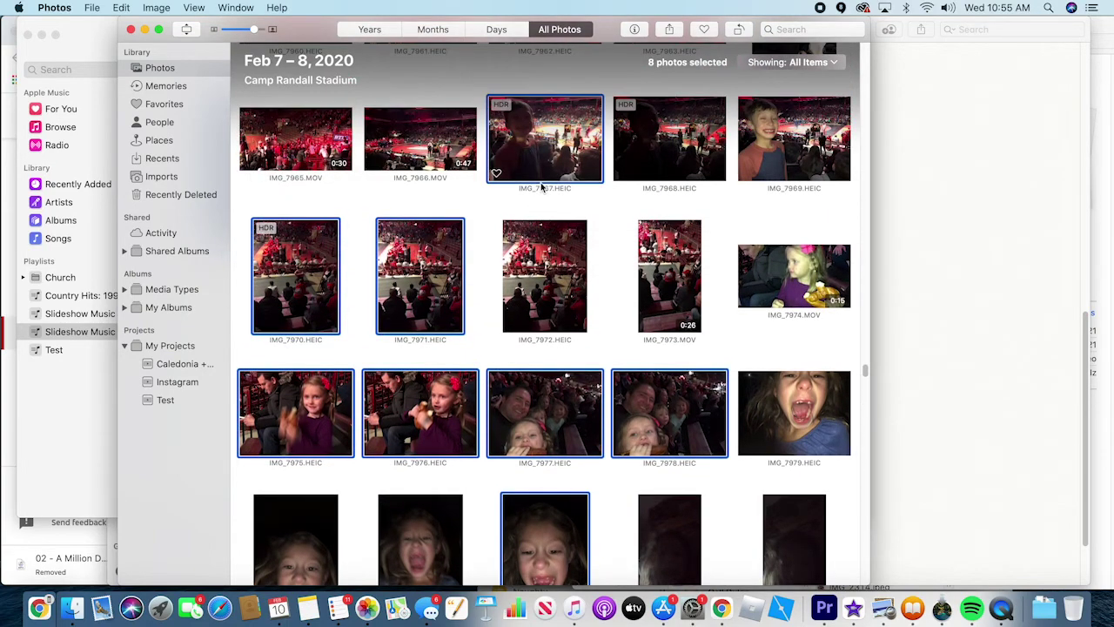
{"action": "scroll", "coordinate": [401, 157], "scroll_direction": "up", "scroll_amount": 3}
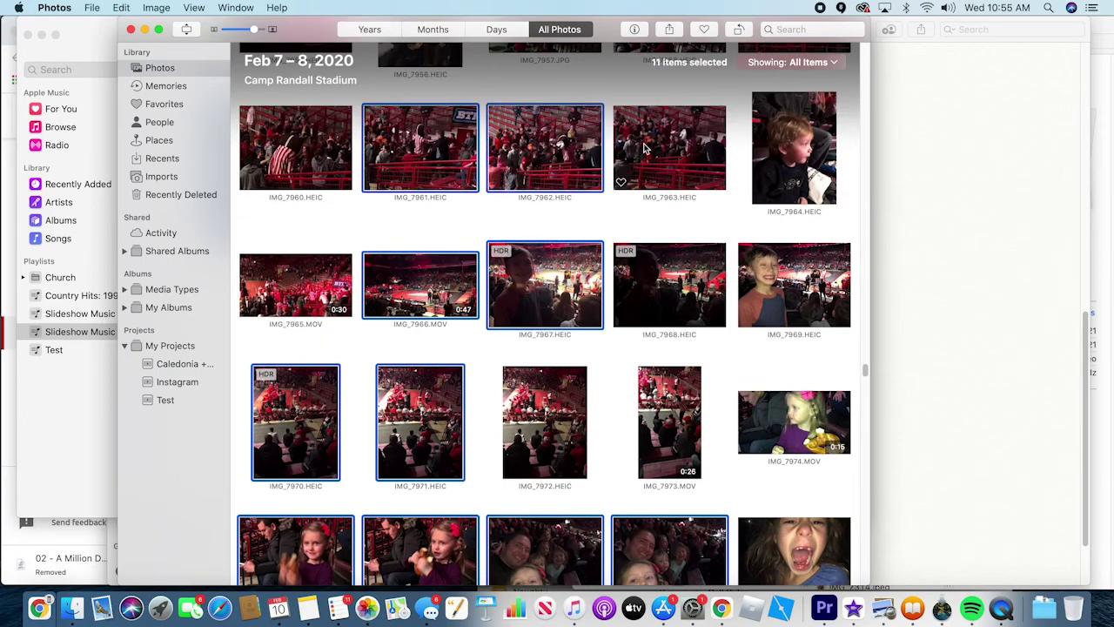
{"action": "scroll", "coordinate": [696, 253], "scroll_direction": "up", "scroll_amount": 2}
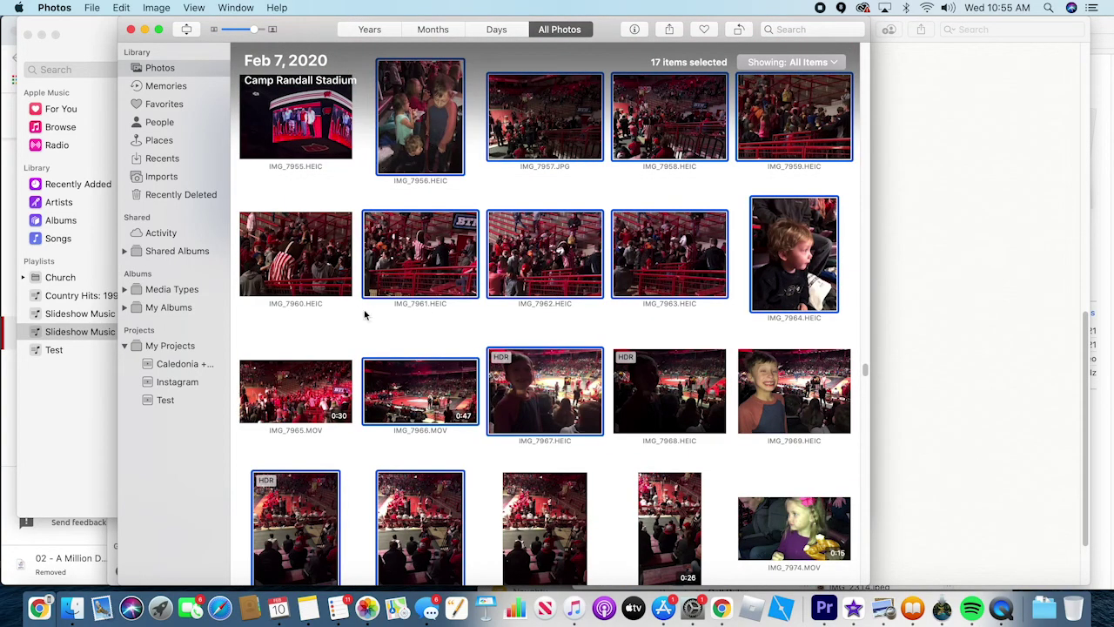
- Add the 17 selected items to a new album named Test Project
{"action": "right_click", "coordinate": [414, 138]}
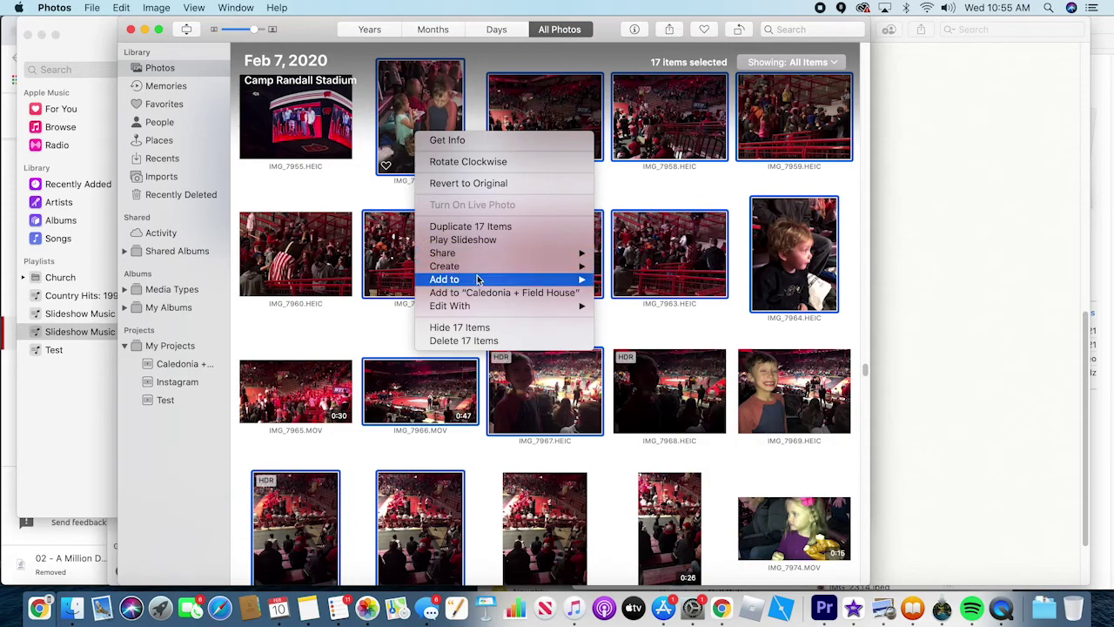
{"action": "mouse_move", "coordinate": [500, 281]}
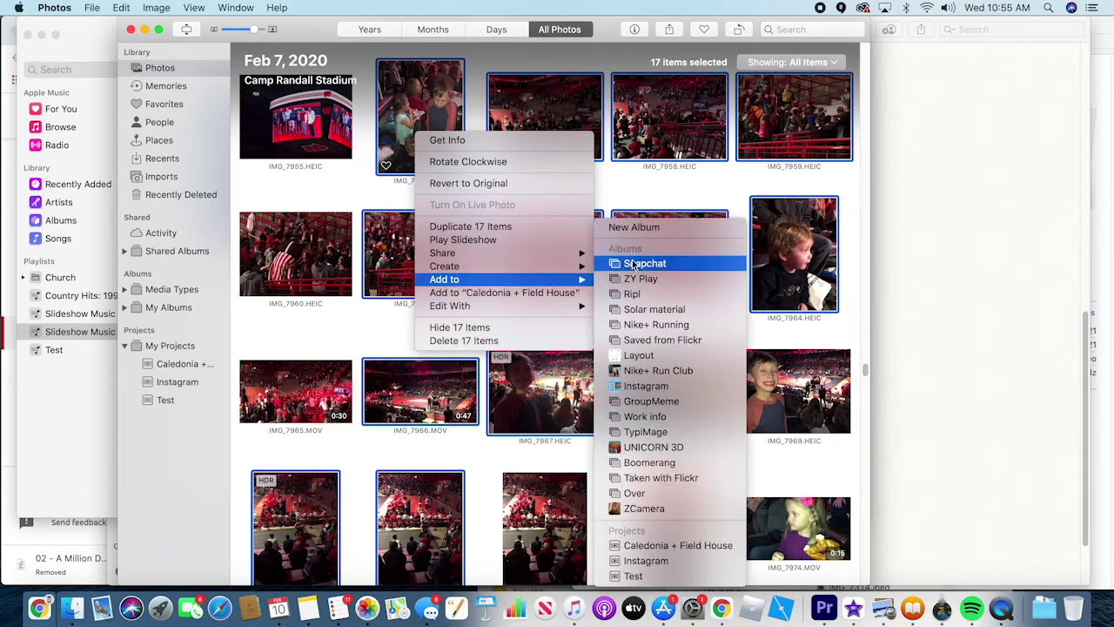
{"action": "left_click", "coordinate": [644, 228]}
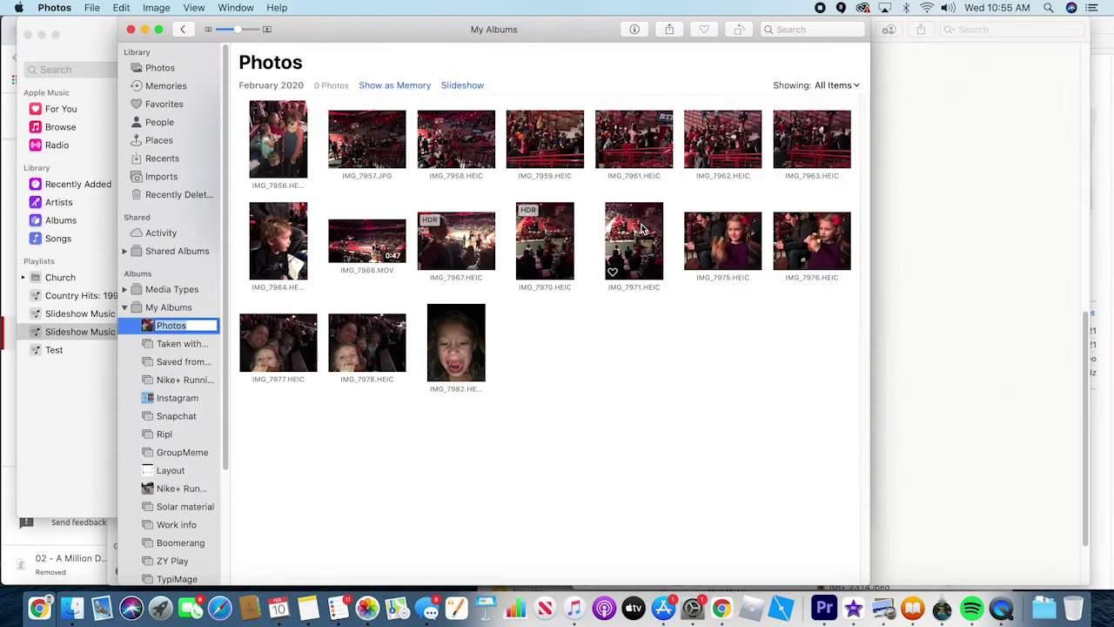
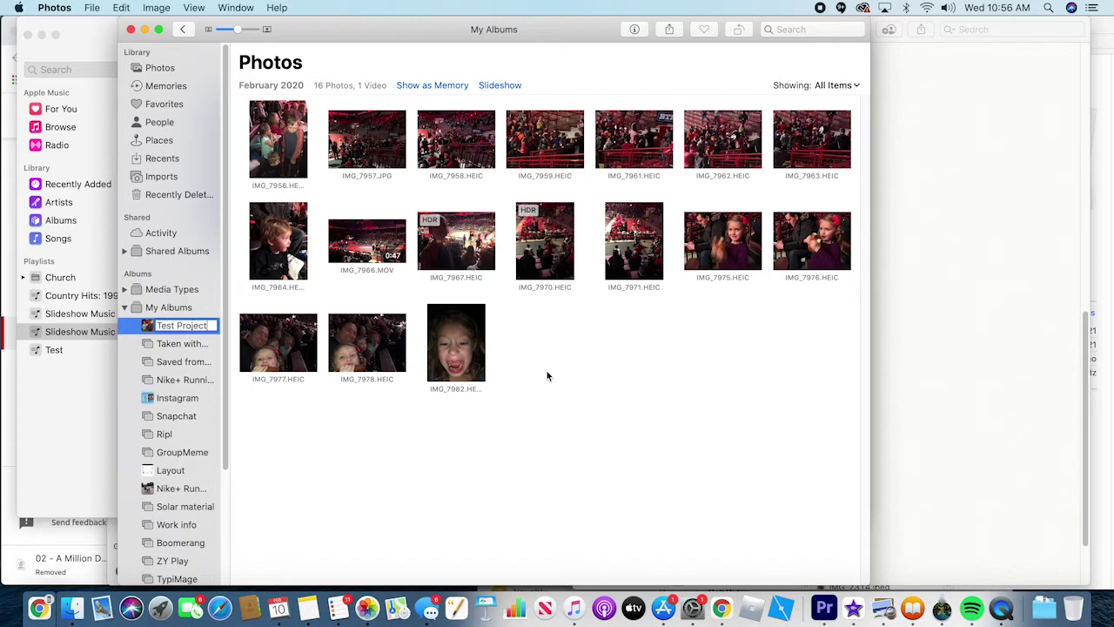
{"action": "key", "text": "Return"}
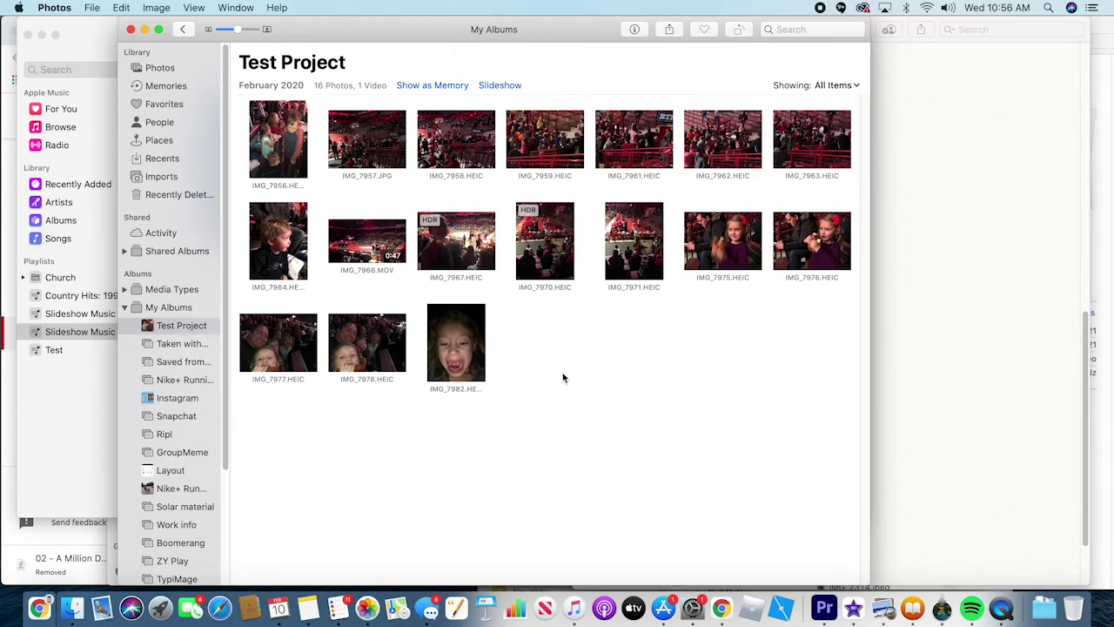
- Select every item in the Test Project album, dismiss the problem report and clear the selection
{"action": "left_click_drag", "start_coordinate": [827, 456], "coordinate": [233, 158]}
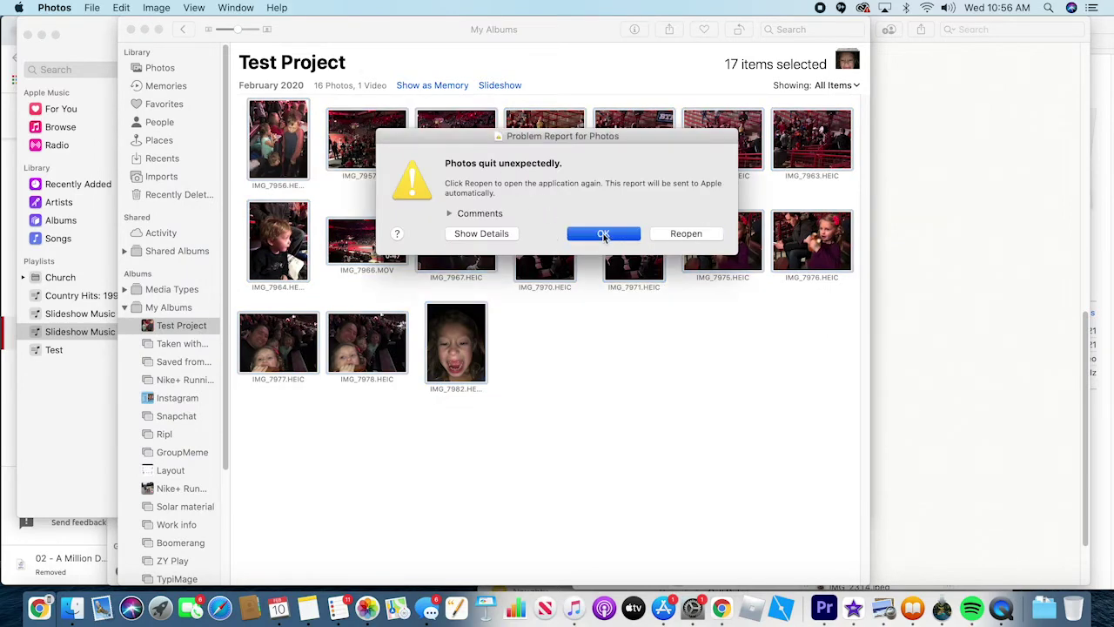
{"action": "left_click", "coordinate": [603, 234]}
{"action": "left_click", "coordinate": [579, 368]}
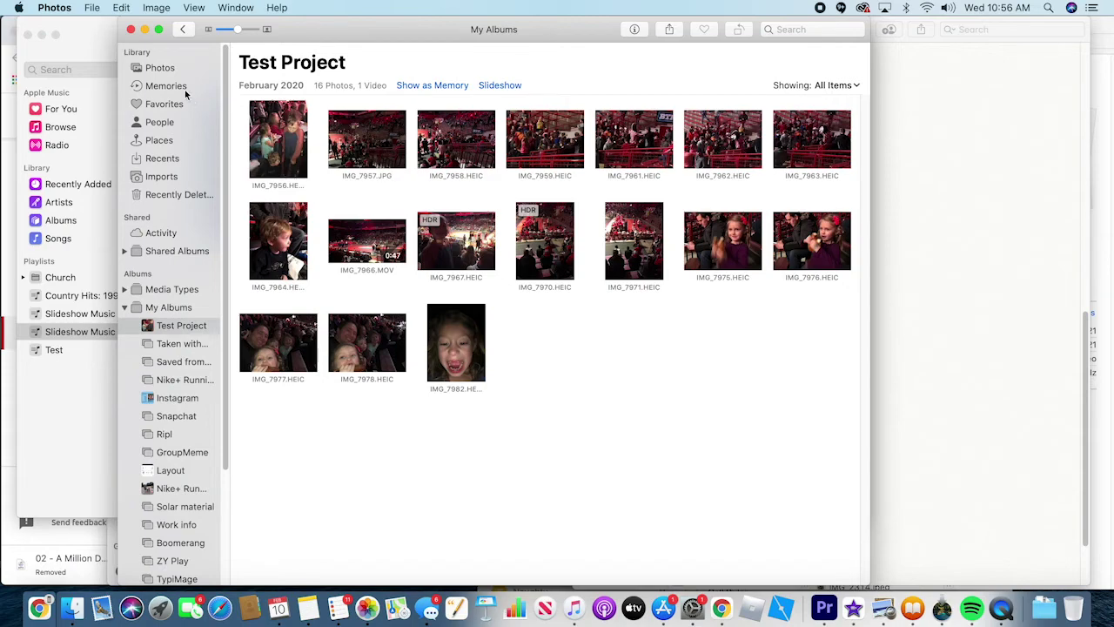
- Return to the full photo library and look through the earlier photos back to Feb 5, 2020
{"action": "left_click", "coordinate": [160, 68]}
{"action": "scroll", "coordinate": [655, 258], "scroll_direction": "up", "scroll_amount": 5}
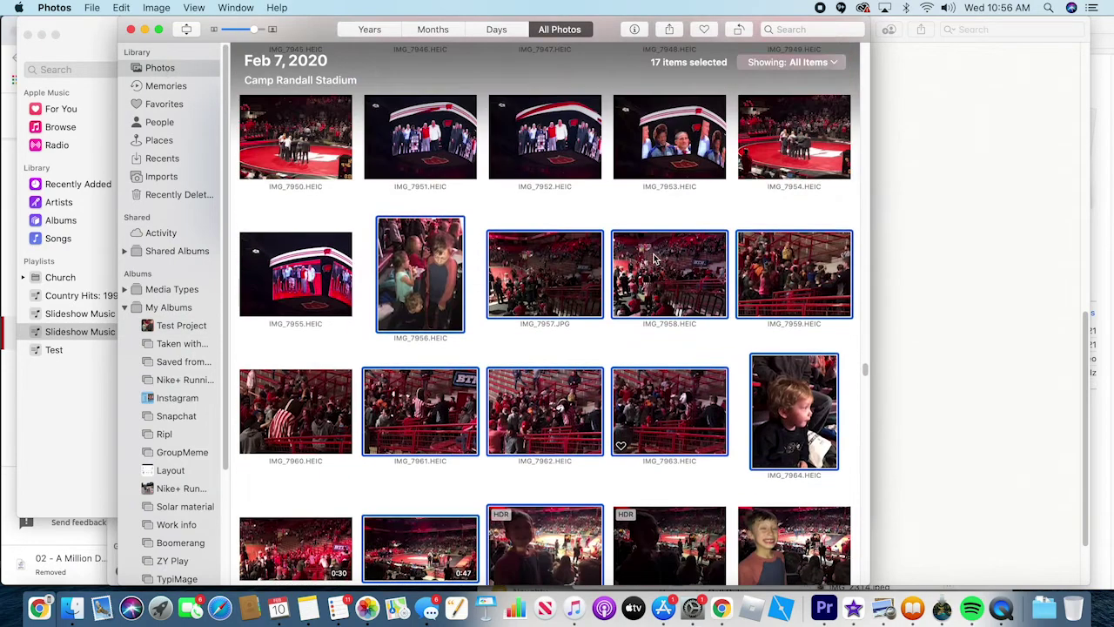
{"action": "scroll", "coordinate": [655, 258], "scroll_direction": "up", "scroll_amount": 8}
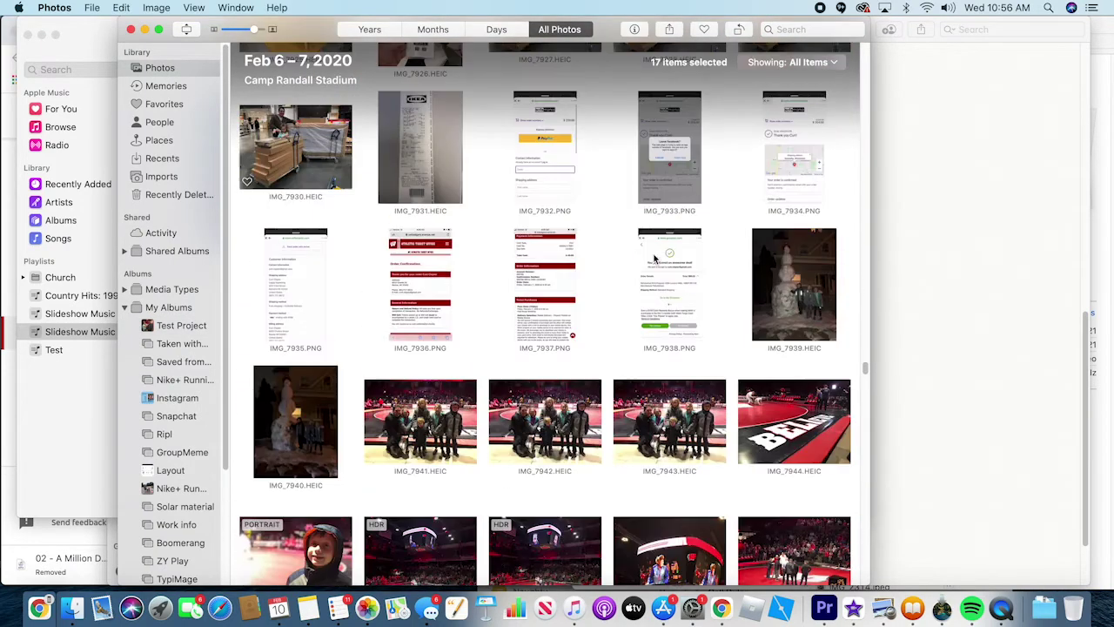
{"action": "scroll", "coordinate": [654, 258], "scroll_direction": "up", "scroll_amount": 4}
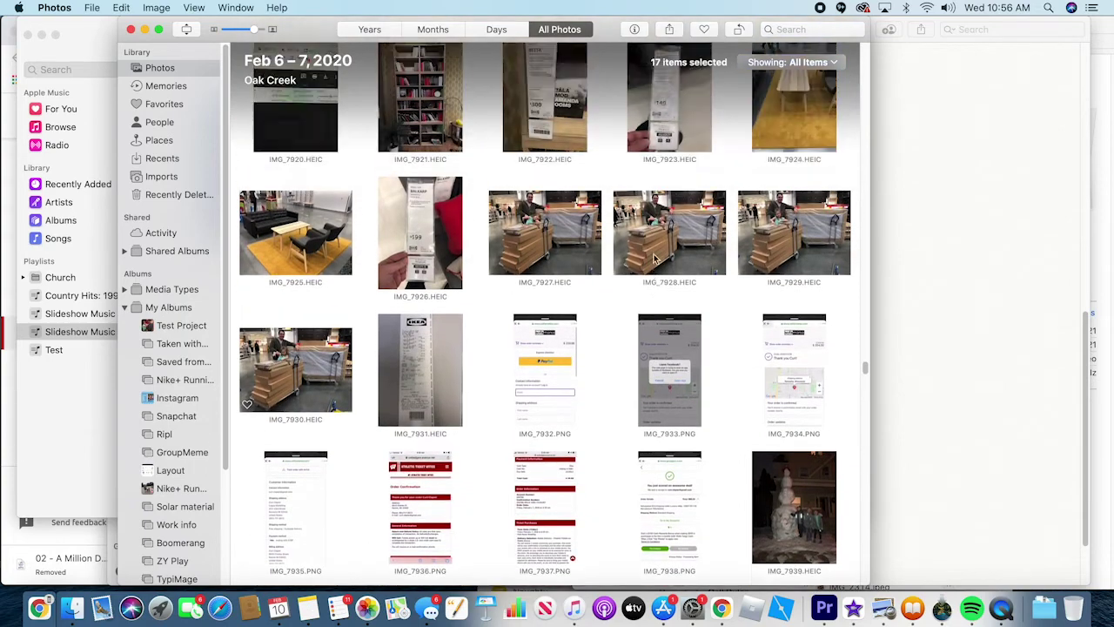
{"action": "scroll", "coordinate": [655, 258], "scroll_direction": "up", "scroll_amount": 2}
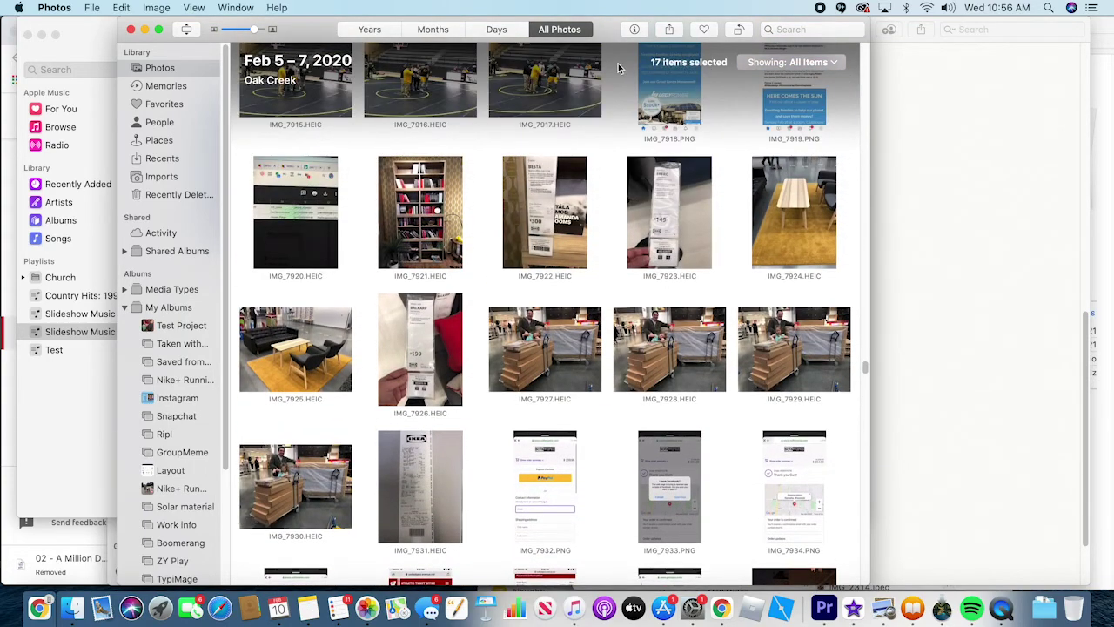
- Add the wrestling photos IMG_7891, IMG_7895, IMG_7896, IMG_7897, IMG_7900 and IMG_7901 to the Test Project album along with the current selection
{"action": "scroll", "coordinate": [540, 157], "scroll_direction": "up", "scroll_amount": 8}
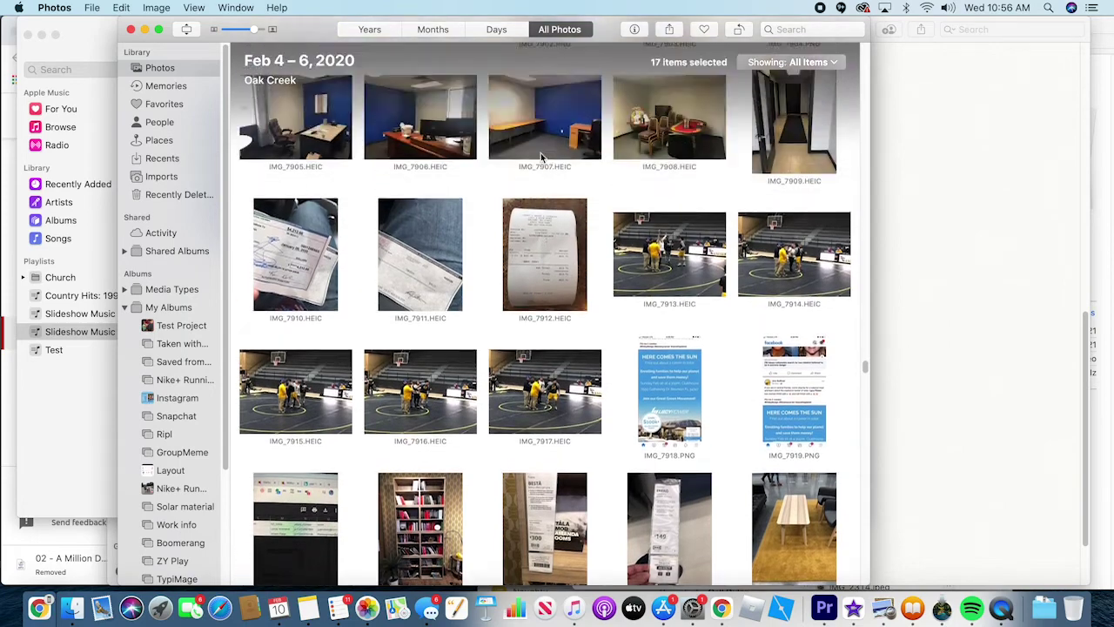
{"action": "scroll", "coordinate": [540, 152], "scroll_direction": "up", "scroll_amount": 10}
{"action": "left_click", "coordinate": [418, 409], "text": "super"}
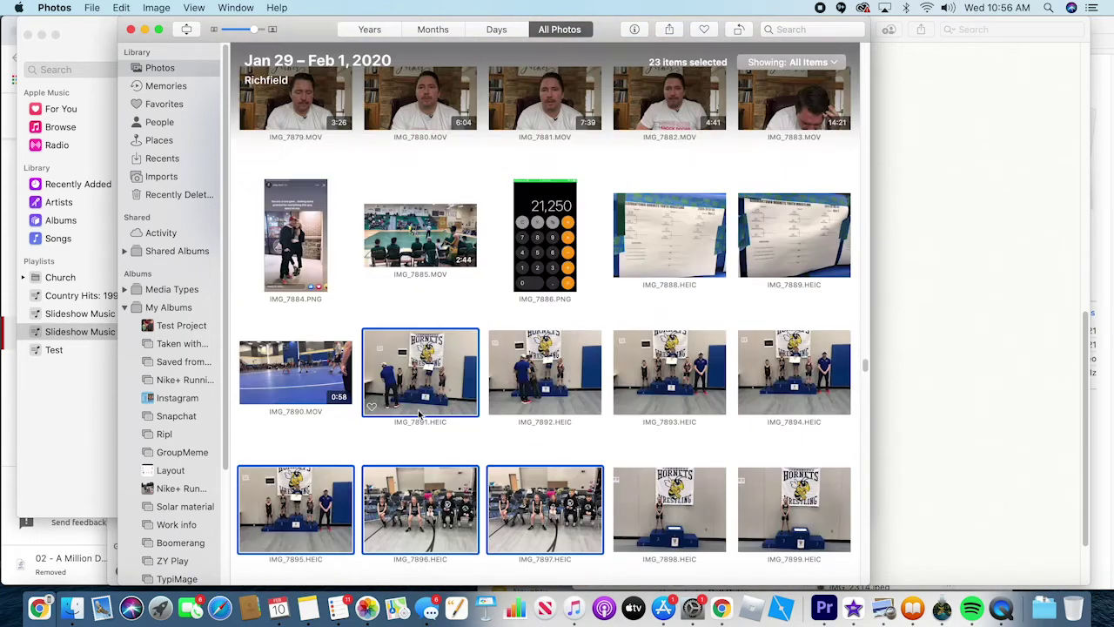
{"action": "right_click", "coordinate": [414, 400]}
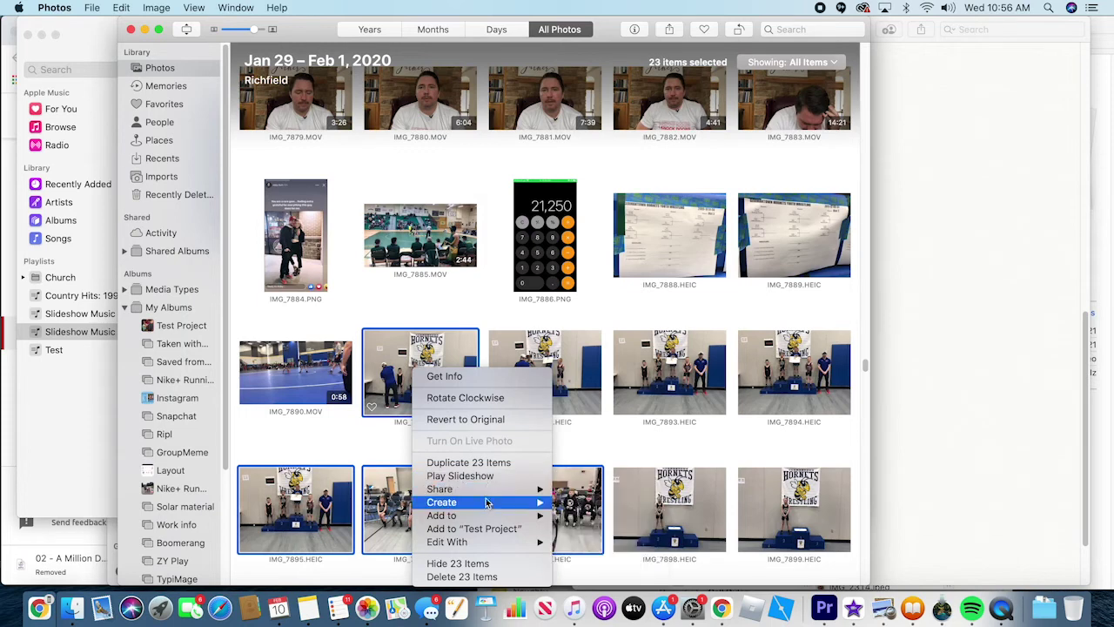
{"action": "mouse_move", "coordinate": [490, 518]}
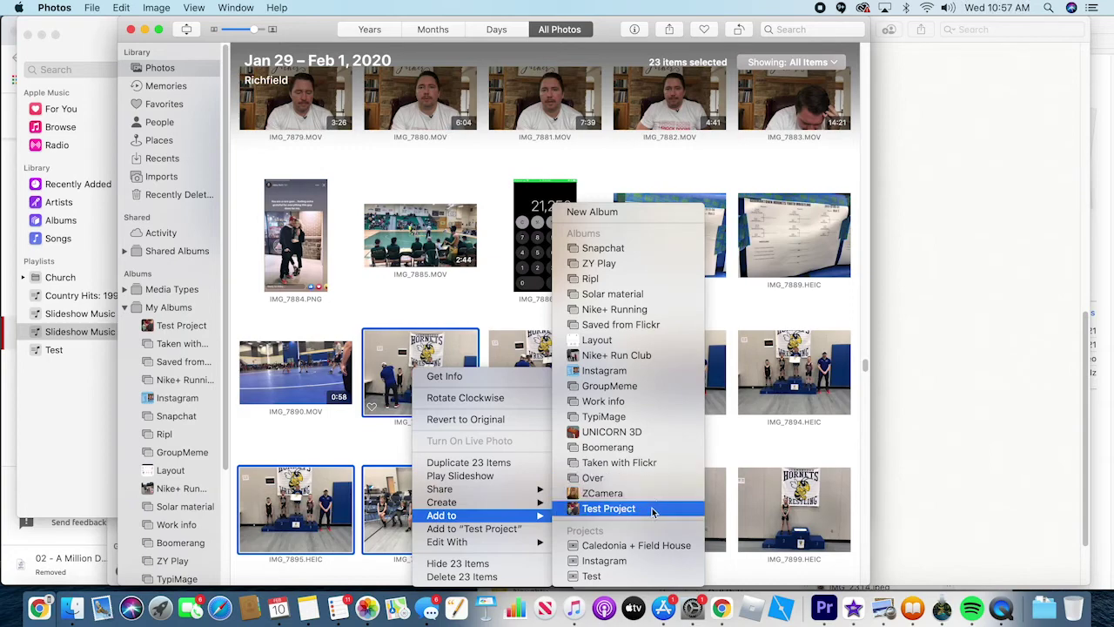
{"action": "left_click", "coordinate": [625, 508]}
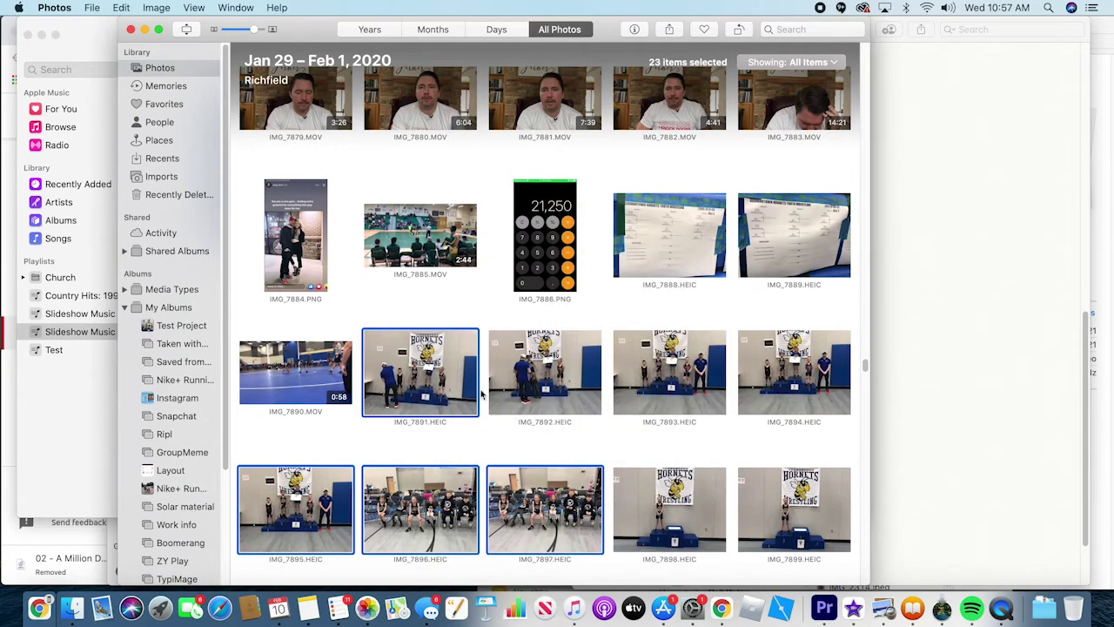
- Add four late January 2020 photos to the Test Project album: IMG_7868, the black-and-white face close-up, IMG_7872 and IMG_7873
{"action": "scroll", "coordinate": [478, 390], "scroll_direction": "up", "scroll_amount": 5}
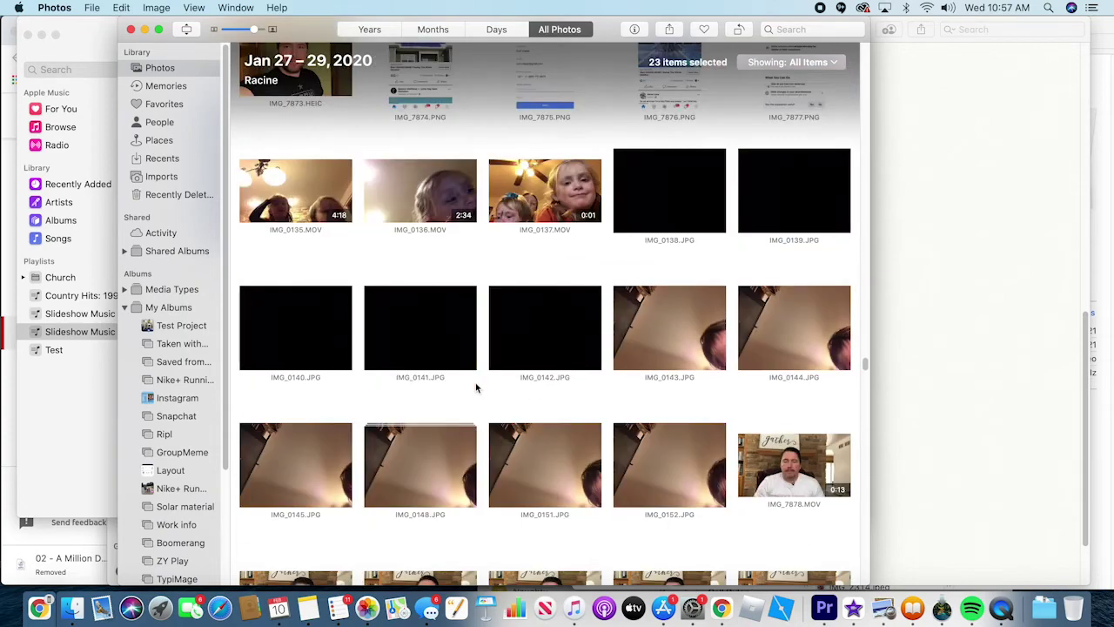
{"action": "scroll", "coordinate": [475, 383], "scroll_direction": "up", "scroll_amount": 3}
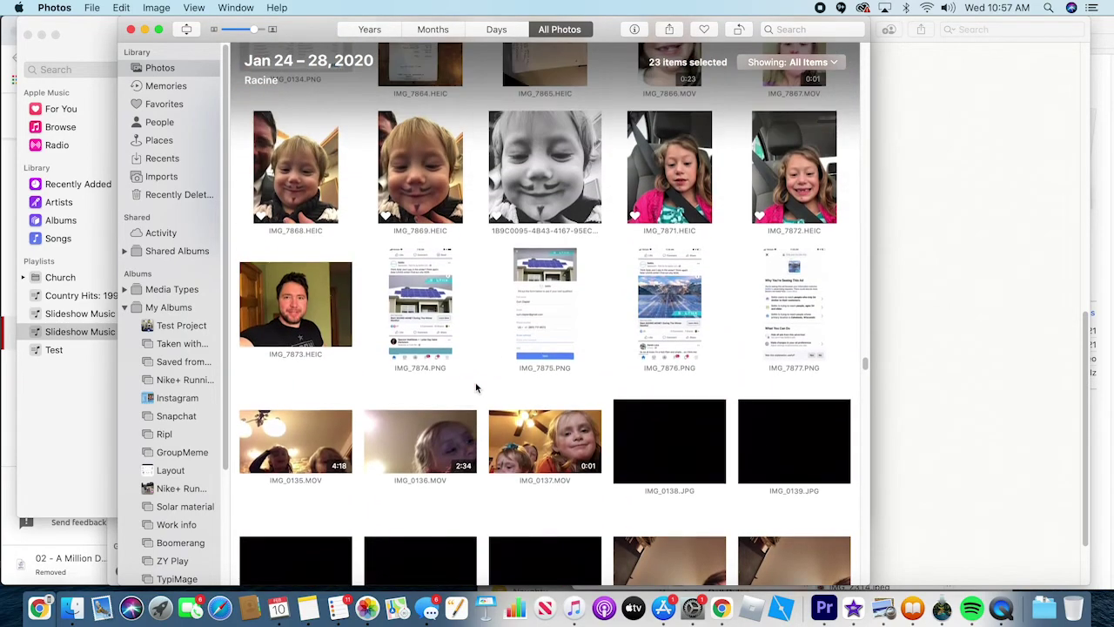
{"action": "scroll", "coordinate": [475, 388], "scroll_direction": "up", "scroll_amount": 3}
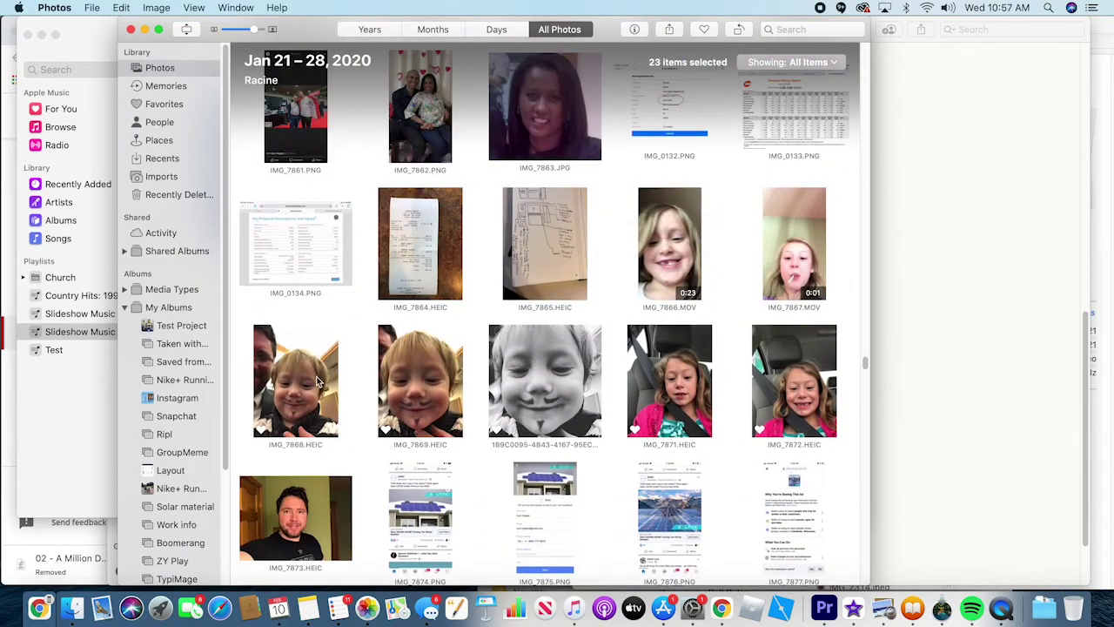
{"action": "left_click", "coordinate": [316, 376]}
{"action": "left_click", "coordinate": [566, 395], "text": "super"}
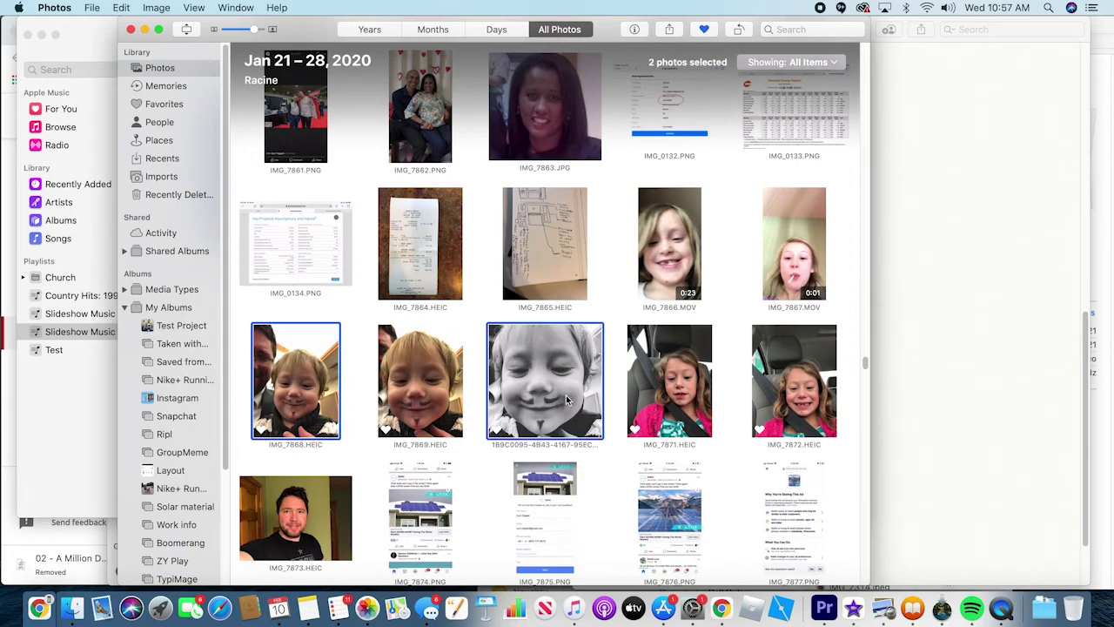
{"action": "left_click", "coordinate": [789, 405], "text": "super"}
{"action": "left_click", "coordinate": [319, 527], "text": "super"}
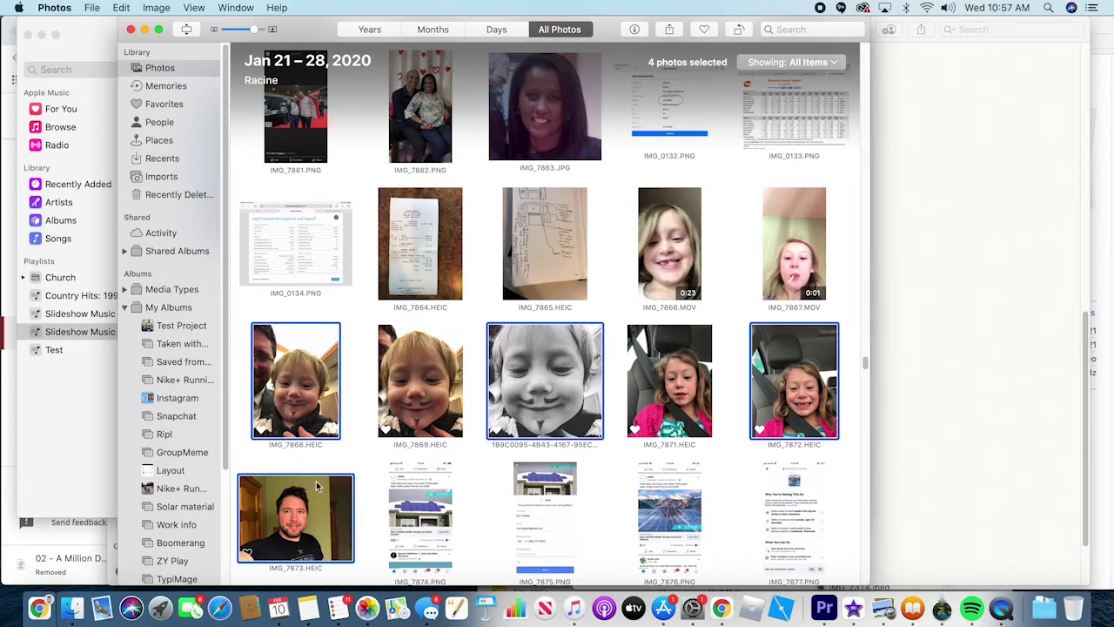
{"action": "right_click", "coordinate": [320, 364]}
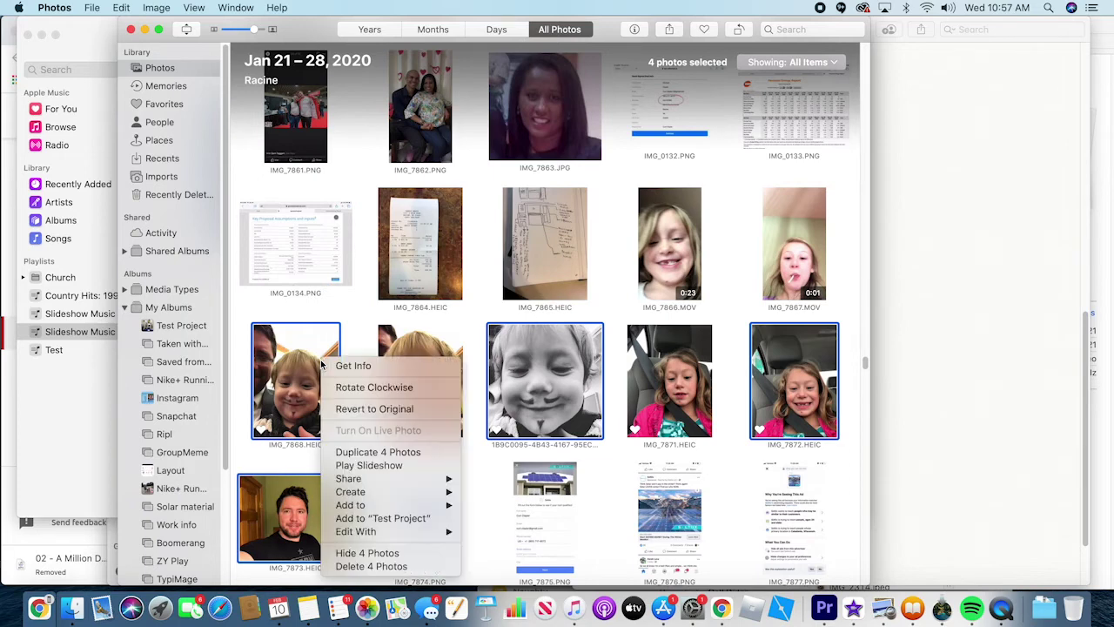
{"action": "mouse_move", "coordinate": [398, 495]}
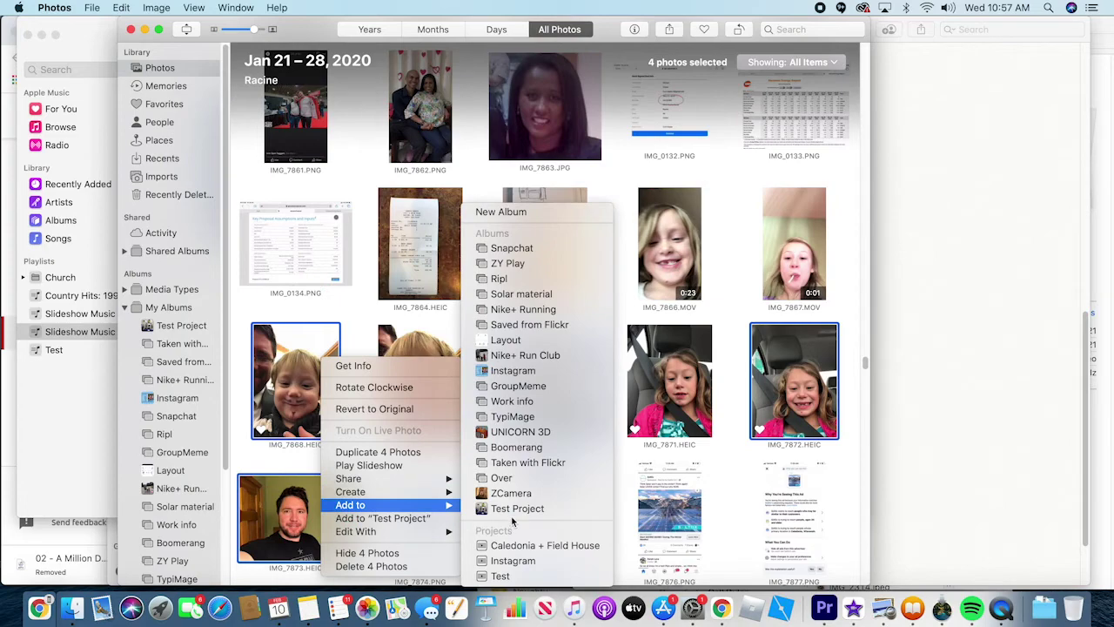
{"action": "left_click", "coordinate": [514, 510]}
- Switch the library to the yearly overview and go through 2019 to the Feb 14, 2019 Mount Pleasant day
{"action": "left_click", "coordinate": [433, 30]}
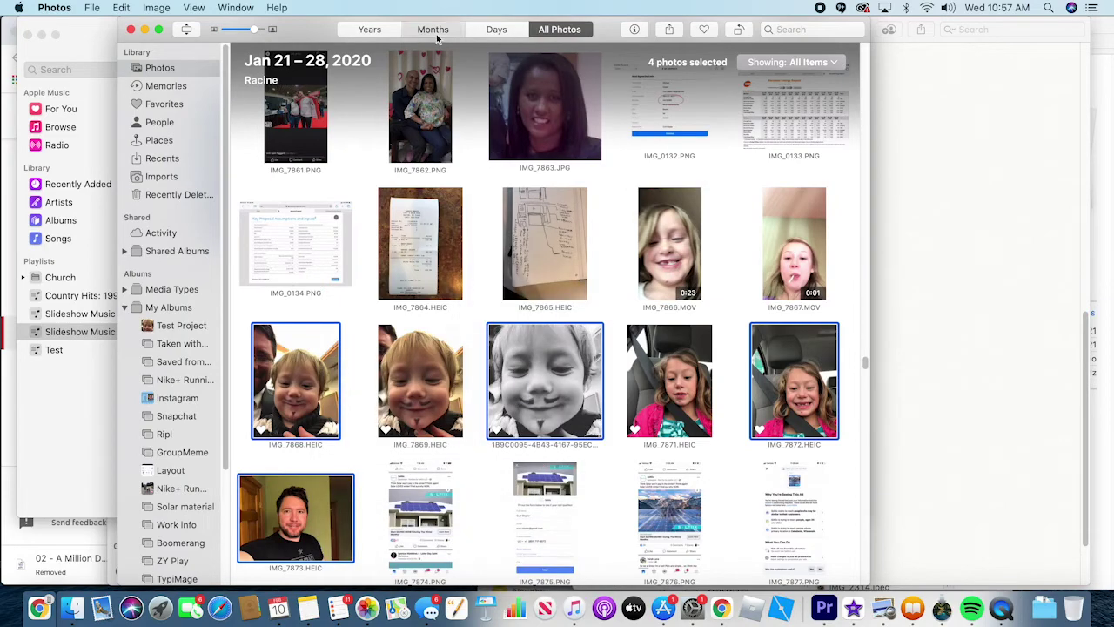
{"action": "left_click", "coordinate": [398, 29]}
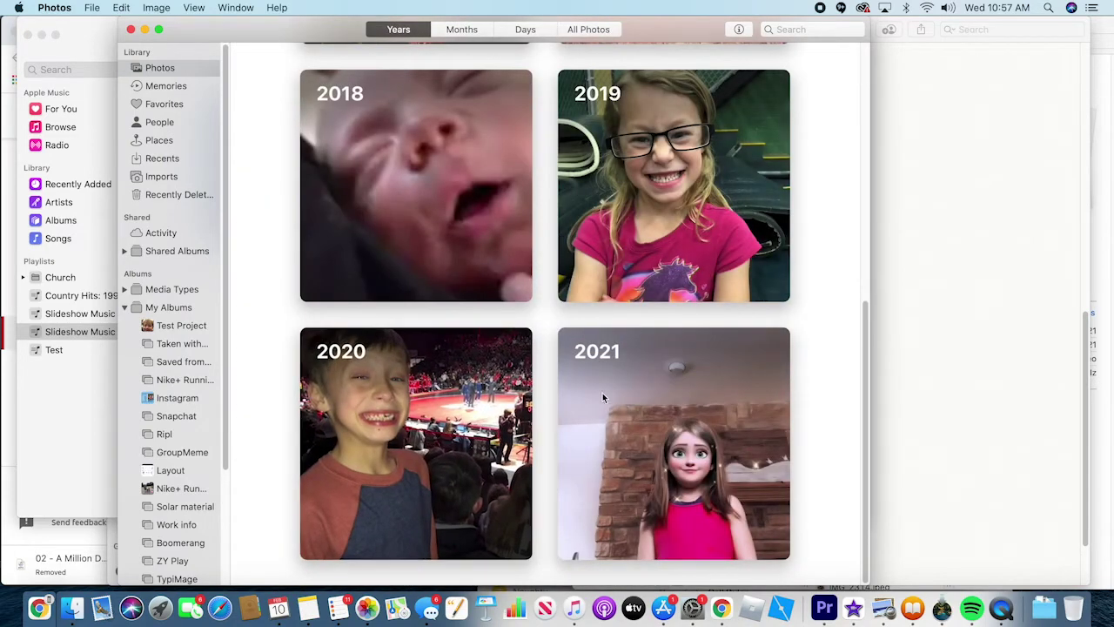
{"action": "left_click", "coordinate": [658, 205]}
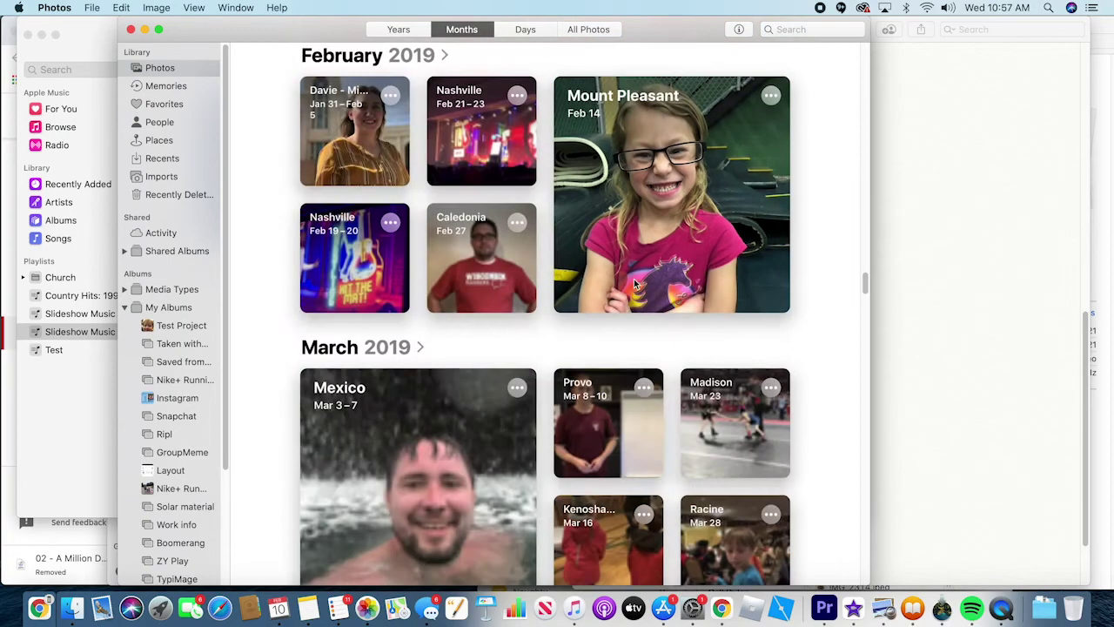
{"action": "left_click", "coordinate": [556, 222]}
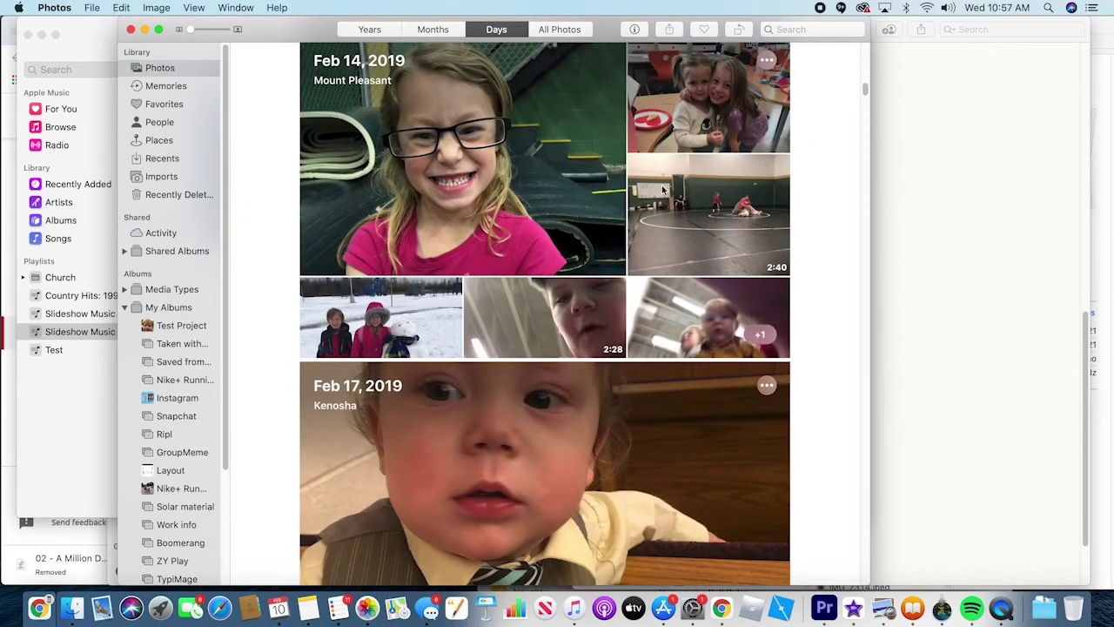
- Add five photos to the Test Project album: two from Feb 14, one from Feb 17 and two from Feb 19, 2019
{"action": "left_click", "coordinate": [654, 123]}
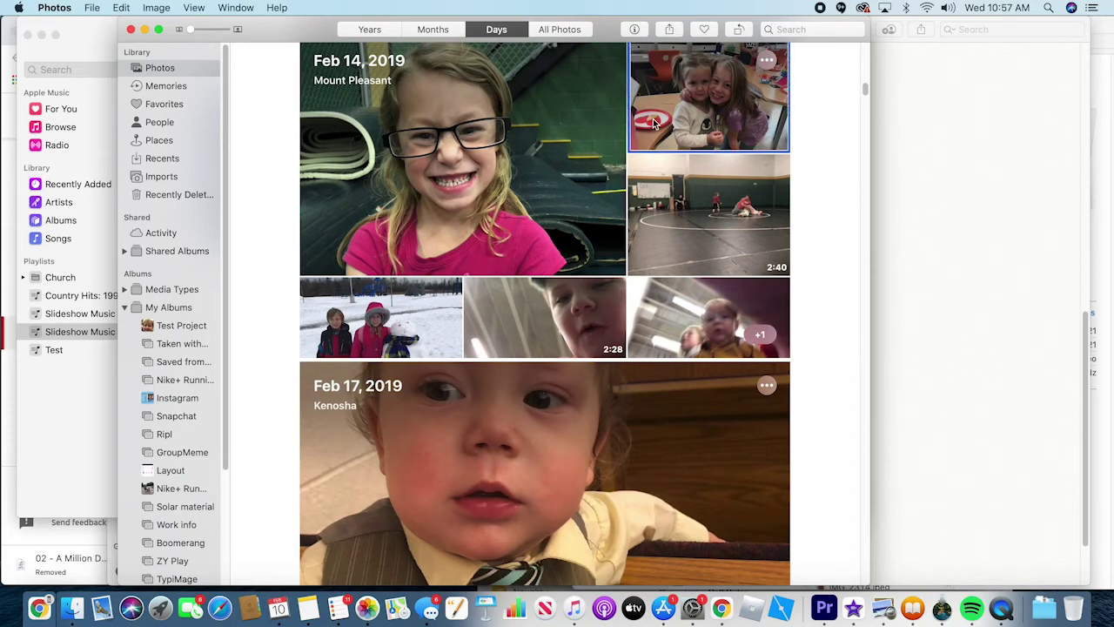
{"action": "left_click", "coordinate": [503, 180], "text": "super"}
{"action": "left_click", "coordinate": [510, 463], "text": "super"}
{"action": "scroll", "coordinate": [509, 462], "scroll_direction": "down", "scroll_amount": 4}
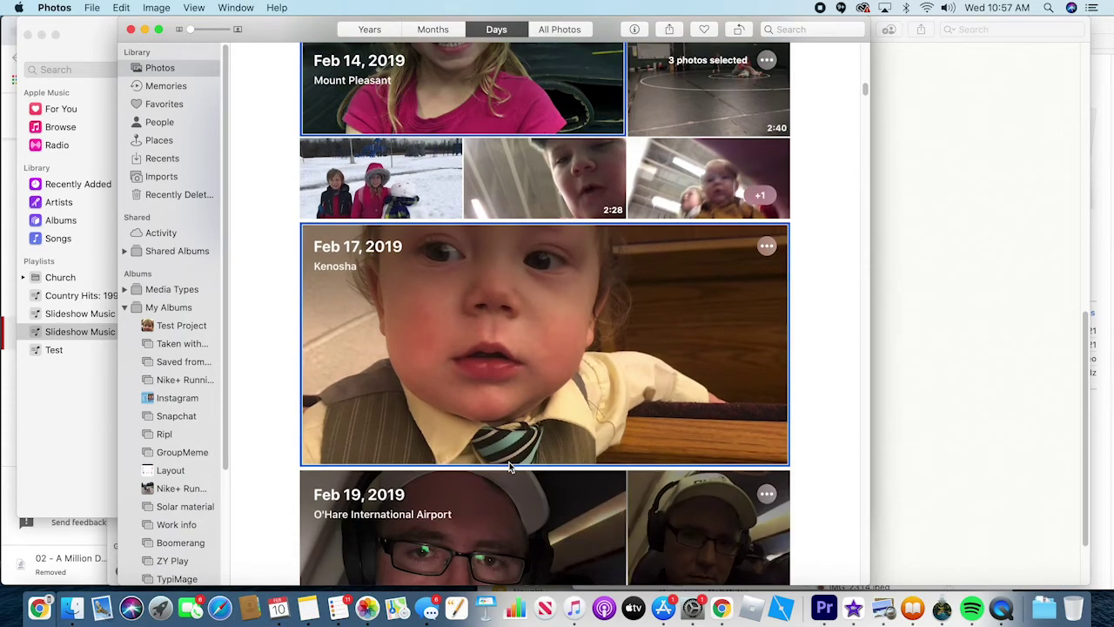
{"action": "scroll", "coordinate": [509, 466], "scroll_direction": "down", "scroll_amount": 6}
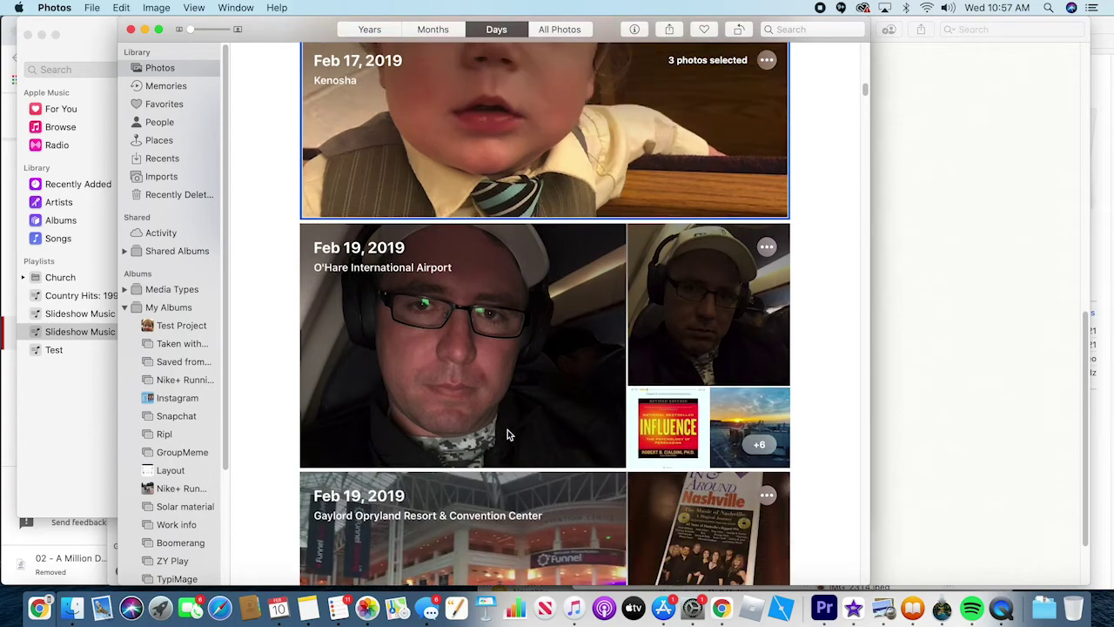
{"action": "left_click", "coordinate": [508, 409], "text": "super"}
{"action": "scroll", "coordinate": [508, 409], "scroll_direction": "down", "scroll_amount": 5}
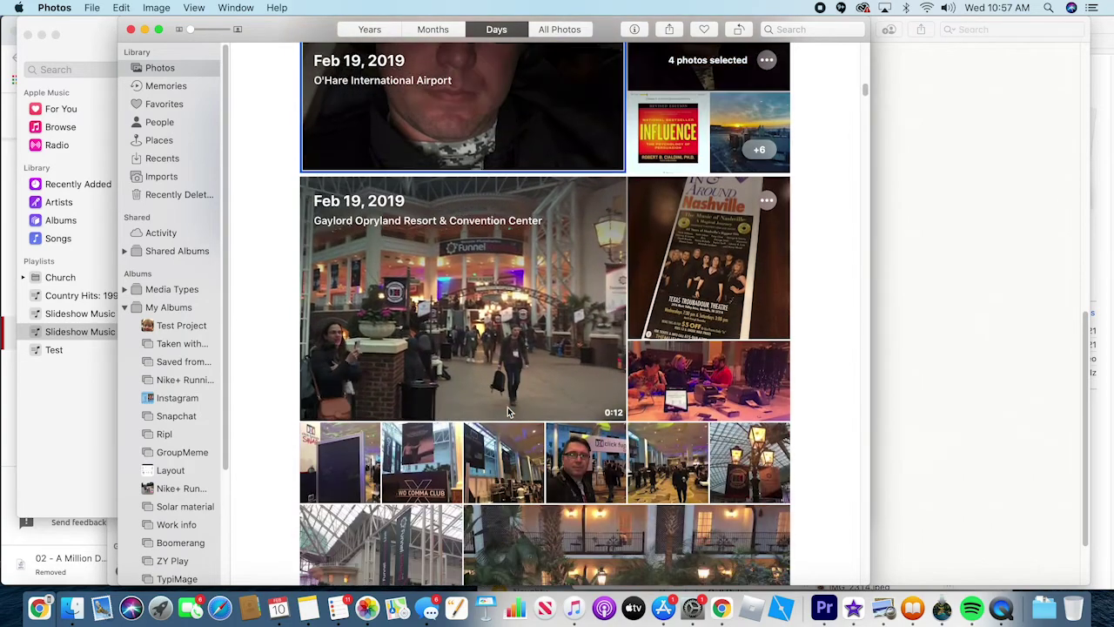
{"action": "scroll", "coordinate": [508, 409], "scroll_direction": "down", "scroll_amount": 4}
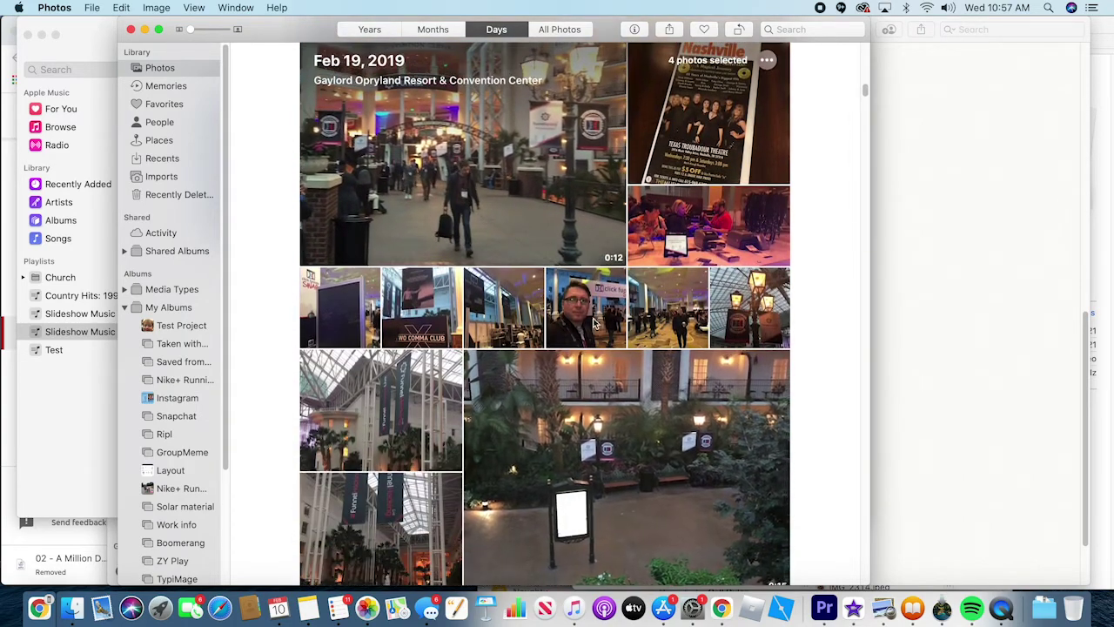
{"action": "left_click", "coordinate": [595, 323], "text": "super"}
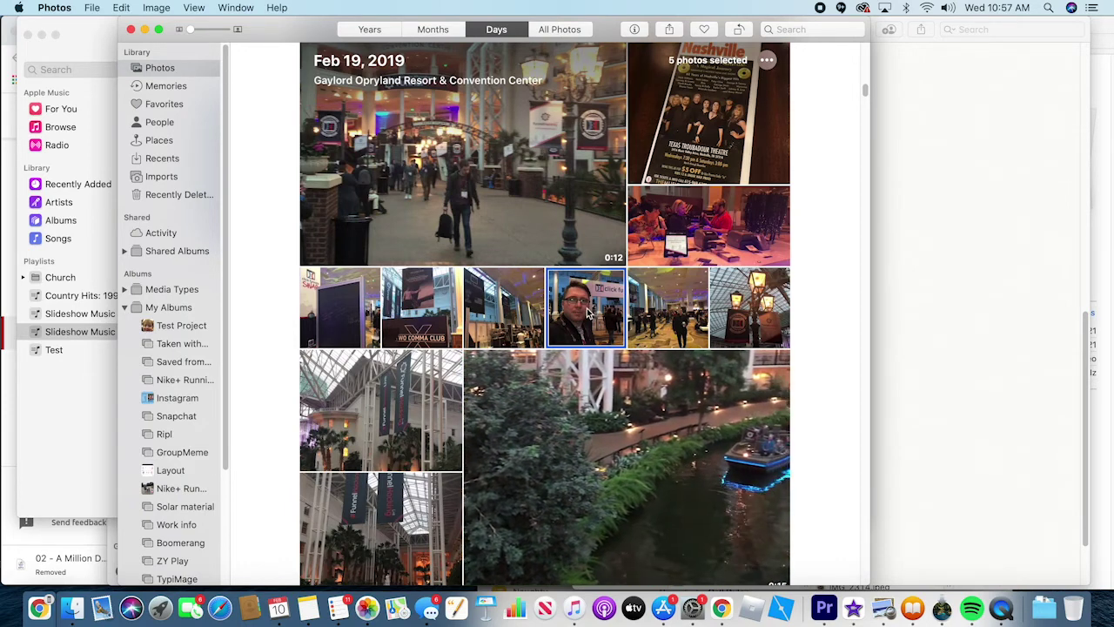
{"action": "right_click", "coordinate": [589, 309]}
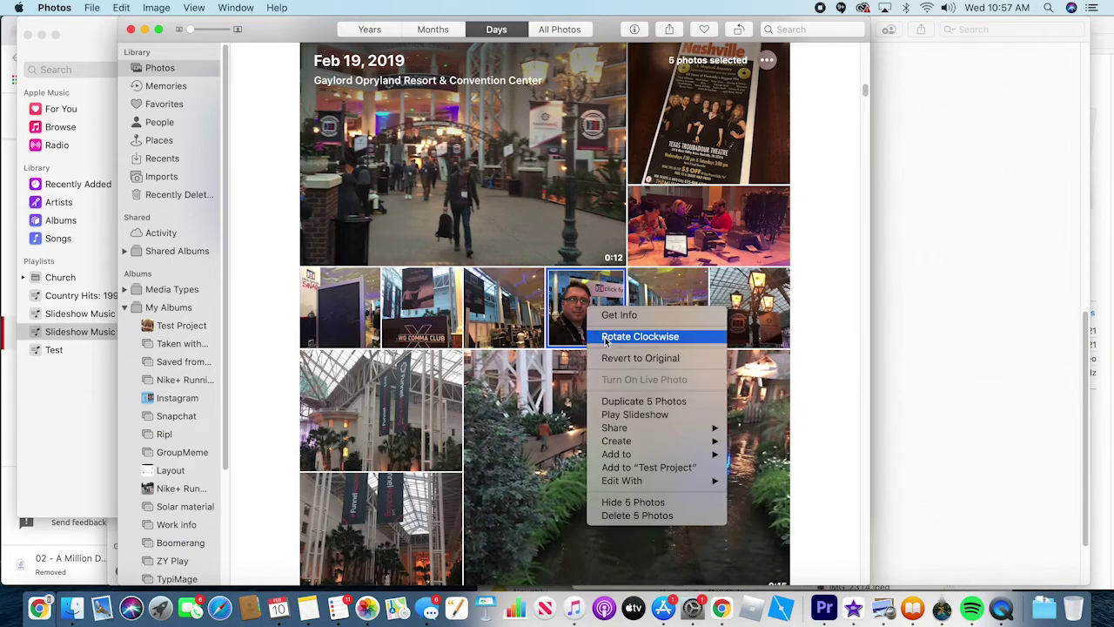
{"action": "mouse_move", "coordinate": [636, 455]}
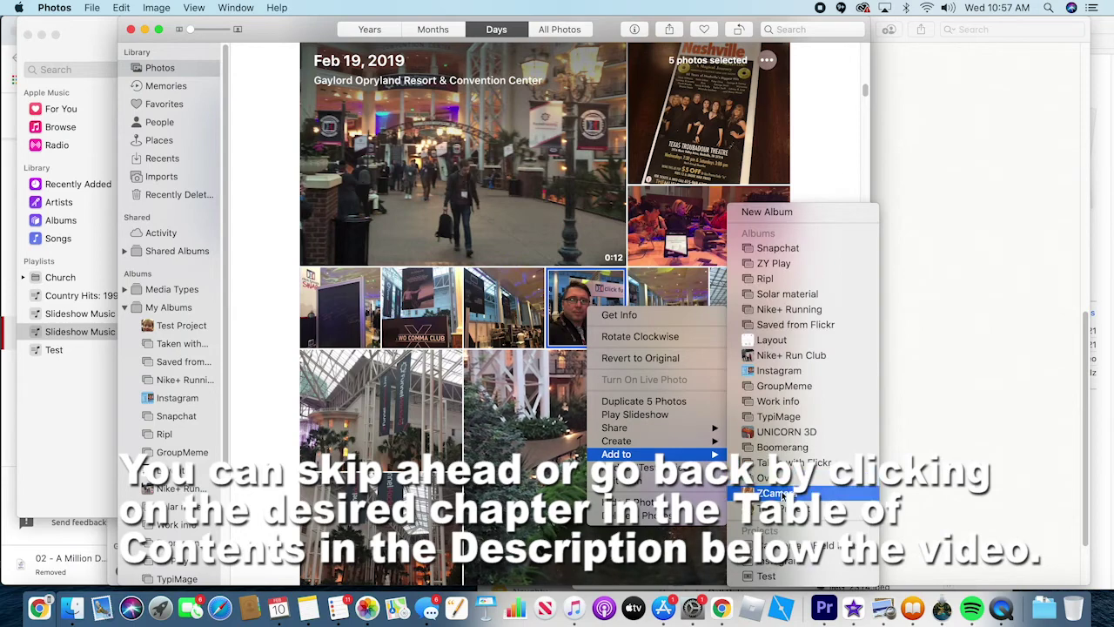
{"action": "left_click", "coordinate": [777, 492]}
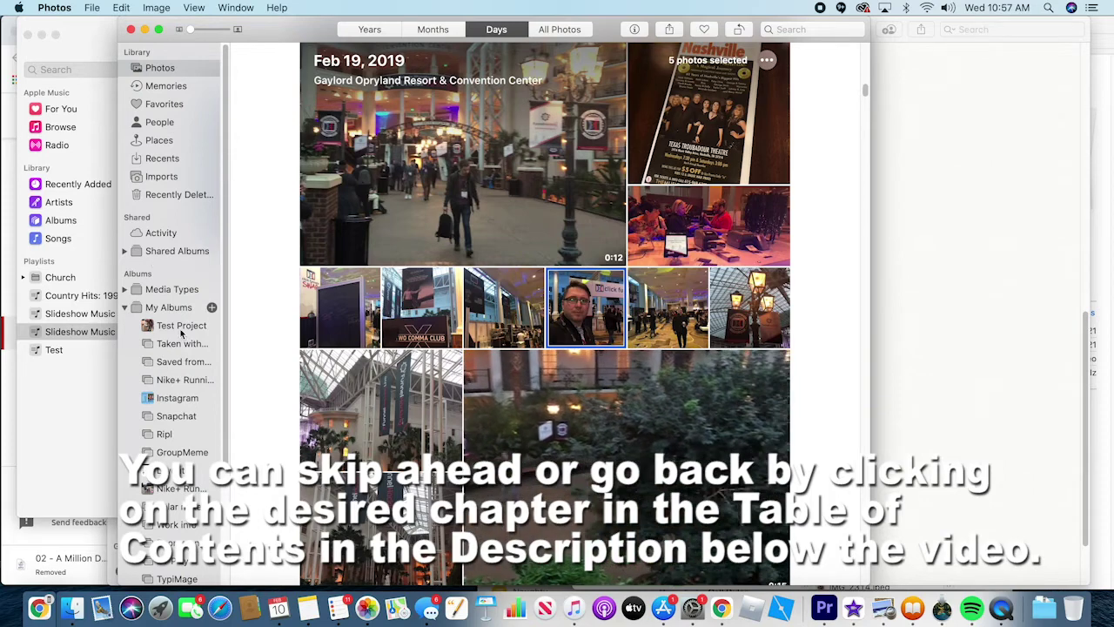
- Open the Test Project album and remove the photo IMG_2884.HEIC from it
{"action": "left_click", "coordinate": [130, 308]}
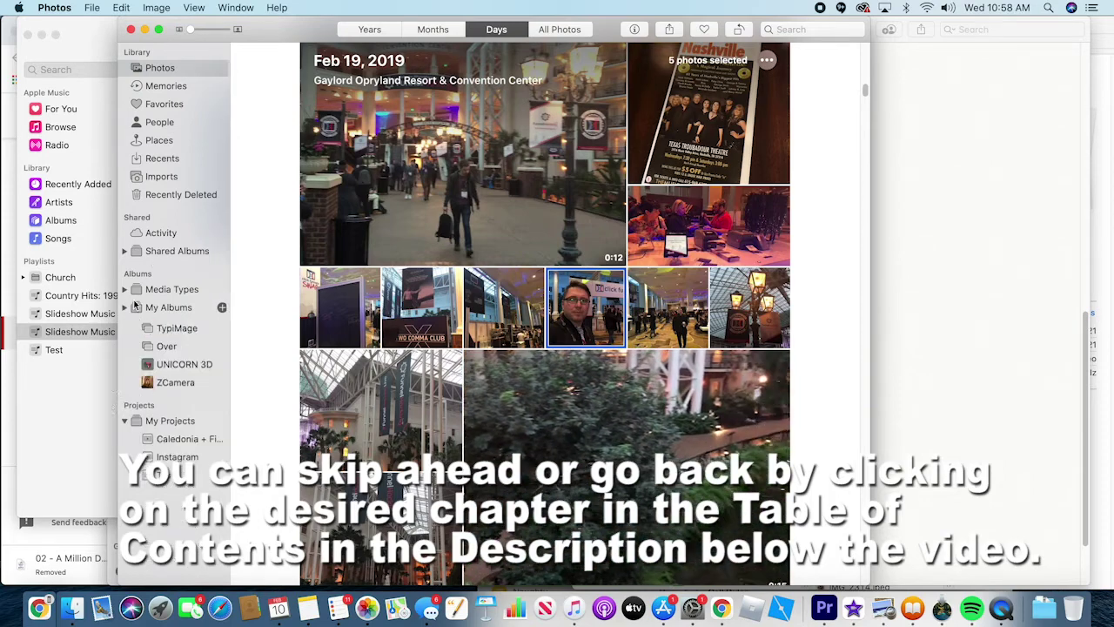
{"action": "left_click", "coordinate": [128, 308]}
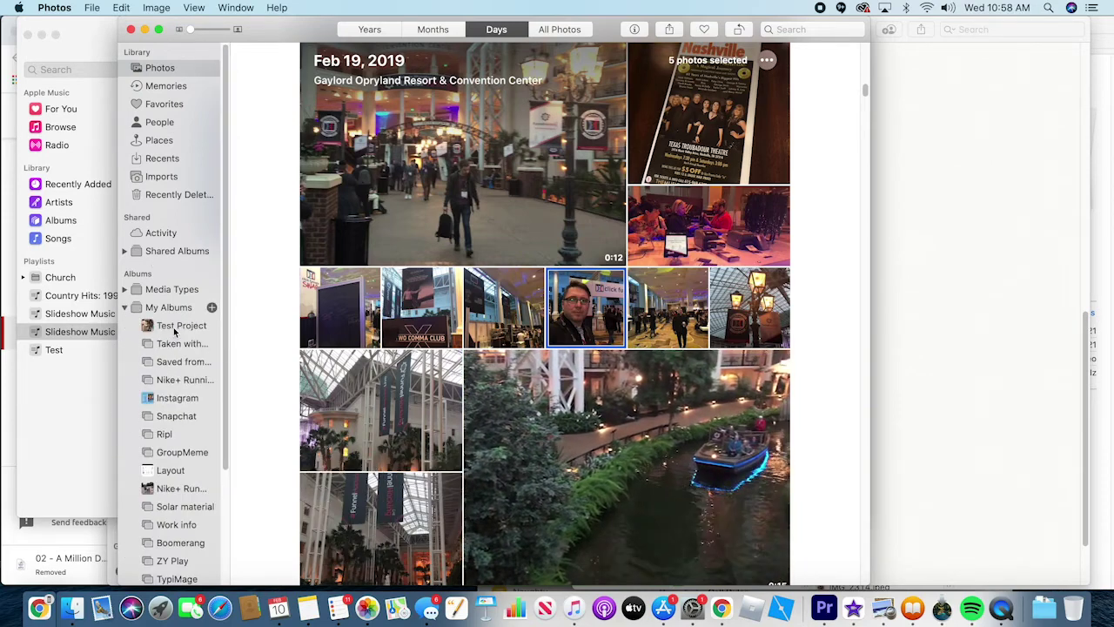
{"action": "left_click", "coordinate": [178, 326]}
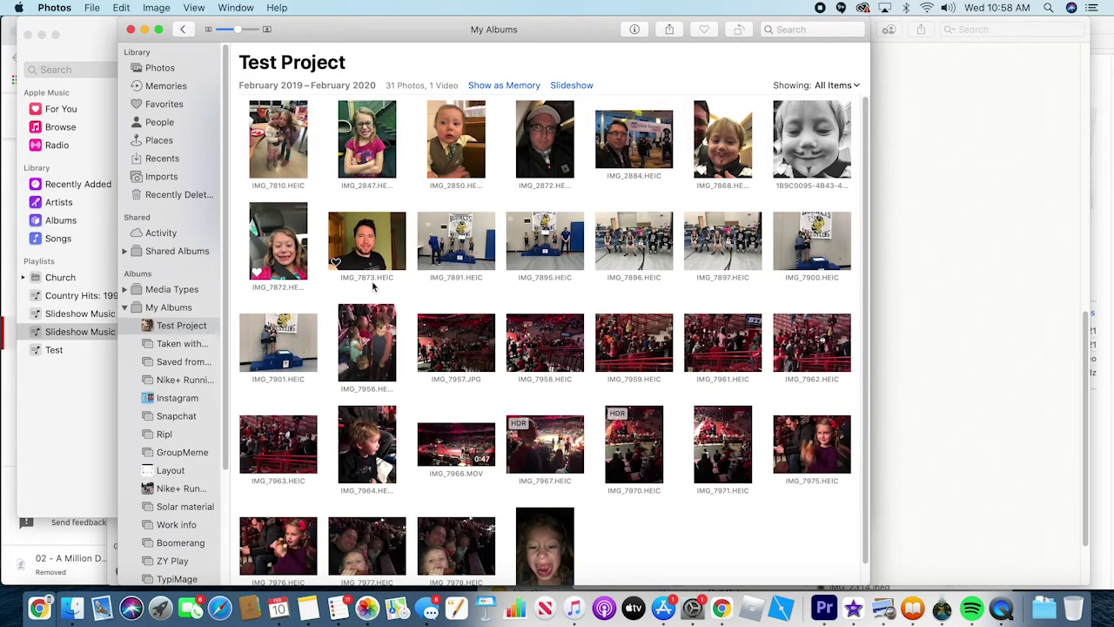
{"action": "left_click", "coordinate": [274, 165]}
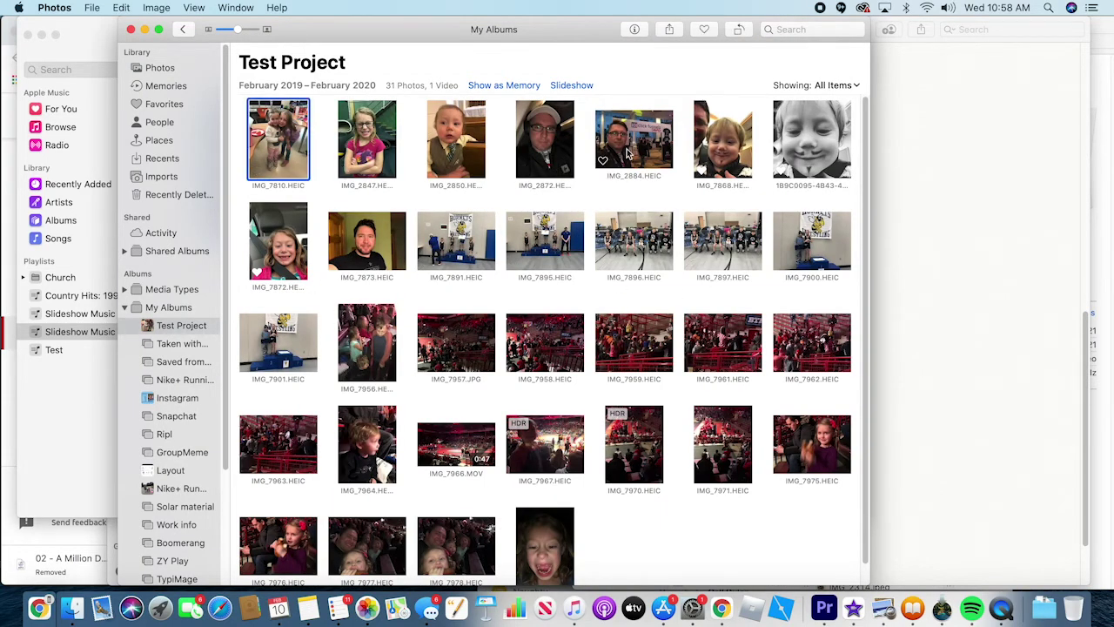
{"action": "left_click", "coordinate": [659, 162]}
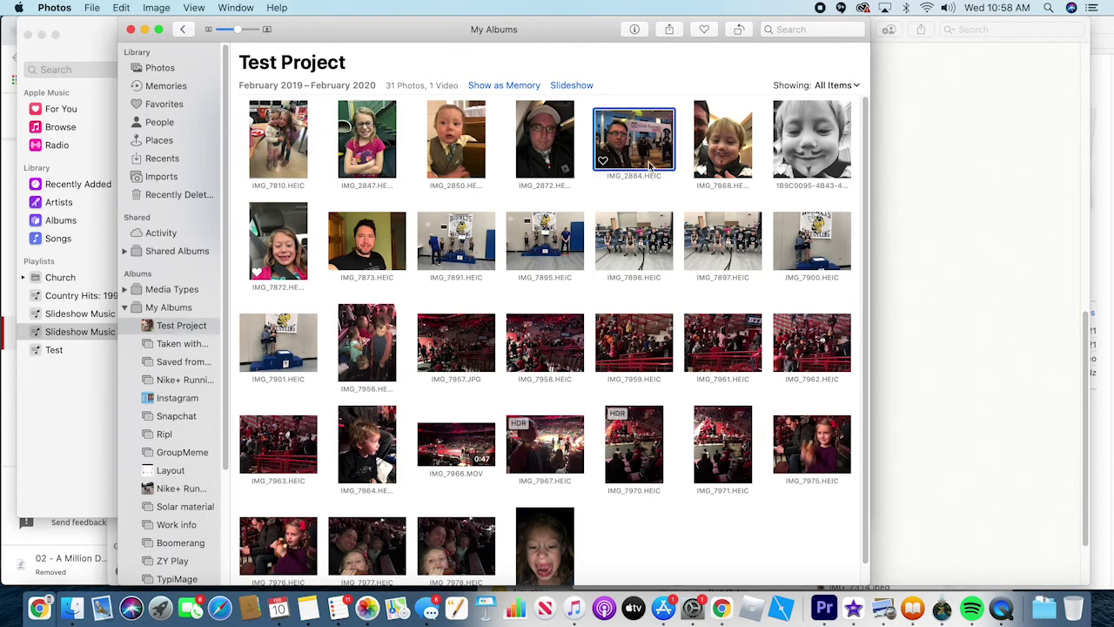
{"action": "right_click", "coordinate": [646, 154]}
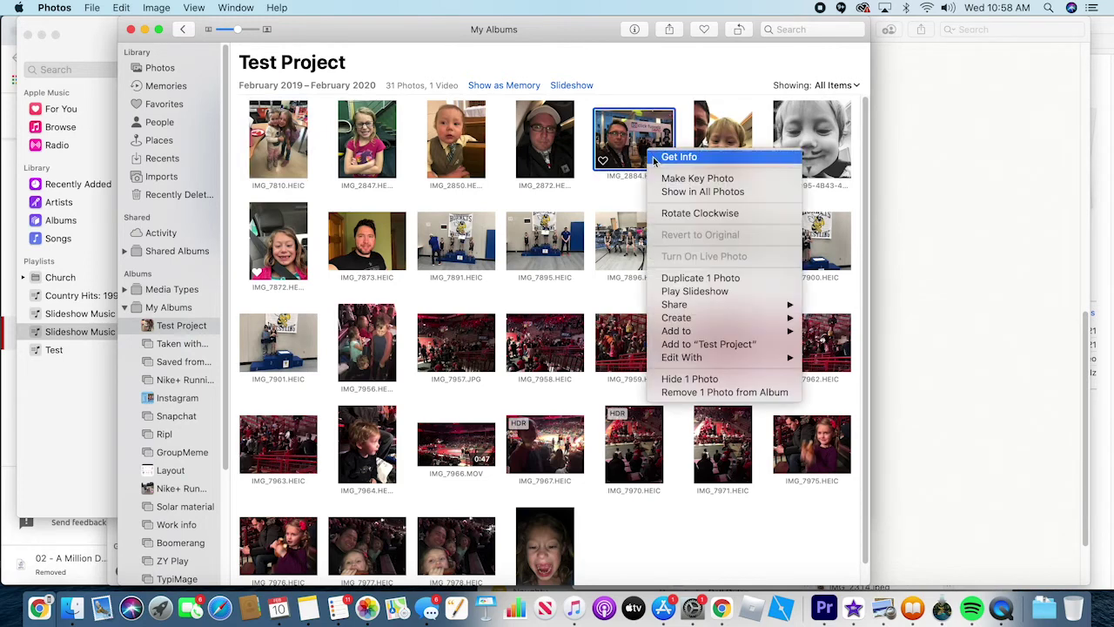
{"action": "left_click", "coordinate": [714, 392]}
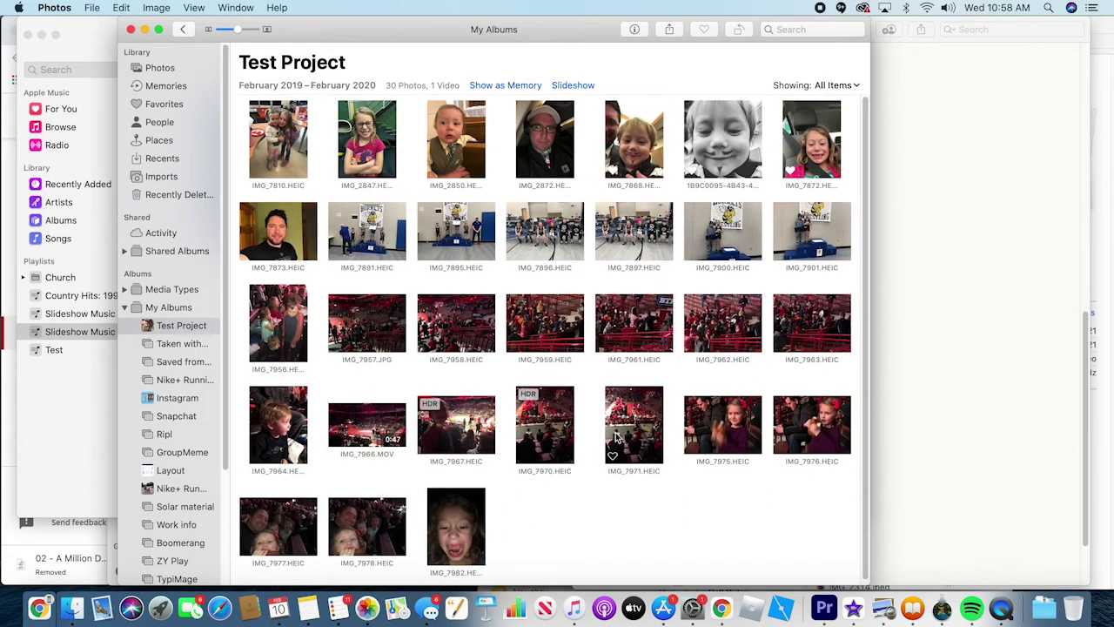
{"action": "left_click", "coordinate": [301, 165]}
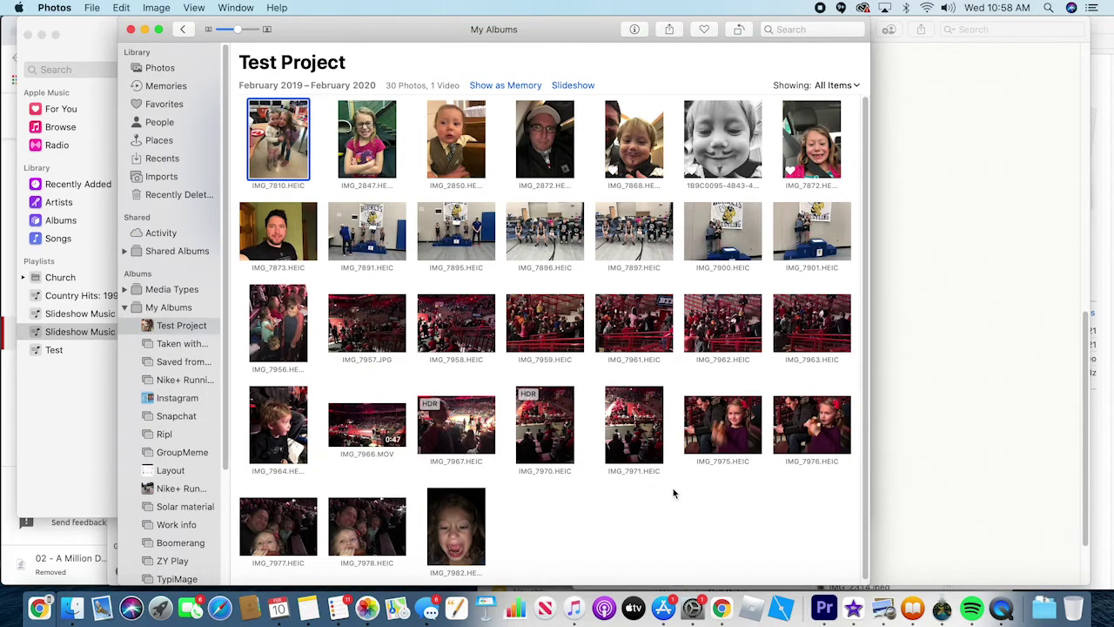
{"action": "left_click", "coordinate": [737, 520]}
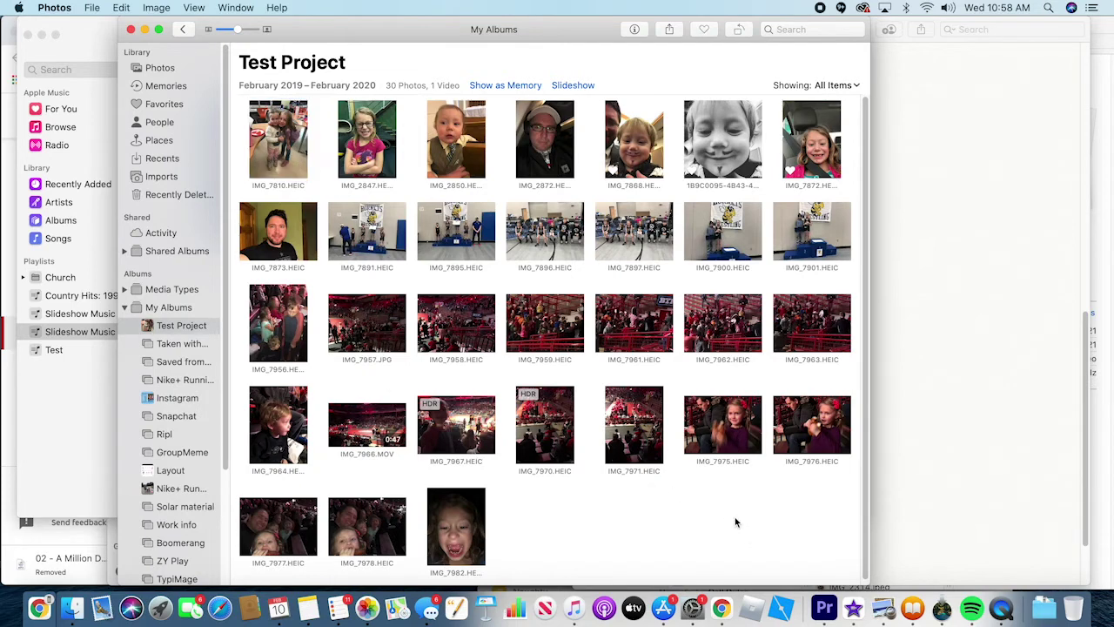
{"action": "left_click", "coordinate": [581, 86]}
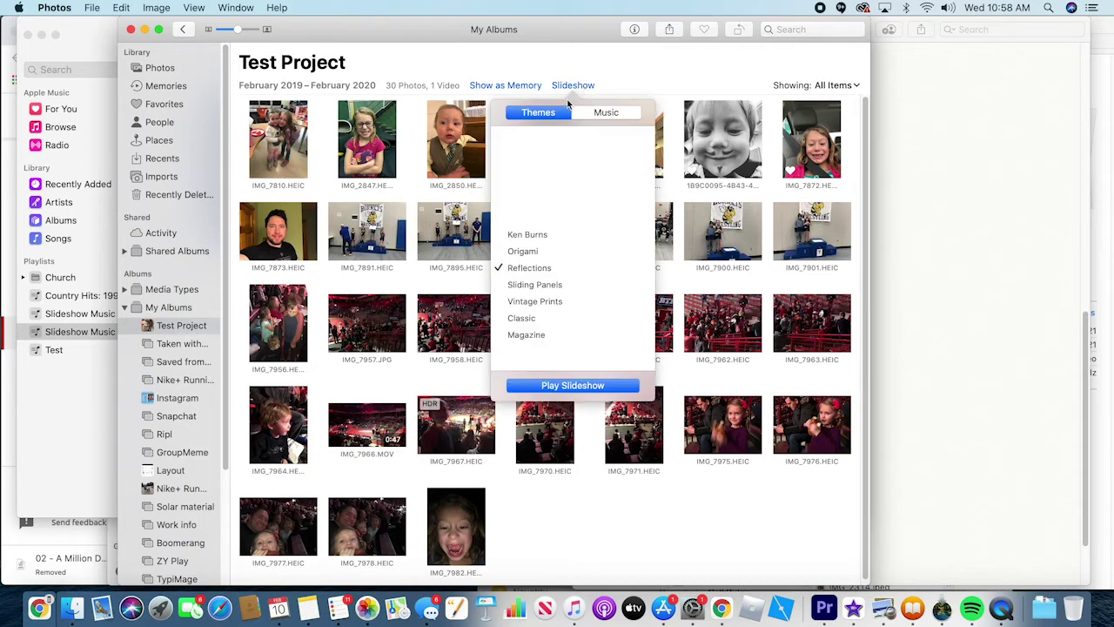
{"action": "left_click", "coordinate": [673, 83]}
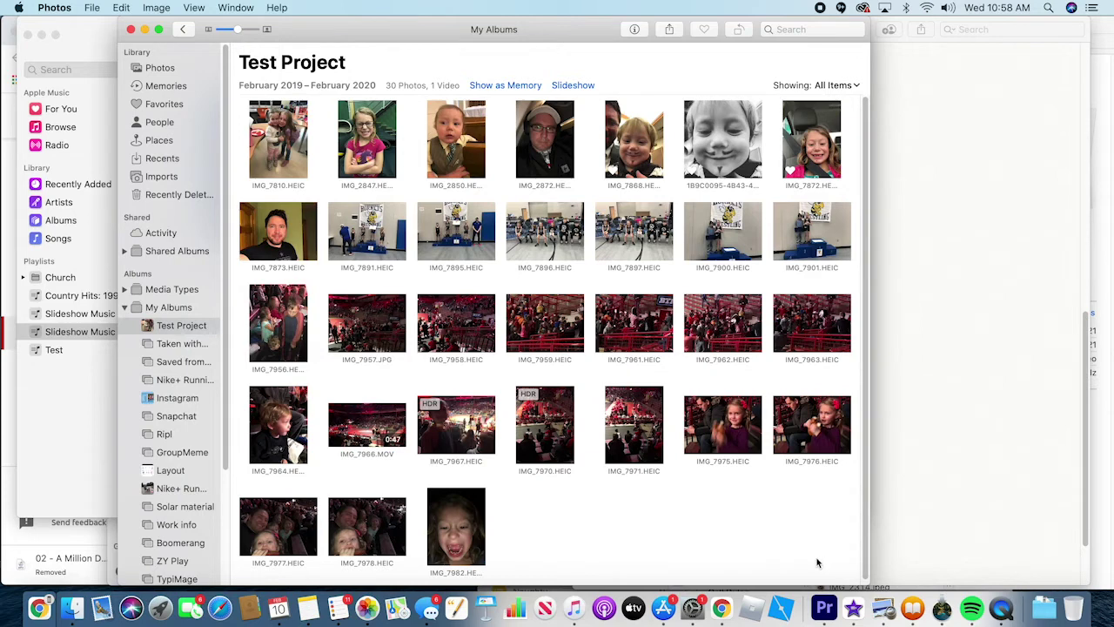
- Create a new slideshow project named Test Project from all the items in the Test Project album
{"action": "key", "text": "super+a"}
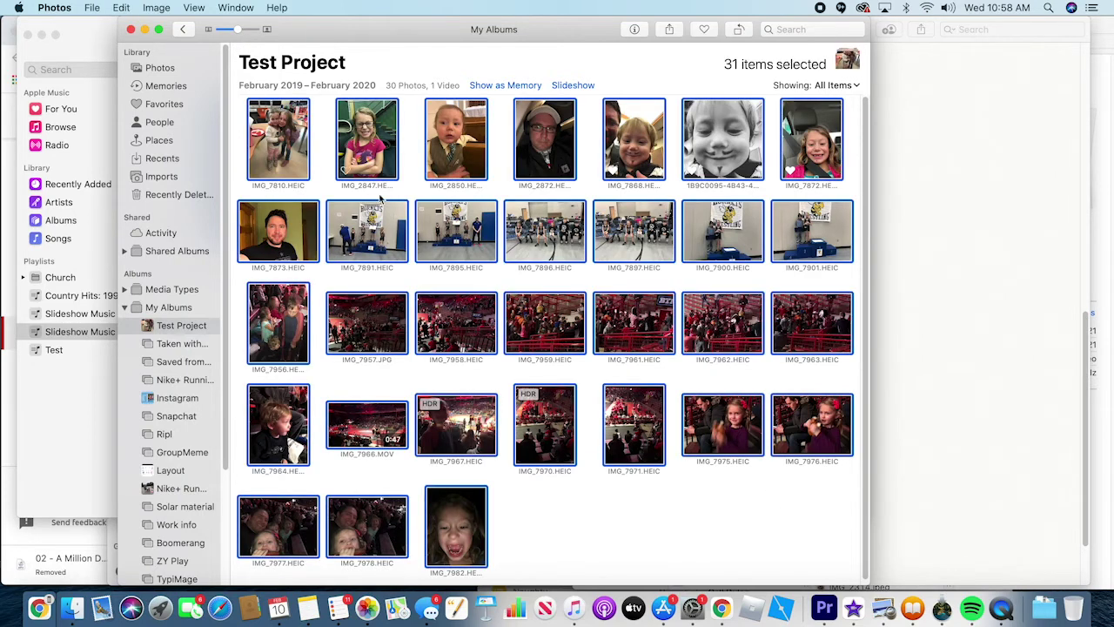
{"action": "right_click", "coordinate": [269, 150]}
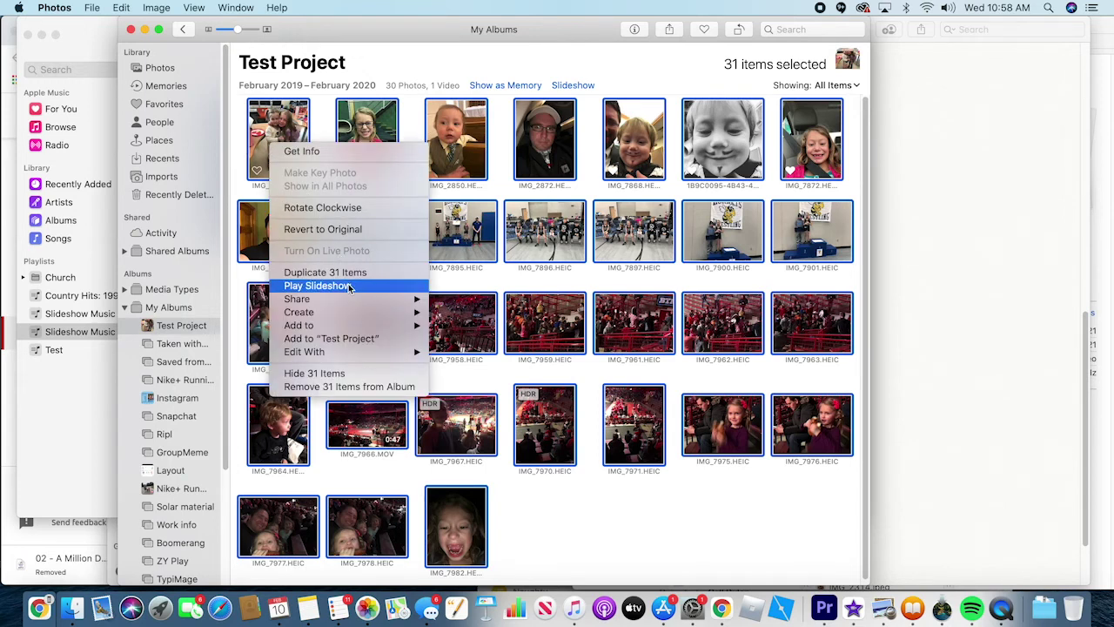
{"action": "mouse_move", "coordinate": [345, 313]}
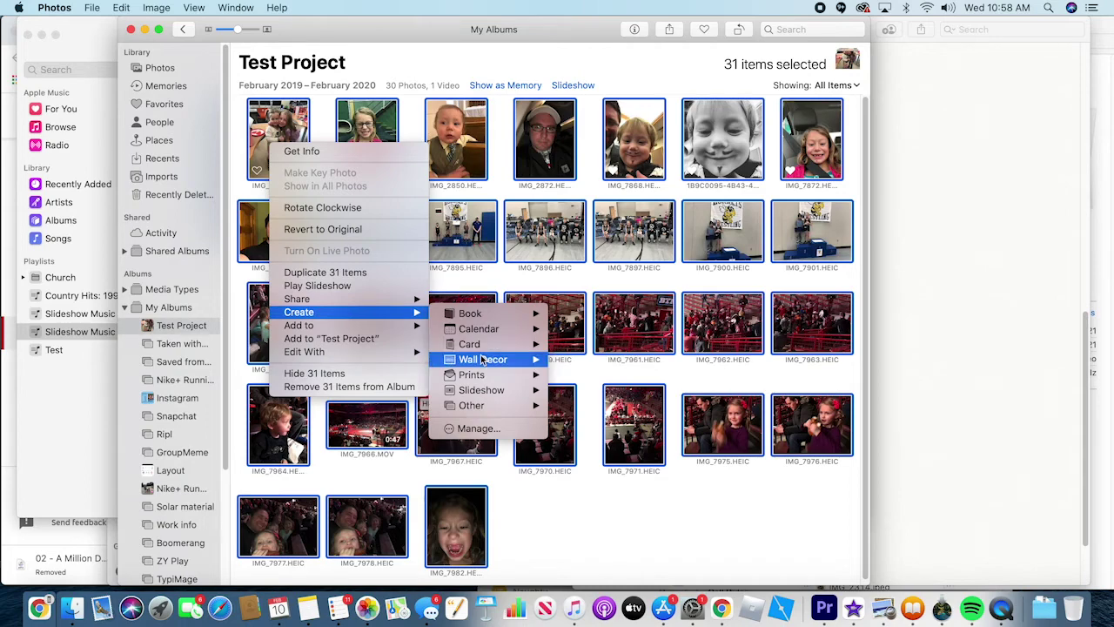
{"action": "mouse_move", "coordinate": [489, 382]}
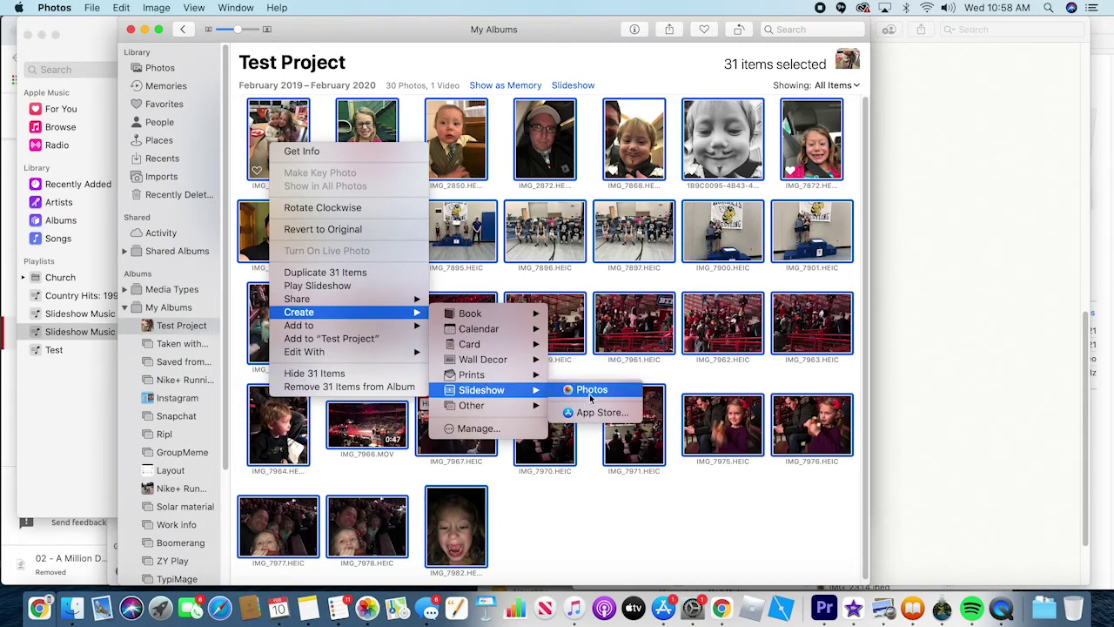
{"action": "left_click", "coordinate": [591, 397]}
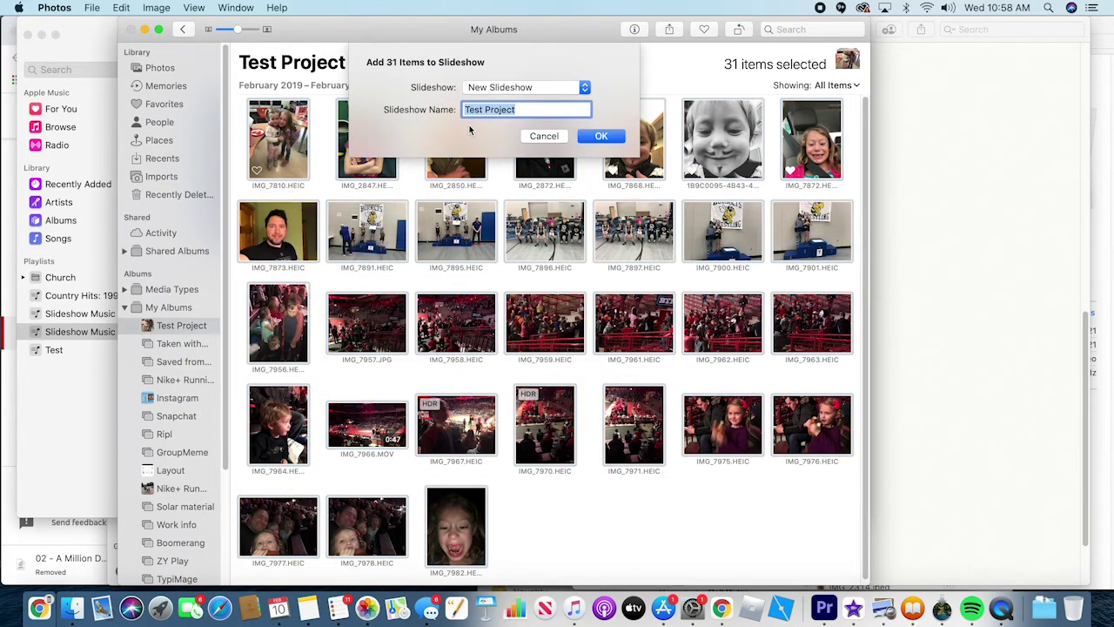
{"action": "left_click", "coordinate": [621, 141]}
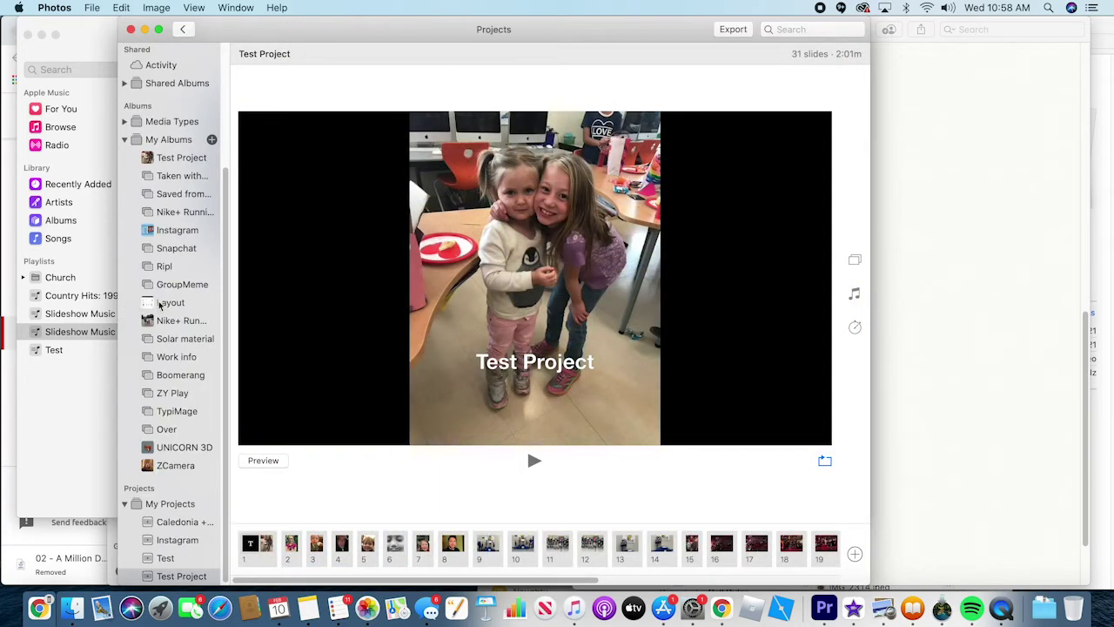
- Collapse the My Albums list and look through all the slides of the Test Project slideshow
{"action": "left_click", "coordinate": [125, 140]}
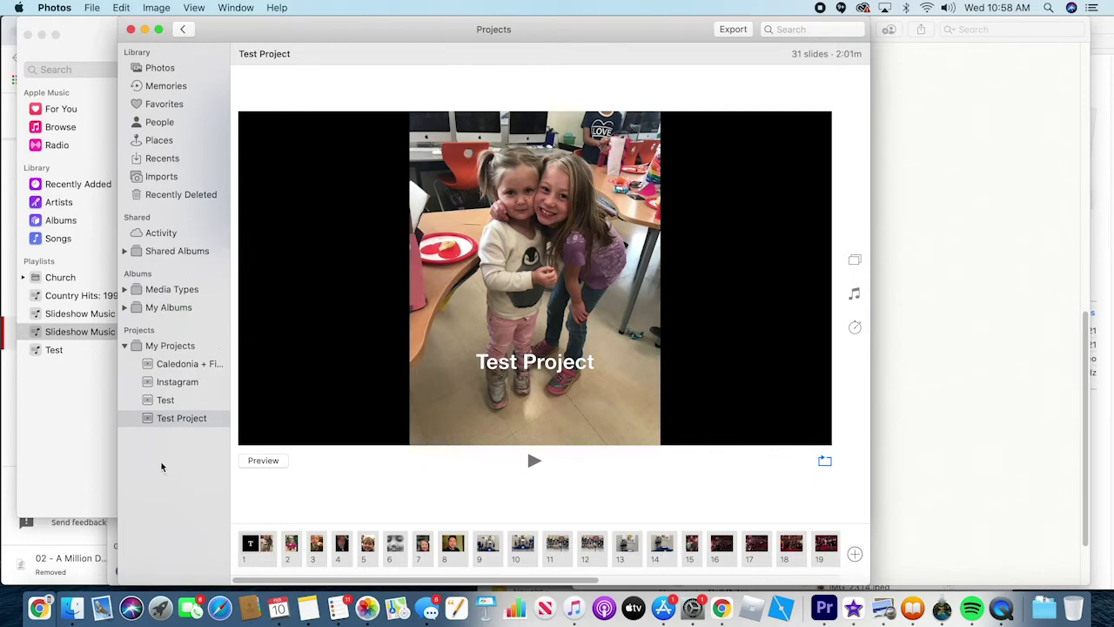
{"action": "left_click", "coordinate": [180, 422]}
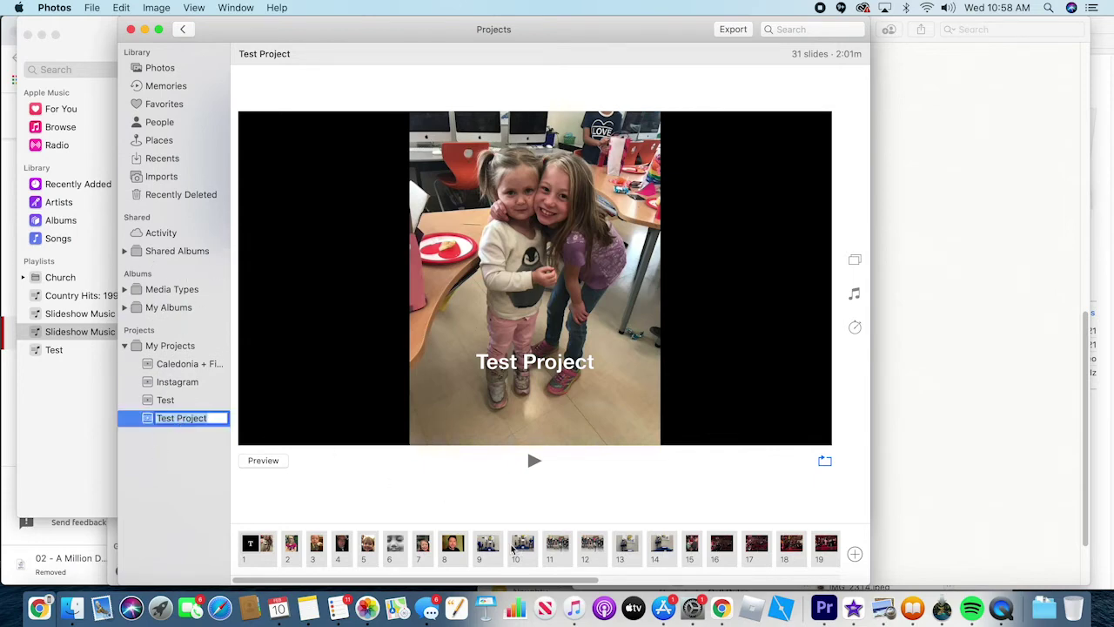
{"action": "left_click", "coordinate": [258, 564]}
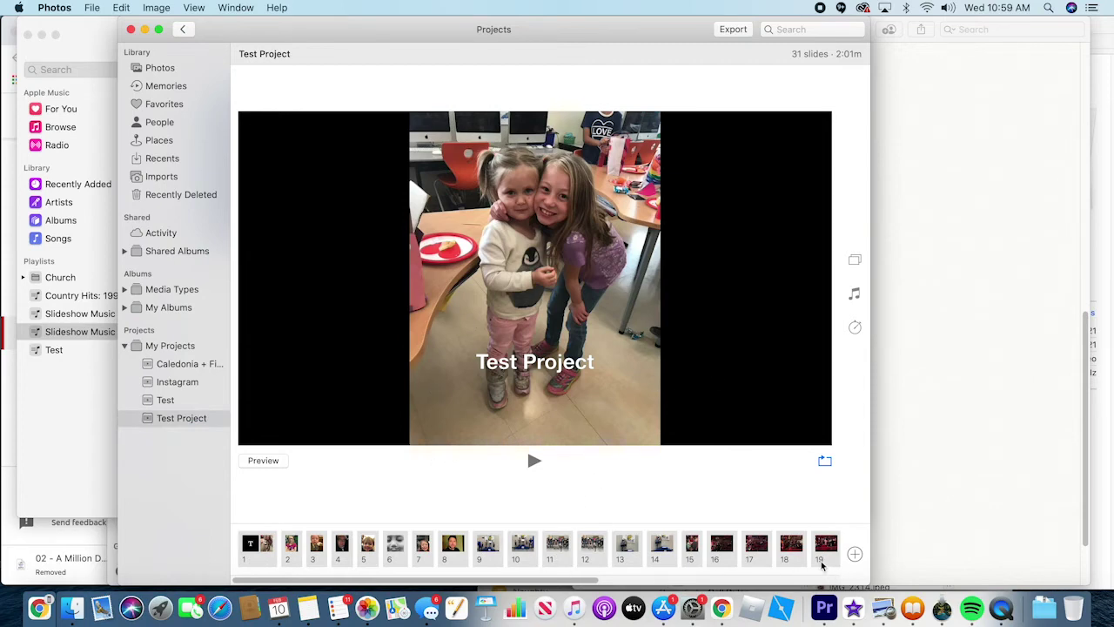
{"action": "left_click_drag", "start_coordinate": [593, 582], "coordinate": [862, 611]}
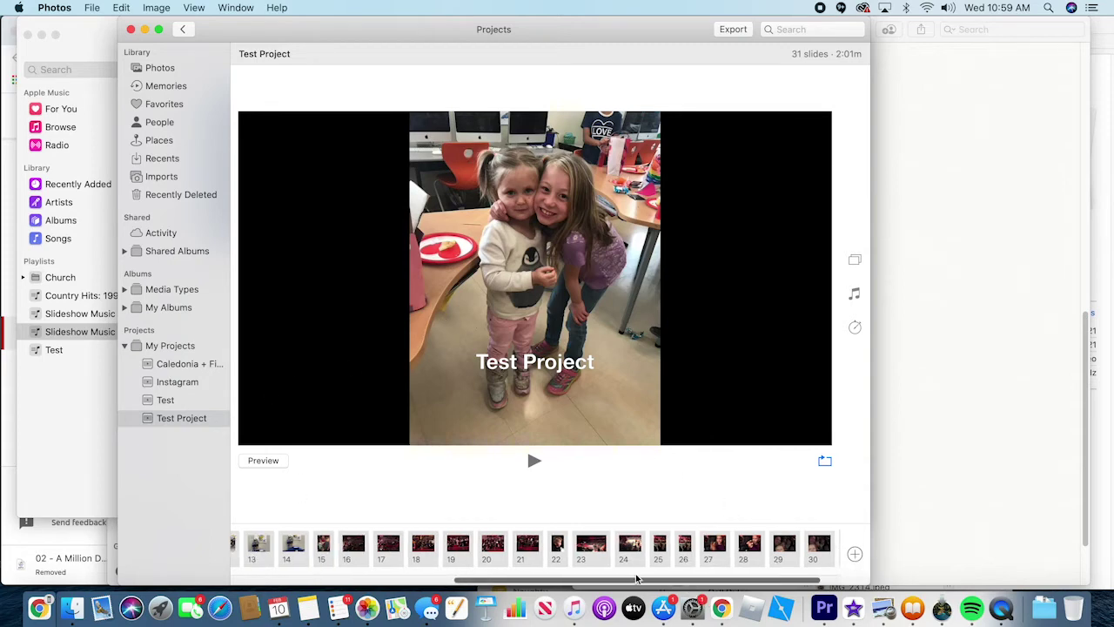
{"action": "scroll", "coordinate": [246, 554], "scroll_direction": "left", "scroll_amount": 10}
- Change the title text on the first slide to "Random Pics"
{"action": "left_click", "coordinate": [518, 365]}
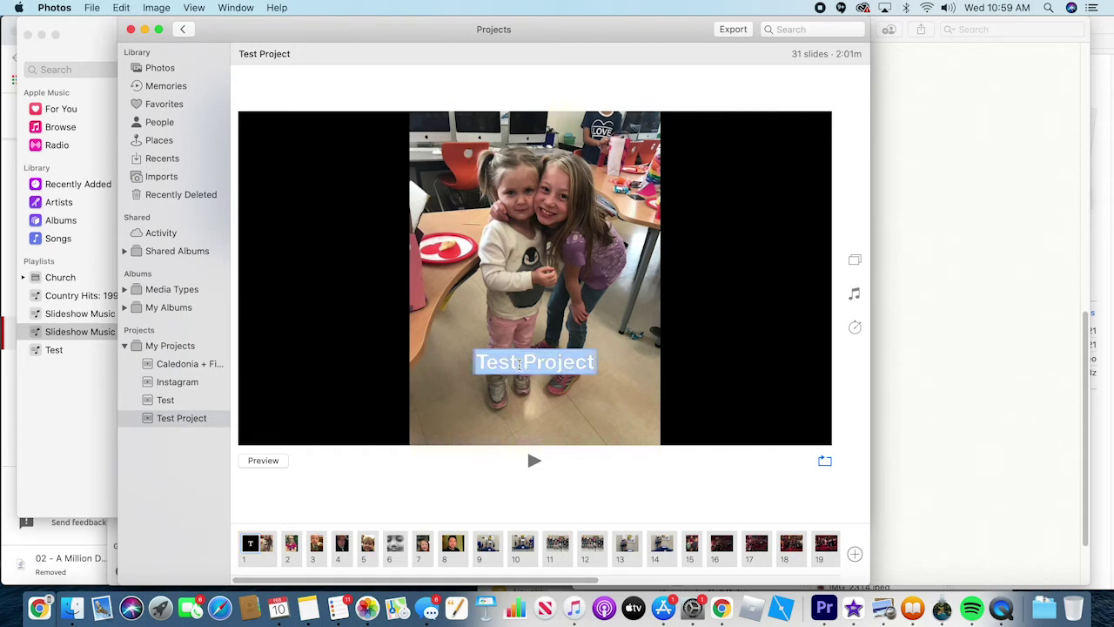
{"action": "type", "text": "Random"}
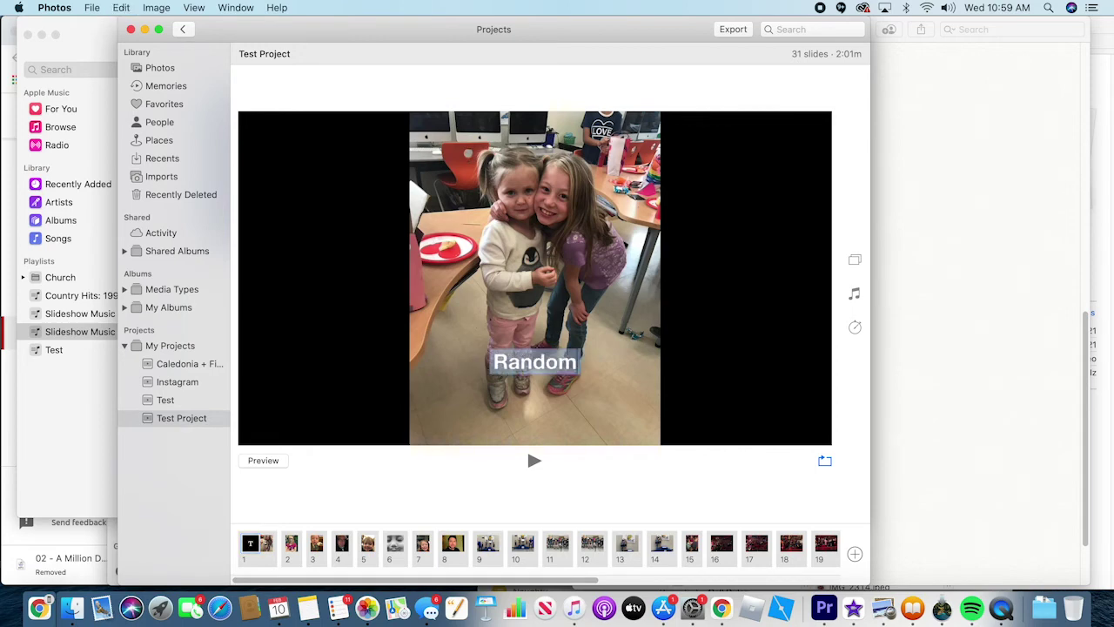
{"action": "type", "text": " Pics"}
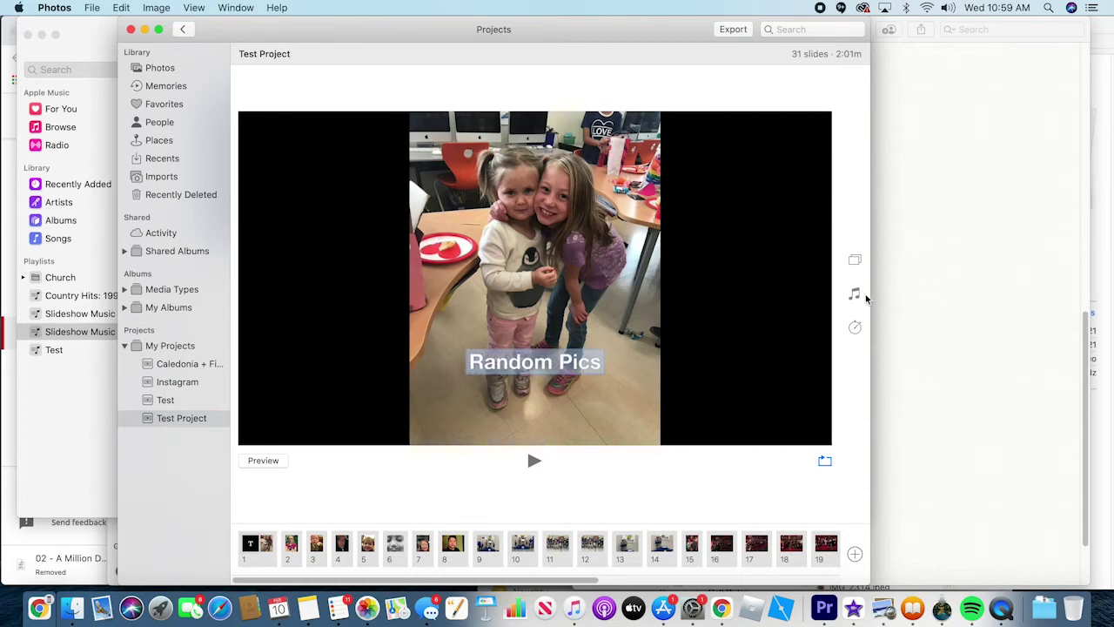
{"action": "left_click", "coordinate": [733, 458]}
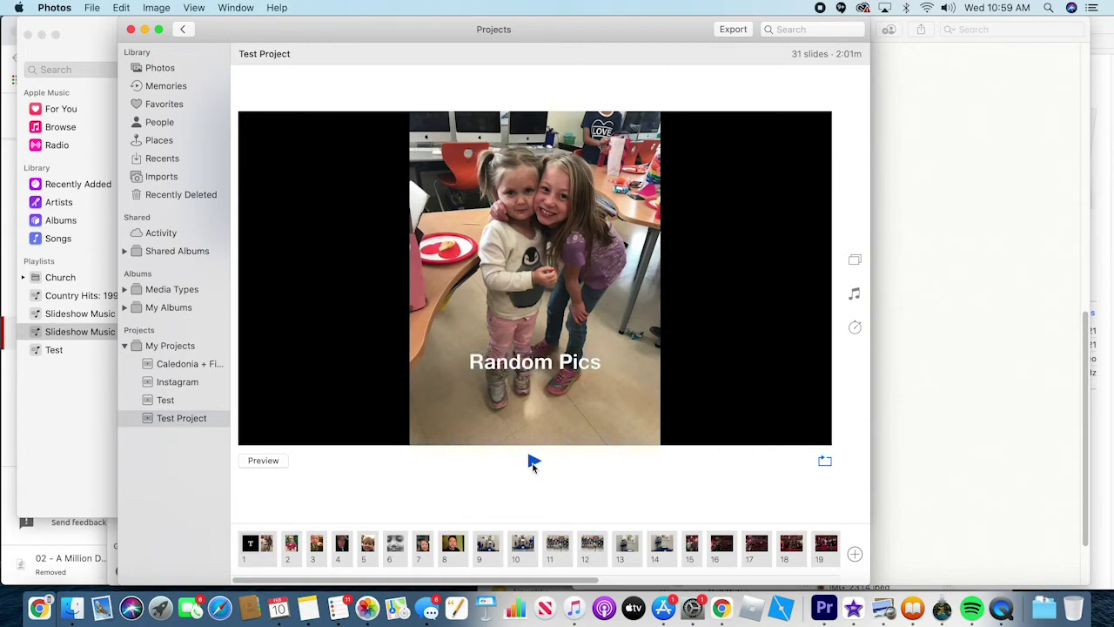
- Play the slideshow full screen, close it, and briefly run the in-window preview
{"action": "left_click", "coordinate": [533, 460]}
{"action": "mouse_move", "coordinate": [447, 484]}
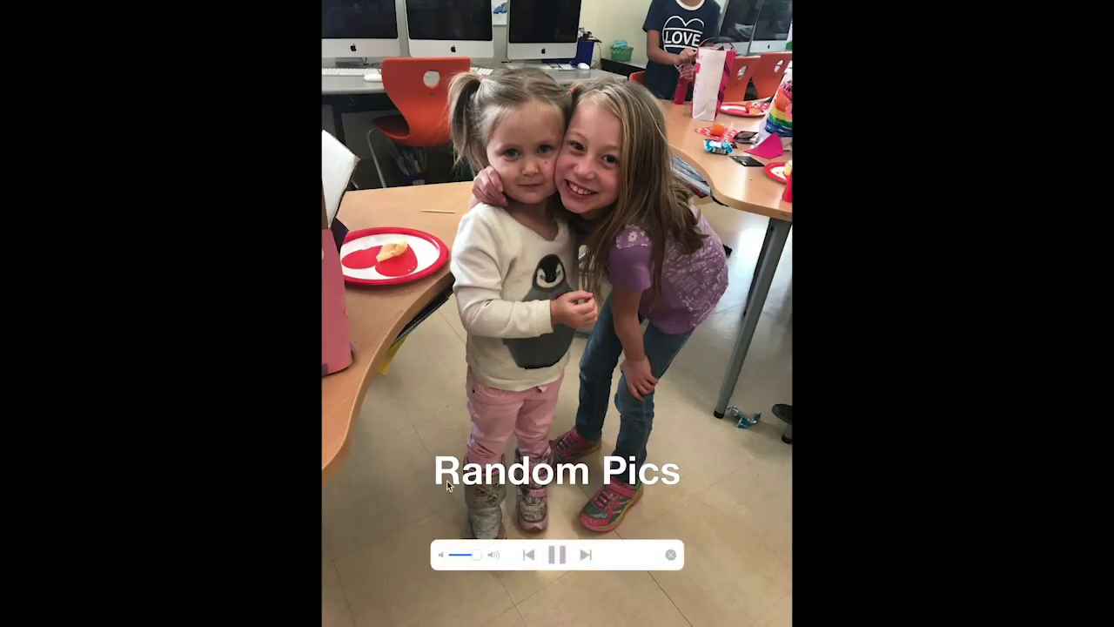
{"action": "left_click", "coordinate": [670, 555]}
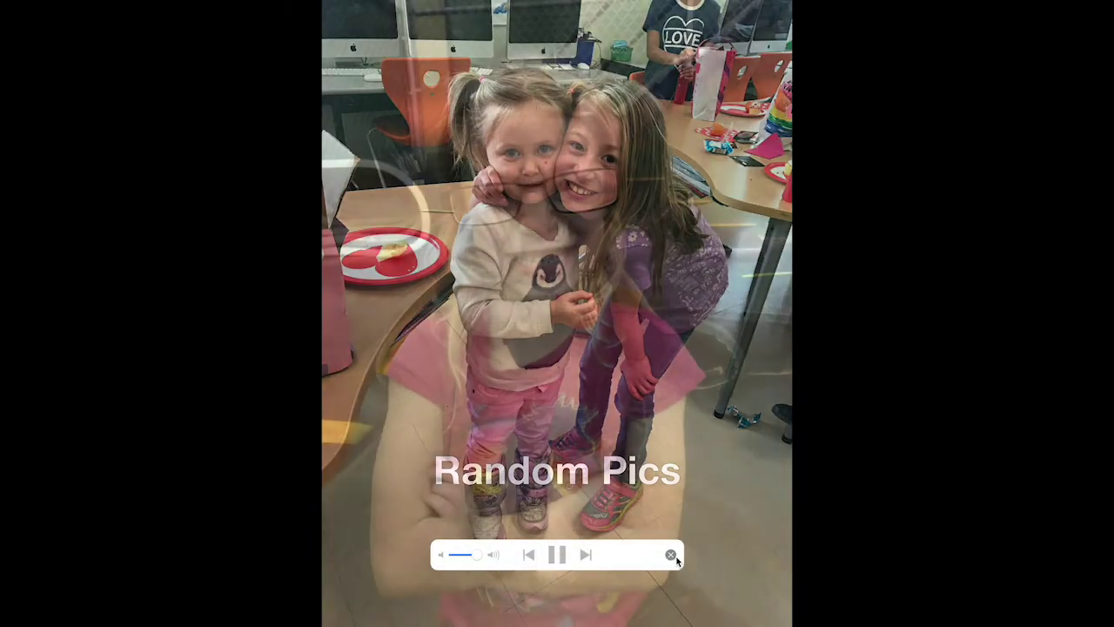
{"action": "left_click", "coordinate": [285, 464]}
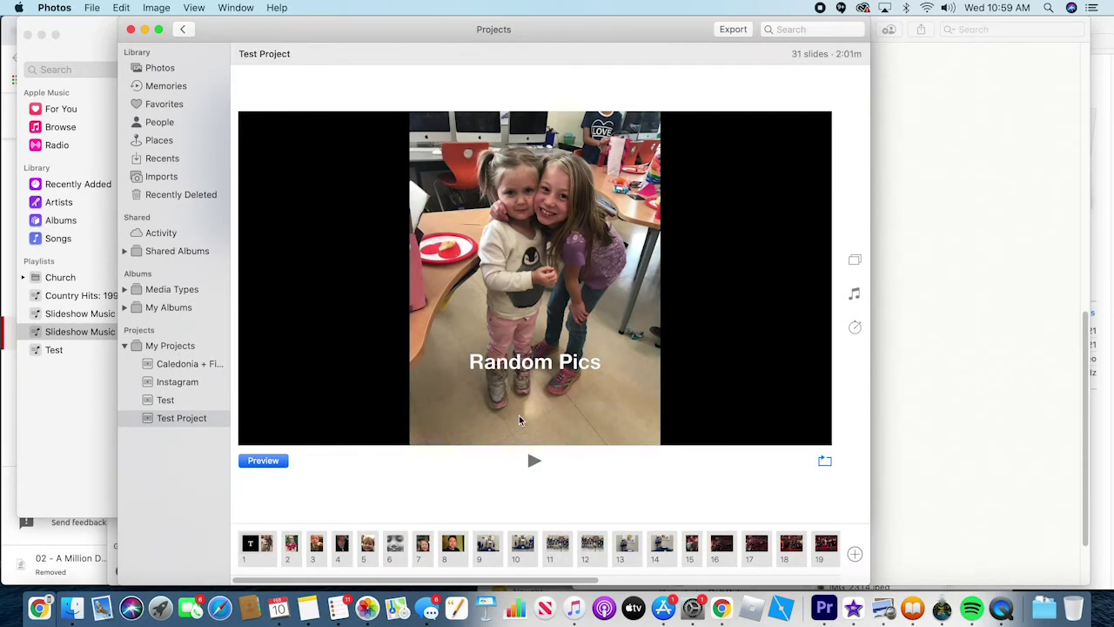
{"action": "left_click", "coordinate": [265, 461]}
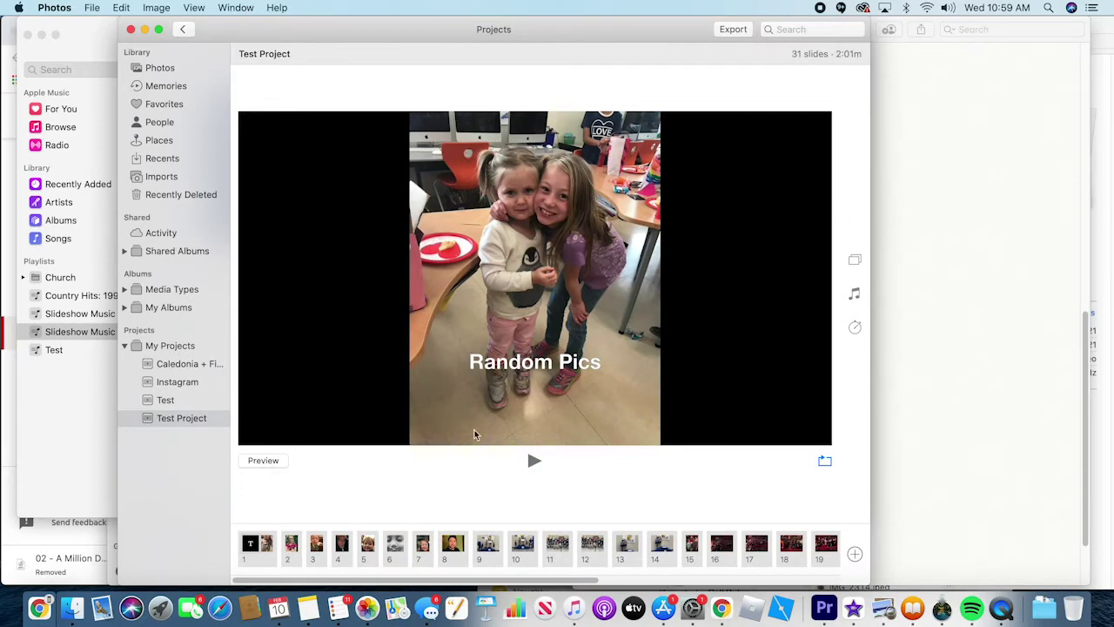
- Try the Ken Burns and Origami themes on the slideshow, previewing each one
{"action": "left_click", "coordinate": [856, 261]}
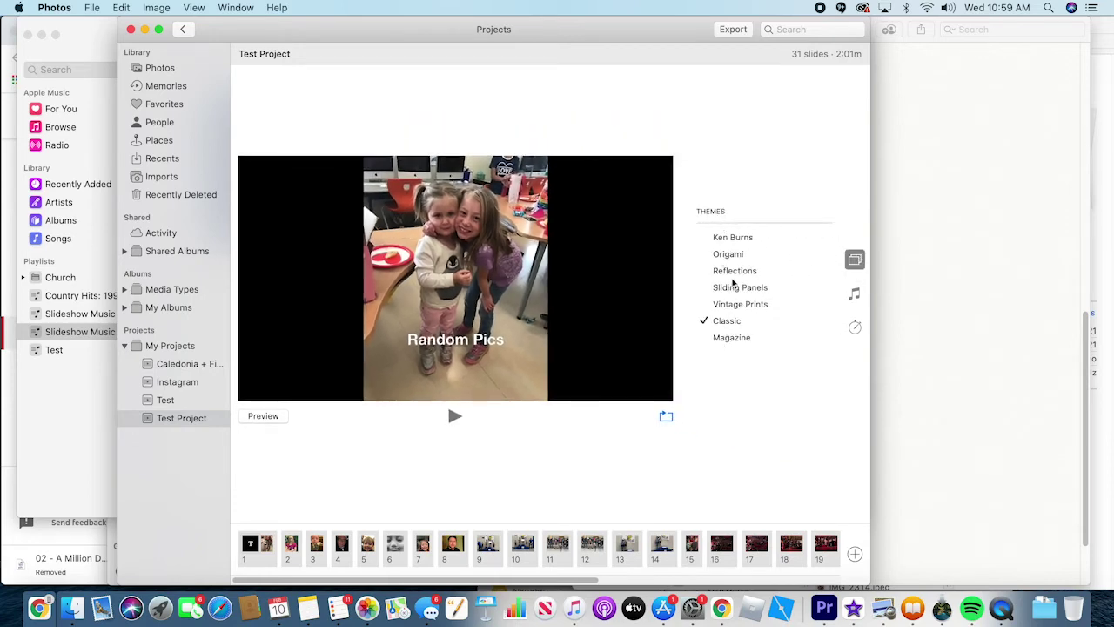
{"action": "left_click", "coordinate": [731, 238]}
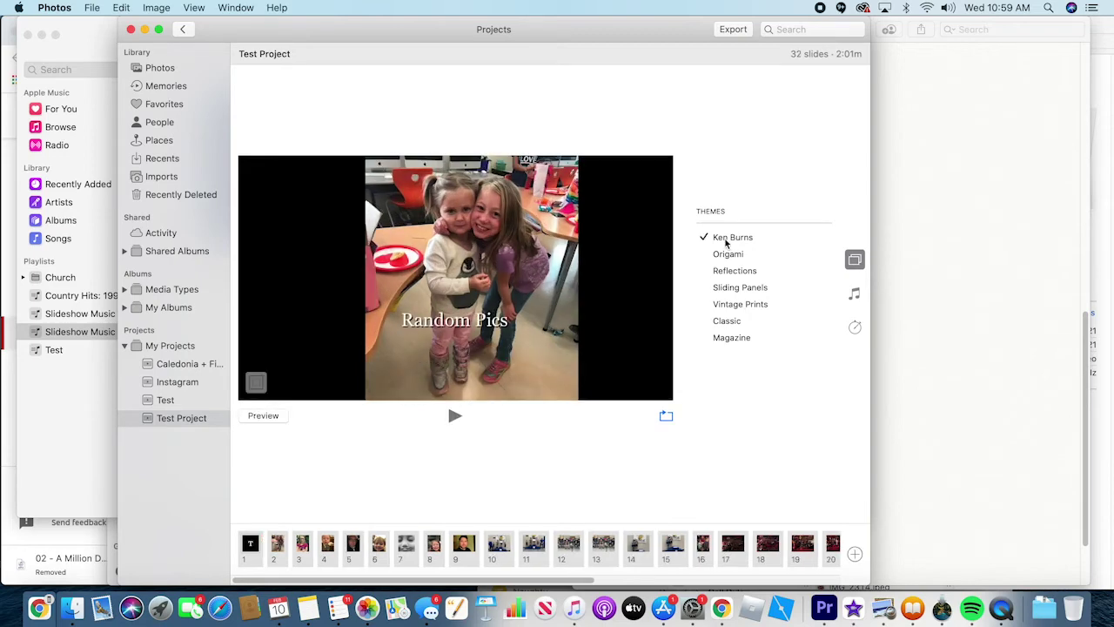
{"action": "left_click", "coordinate": [262, 416]}
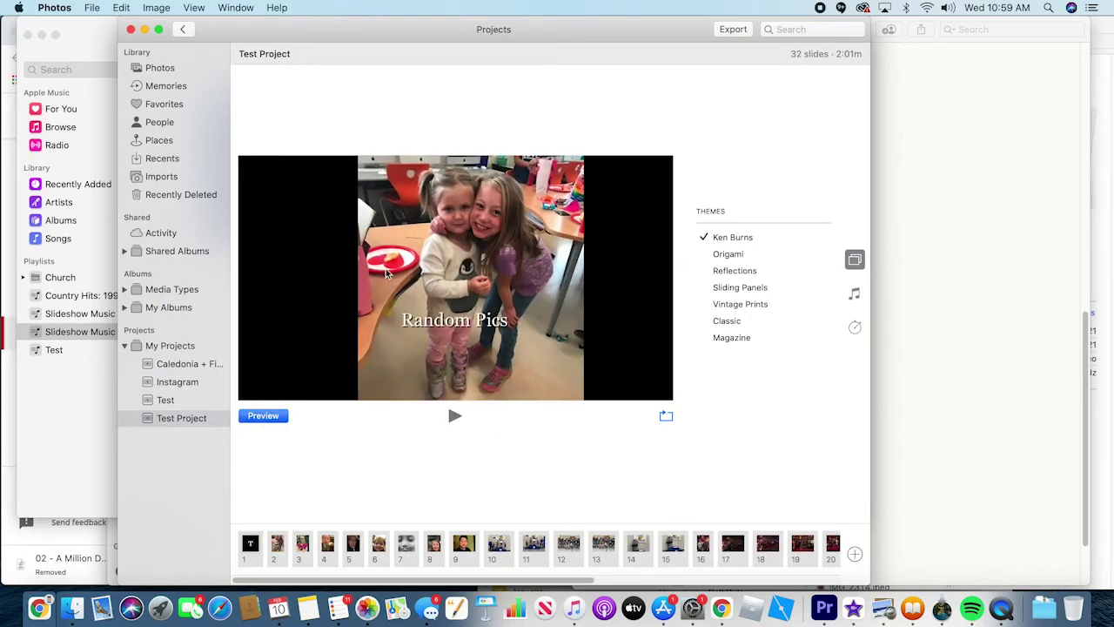
{"action": "left_click", "coordinate": [727, 254]}
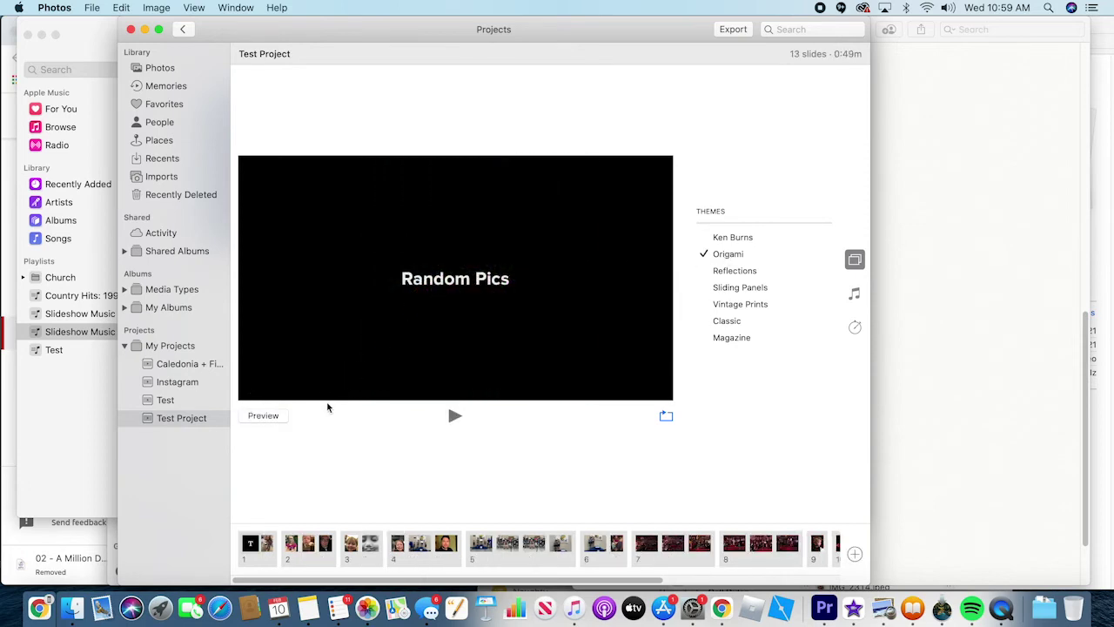
{"action": "left_click", "coordinate": [284, 420]}
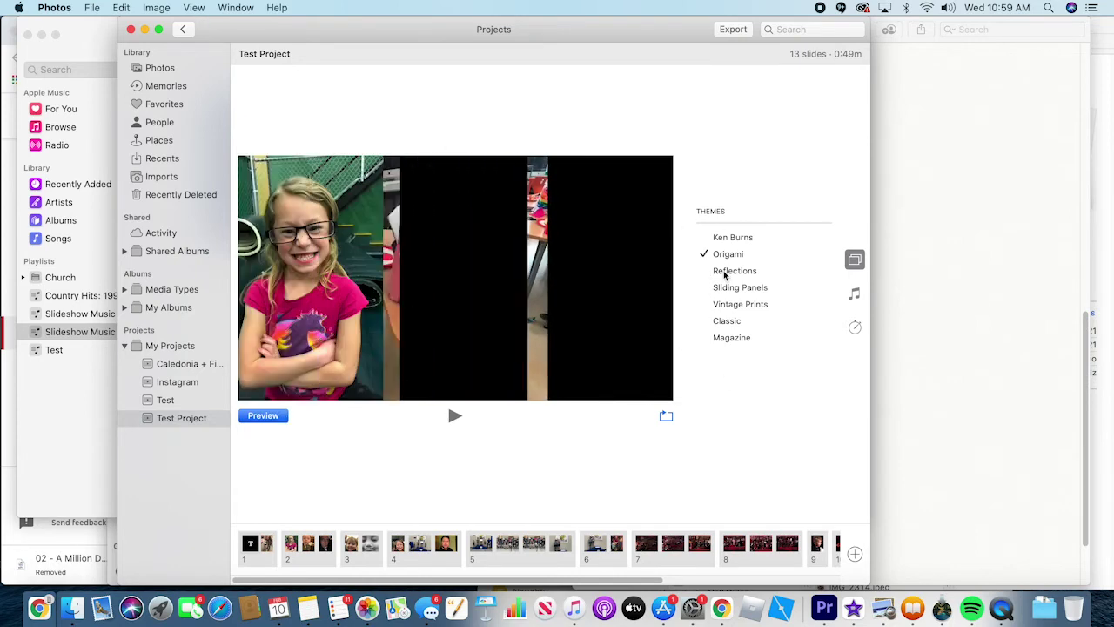
- Apply the Reflections theme to the slideshow, preview it and stop the preview
{"action": "left_click", "coordinate": [725, 272]}
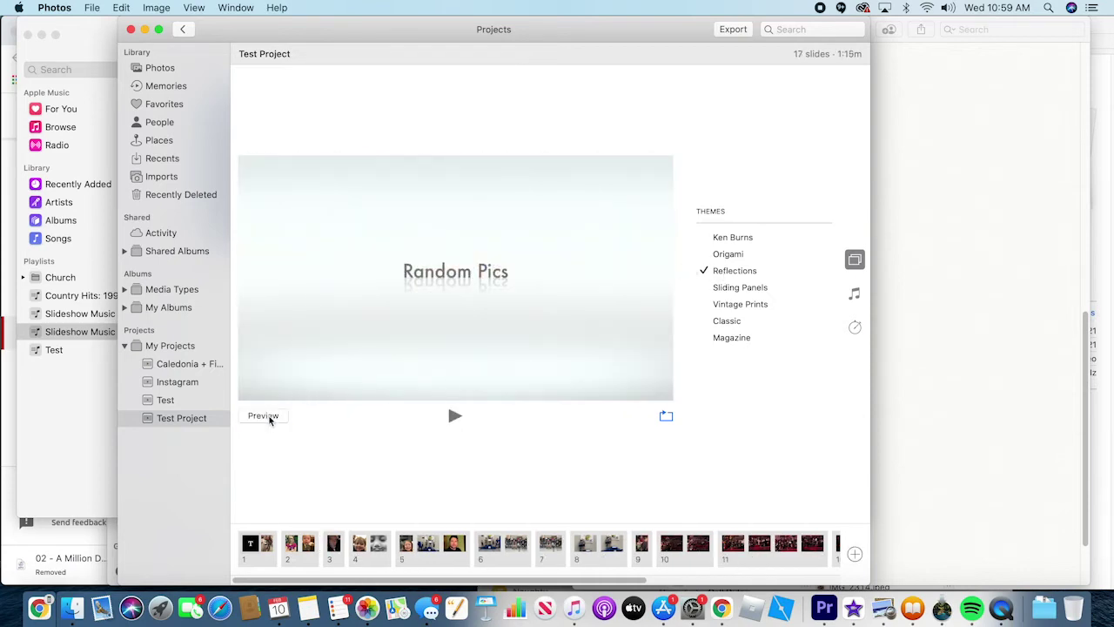
{"action": "left_click", "coordinate": [269, 418]}
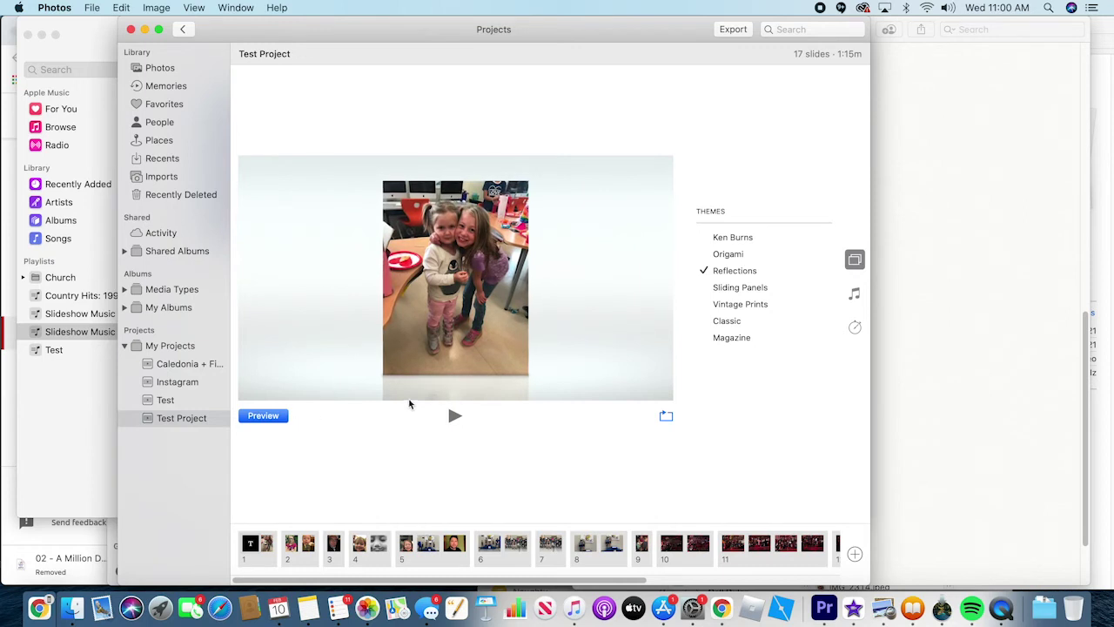
{"action": "left_click", "coordinate": [281, 419]}
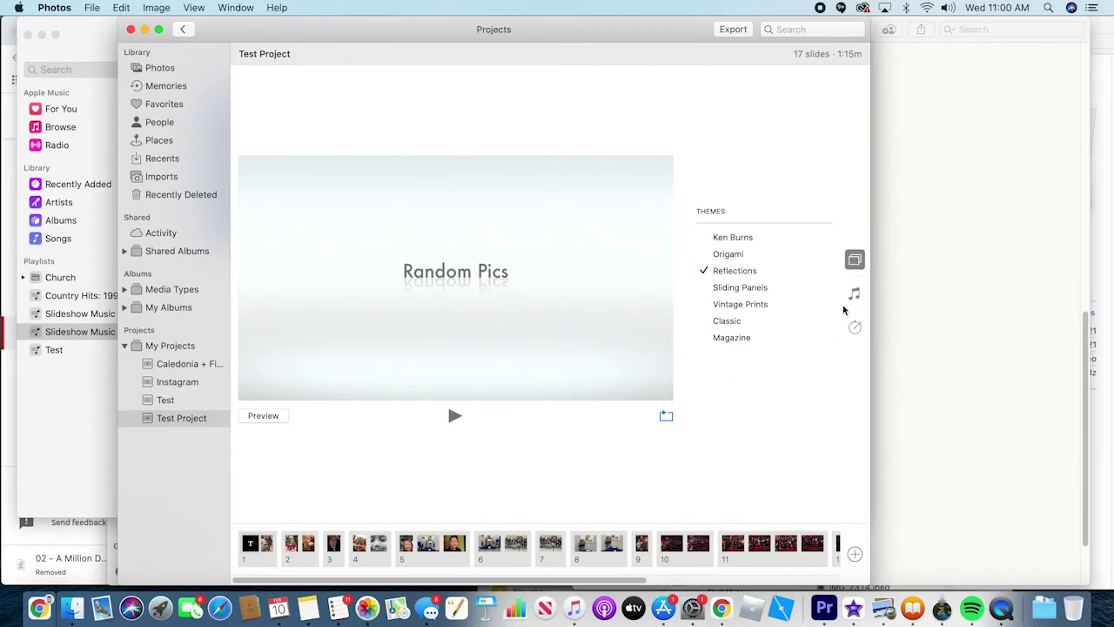
- Browse the slideshow's music library for available songs, check the Slideshow Music playlist in the Music app, and return to Photos
{"action": "left_click", "coordinate": [856, 295]}
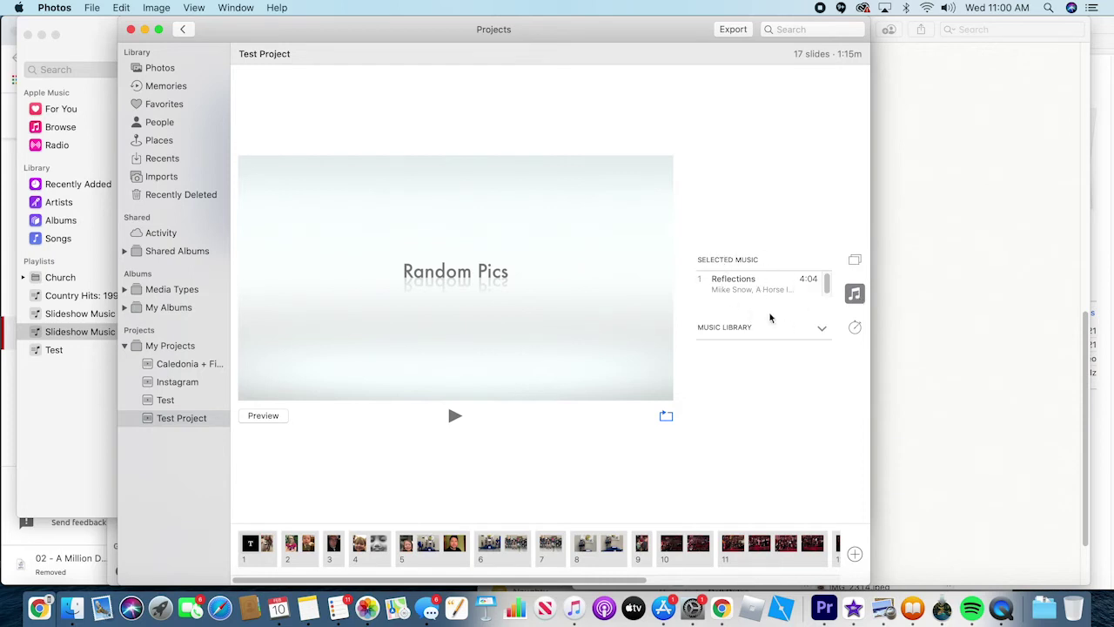
{"action": "left_click", "coordinate": [822, 330]}
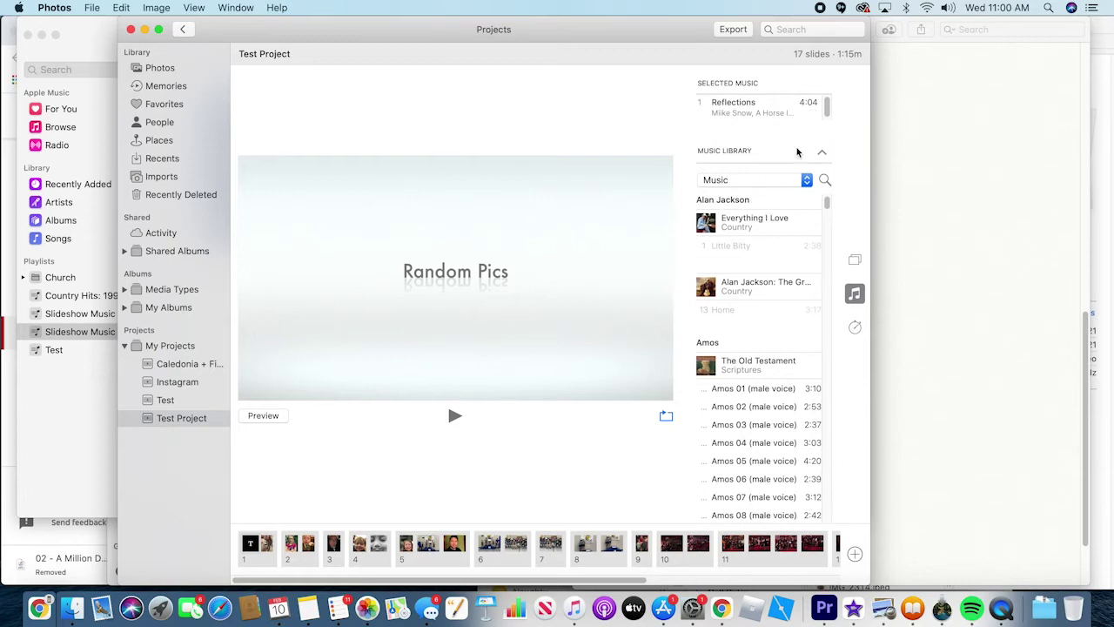
{"action": "left_click", "coordinate": [822, 152]}
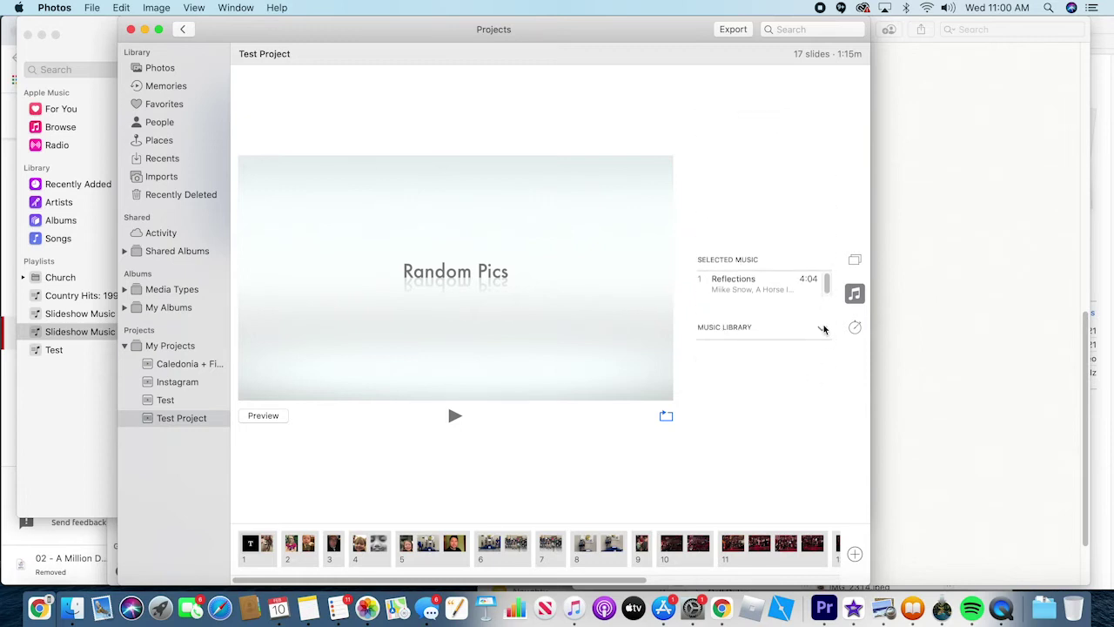
{"action": "left_click", "coordinate": [822, 329]}
{"action": "scroll", "coordinate": [757, 383], "scroll_direction": "down", "scroll_amount": 5}
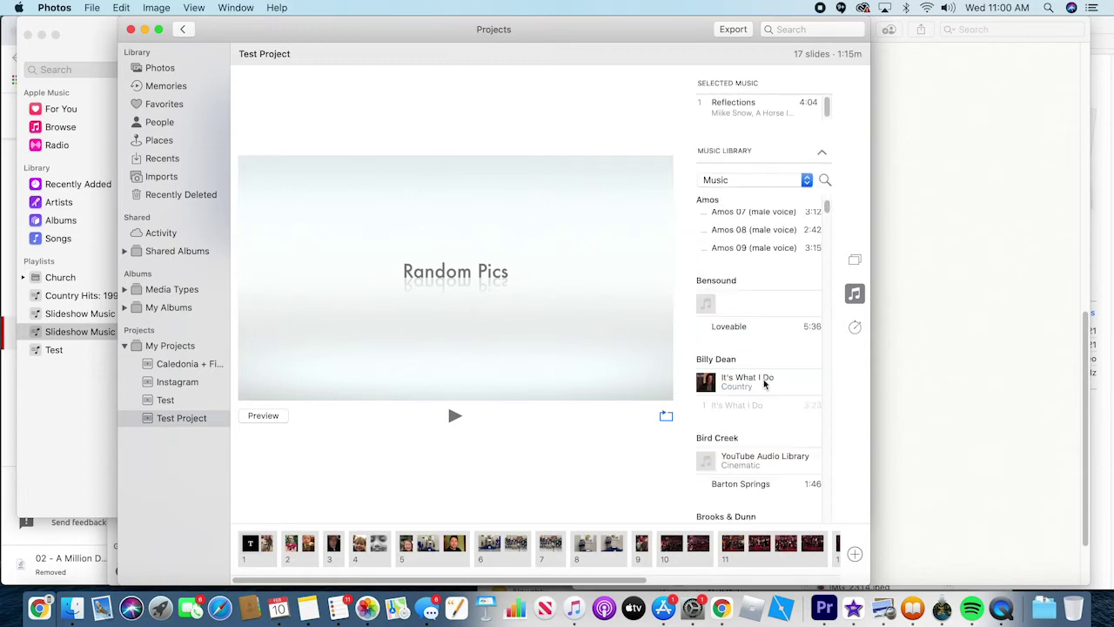
{"action": "scroll", "coordinate": [764, 383], "scroll_direction": "down", "scroll_amount": 8}
{"action": "scroll", "coordinate": [764, 383], "scroll_direction": "up", "scroll_amount": 4}
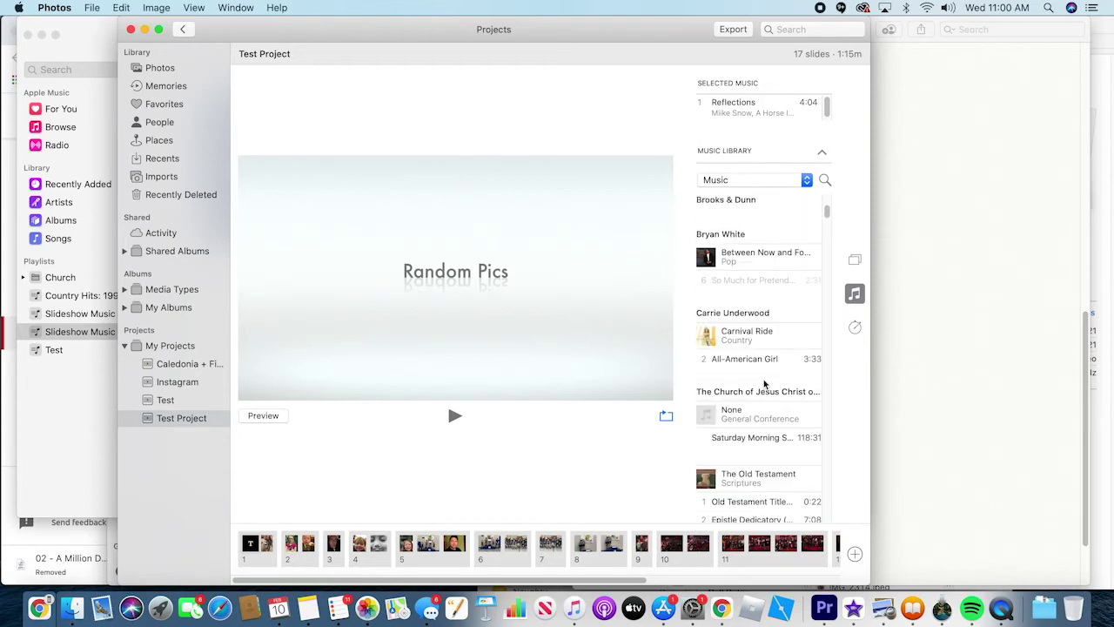
{"action": "scroll", "coordinate": [765, 383], "scroll_direction": "down", "scroll_amount": 3}
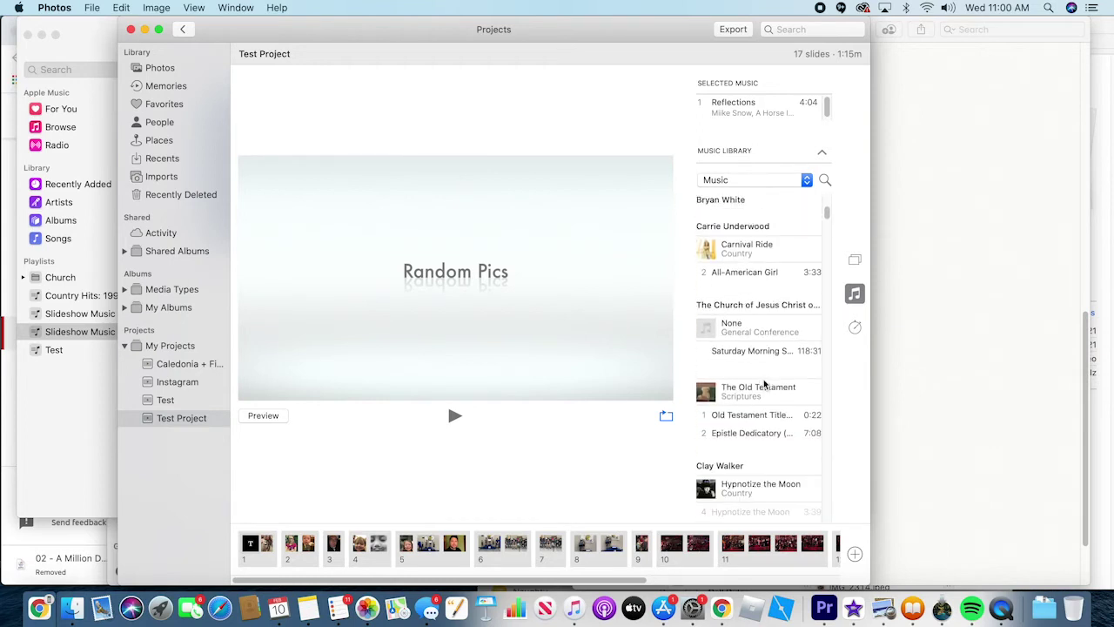
{"action": "scroll", "coordinate": [764, 384], "scroll_direction": "up", "scroll_amount": 2}
{"action": "scroll", "coordinate": [764, 384], "scroll_direction": "up", "scroll_amount": 5}
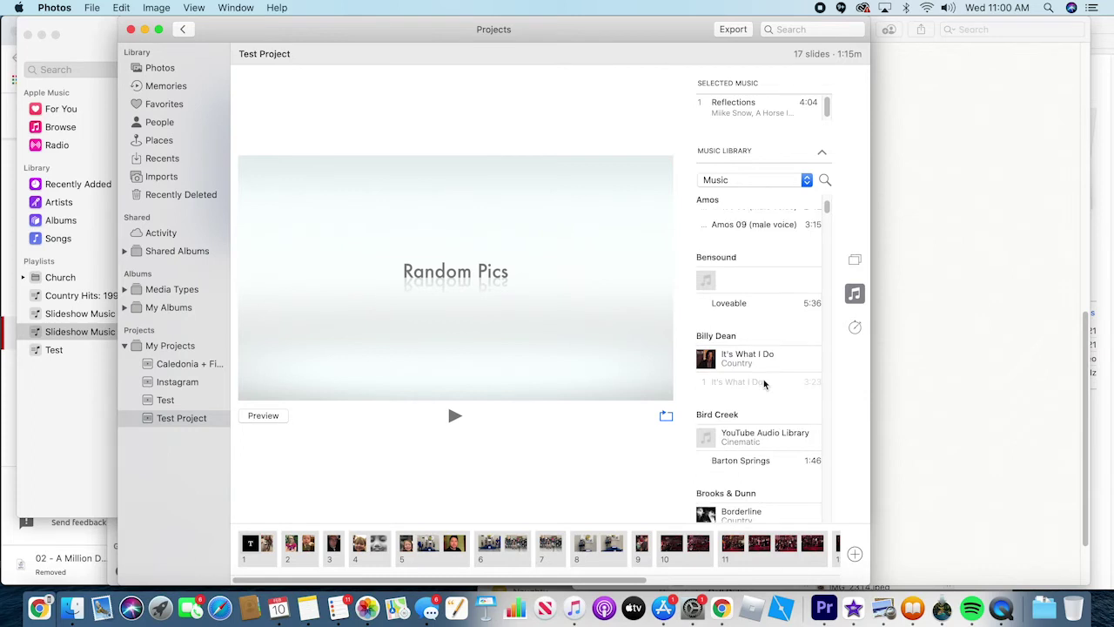
{"action": "scroll", "coordinate": [765, 384], "scroll_direction": "down", "scroll_amount": 10}
{"action": "scroll", "coordinate": [764, 384], "scroll_direction": "down", "scroll_amount": 2}
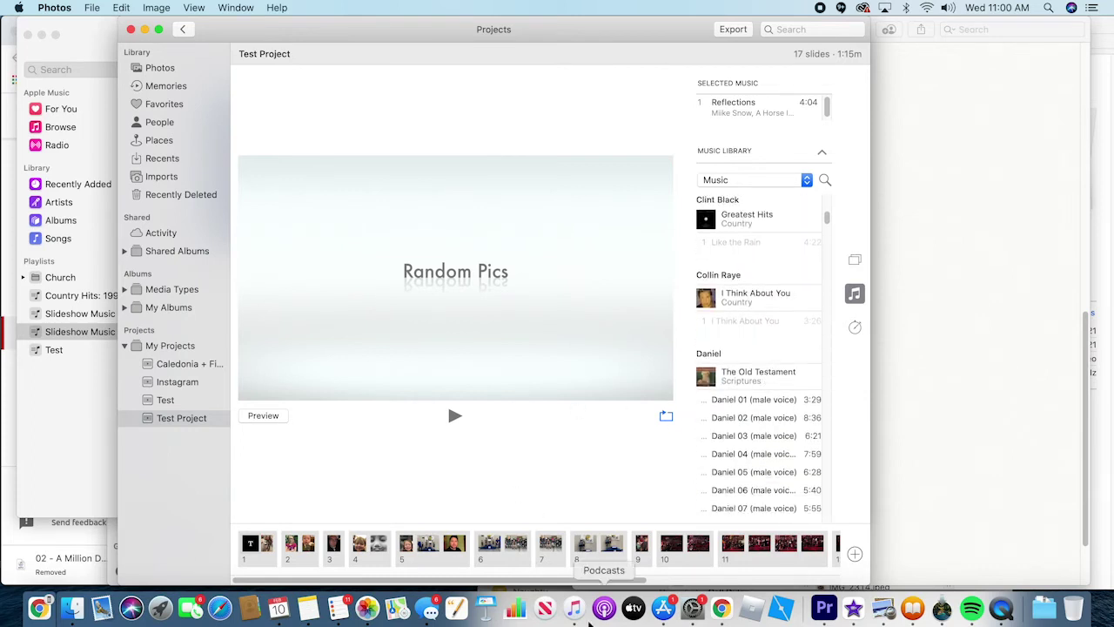
{"action": "scroll", "coordinate": [758, 428], "scroll_direction": "down", "scroll_amount": 10}
{"action": "scroll", "coordinate": [756, 430], "scroll_direction": "down", "scroll_amount": 15}
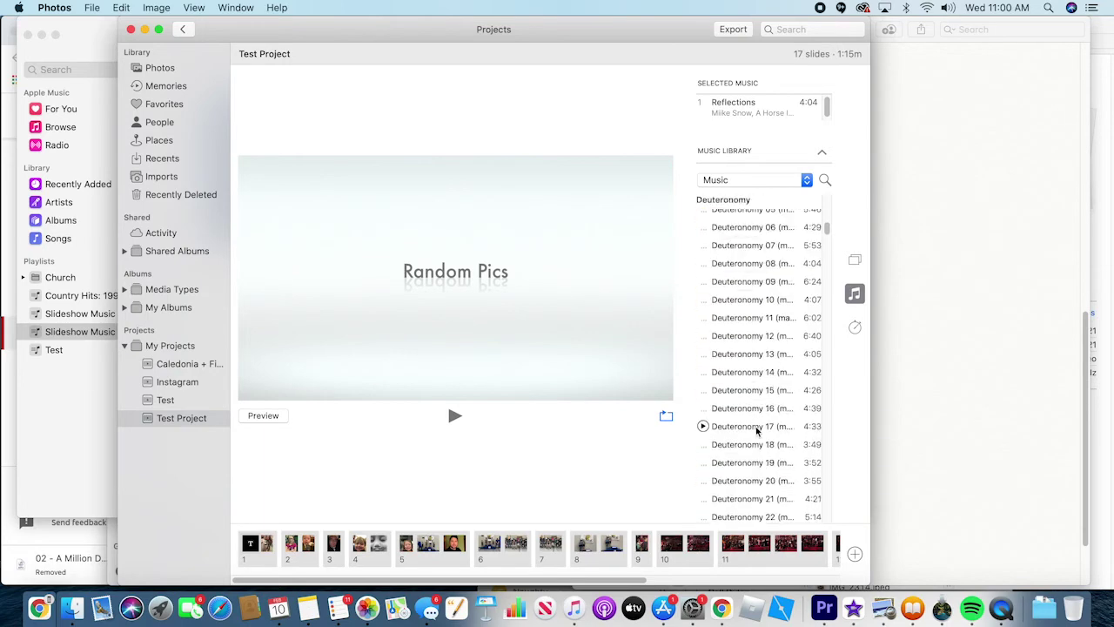
{"action": "scroll", "coordinate": [756, 430], "scroll_direction": "down", "scroll_amount": 15}
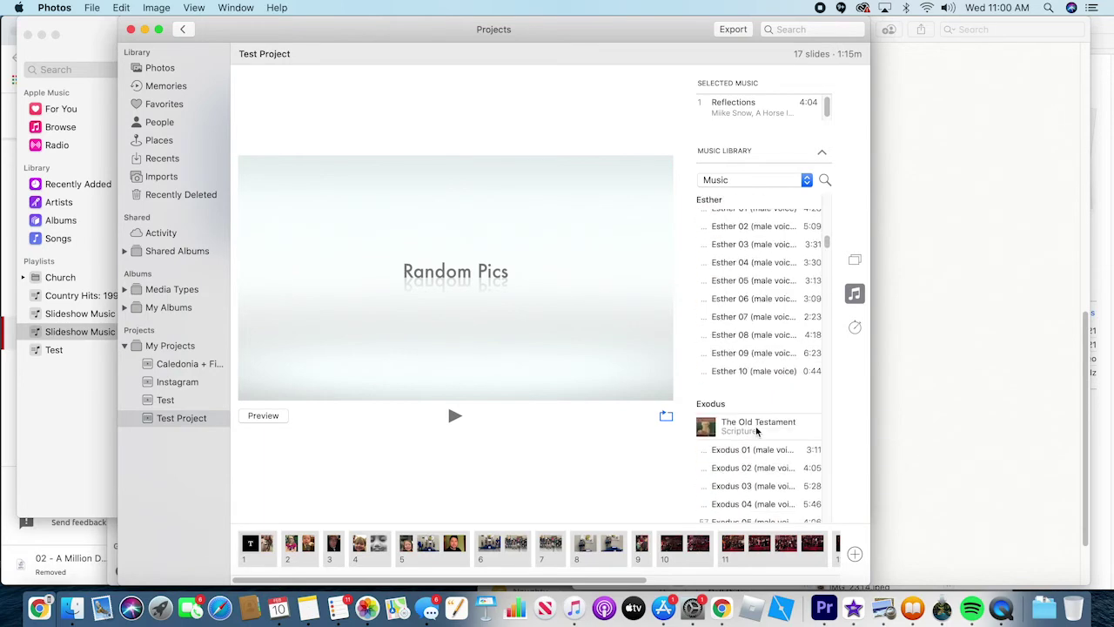
{"action": "left_click", "coordinate": [573, 608]}
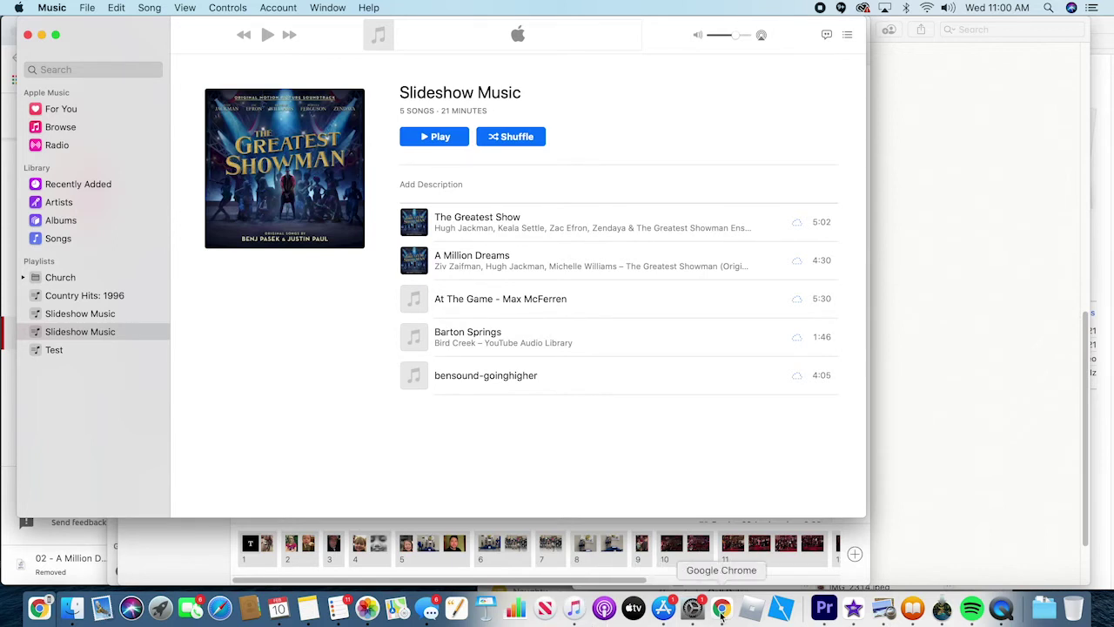
{"action": "left_click", "coordinate": [368, 608]}
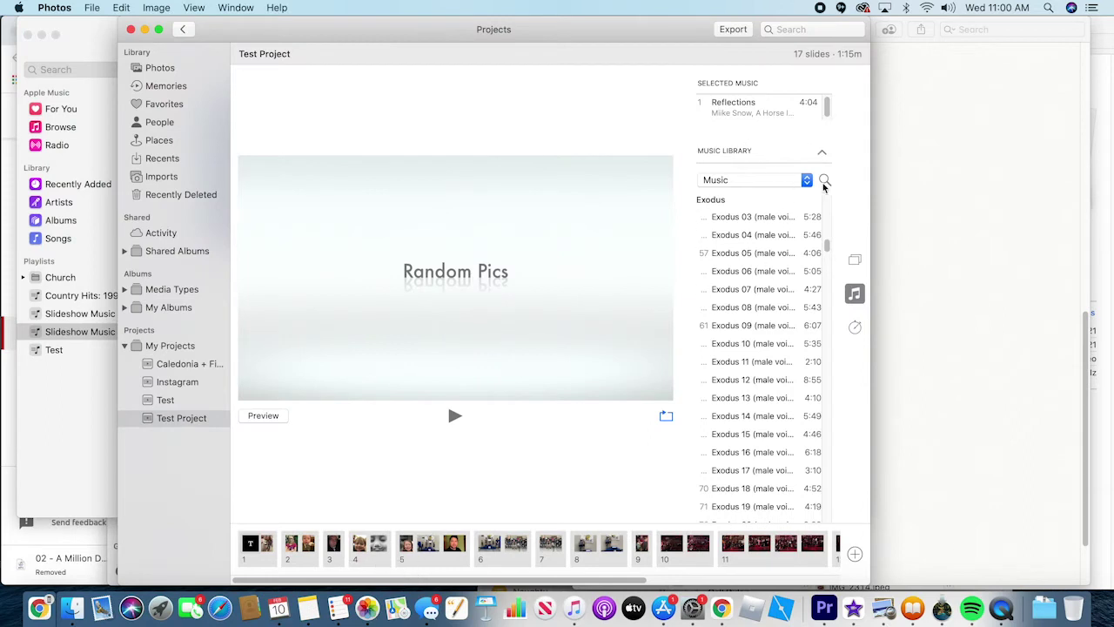
- Search the music library for "barton" and replace the Reflections track in the selected music with Barton Springs
{"action": "left_click", "coordinate": [824, 180]}
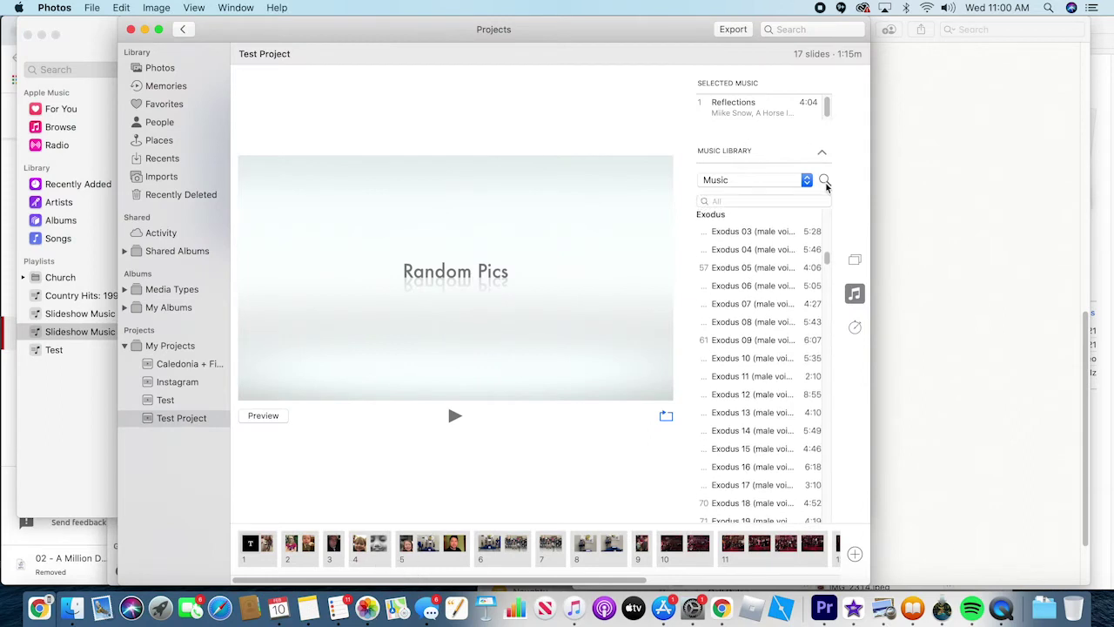
{"action": "left_click", "coordinate": [748, 201]}
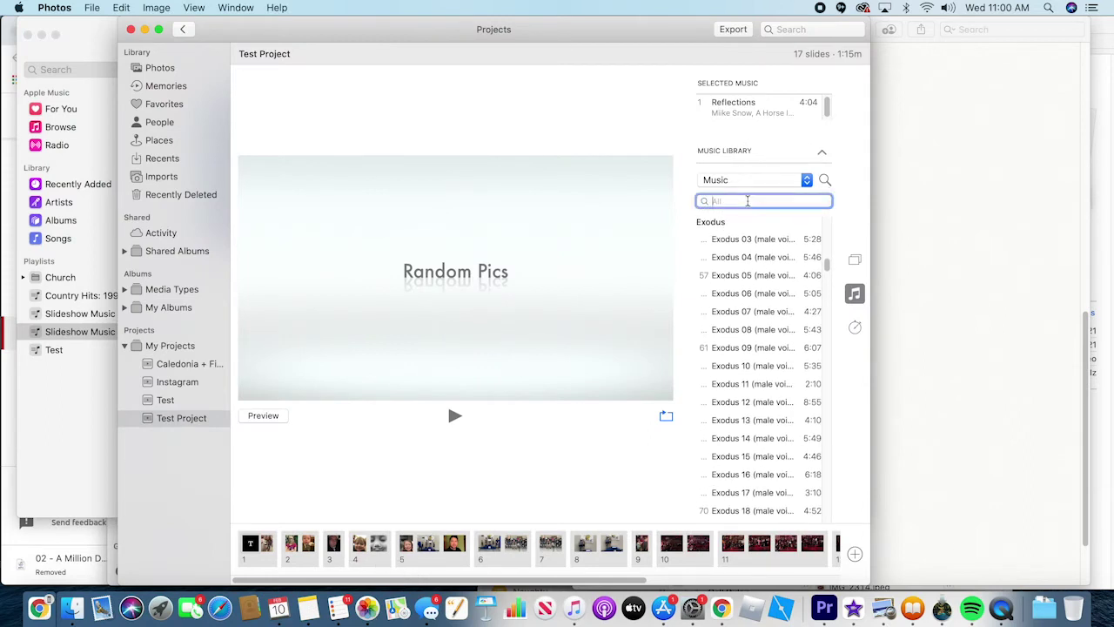
{"action": "type", "text": "barton"}
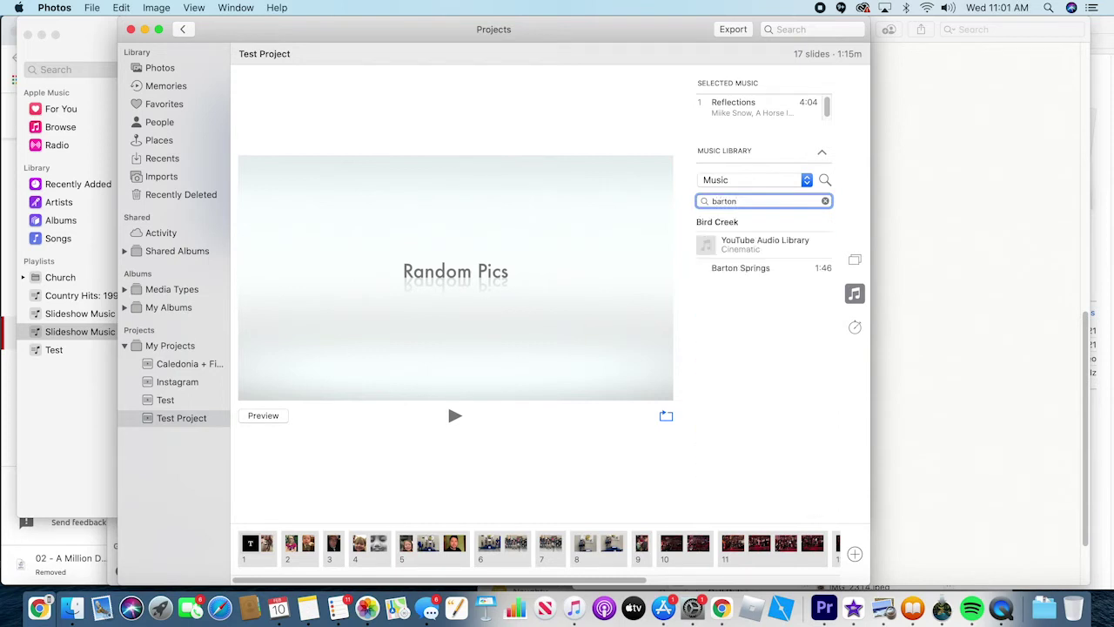
{"action": "left_click", "coordinate": [728, 270]}
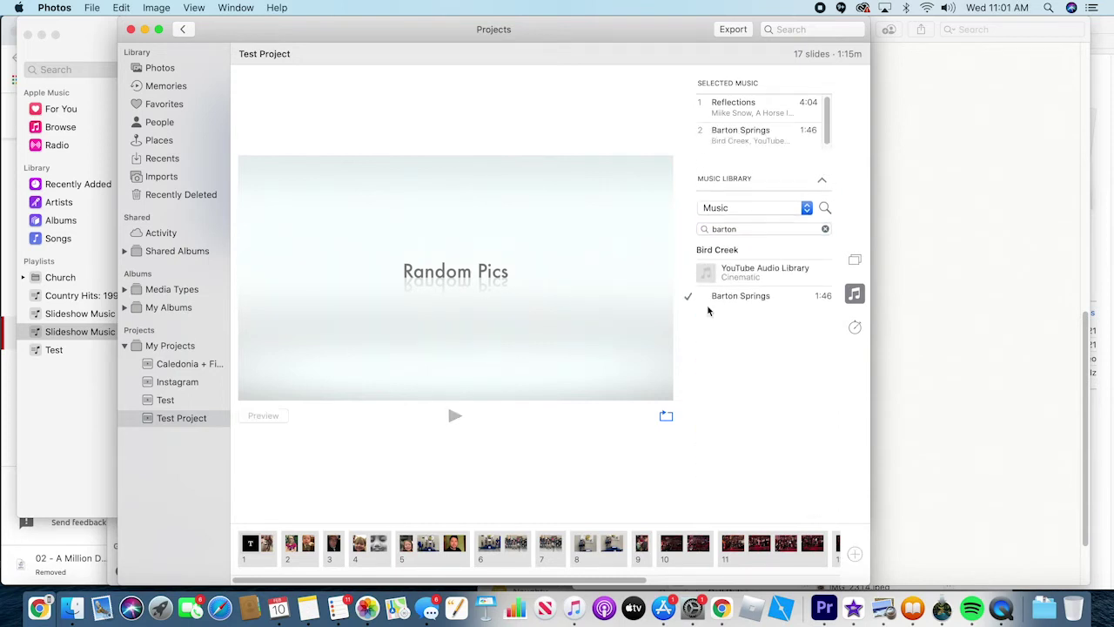
{"action": "mouse_move", "coordinate": [703, 300]}
{"action": "mouse_move", "coordinate": [706, 131]}
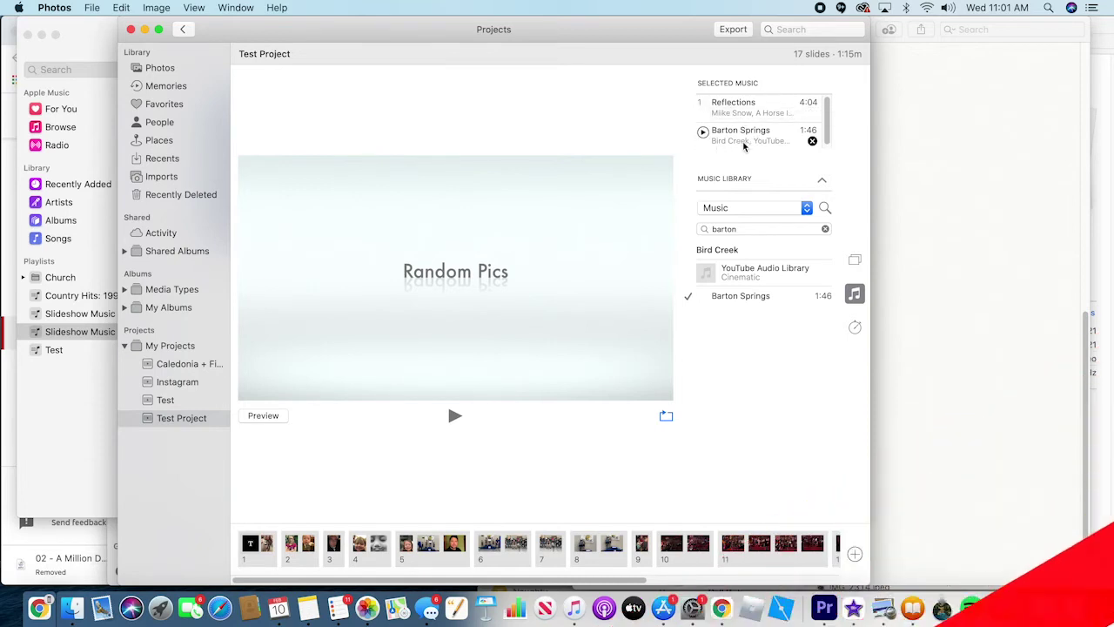
{"action": "left_click", "coordinate": [812, 114]}
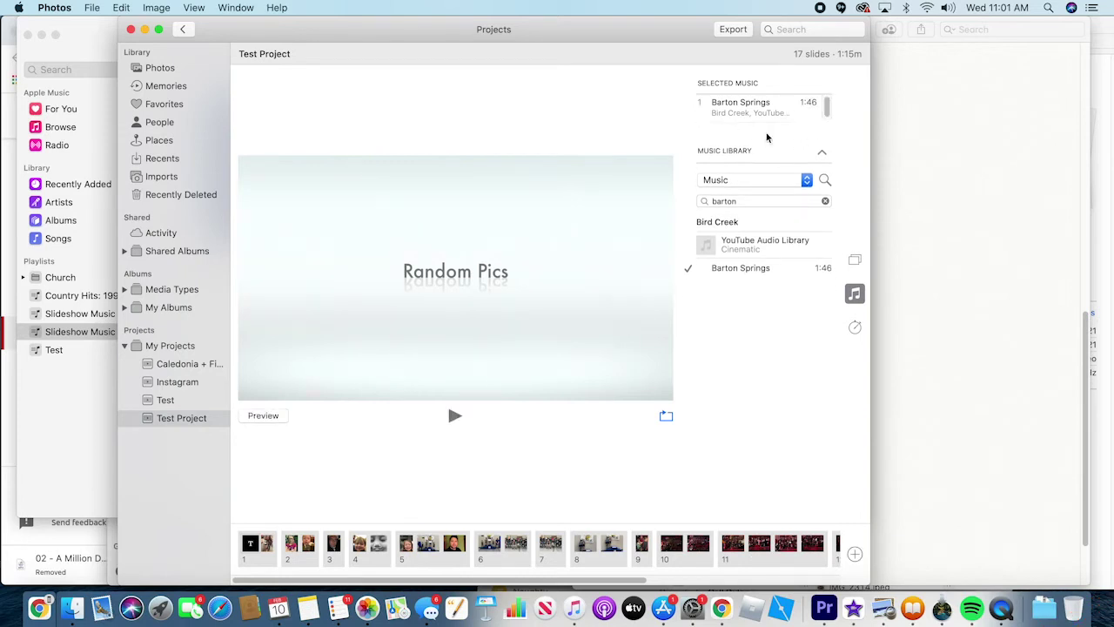
- Set the slideshow's duration to Fit to Music
{"action": "left_click", "coordinate": [855, 326]}
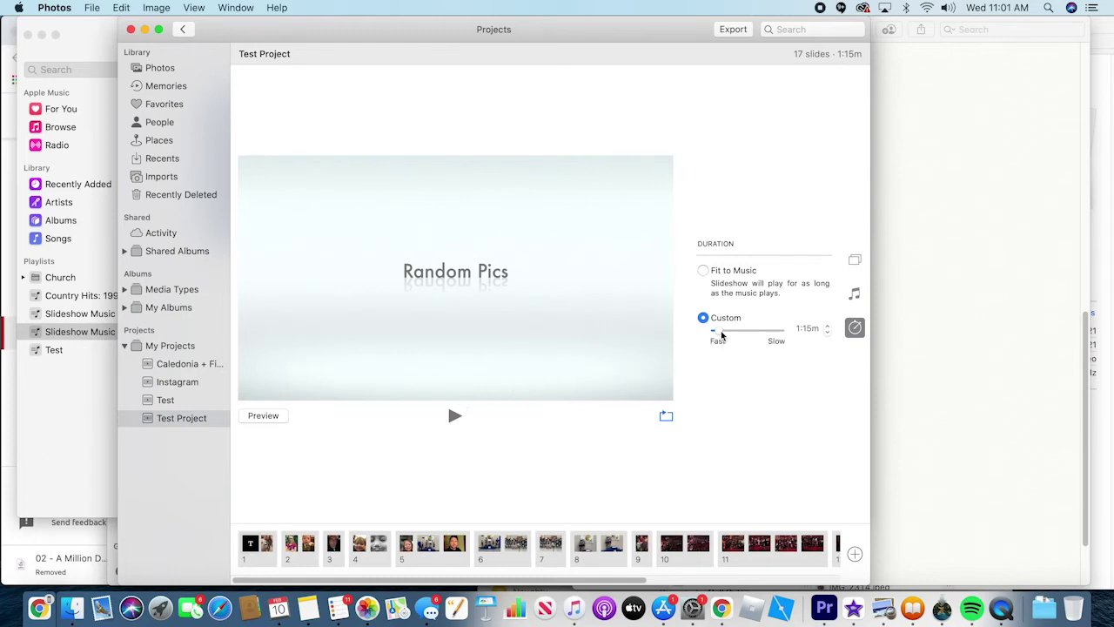
{"action": "mouse_move", "coordinate": [721, 336]}
{"action": "left_mouse_down"}
{"action": "mouse_move", "coordinate": [783, 340]}
{"action": "mouse_move", "coordinate": [712, 341]}
{"action": "mouse_move", "coordinate": [723, 340]}
{"action": "left_mouse_up"}
{"action": "left_click", "coordinate": [705, 271]}
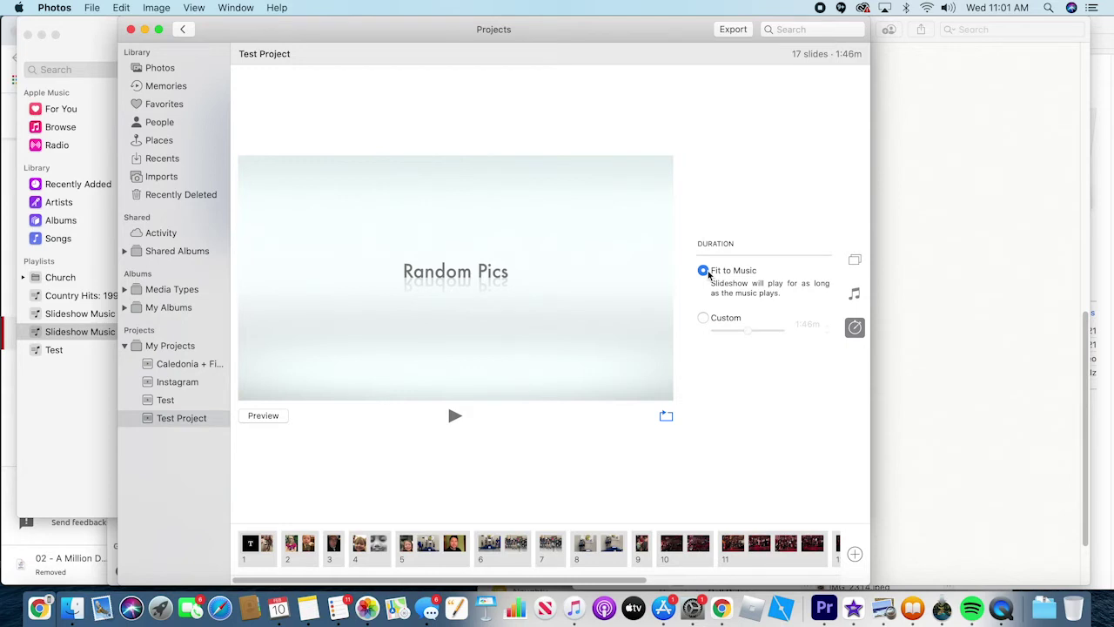
- Preview the slideshow in the window, stop the preview, and switch the duration to Custom at 1:48m
{"action": "left_click", "coordinate": [270, 416]}
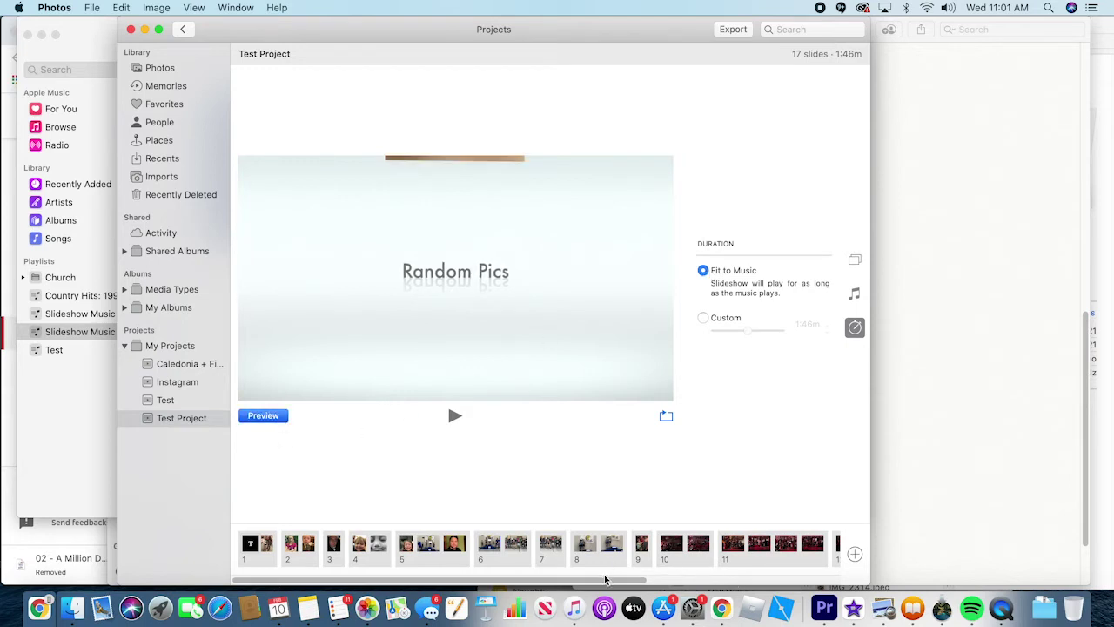
{"action": "left_click_drag", "start_coordinate": [609, 585], "coordinate": [540, 563]}
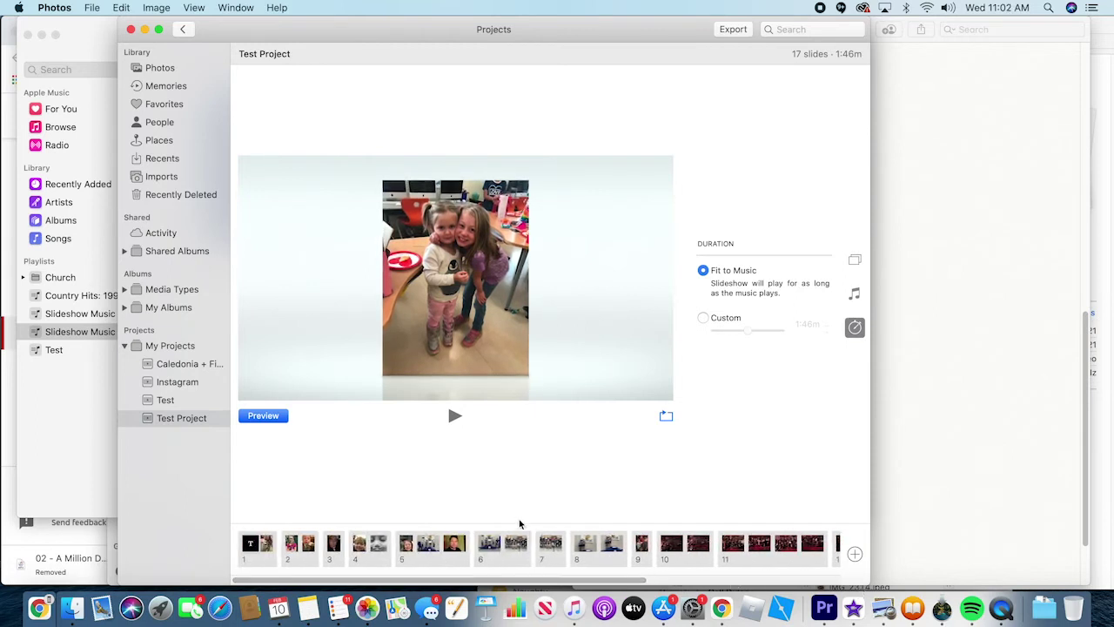
{"action": "left_click", "coordinate": [276, 416]}
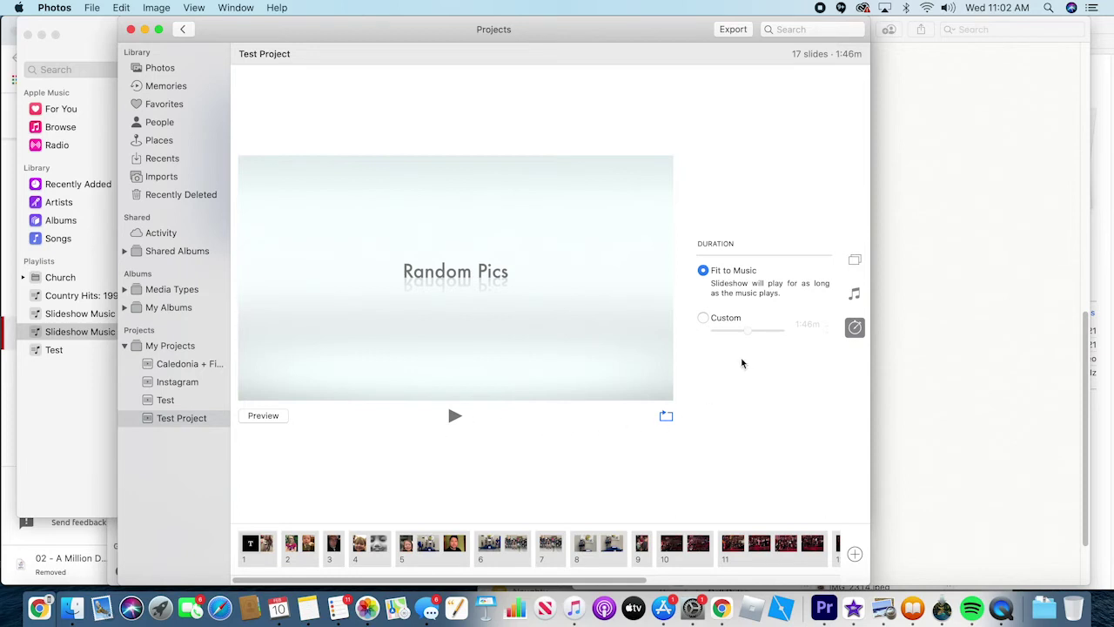
{"action": "left_click", "coordinate": [703, 318]}
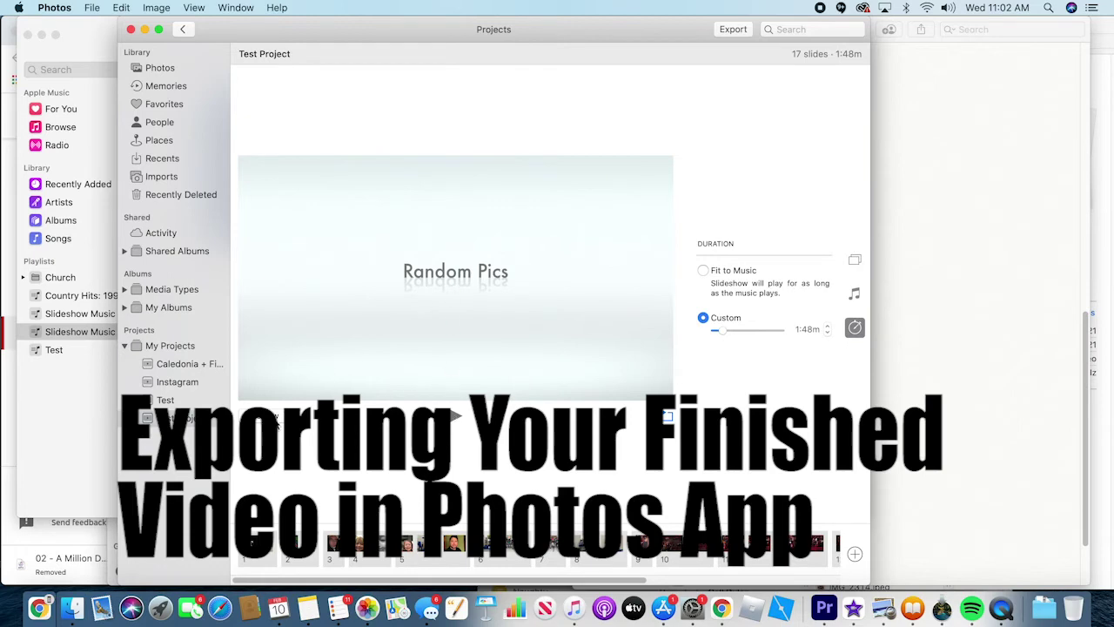
- Export the slideshow as Test Project in High Definition (1080p) format to the birthday slideshow folder
{"action": "left_click", "coordinate": [92, 8]}
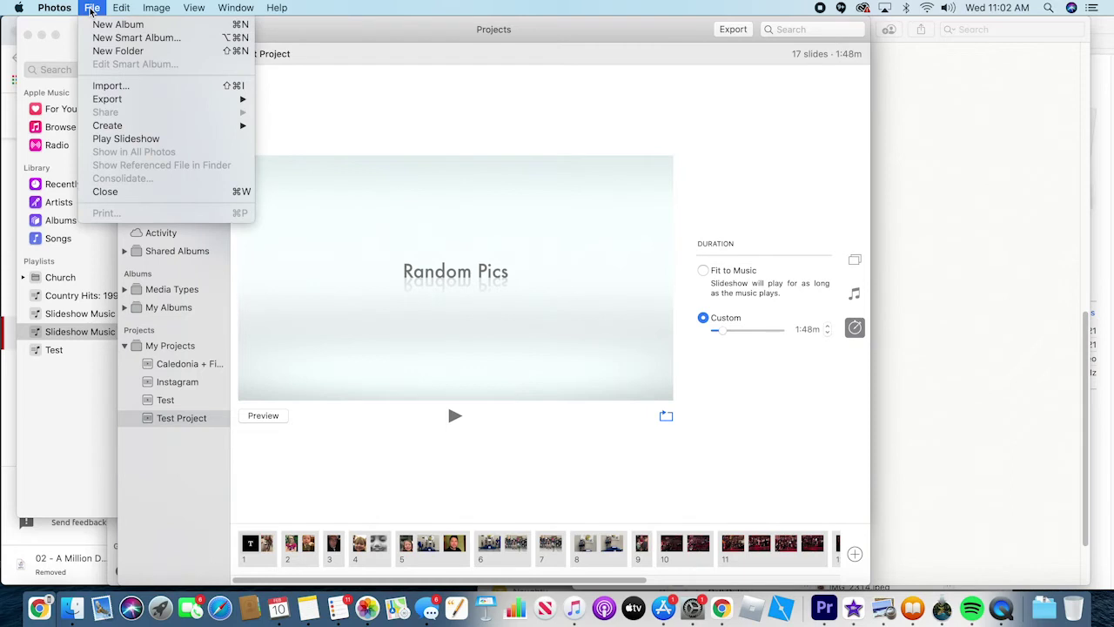
{"action": "mouse_move", "coordinate": [137, 99]}
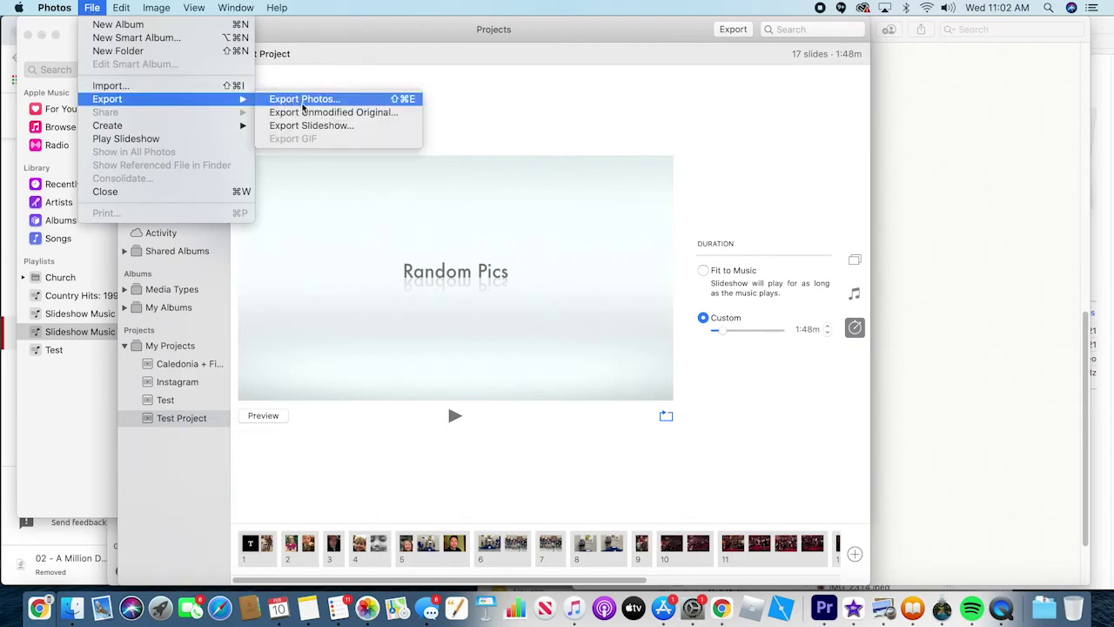
{"action": "left_click", "coordinate": [325, 127]}
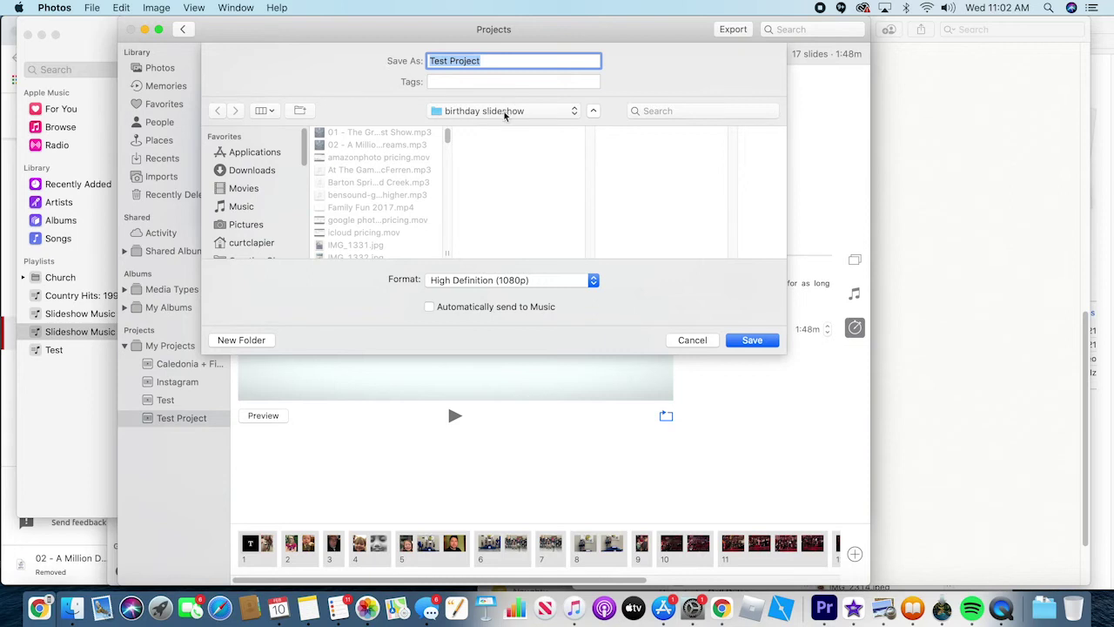
{"action": "left_click", "coordinate": [747, 342]}
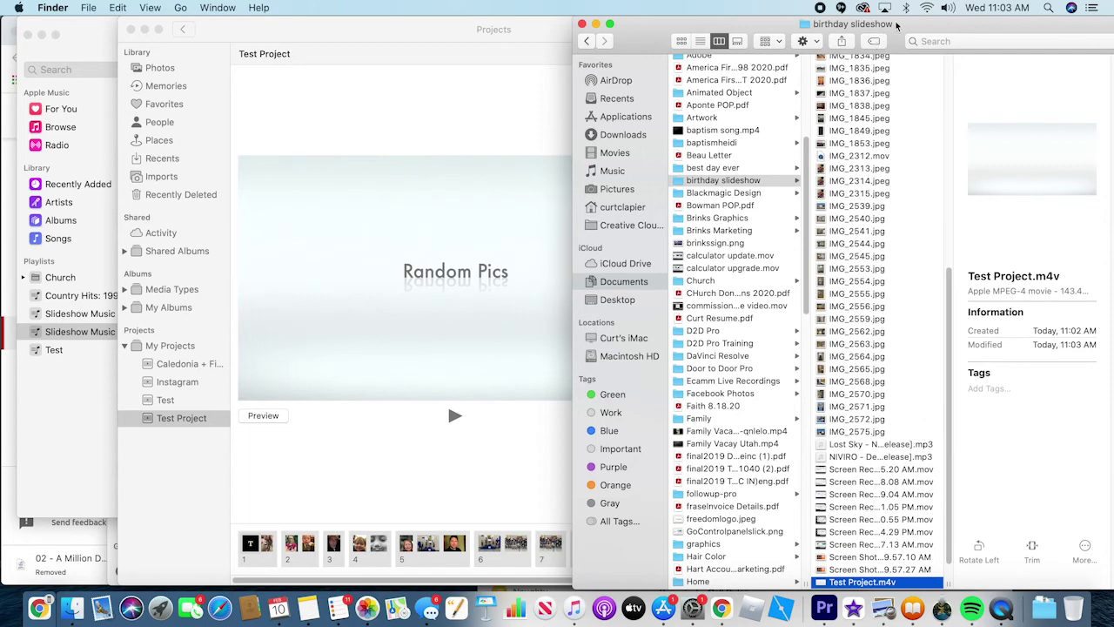
- Locate the exported Test Project.m4v in Finder's birthday slideshow folder and play it in a Quick Look preview
{"action": "left_click_drag", "start_coordinate": [897, 26], "coordinate": [685, 26]}
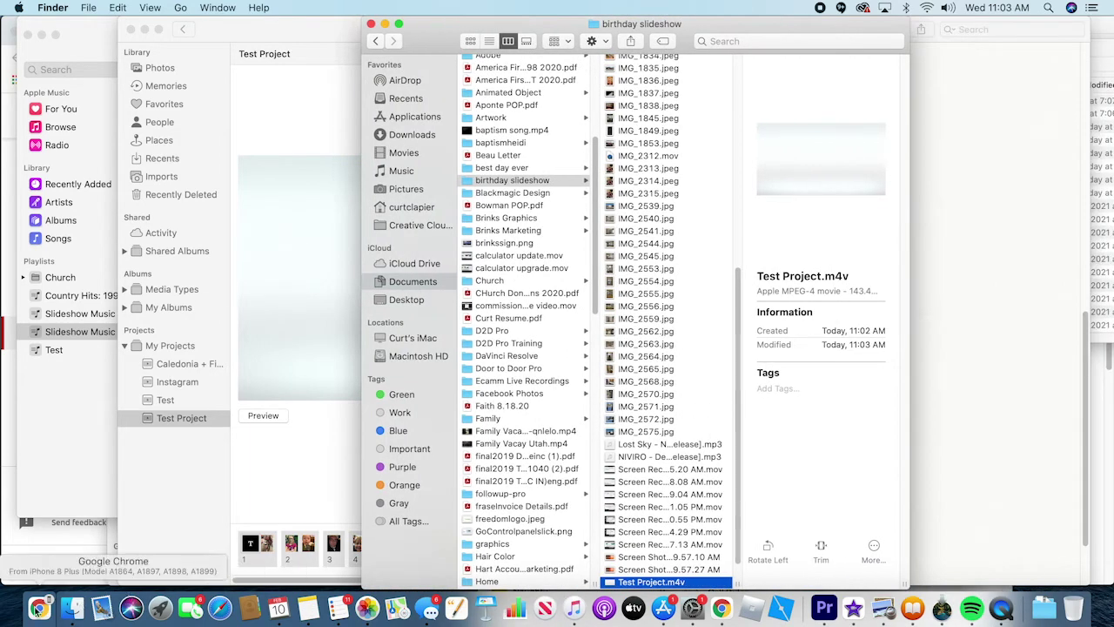
{"action": "left_click", "coordinate": [66, 616]}
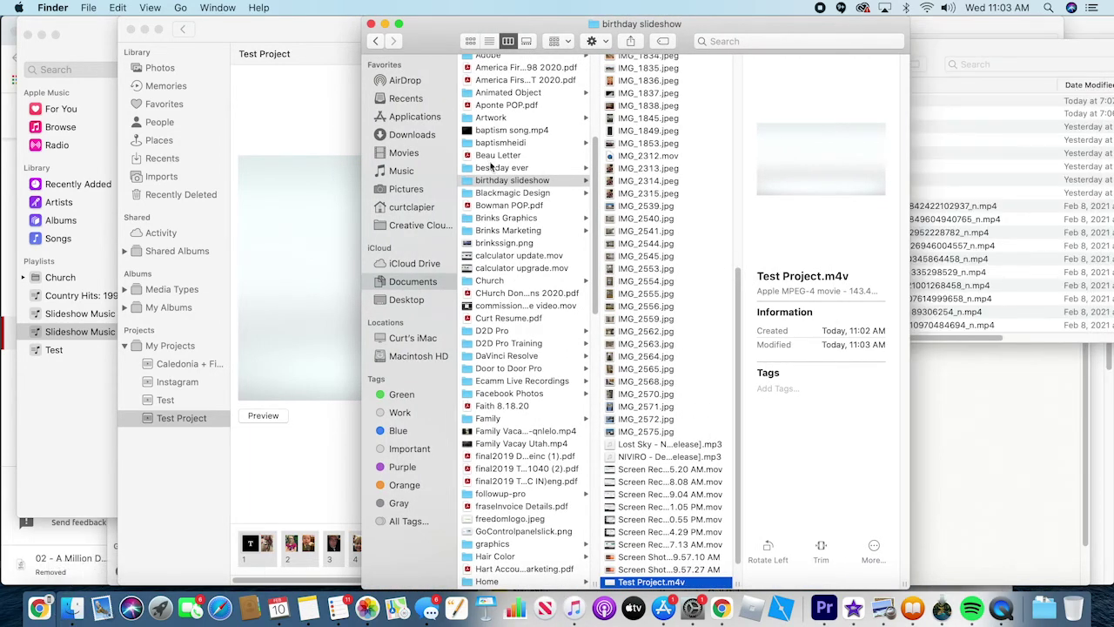
{"action": "left_click", "coordinate": [505, 186]}
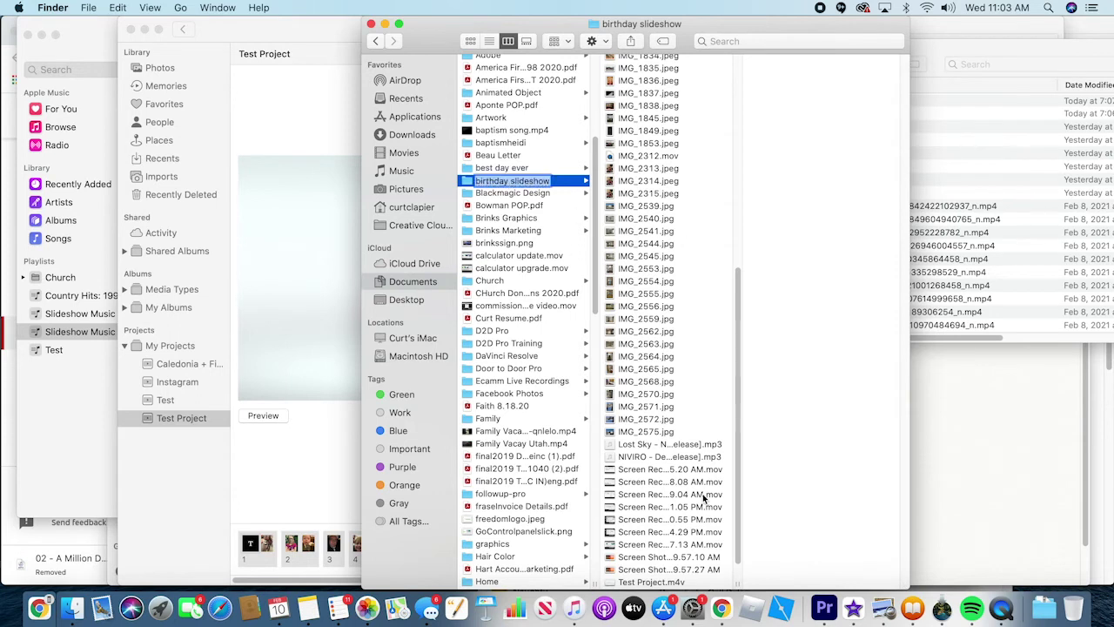
{"action": "scroll", "coordinate": [704, 498], "scroll_direction": "down", "scroll_amount": 2}
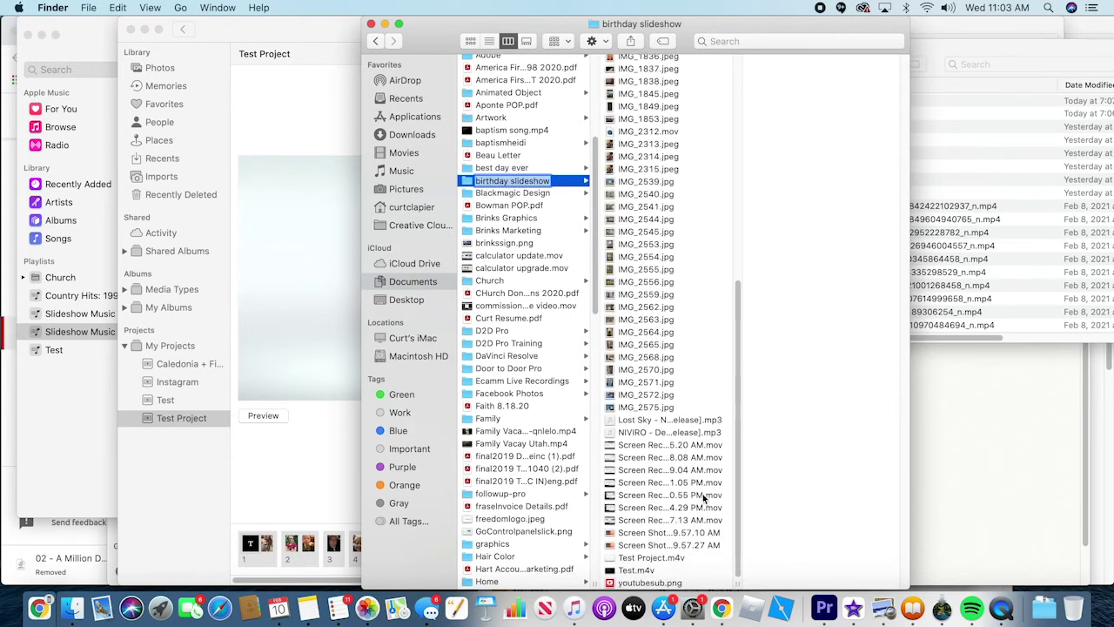
{"action": "left_click", "coordinate": [626, 558]}
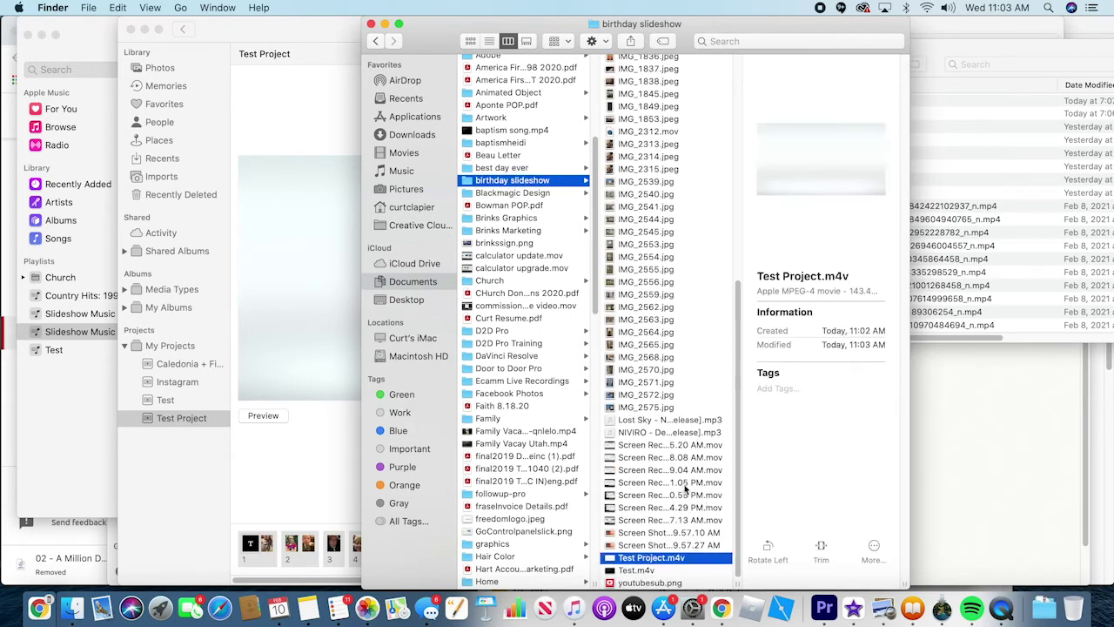
{"action": "key", "text": "space"}
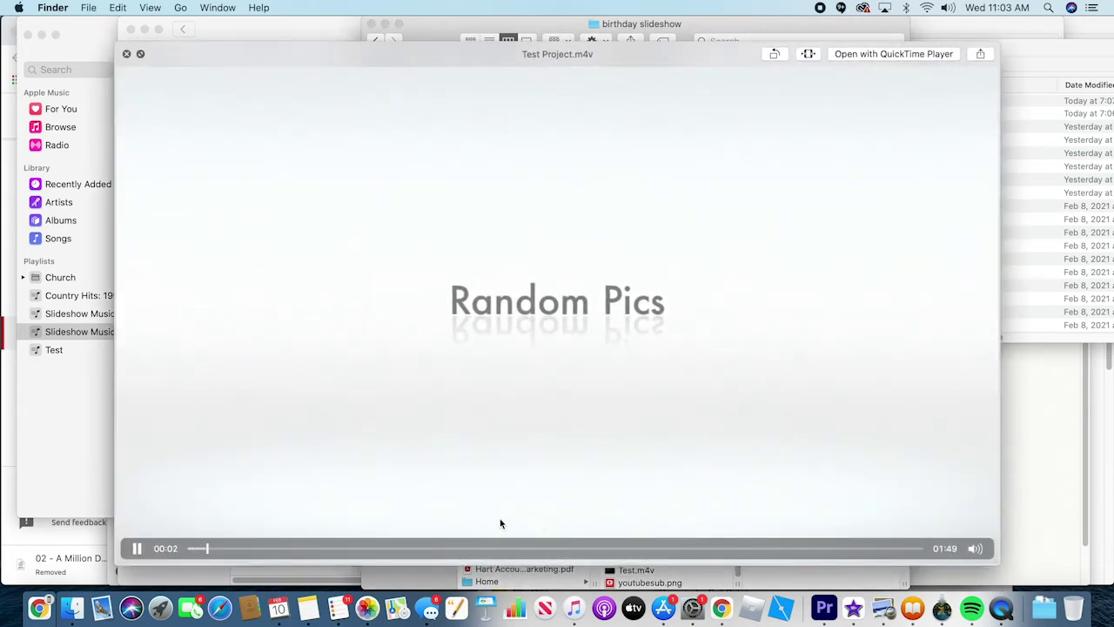
{"action": "mouse_move", "coordinate": [976, 531]}
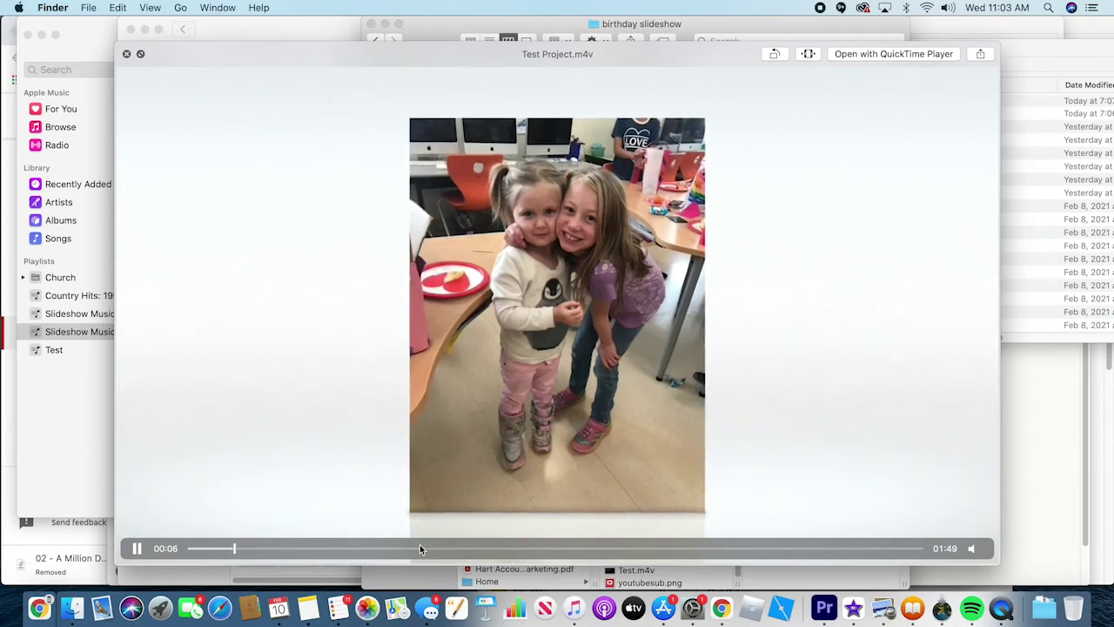
- Skip the Test Project.m4v preview ahead to about 01:44 to check the slideshow's ending, and end the preview
{"action": "left_click_drag", "start_coordinate": [299, 548], "coordinate": [893, 556]}
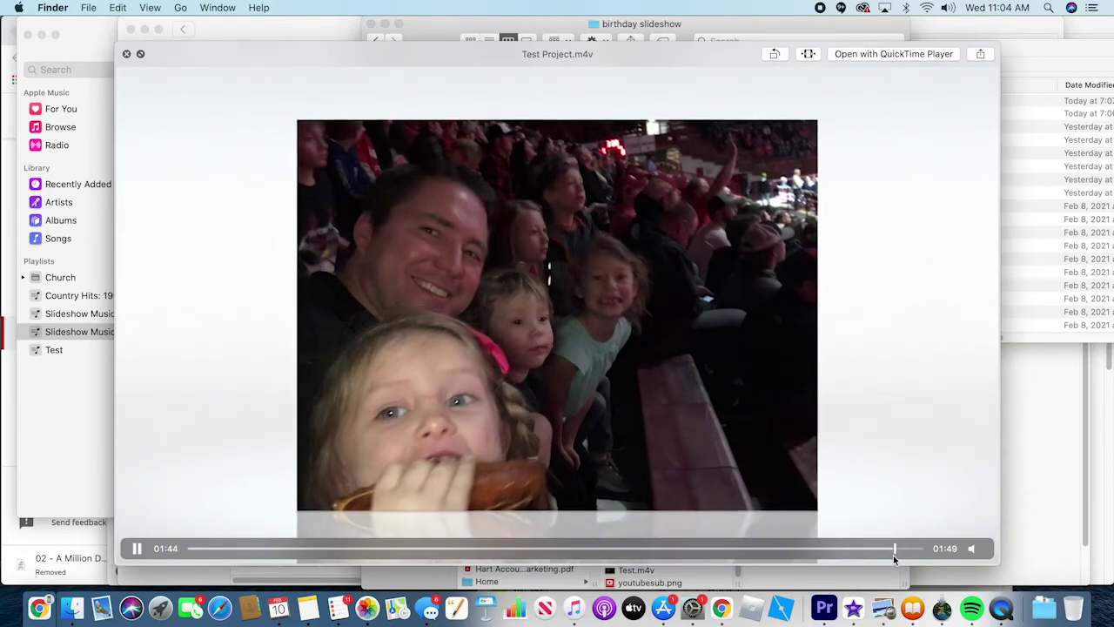
{"action": "key", "text": "space"}
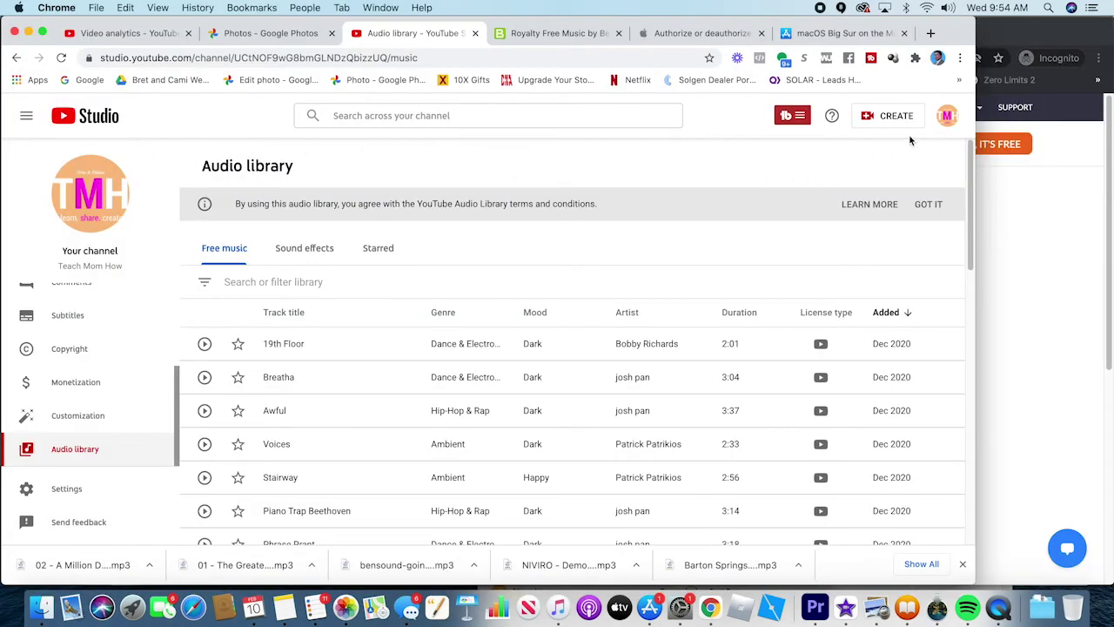
- Switch to Chrome, go to youtube.com, and start a new video upload
{"action": "left_click", "coordinate": [948, 118]}
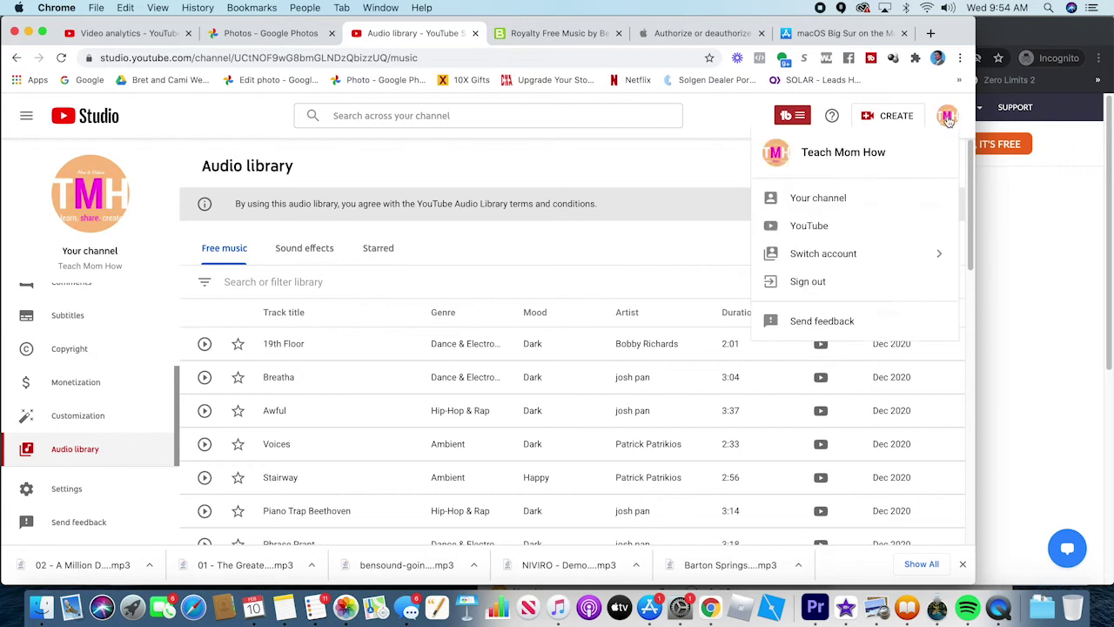
{"action": "left_click", "coordinate": [553, 58]}
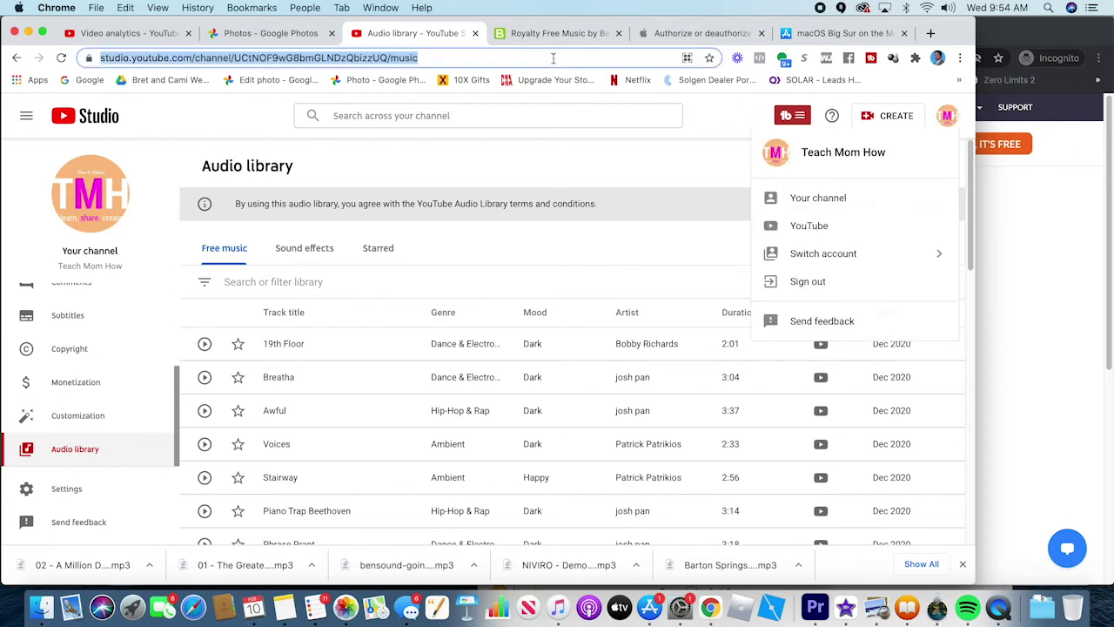
{"action": "type", "text": "you"}
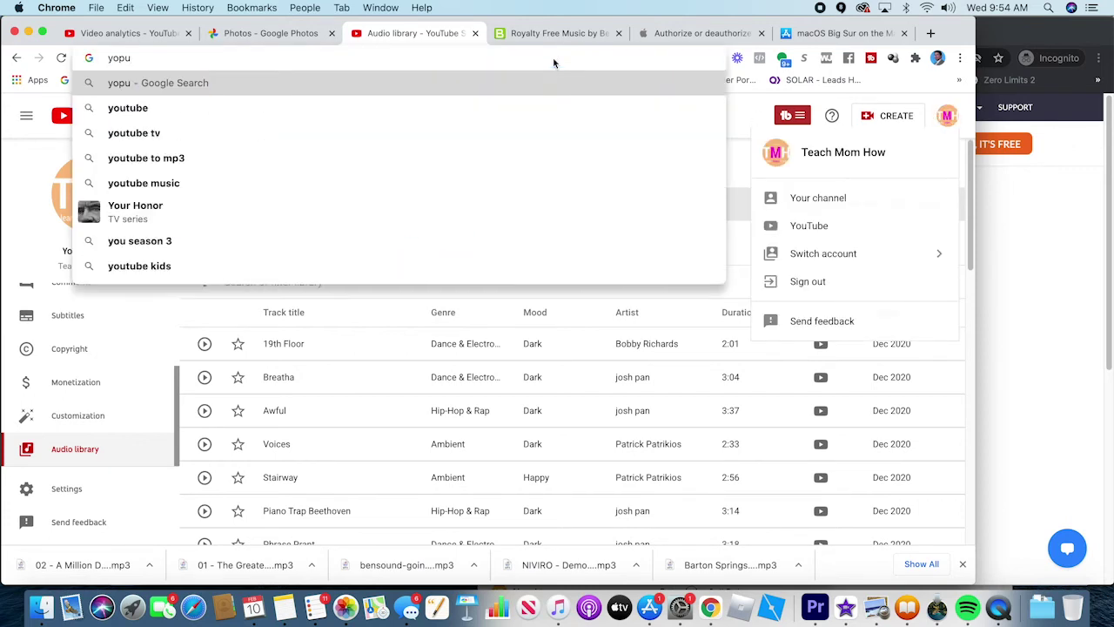
{"action": "key", "text": "BackSpace"}
{"action": "type", "text": "ube.com"}
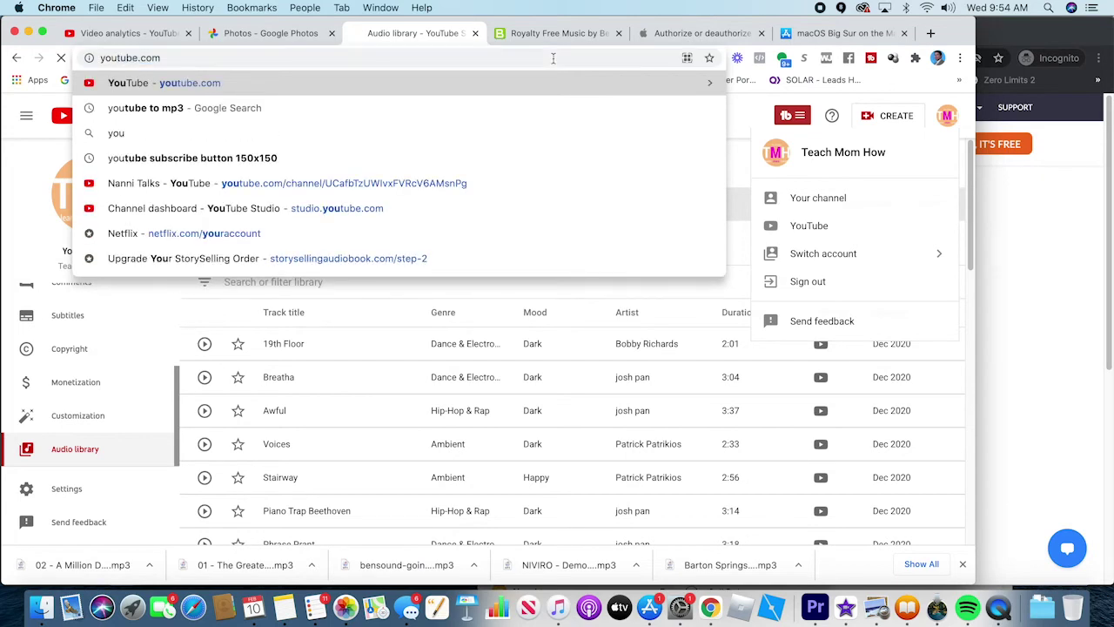
{"action": "key", "text": "Return"}
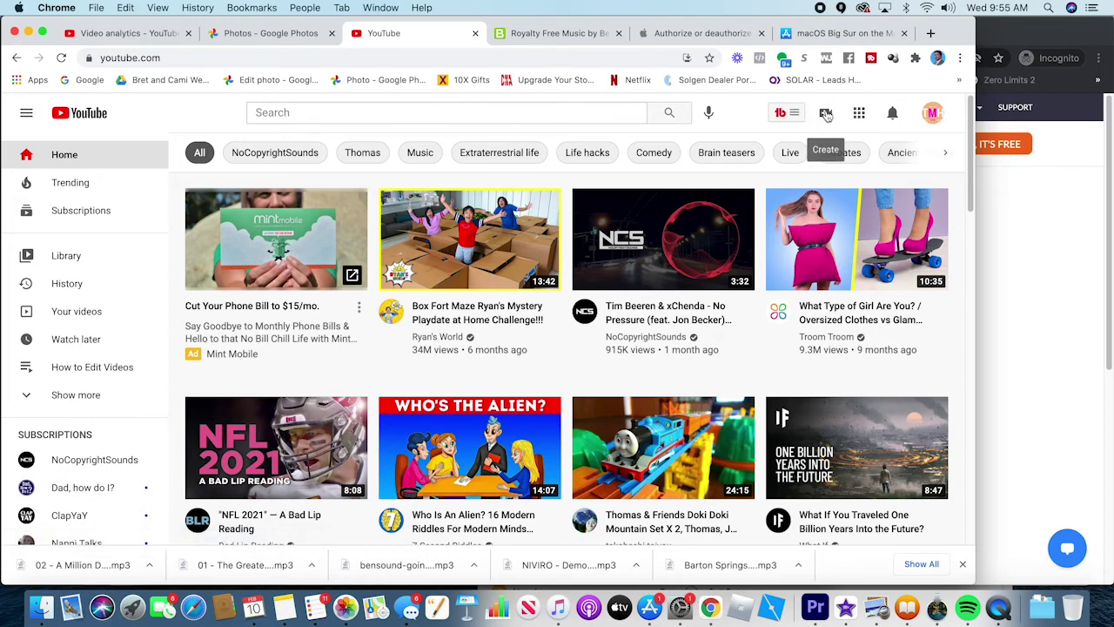
{"action": "left_click", "coordinate": [824, 112]}
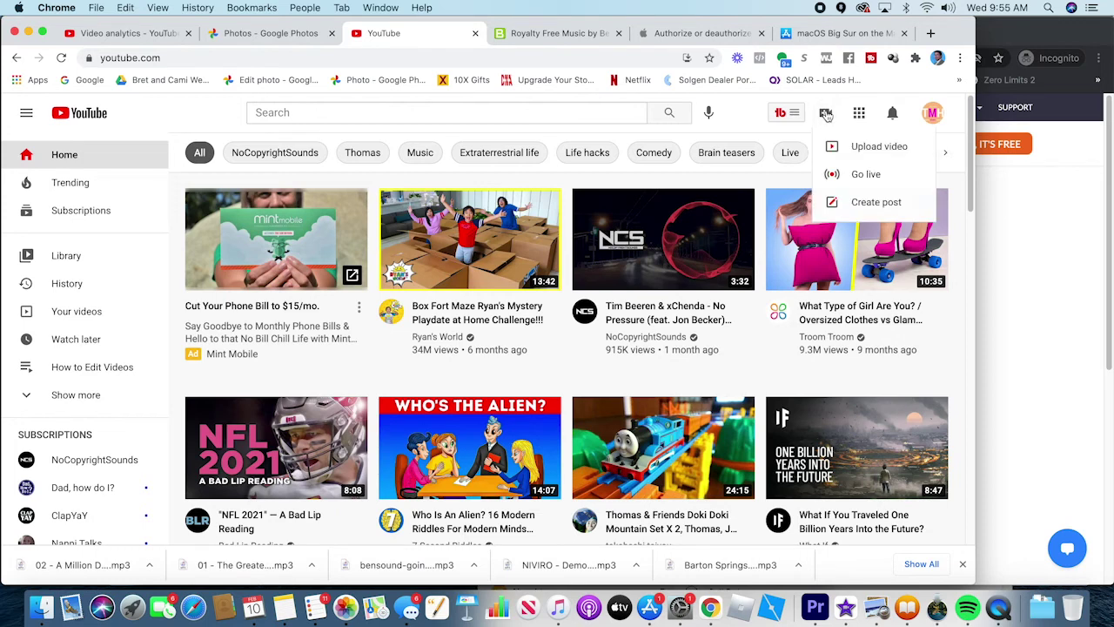
{"action": "left_click", "coordinate": [859, 150]}
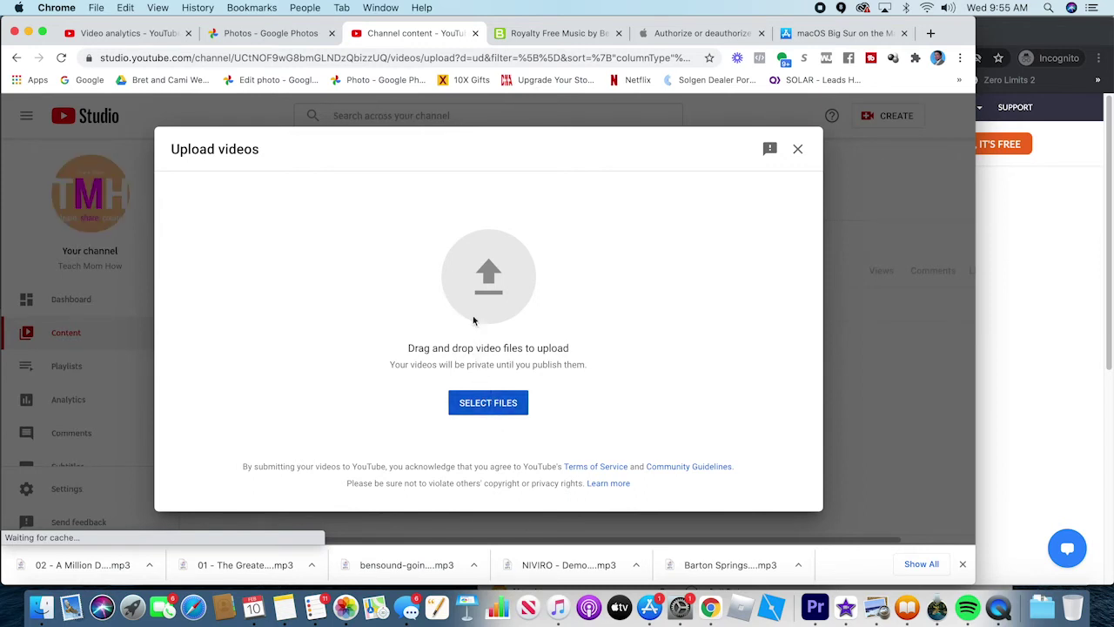
{"action": "left_click", "coordinate": [494, 399]}
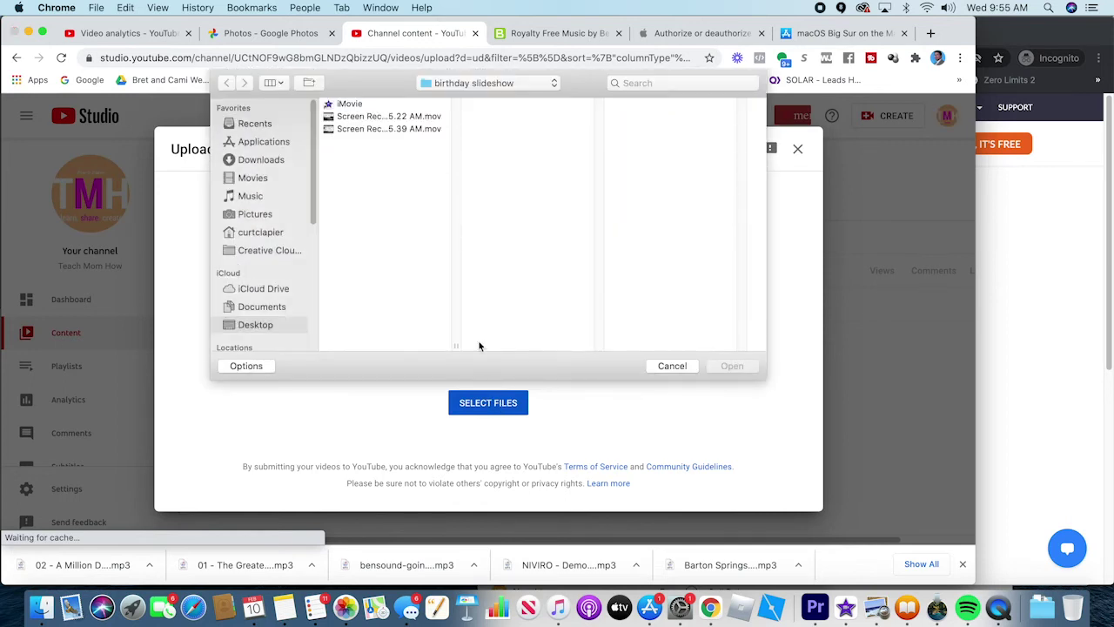
{"action": "left_click", "coordinate": [246, 306]}
{"action": "scroll", "coordinate": [369, 320], "scroll_direction": "down", "scroll_amount": 10}
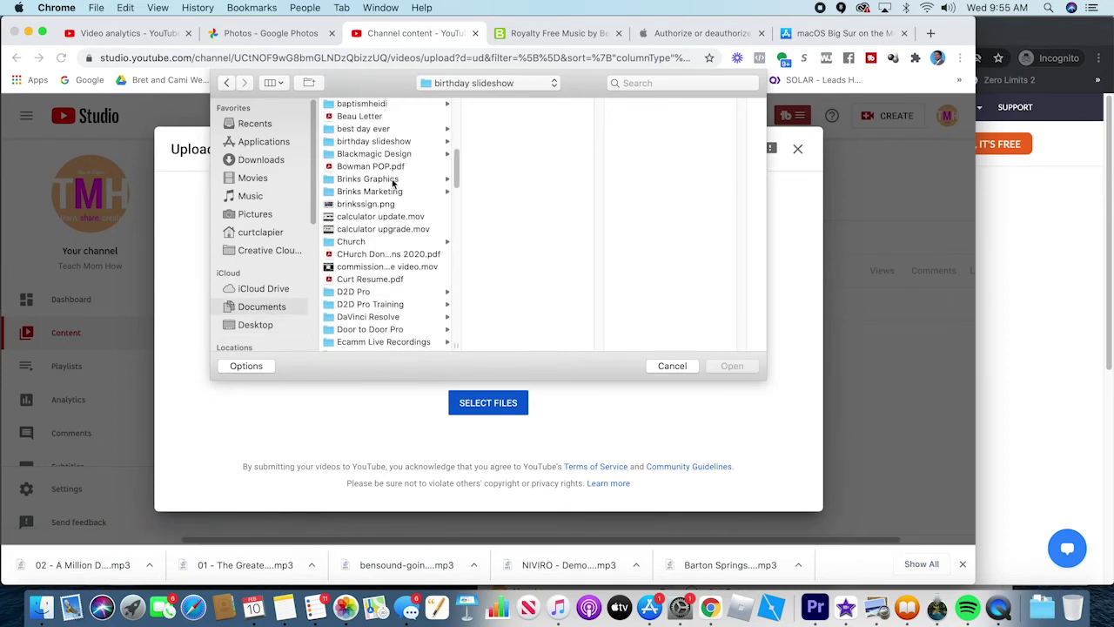
{"action": "scroll", "coordinate": [398, 223], "scroll_direction": "up", "scroll_amount": 1}
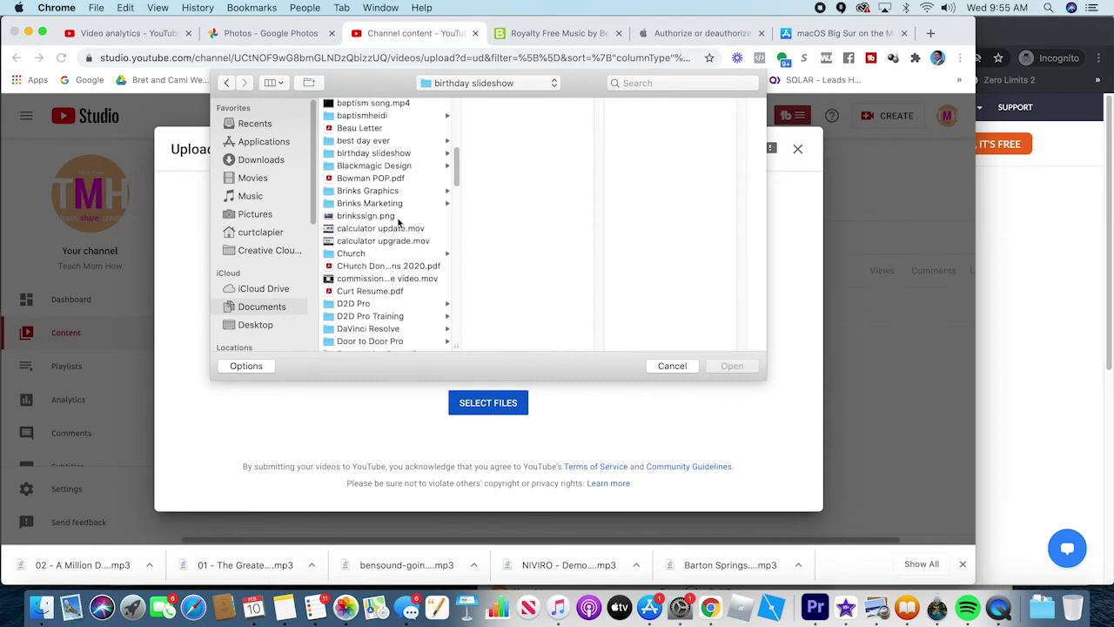
{"action": "left_click", "coordinate": [413, 154]}
{"action": "left_click", "coordinate": [505, 179]}
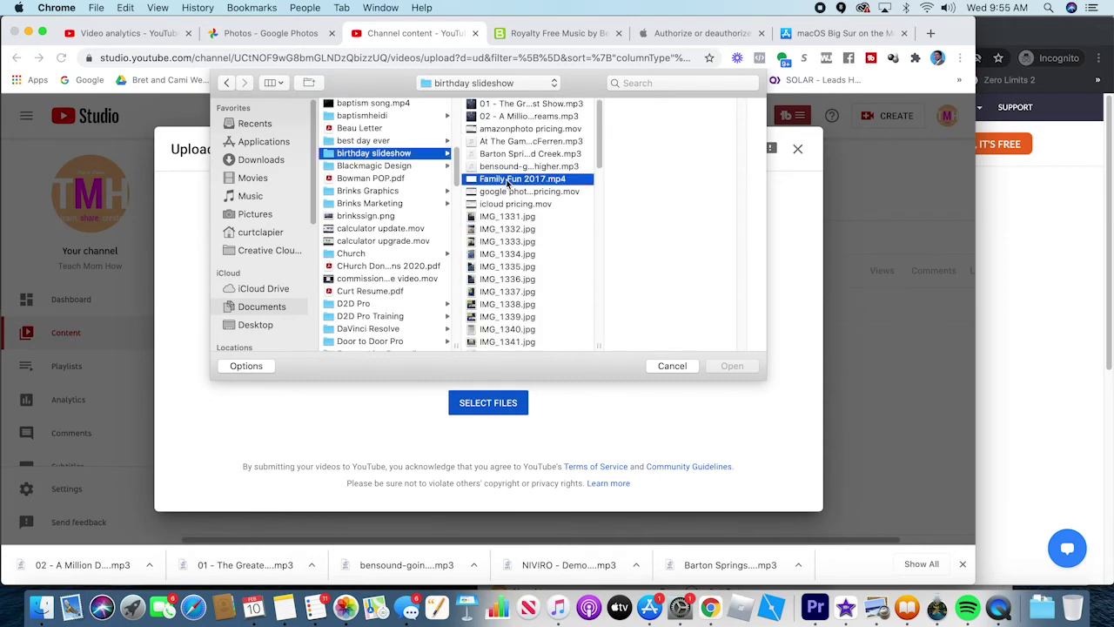
{"action": "left_click", "coordinate": [671, 367]}
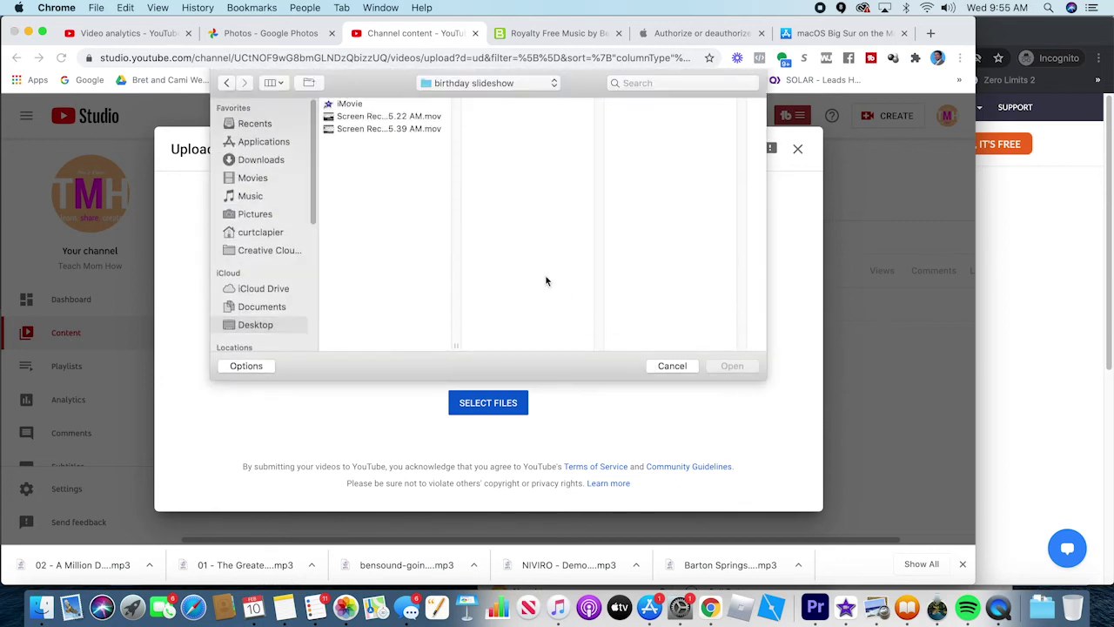
{"action": "left_click", "coordinate": [672, 366]}
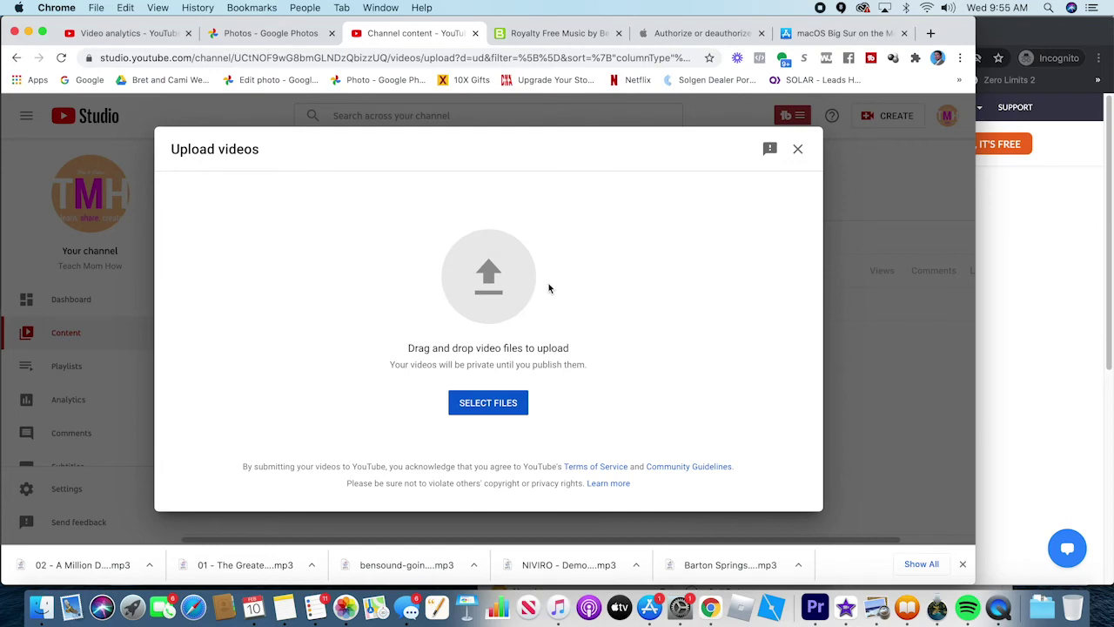
- Switch to Finder and add Family Fun 2017.mp4 from the birthday slideshow folder to the YouTube video upload
{"action": "key", "text": "super+Tab"}
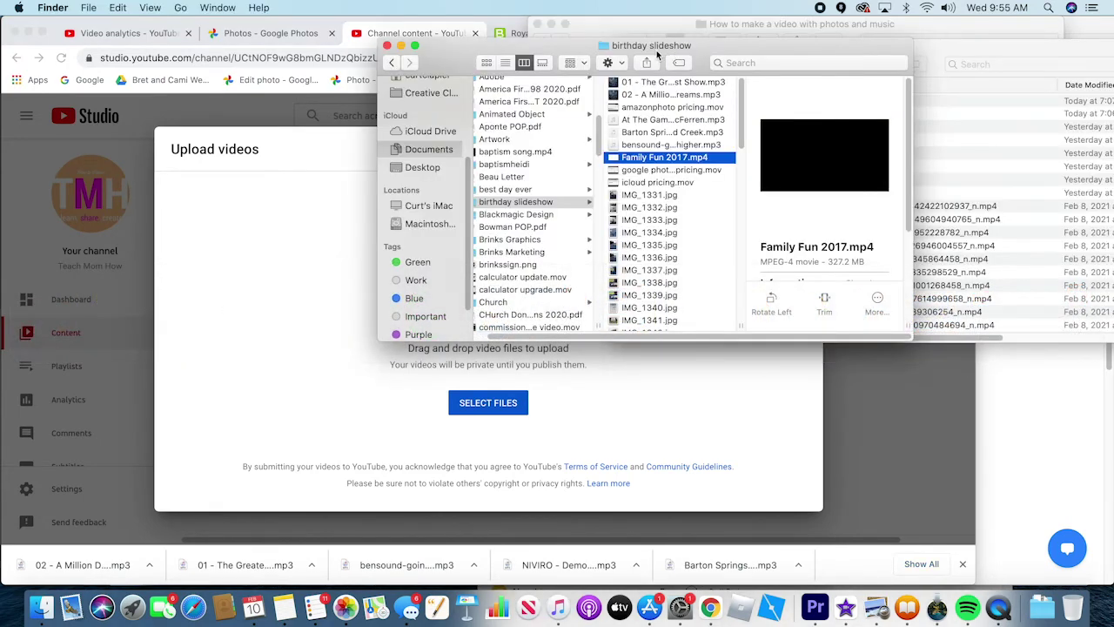
{"action": "left_click_drag", "start_coordinate": [657, 55], "coordinate": [828, 33]}
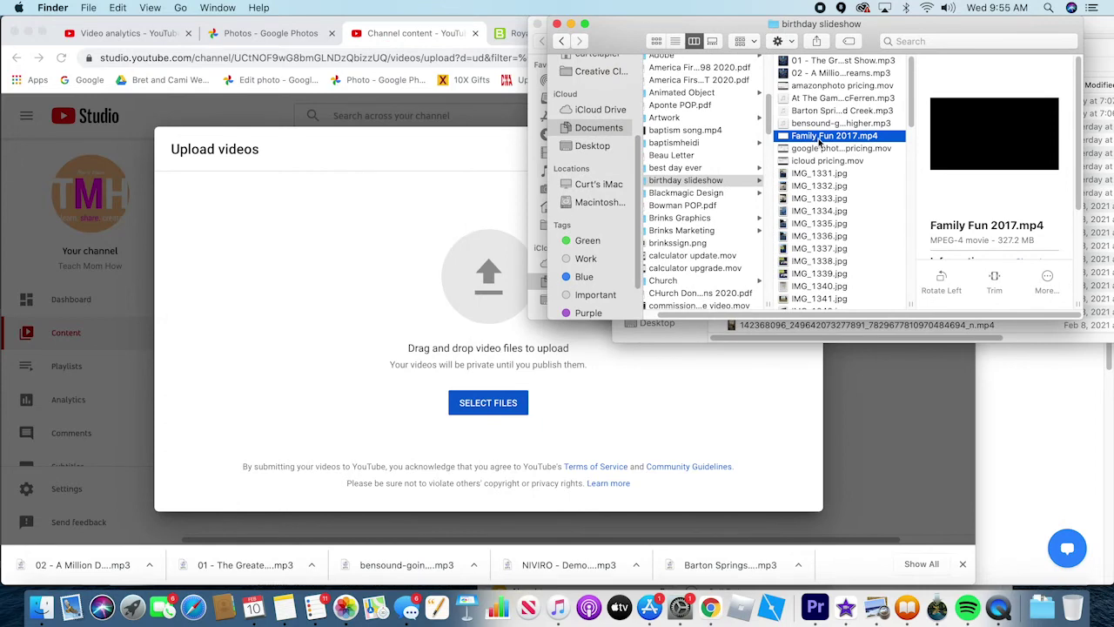
{"action": "left_click_drag", "start_coordinate": [821, 140], "coordinate": [410, 287]}
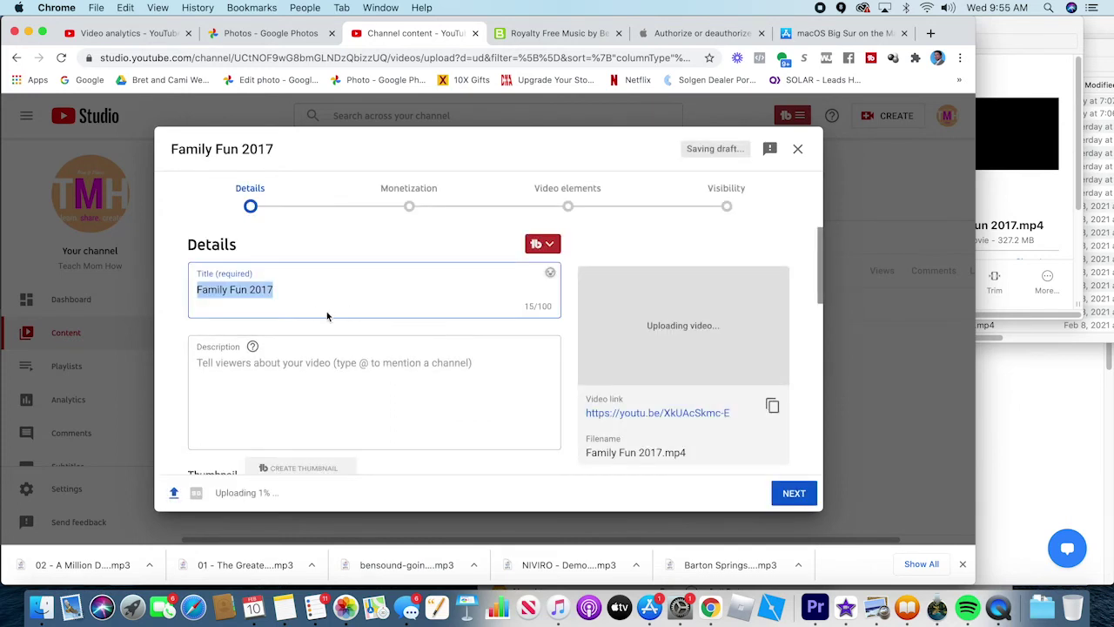
- Enter "Family fun slideshow." as the video description and review the thumbnail and playlist options without choosing any
{"action": "left_click", "coordinate": [269, 373]}
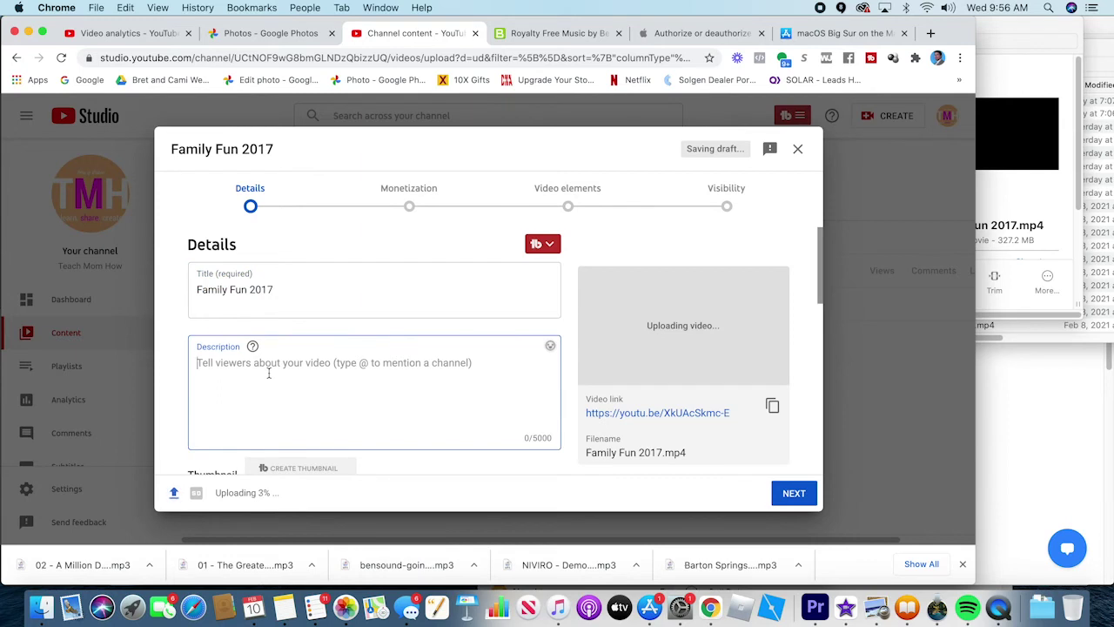
{"action": "type", "text": "Family fun slideshow."}
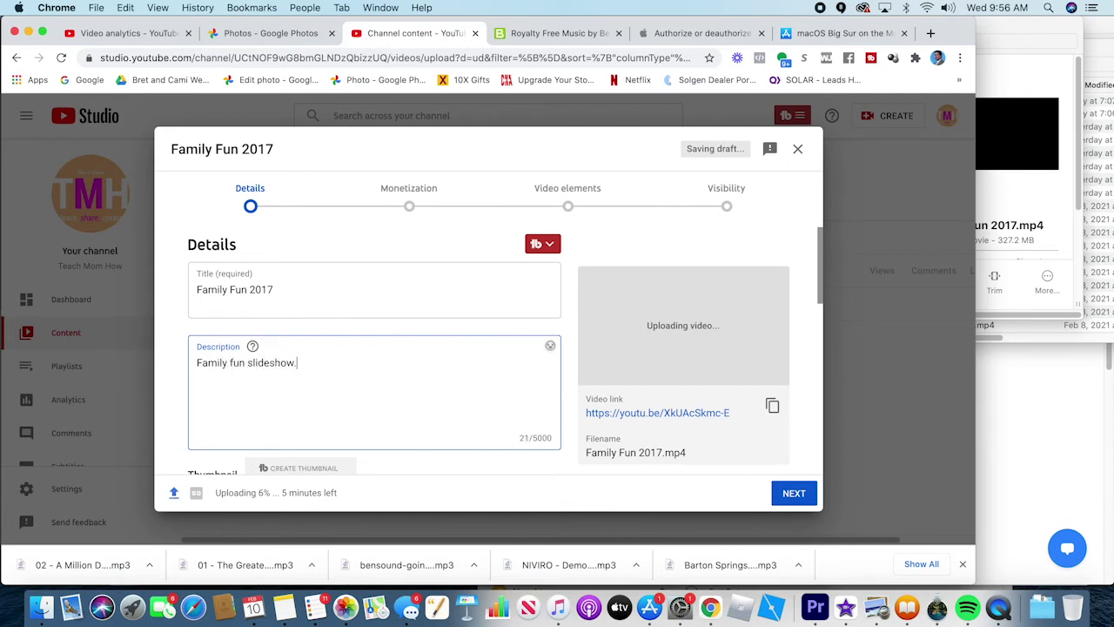
{"action": "scroll", "coordinate": [310, 337], "scroll_direction": "down", "scroll_amount": 5}
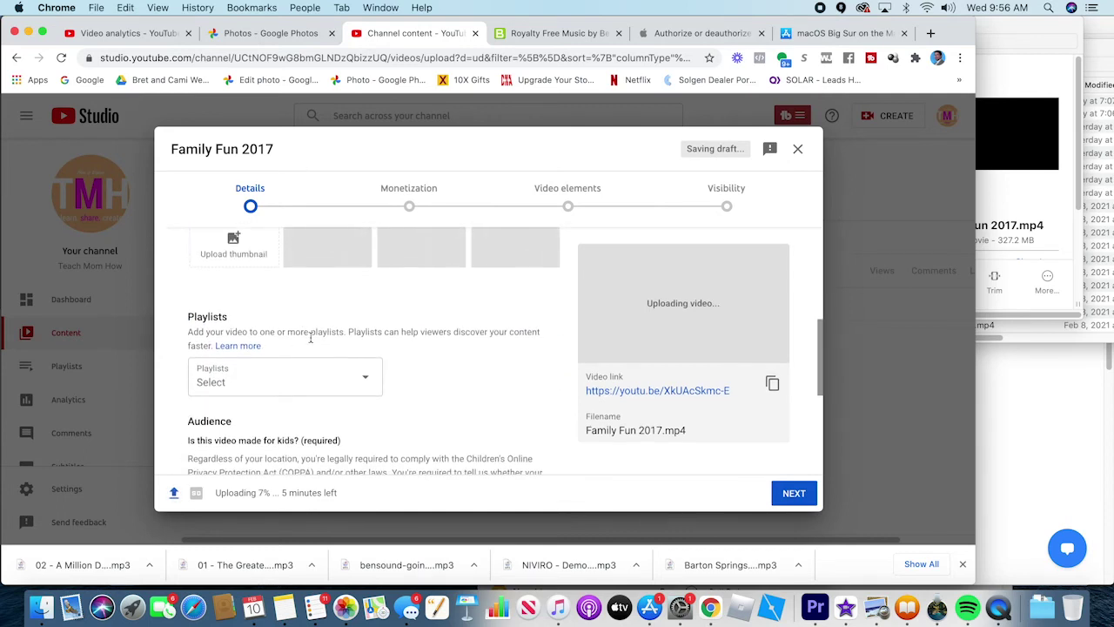
{"action": "scroll", "coordinate": [310, 337], "scroll_direction": "up", "scroll_amount": 3}
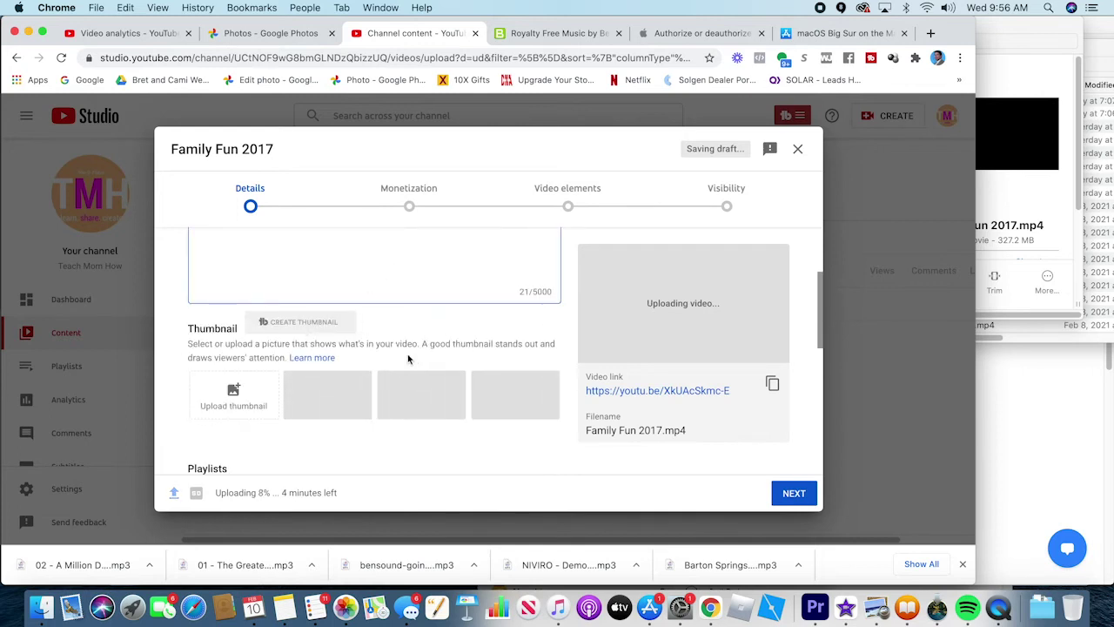
{"action": "scroll", "coordinate": [301, 453], "scroll_direction": "down", "scroll_amount": 1}
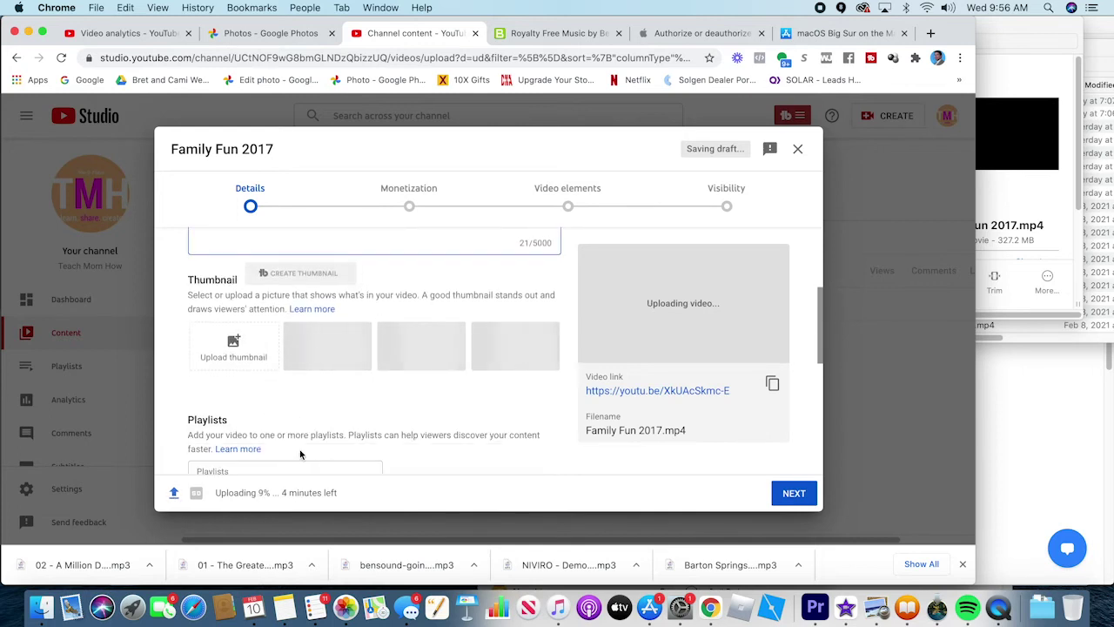
{"action": "scroll", "coordinate": [300, 453], "scroll_direction": "down", "scroll_amount": 2}
{"action": "left_click", "coordinate": [365, 374]}
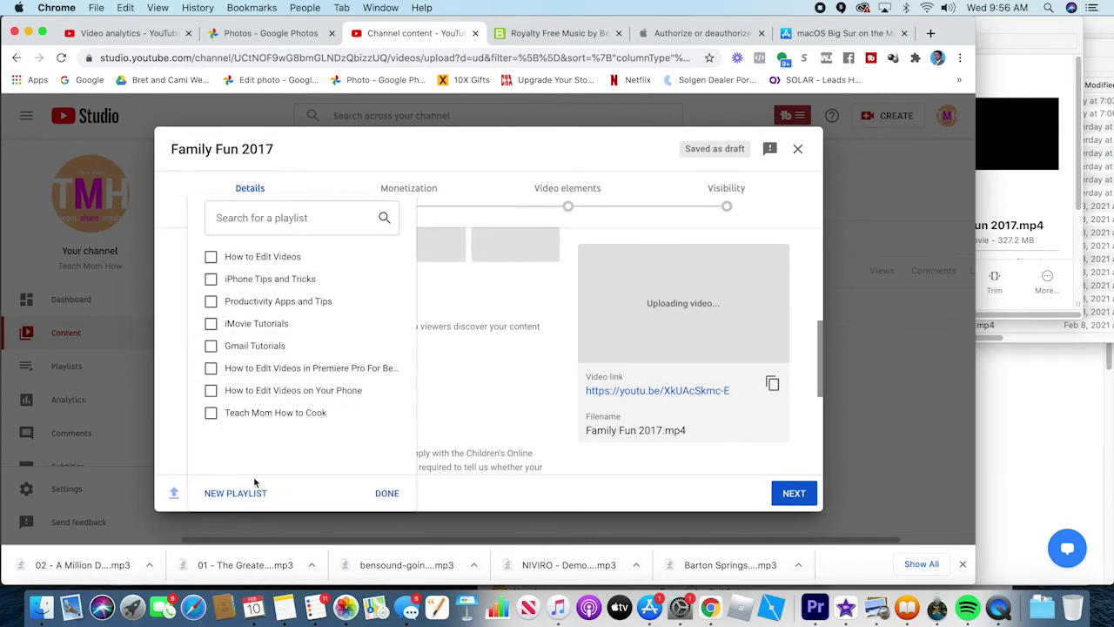
{"action": "left_click", "coordinate": [466, 391]}
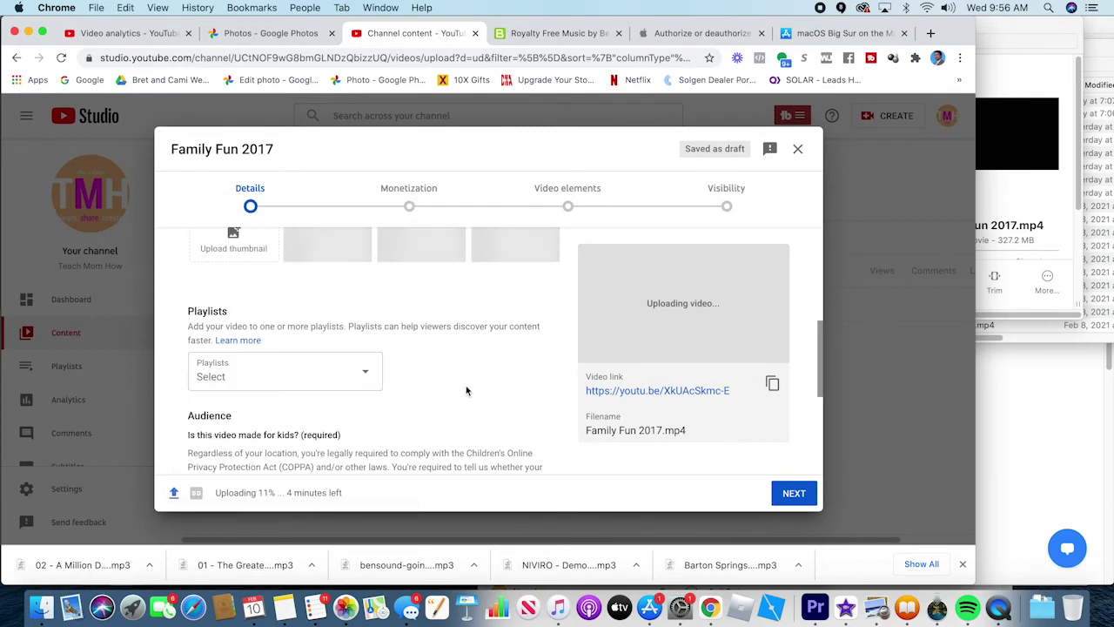
- Mark the video as not made for kids and expand the advanced age restriction settings
{"action": "scroll", "coordinate": [303, 413], "scroll_direction": "down", "scroll_amount": 5}
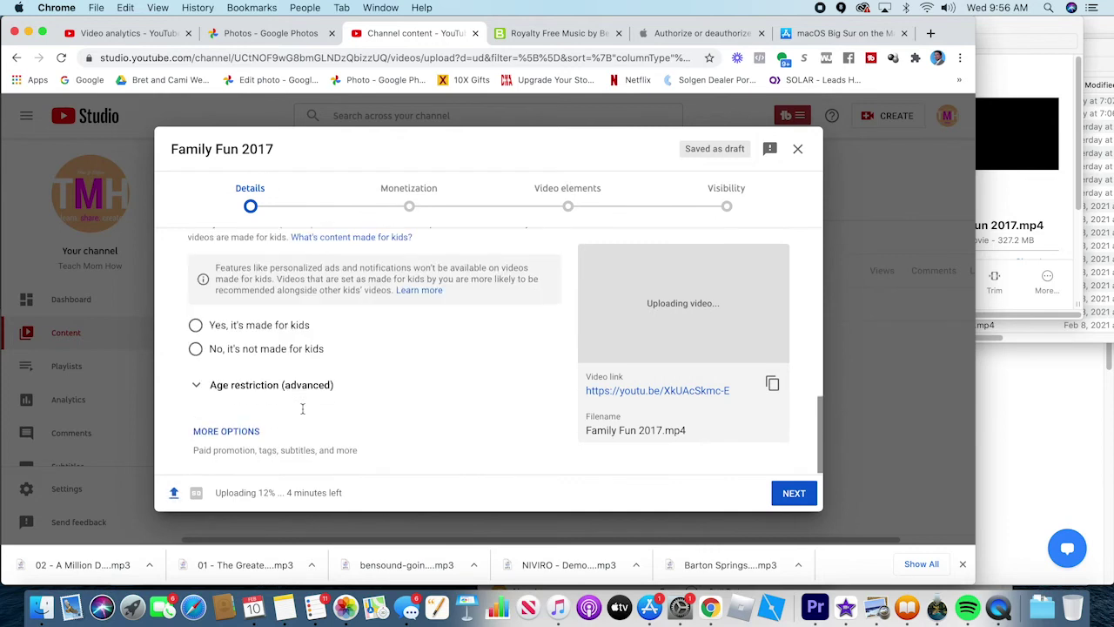
{"action": "left_click", "coordinate": [195, 356]}
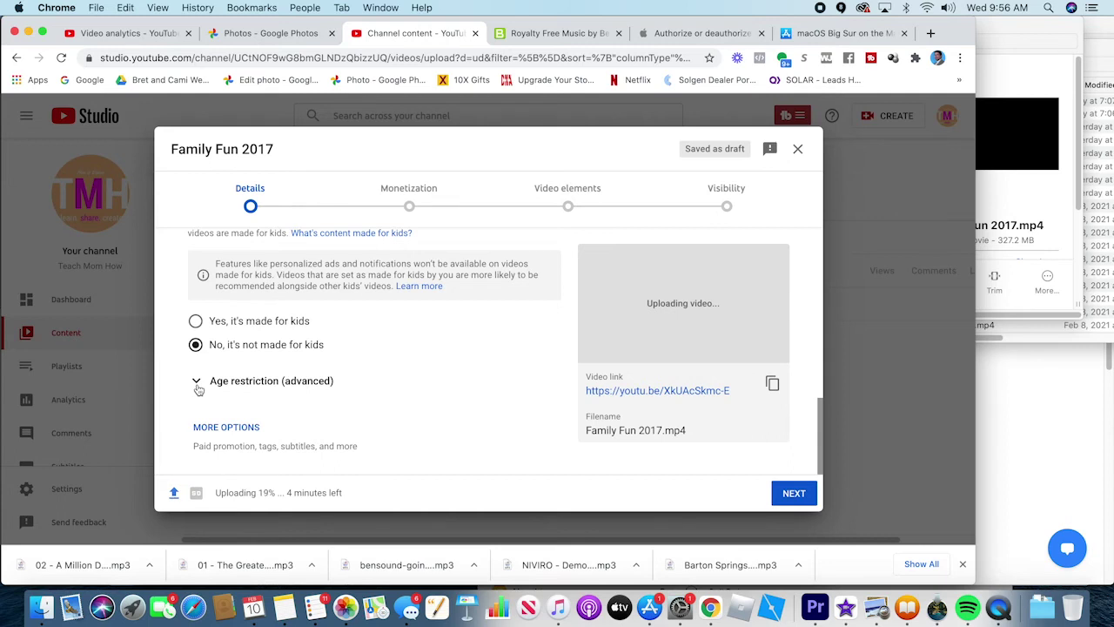
{"action": "left_click", "coordinate": [198, 385]}
{"action": "scroll", "coordinate": [294, 392], "scroll_direction": "down", "scroll_amount": 2}
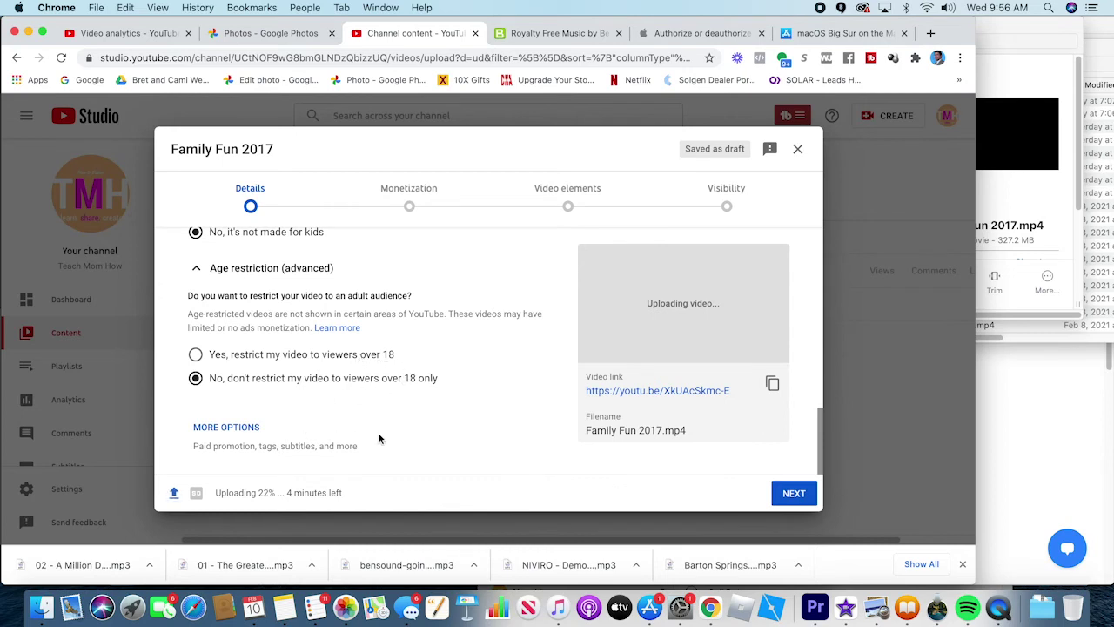
- Show the additional video options and examine the paid promotion setting, the tags field and the recommended tags
{"action": "left_click", "coordinate": [244, 431]}
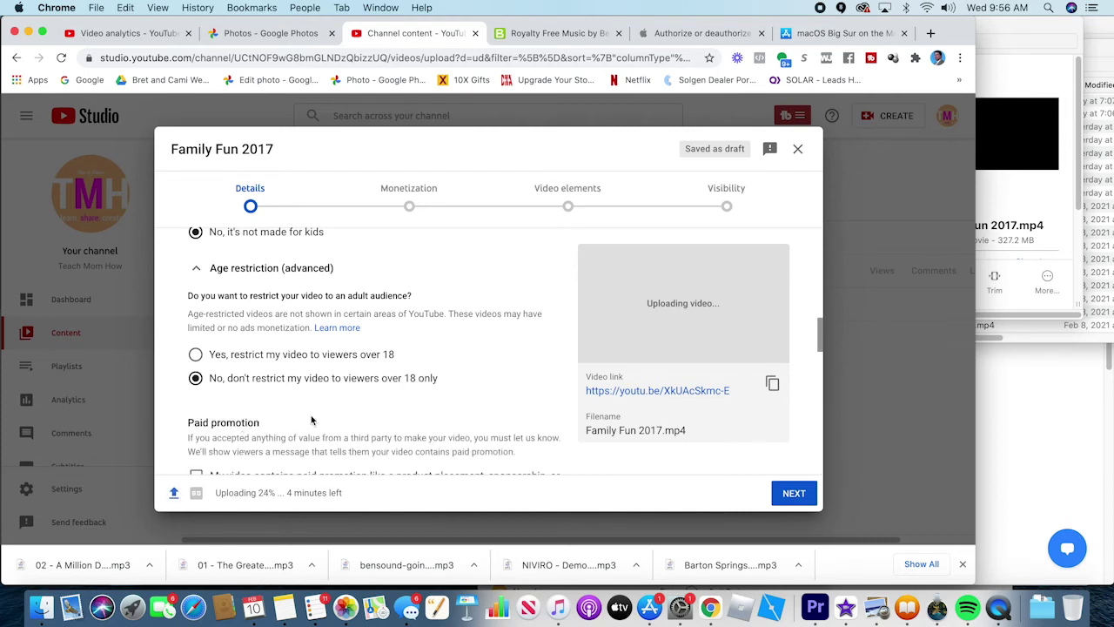
{"action": "scroll", "coordinate": [311, 421], "scroll_direction": "down", "scroll_amount": 5}
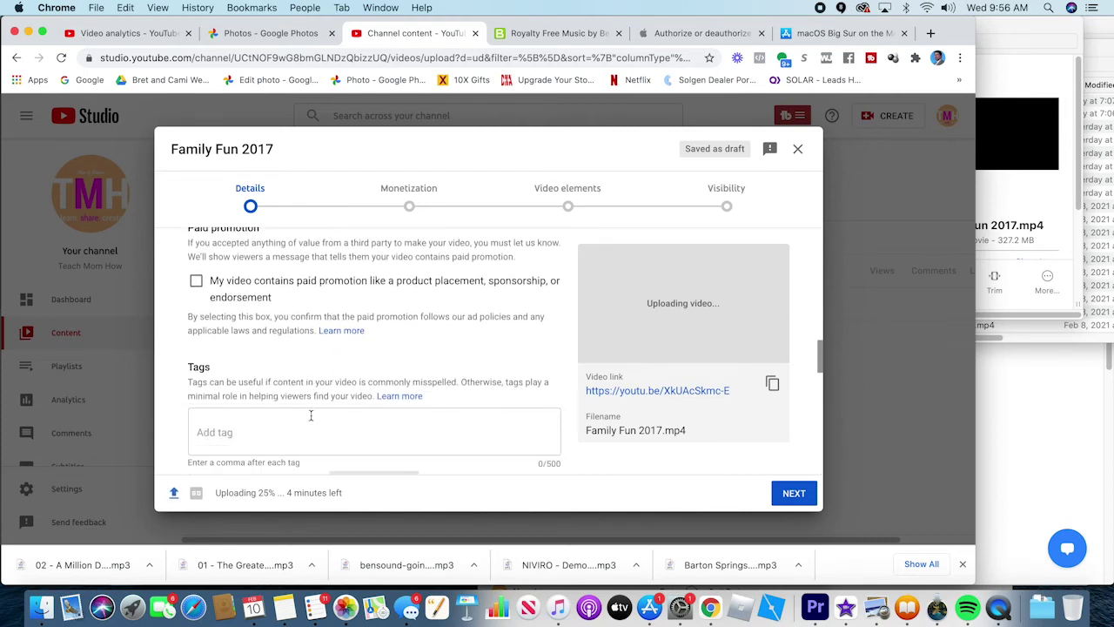
{"action": "scroll", "coordinate": [311, 418], "scroll_direction": "up", "scroll_amount": 2}
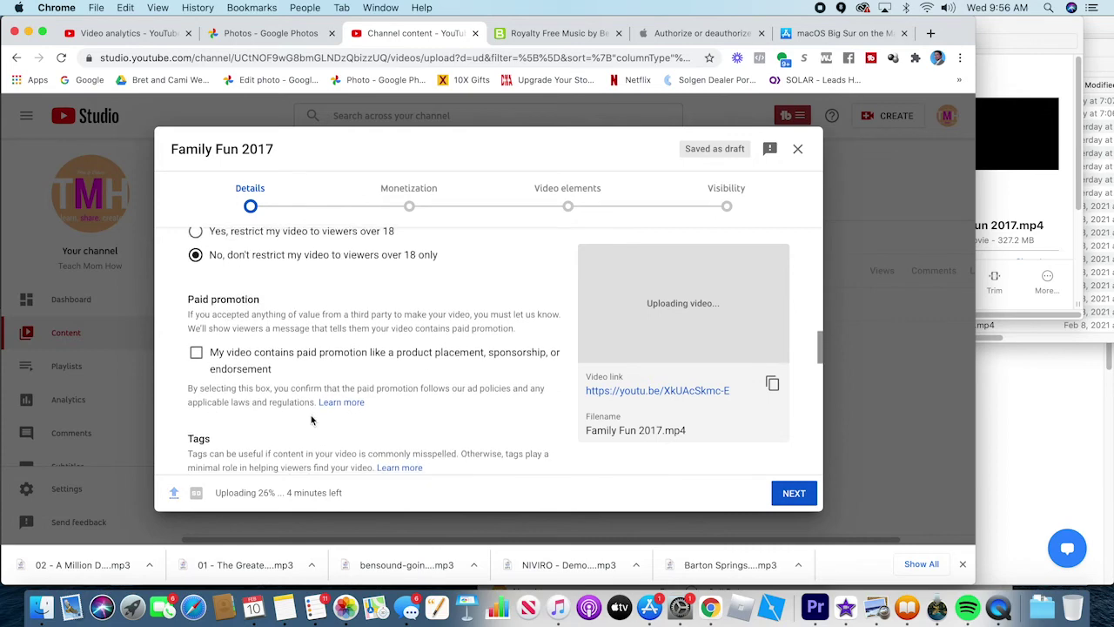
{"action": "scroll", "coordinate": [296, 391], "scroll_direction": "down", "scroll_amount": 5}
{"action": "scroll", "coordinate": [266, 335], "scroll_direction": "up", "scroll_amount": 2}
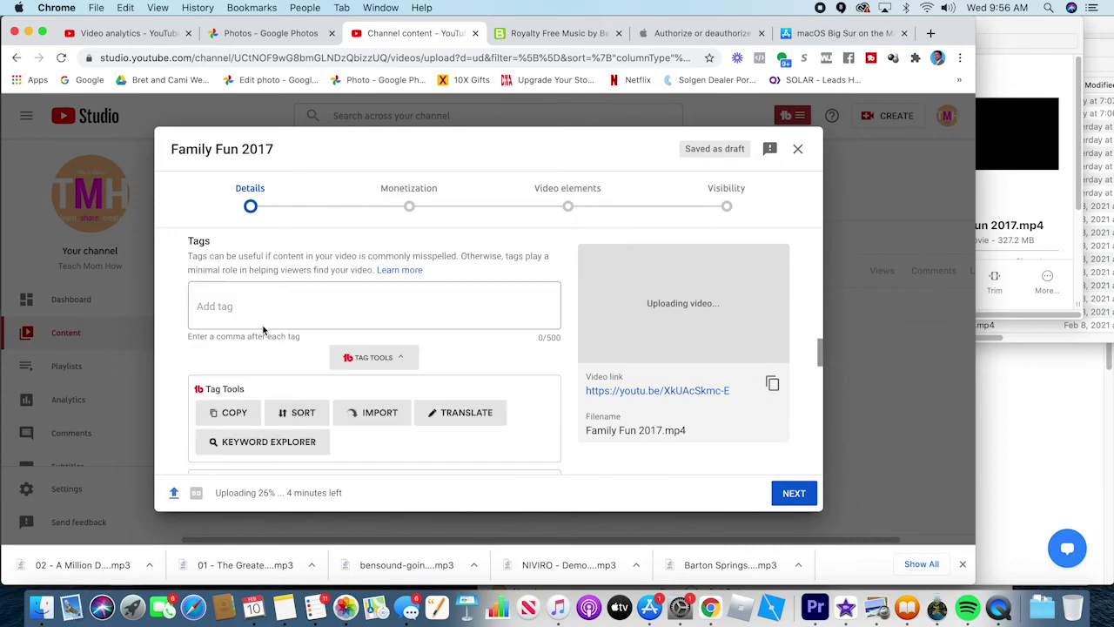
{"action": "left_click", "coordinate": [261, 315]}
{"action": "scroll", "coordinate": [261, 318], "scroll_direction": "down", "scroll_amount": 5}
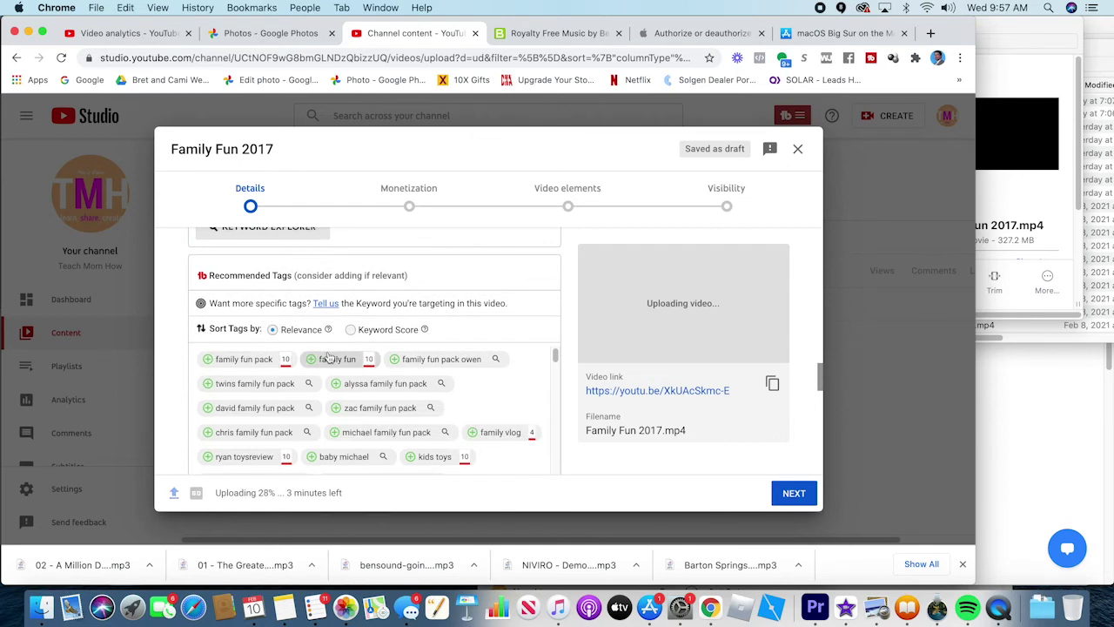
{"action": "scroll", "coordinate": [334, 357], "scroll_direction": "down", "scroll_amount": 1}
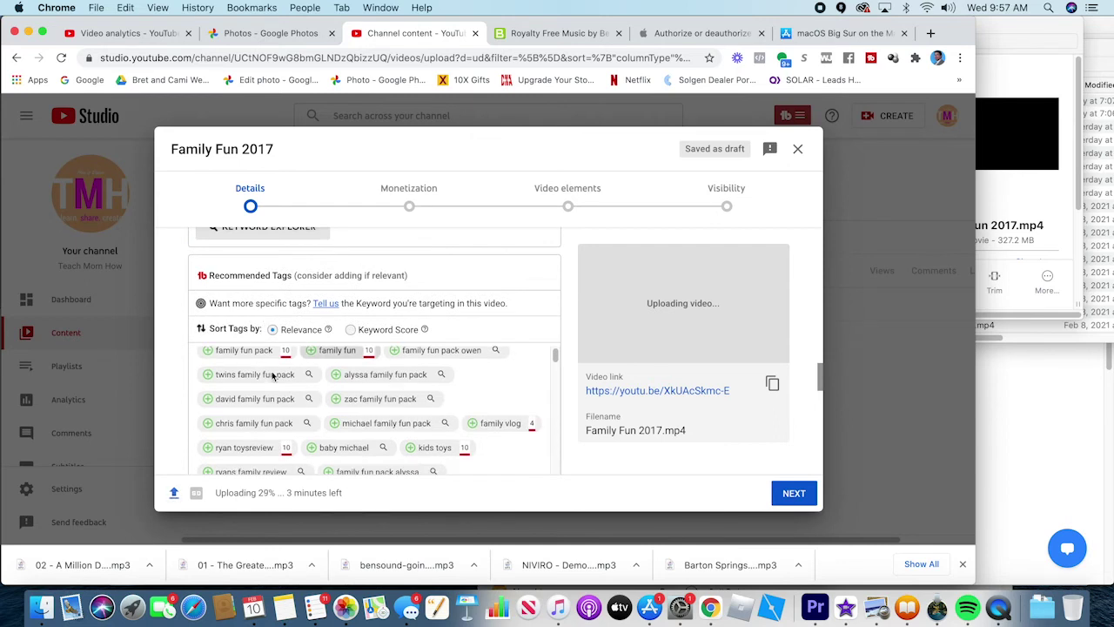
{"action": "scroll", "coordinate": [383, 416], "scroll_direction": "down", "scroll_amount": 3}
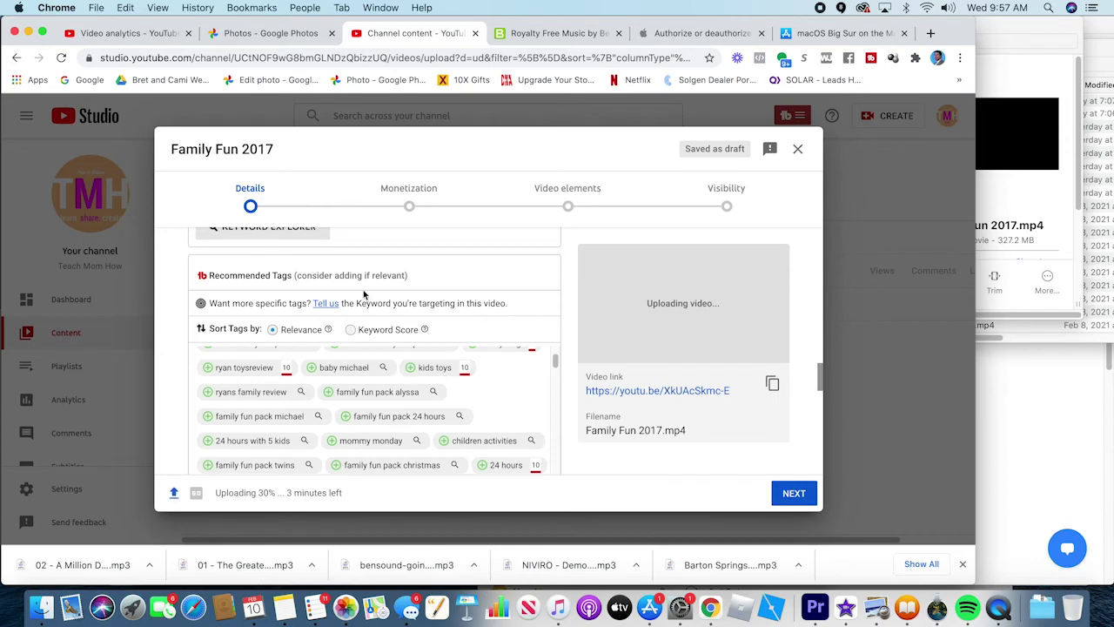
- Look through the rest of the recommended tags and set the video language to English (United States)
{"action": "scroll", "coordinate": [533, 412], "scroll_direction": "down", "scroll_amount": 5}
{"action": "scroll", "coordinate": [538, 440], "scroll_direction": "down", "scroll_amount": 4}
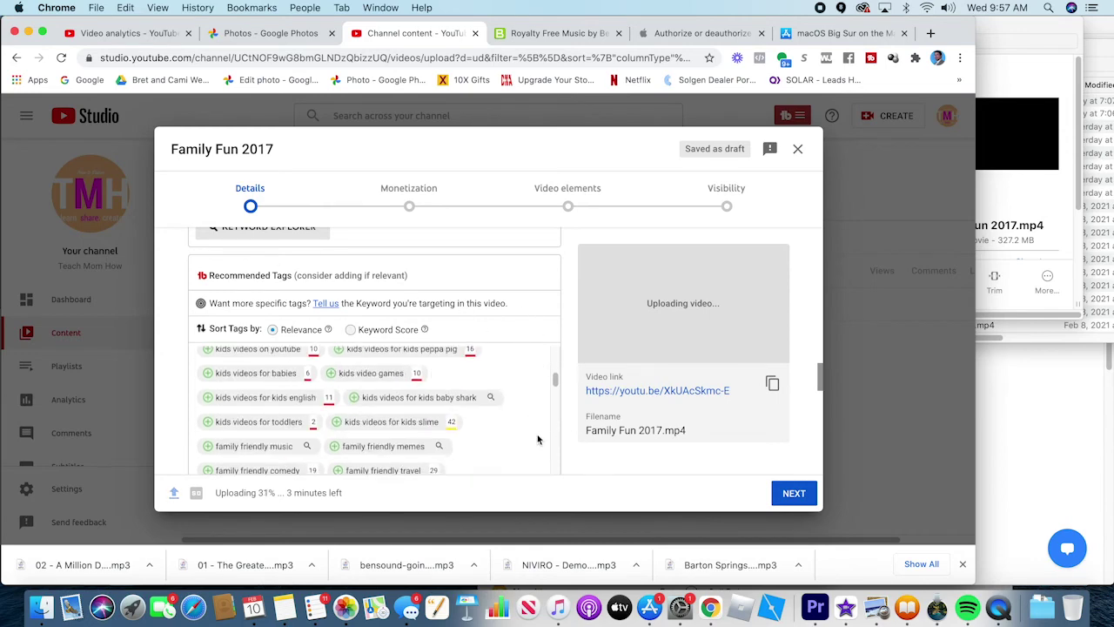
{"action": "scroll", "coordinate": [559, 450], "scroll_direction": "down", "scroll_amount": 10}
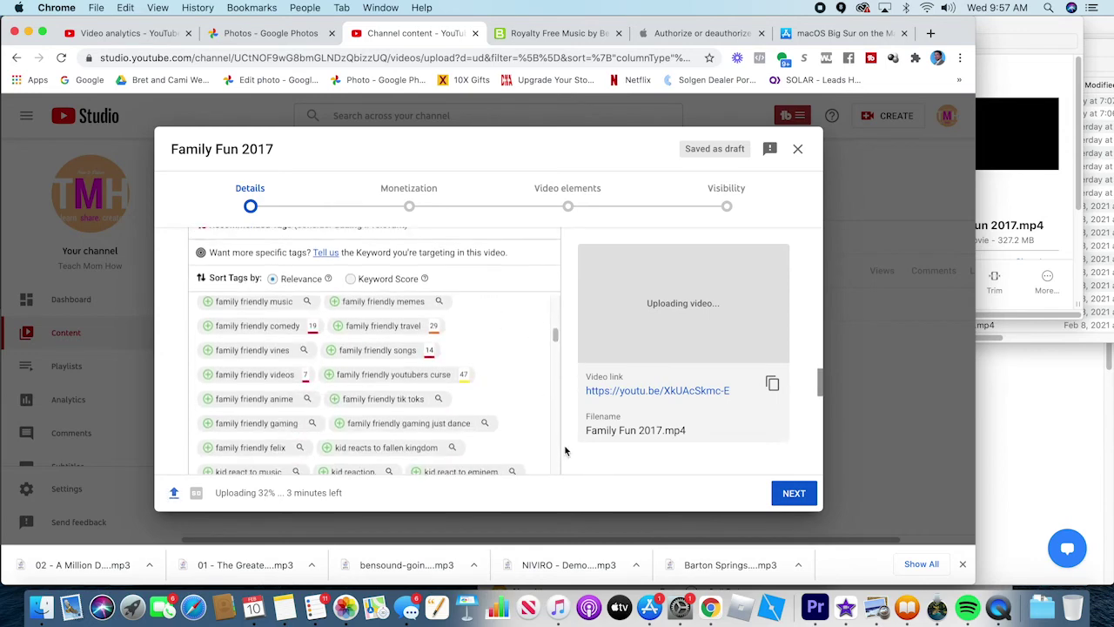
{"action": "scroll", "coordinate": [438, 383], "scroll_direction": "up", "scroll_amount": 1}
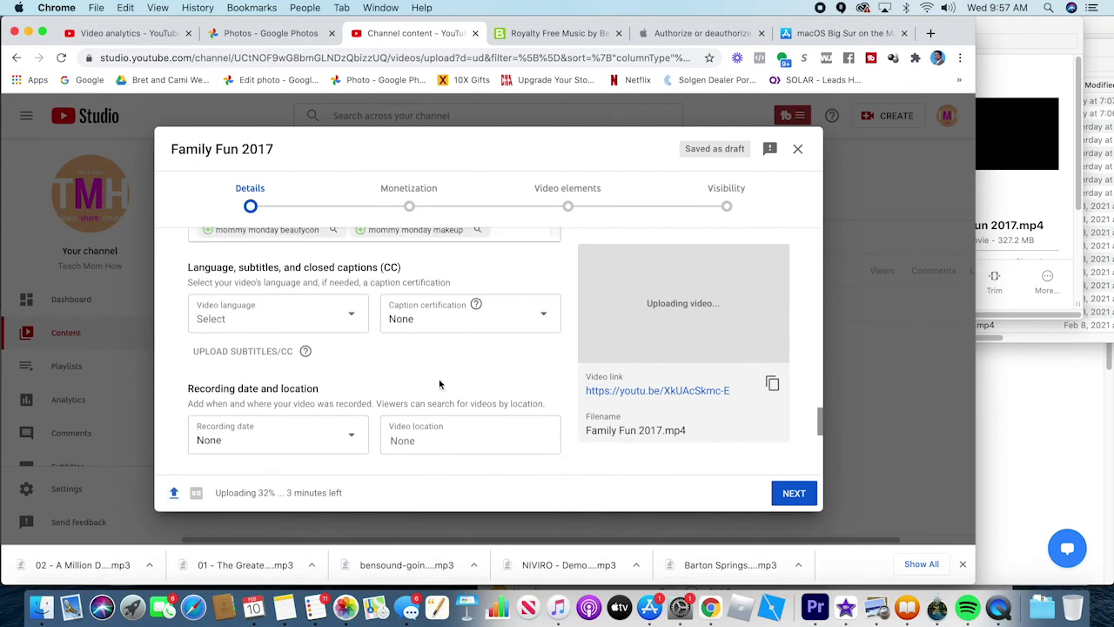
{"action": "left_click", "coordinate": [330, 326]}
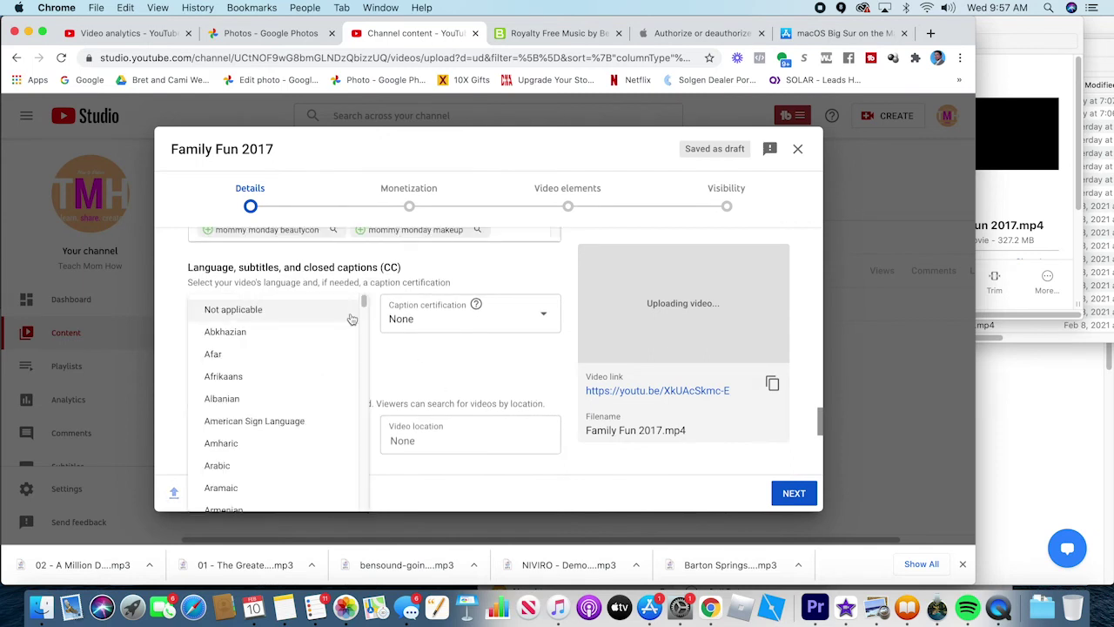
{"action": "scroll", "coordinate": [270, 368], "scroll_direction": "down", "scroll_amount": 10}
{"action": "scroll", "coordinate": [269, 369], "scroll_direction": "down", "scroll_amount": 8}
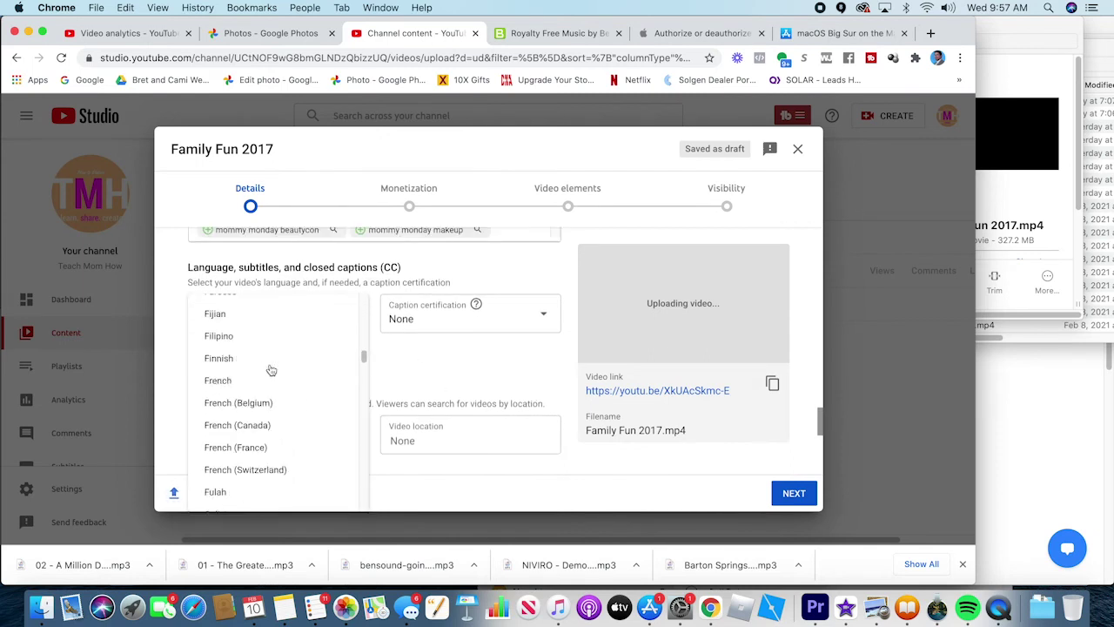
{"action": "scroll", "coordinate": [270, 370], "scroll_direction": "up", "scroll_amount": 1}
{"action": "scroll", "coordinate": [271, 370], "scroll_direction": "up", "scroll_amount": 2}
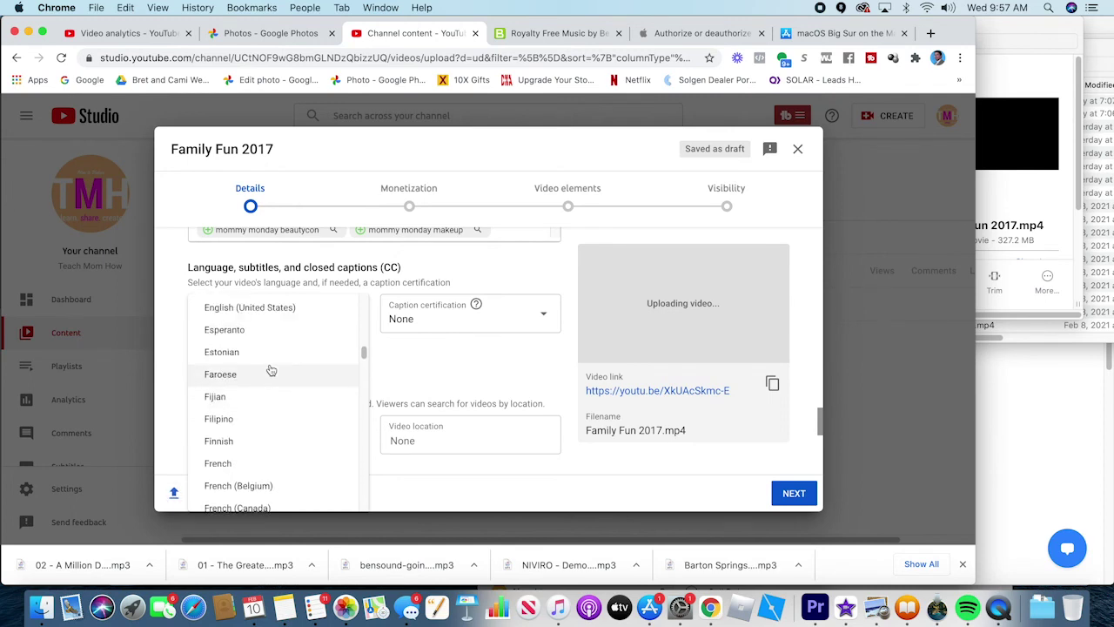
{"action": "left_click", "coordinate": [276, 328]}
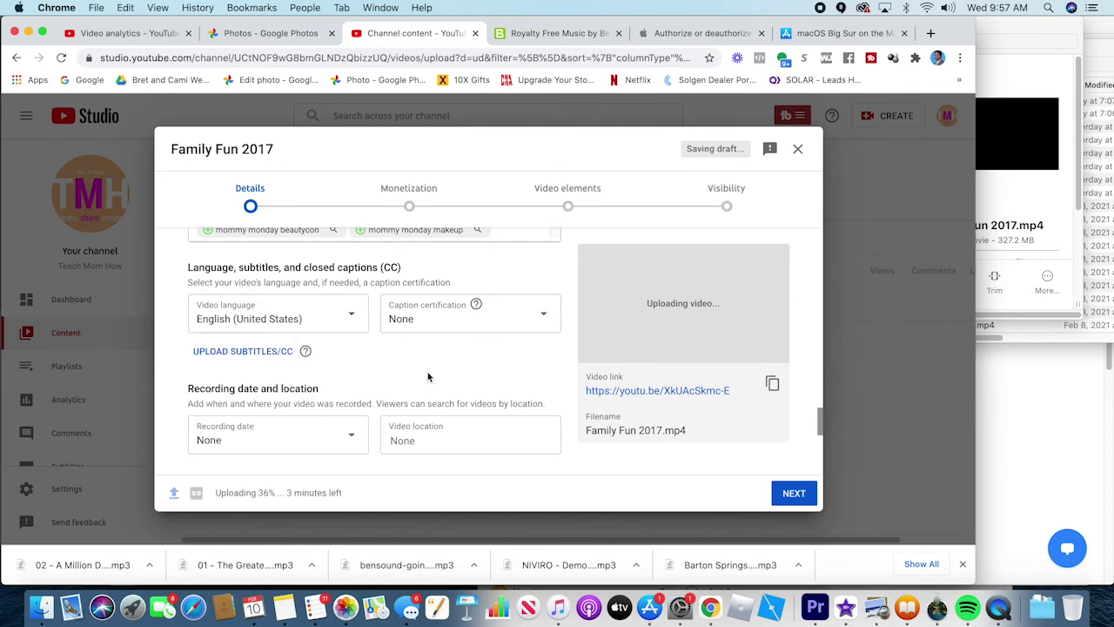
- Set the video's recording date to Feb 10, 2021
{"action": "scroll", "coordinate": [410, 380], "scroll_direction": "down", "scroll_amount": 5}
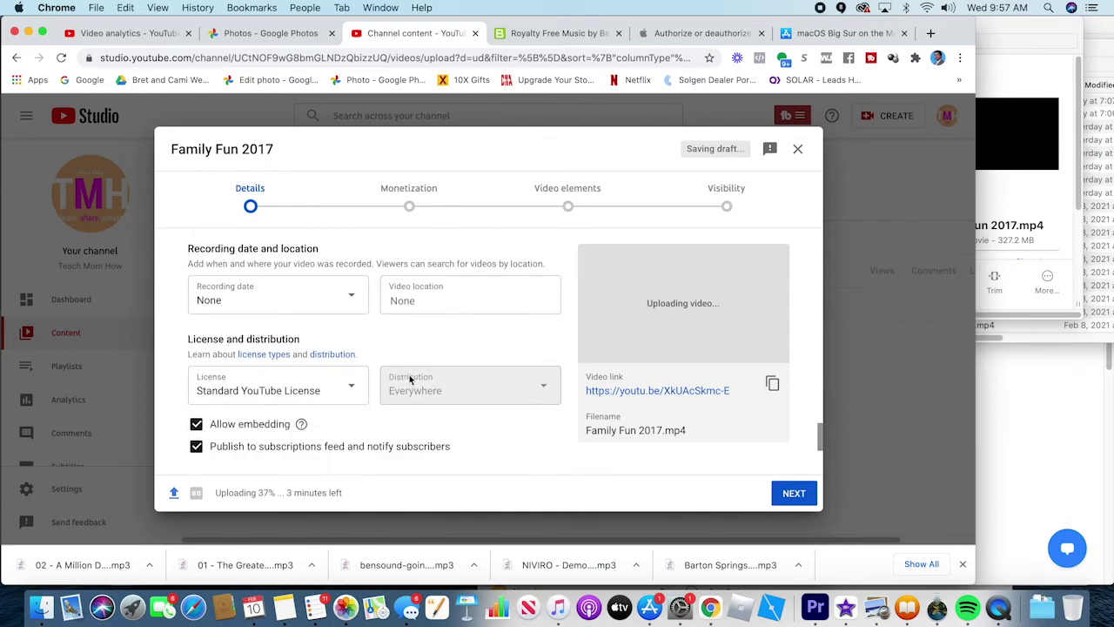
{"action": "left_click", "coordinate": [353, 301]}
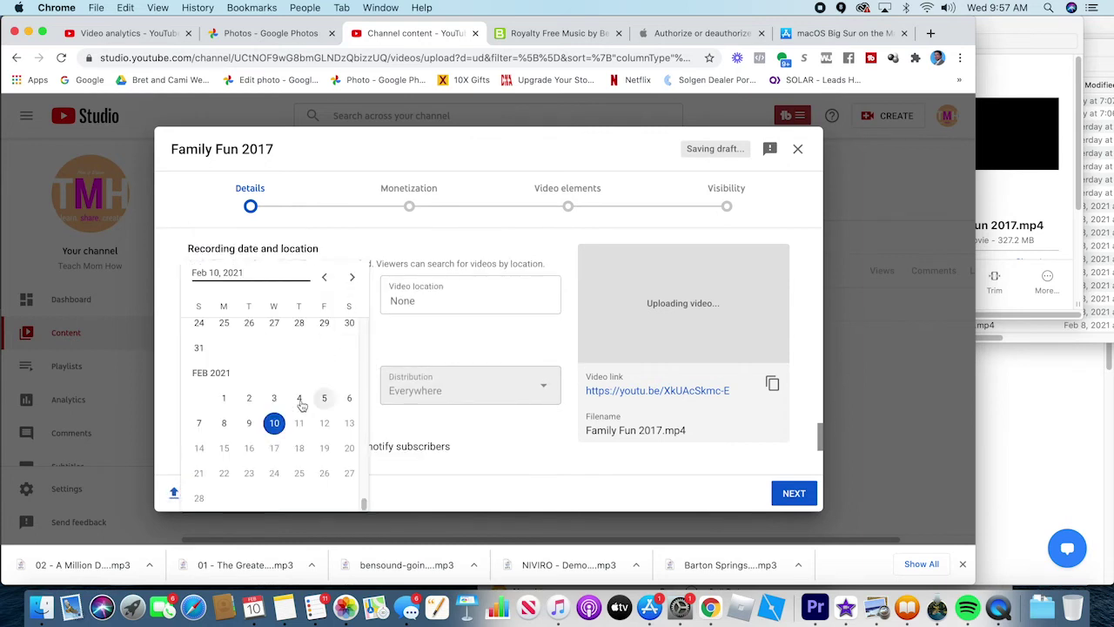
{"action": "left_click", "coordinate": [276, 423]}
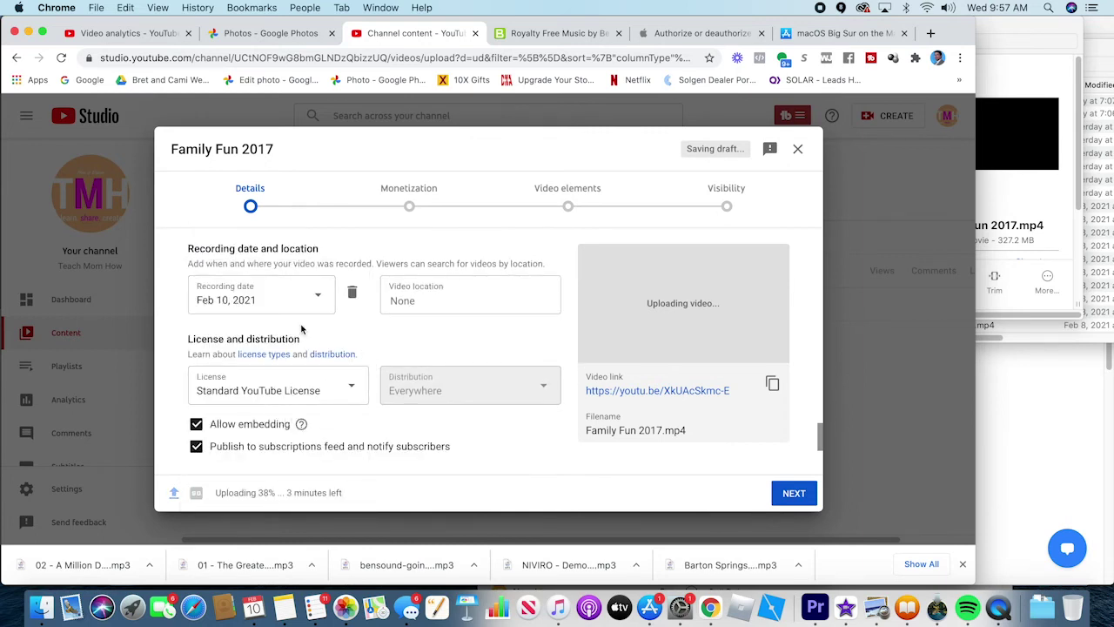
- Examine the license, embedding, category and comment visibility options for the video
{"action": "scroll", "coordinate": [323, 350], "scroll_direction": "down", "scroll_amount": 3}
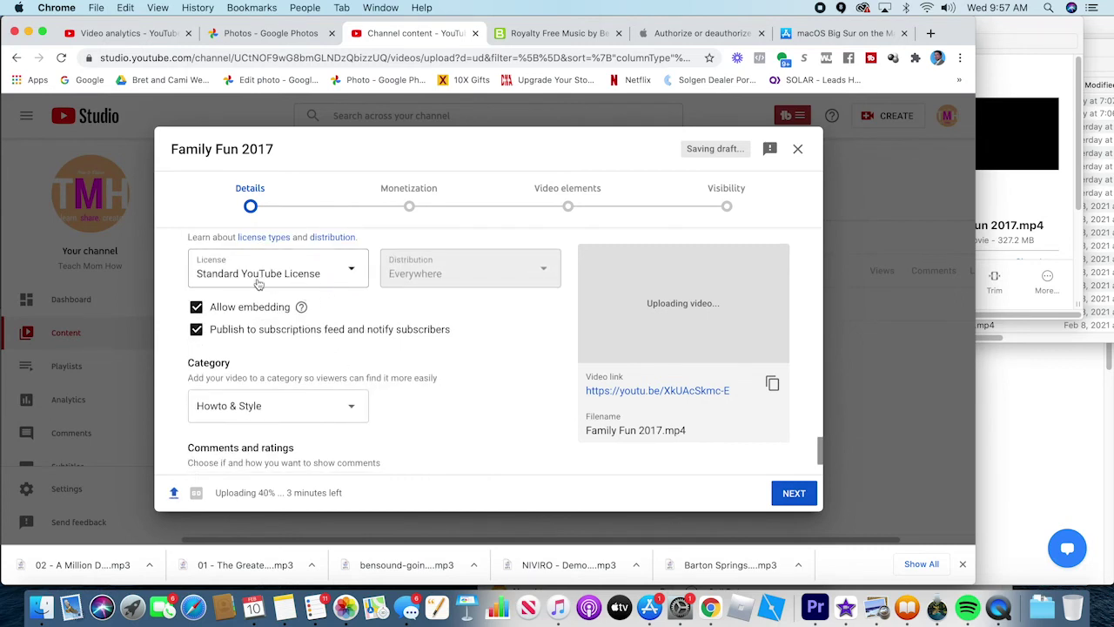
{"action": "scroll", "coordinate": [336, 396], "scroll_direction": "down", "scroll_amount": 2}
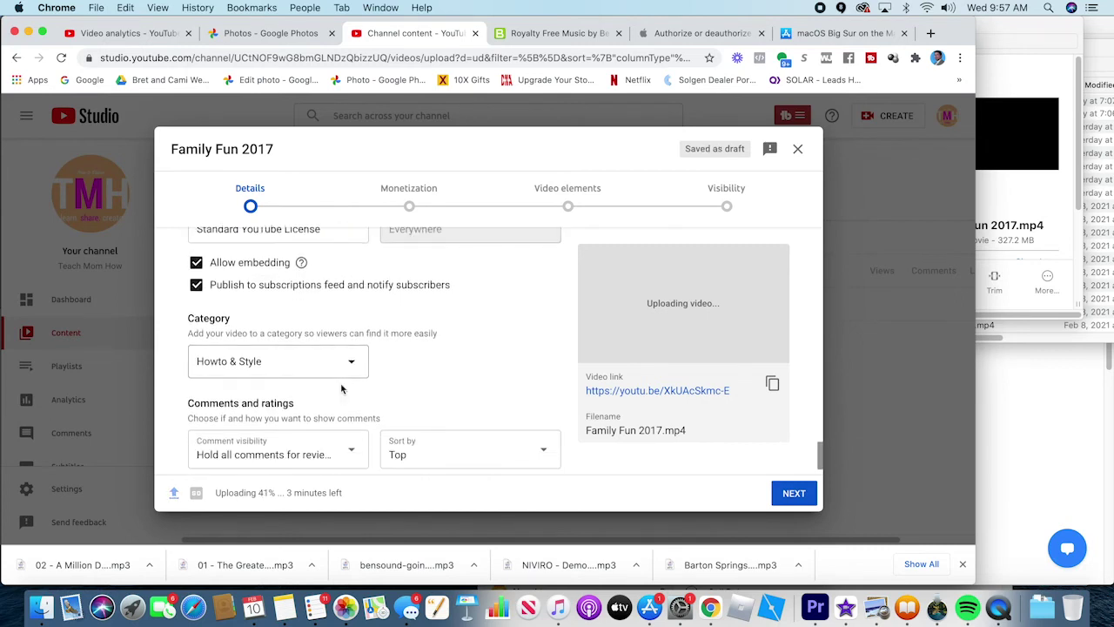
{"action": "scroll", "coordinate": [344, 386], "scroll_direction": "down", "scroll_amount": 1}
{"action": "scroll", "coordinate": [358, 386], "scroll_direction": "down", "scroll_amount": 1}
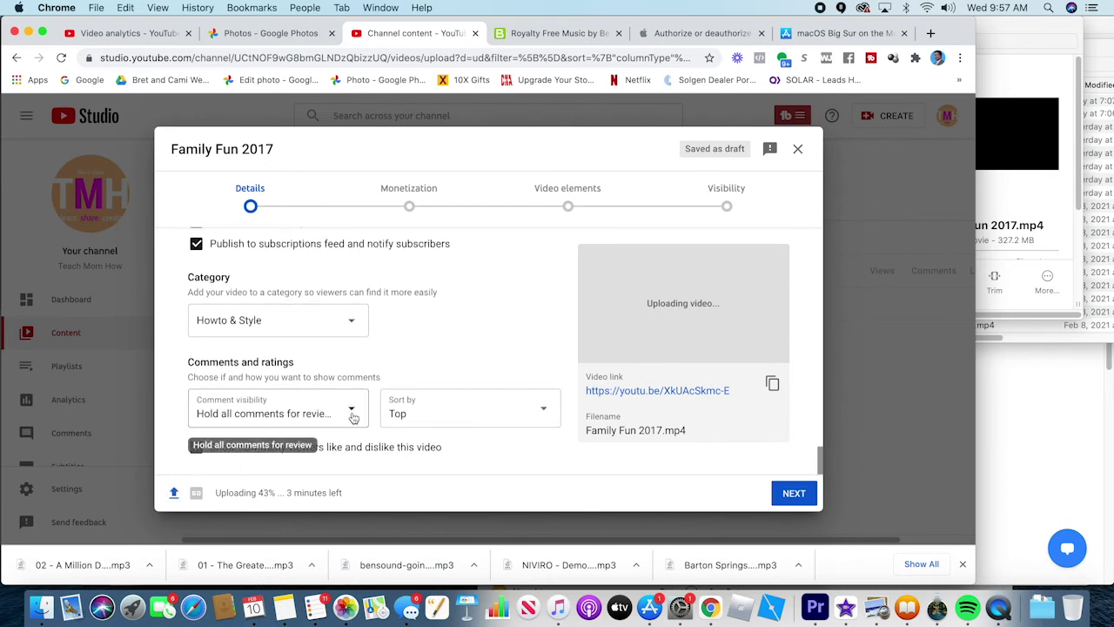
{"action": "left_click", "coordinate": [353, 415]}
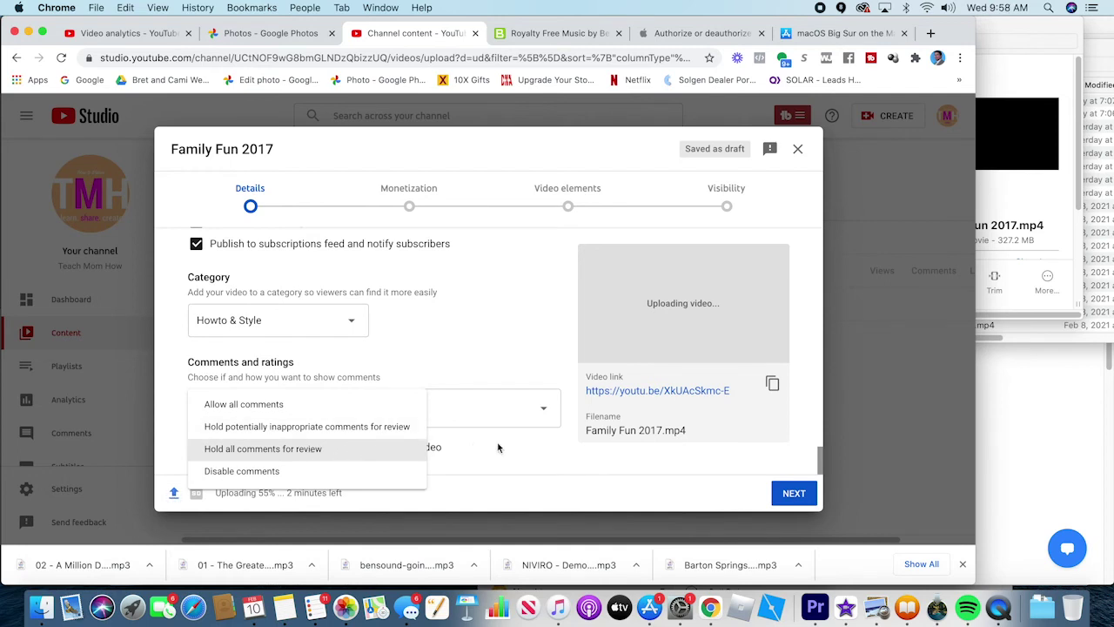
{"action": "left_click", "coordinate": [543, 454]}
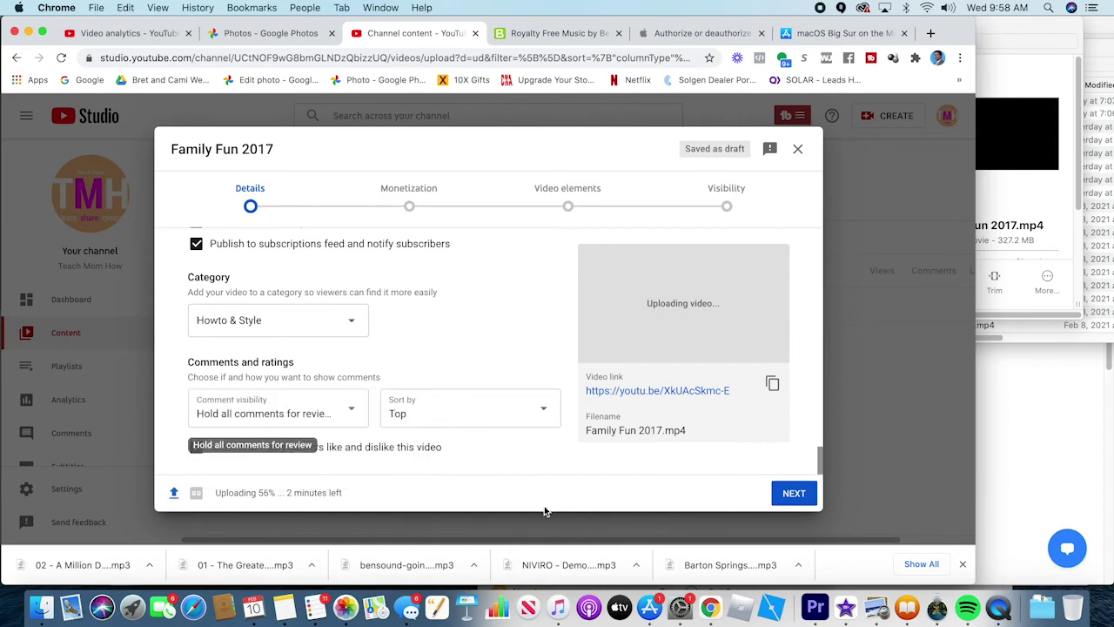
- Continue to the Monetization stage, review its ad options and set monetization to Off
{"action": "left_click", "coordinate": [780, 499]}
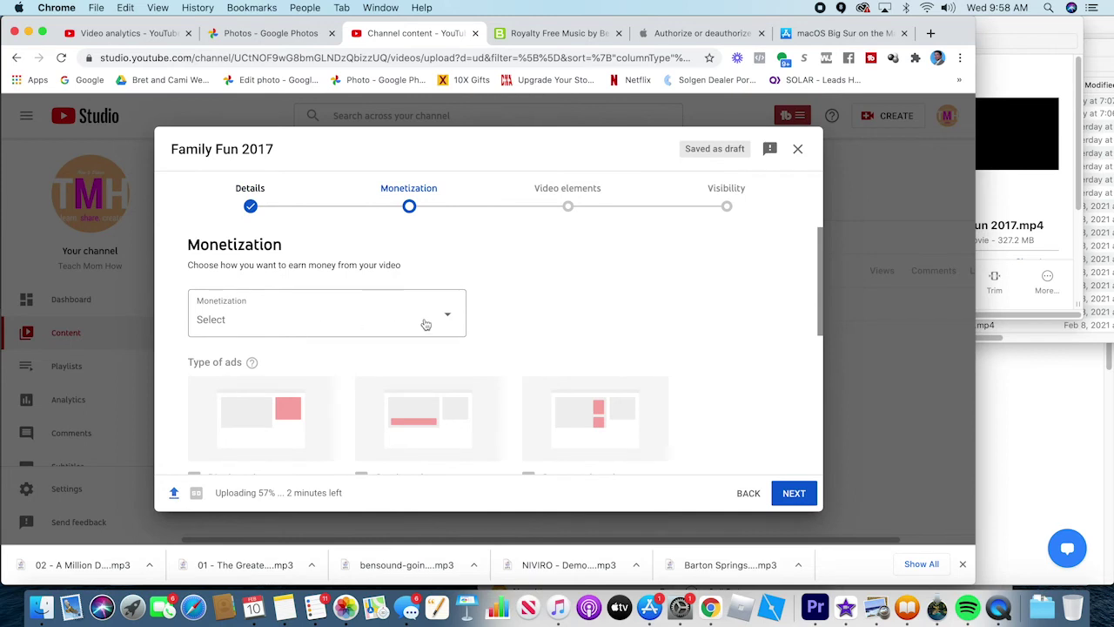
{"action": "left_click", "coordinate": [425, 325]}
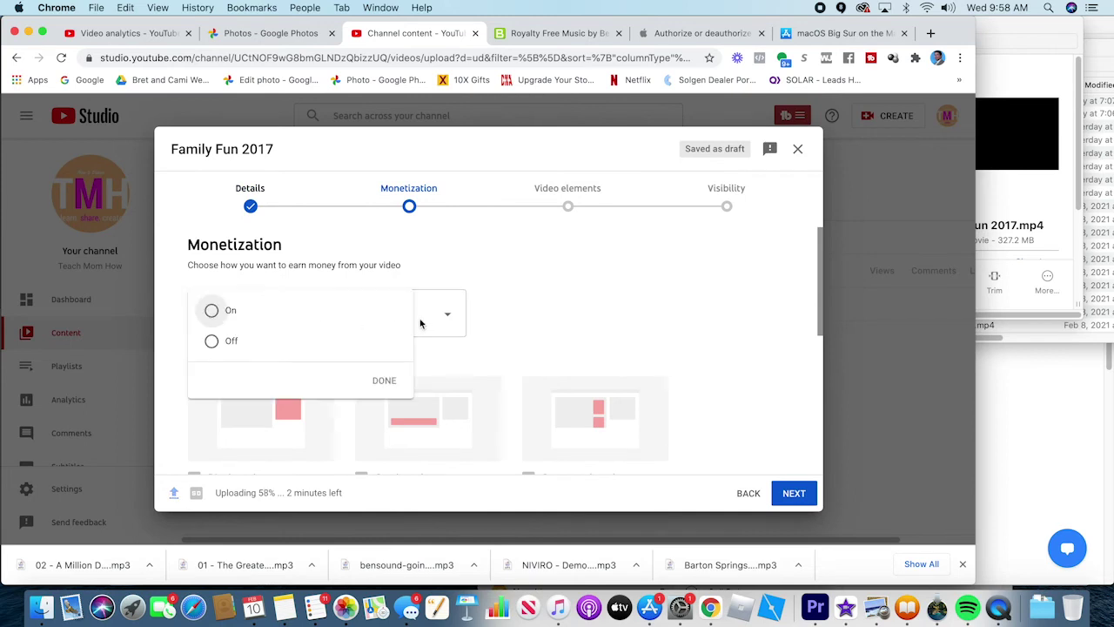
{"action": "left_click", "coordinate": [489, 324]}
{"action": "scroll", "coordinate": [645, 341], "scroll_direction": "down", "scroll_amount": 6}
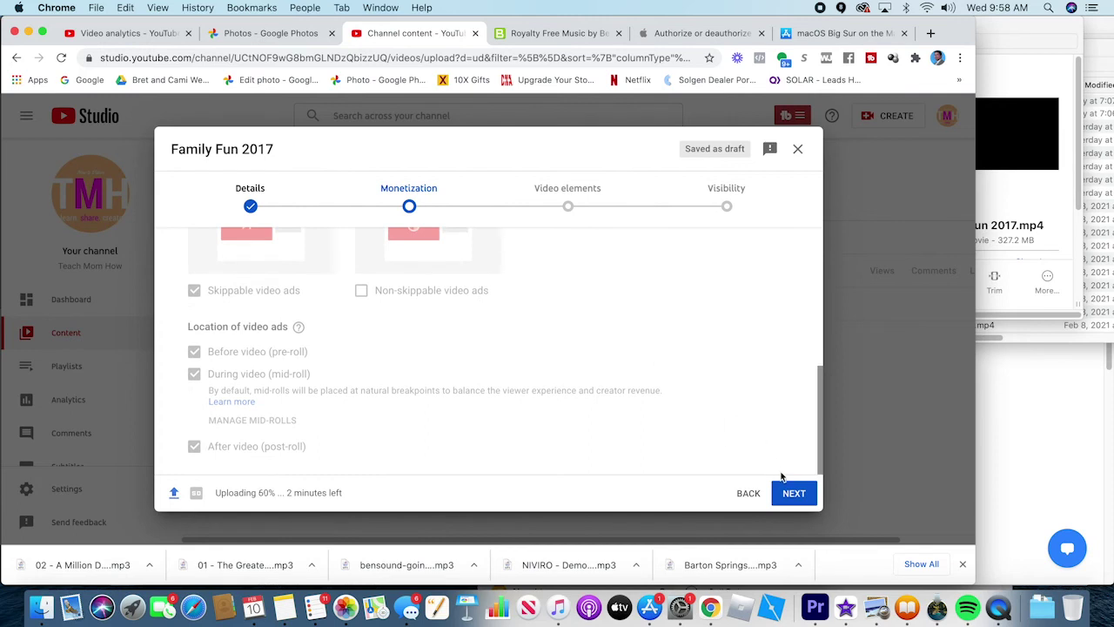
{"action": "scroll", "coordinate": [630, 406], "scroll_direction": "up", "scroll_amount": 6}
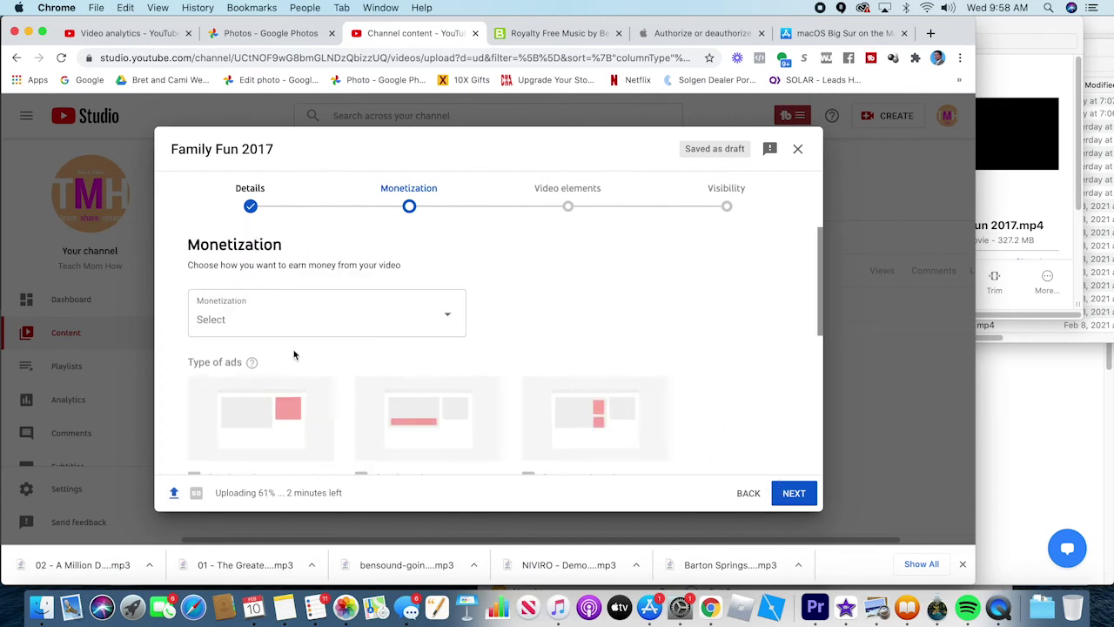
{"action": "left_click", "coordinate": [309, 325]}
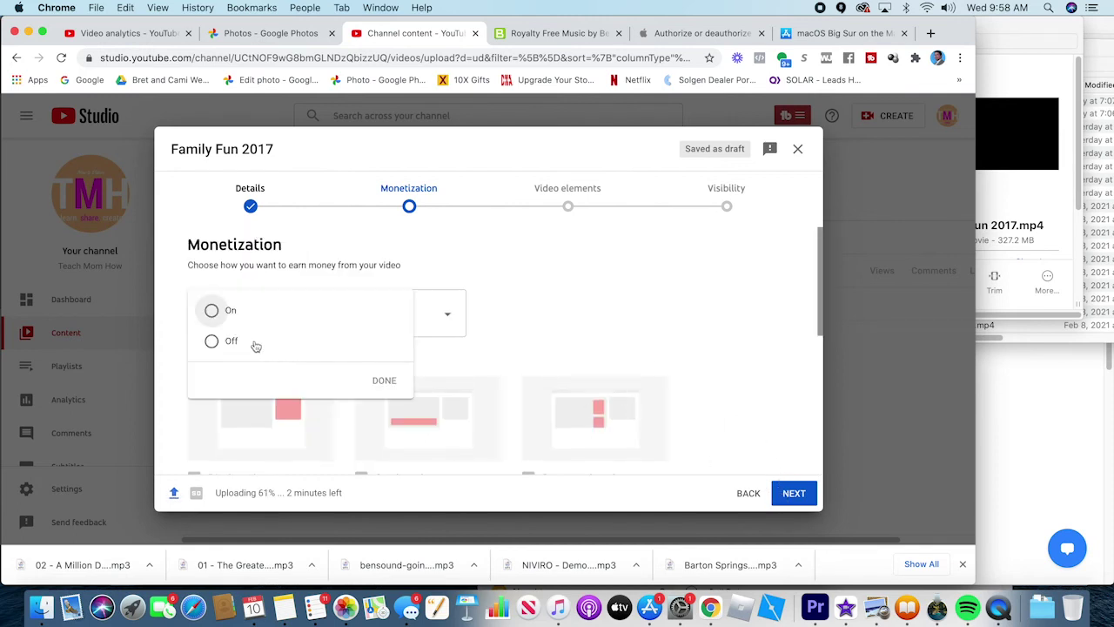
{"action": "left_click", "coordinate": [209, 345]}
{"action": "left_click", "coordinate": [380, 376]}
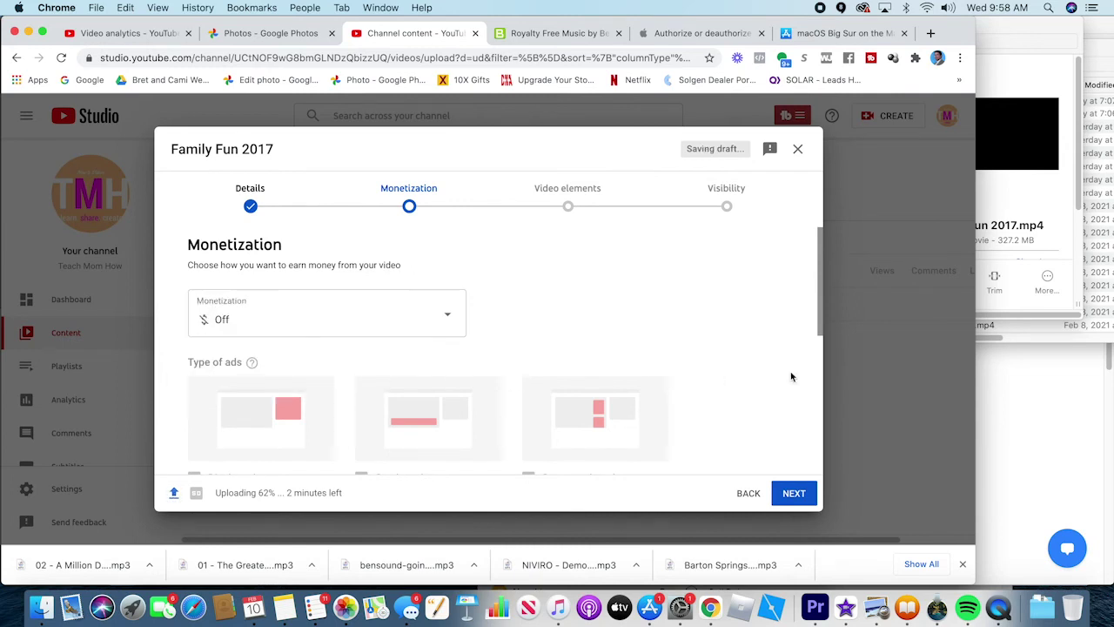
- Proceed through the Video elements stage, reviewing the end screen and cards options, to the Visibility stage
{"action": "scroll", "coordinate": [793, 423], "scroll_direction": "down", "scroll_amount": 5}
{"action": "left_click", "coordinate": [793, 493]}
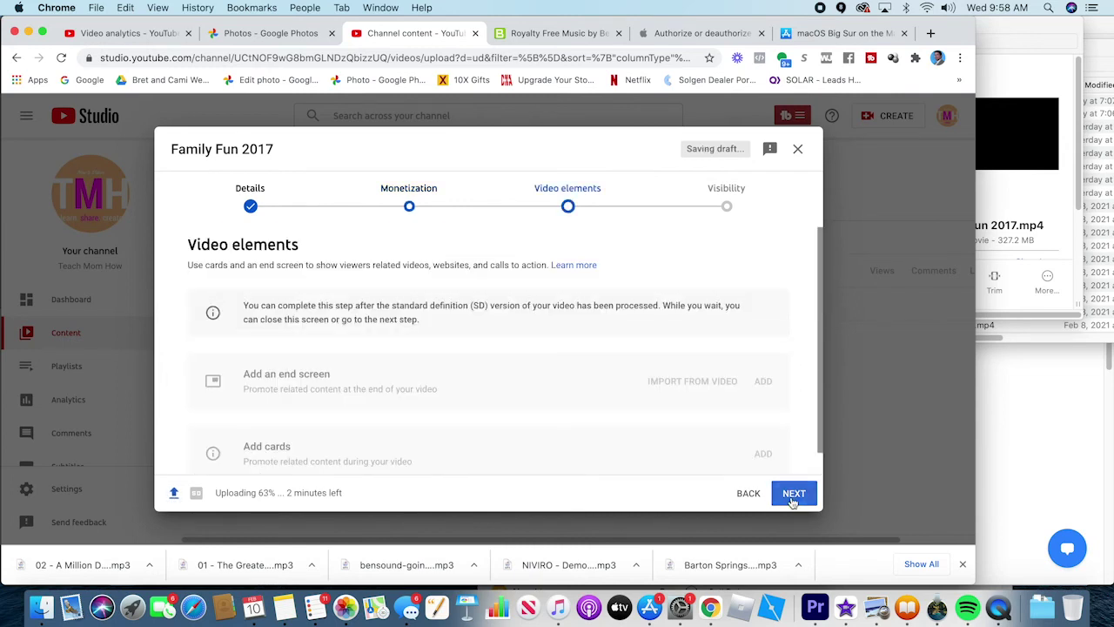
{"action": "scroll", "coordinate": [399, 383], "scroll_direction": "down", "scroll_amount": 1}
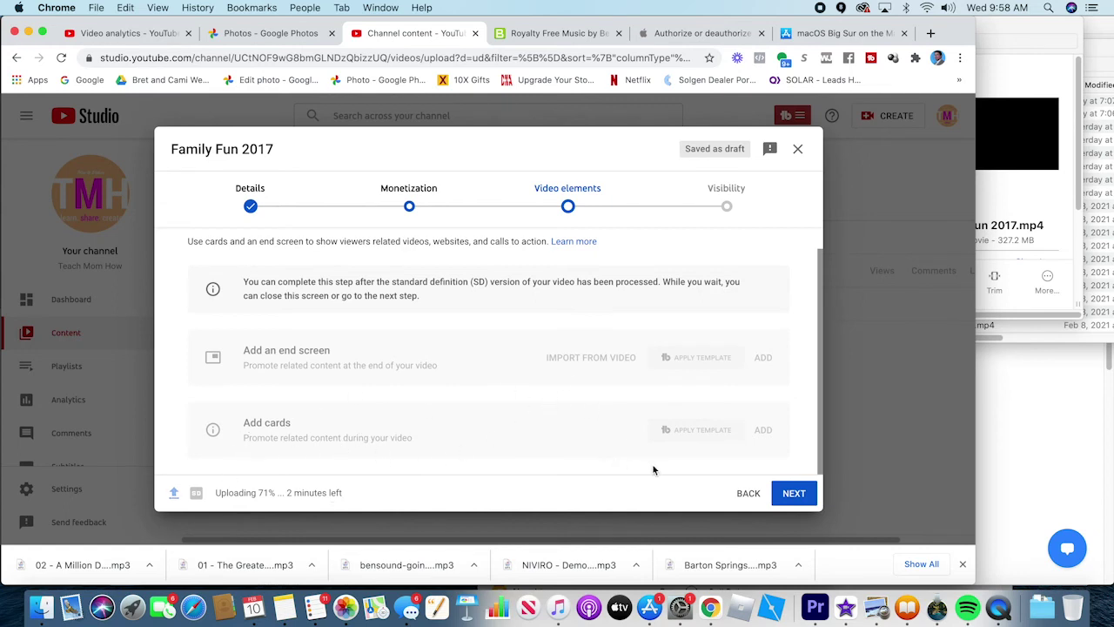
{"action": "left_click", "coordinate": [792, 494]}
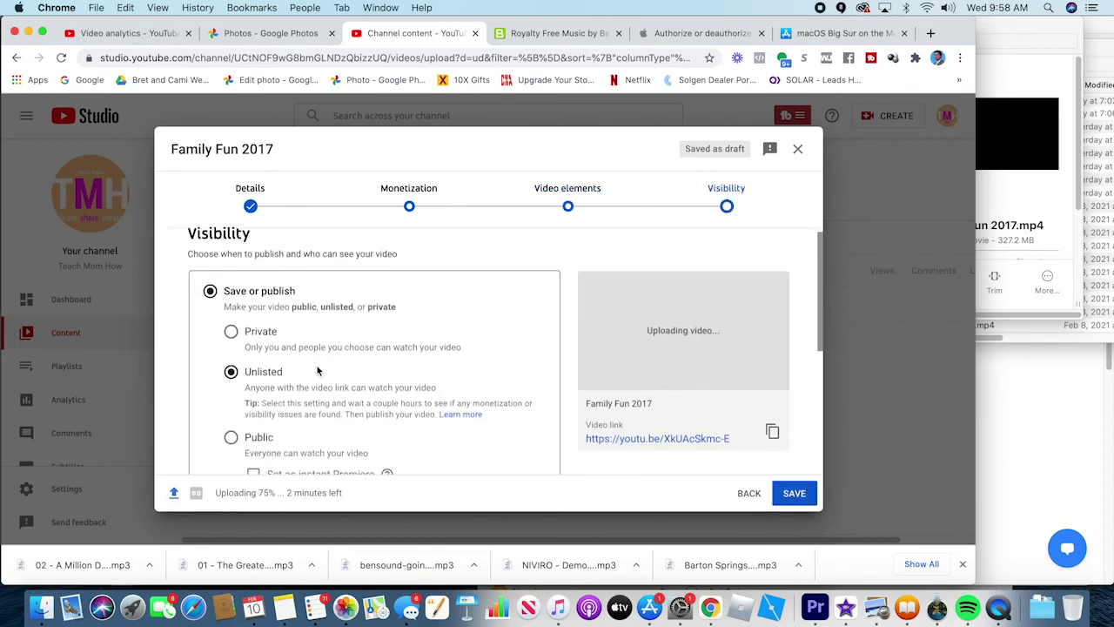
- Review the private, unlisted and public visibility choices and copy the video link
{"action": "scroll", "coordinate": [318, 368], "scroll_direction": "down", "scroll_amount": 2}
{"action": "scroll", "coordinate": [318, 371], "scroll_direction": "up", "scroll_amount": 2}
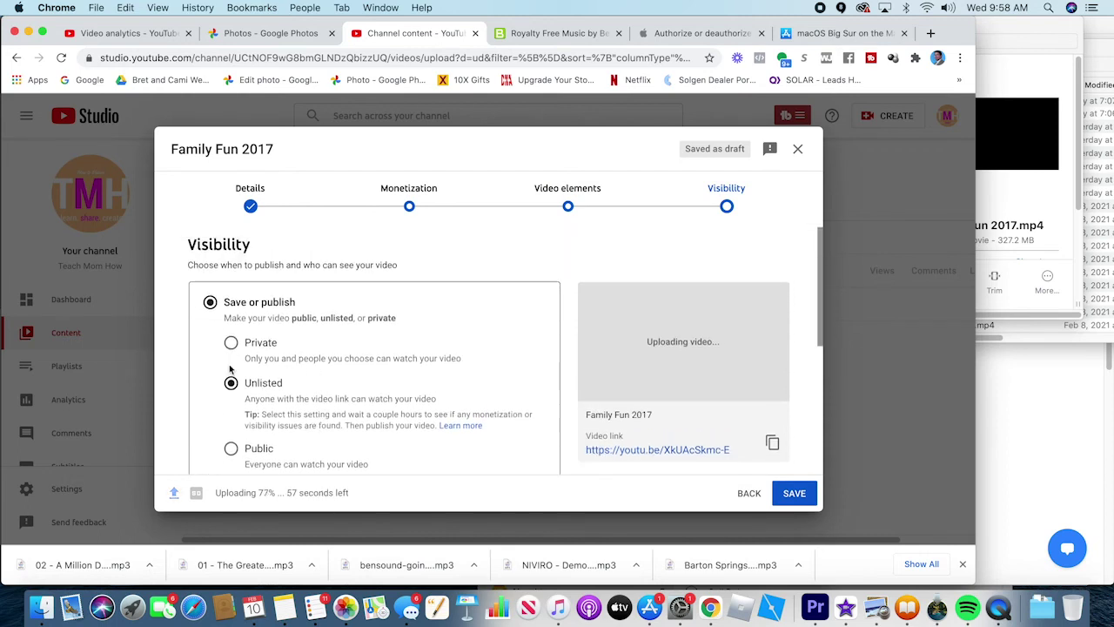
{"action": "scroll", "coordinate": [259, 425], "scroll_direction": "down", "scroll_amount": 2}
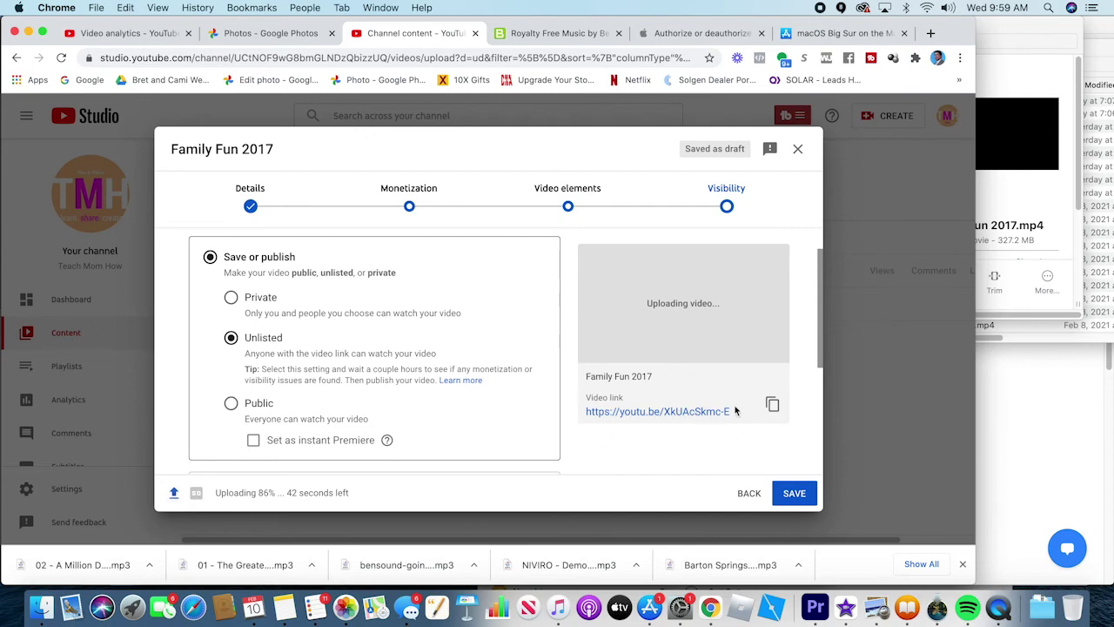
{"action": "left_click", "coordinate": [773, 406]}
- Set the video's visibility to Public and enable the instant Premiere option
{"action": "left_click", "coordinate": [231, 404]}
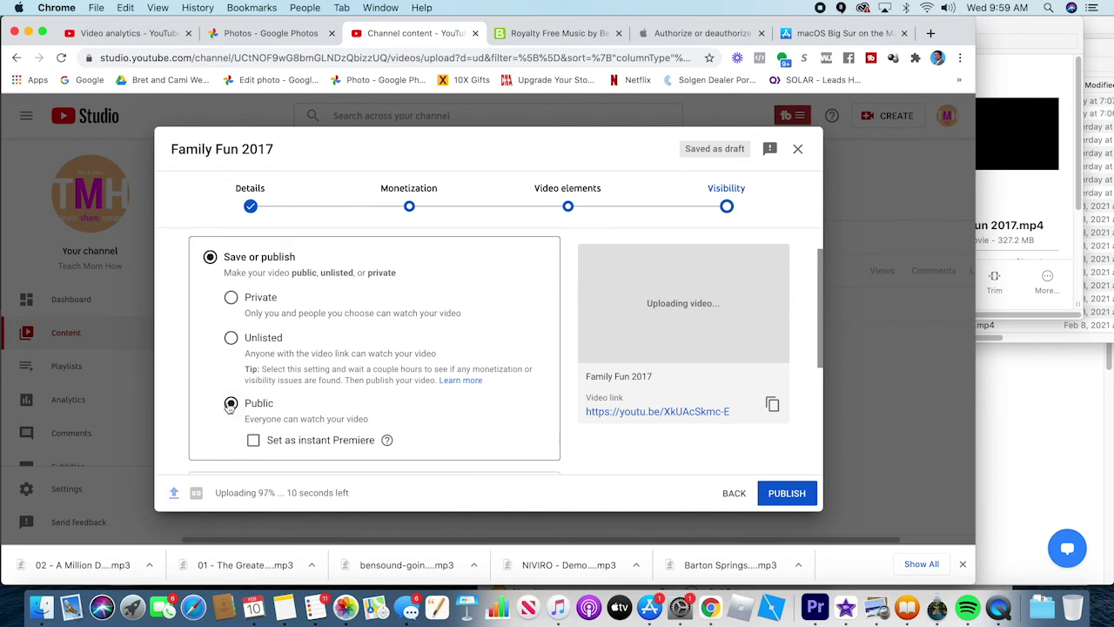
{"action": "scroll", "coordinate": [274, 365], "scroll_direction": "down", "scroll_amount": 1}
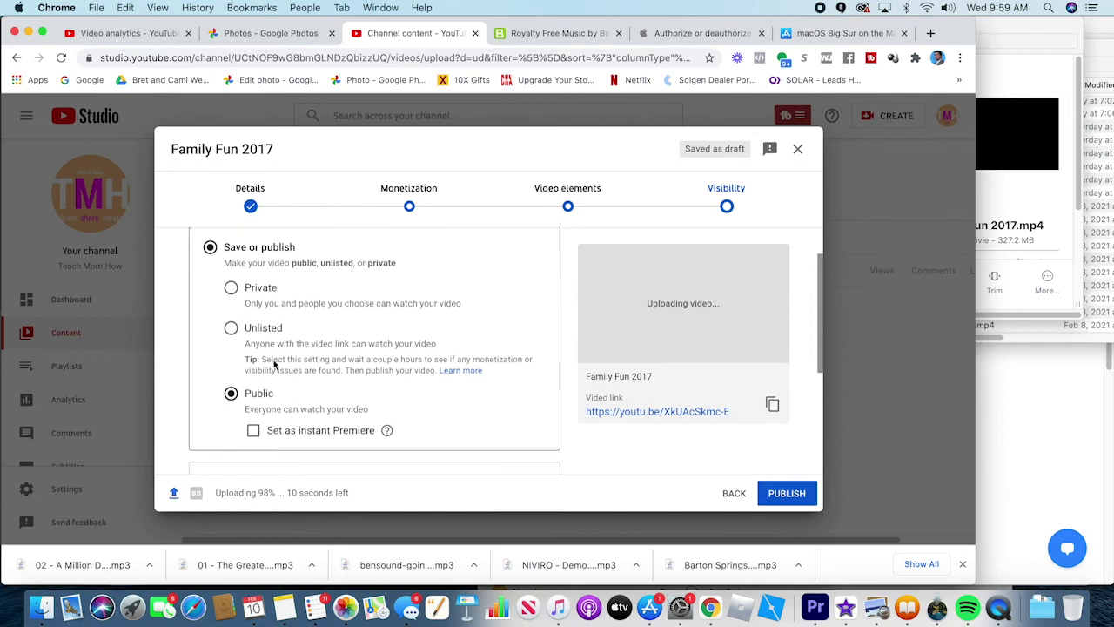
{"action": "scroll", "coordinate": [264, 391], "scroll_direction": "down", "scroll_amount": 1}
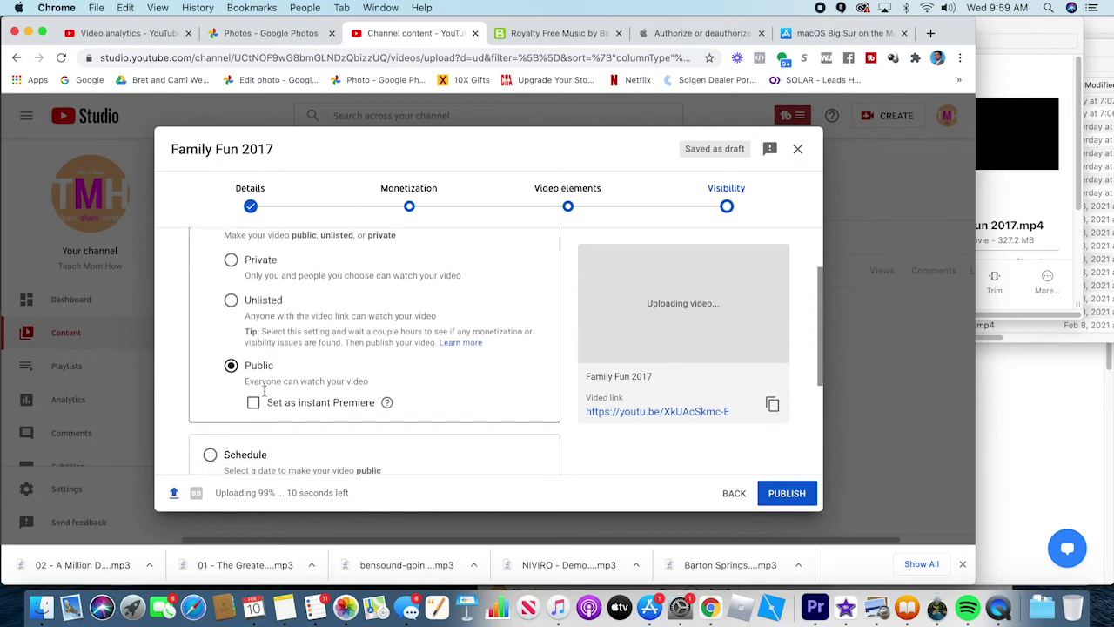
{"action": "scroll", "coordinate": [277, 405], "scroll_direction": "down", "scroll_amount": 2}
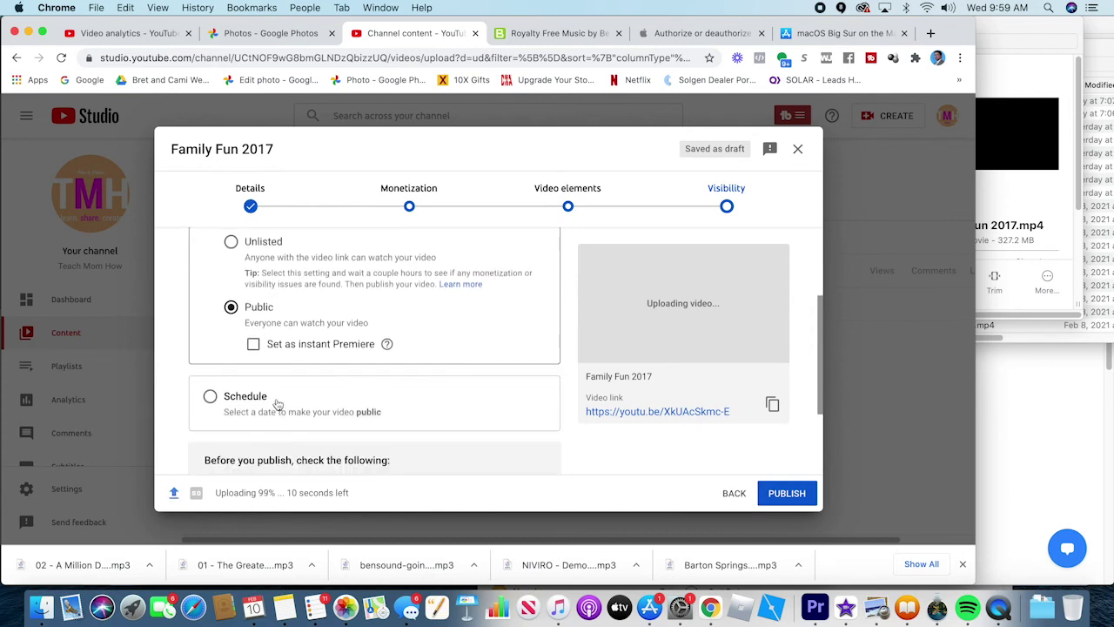
{"action": "left_click", "coordinate": [254, 347]}
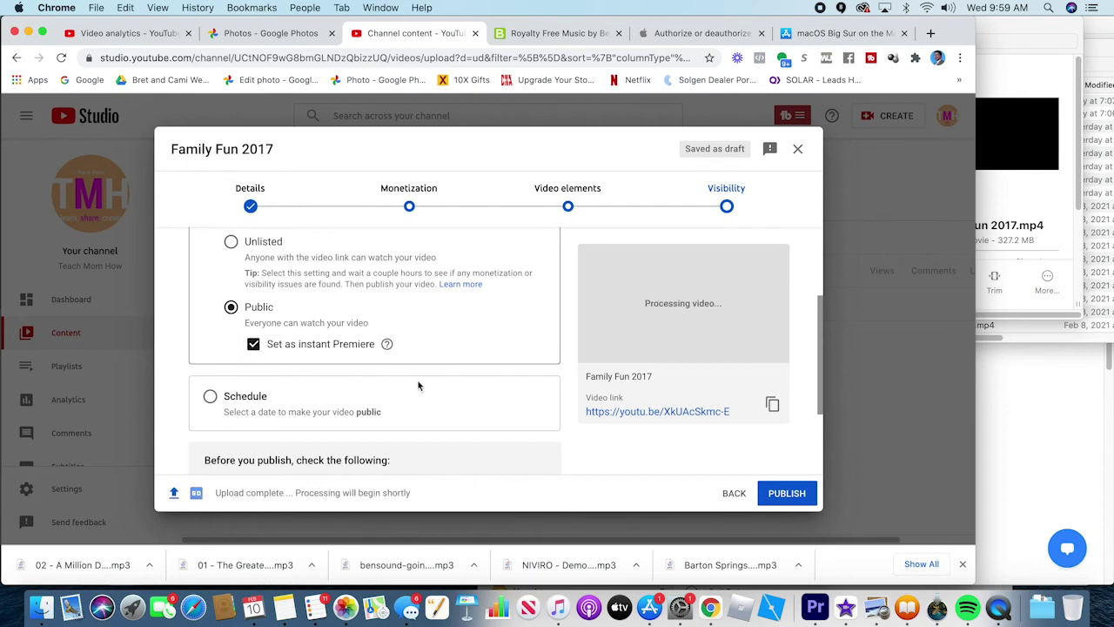
{"action": "scroll", "coordinate": [505, 456], "scroll_direction": "down", "scroll_amount": 1}
{"action": "scroll", "coordinate": [505, 455], "scroll_direction": "down", "scroll_amount": 1}
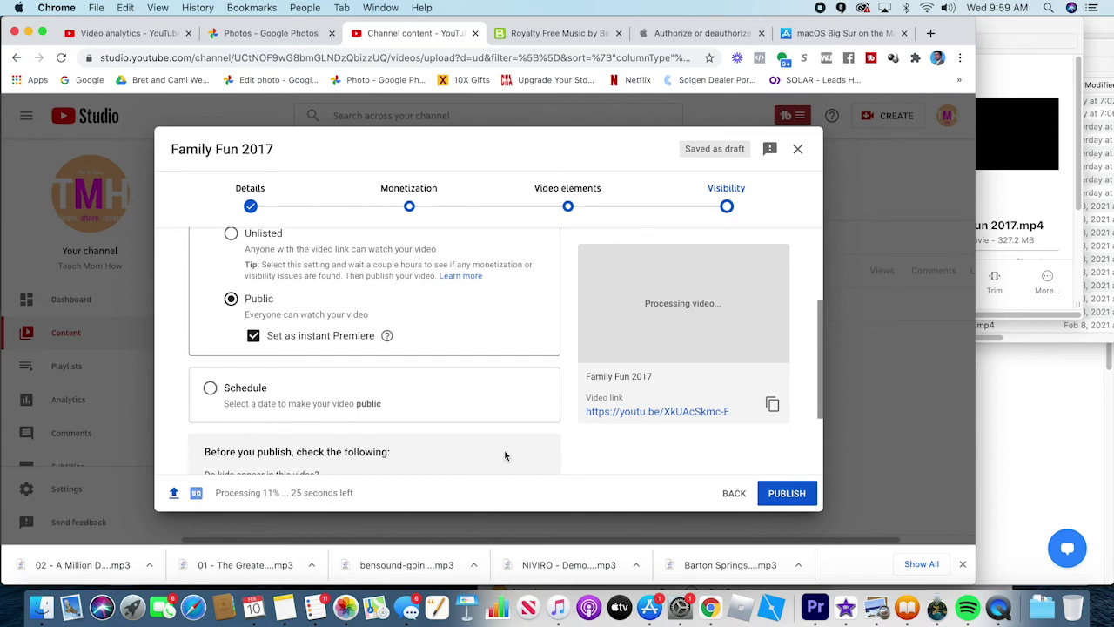
- Show the scheduling options for making the video public and switch back to Save or publish
{"action": "left_click", "coordinate": [210, 388]}
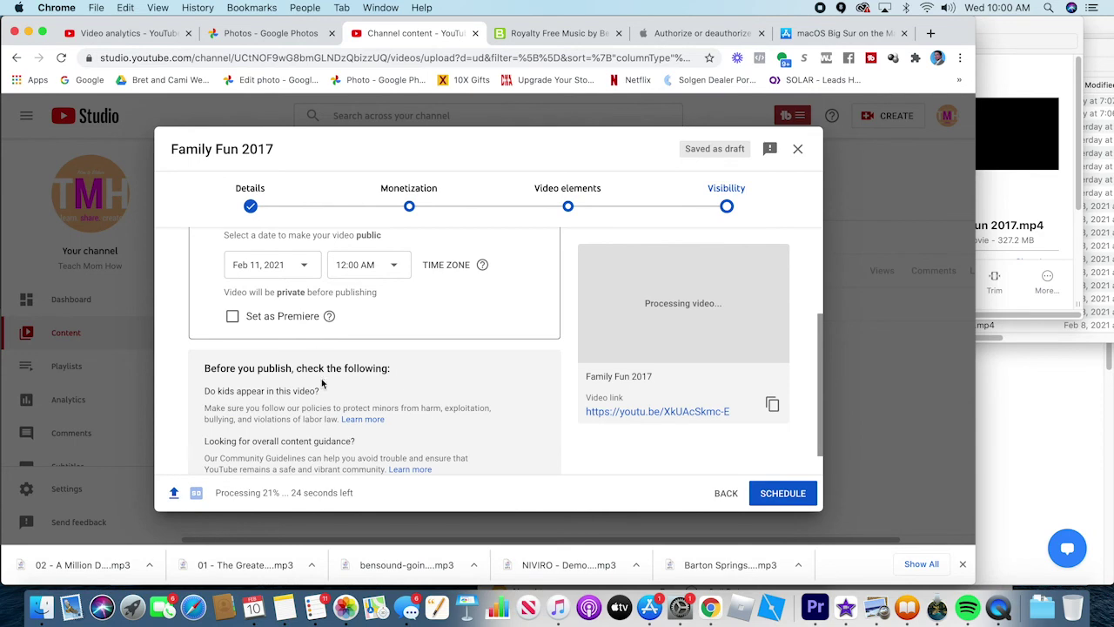
{"action": "scroll", "coordinate": [365, 357], "scroll_direction": "up", "scroll_amount": 3}
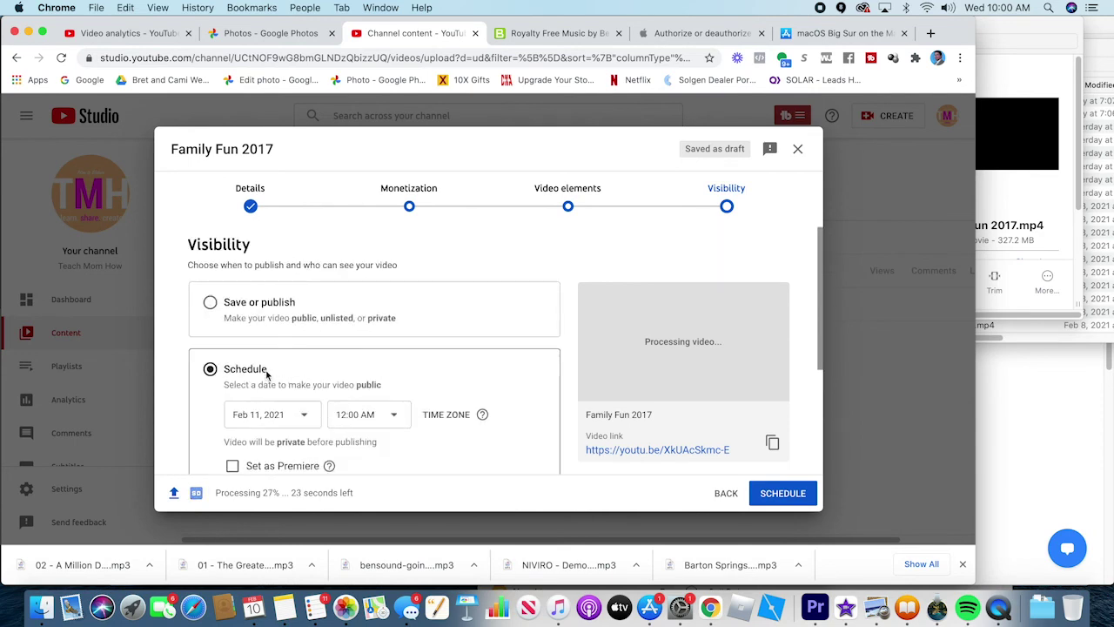
{"action": "left_click", "coordinate": [212, 305]}
{"action": "scroll", "coordinate": [255, 437], "scroll_direction": "down", "scroll_amount": 2}
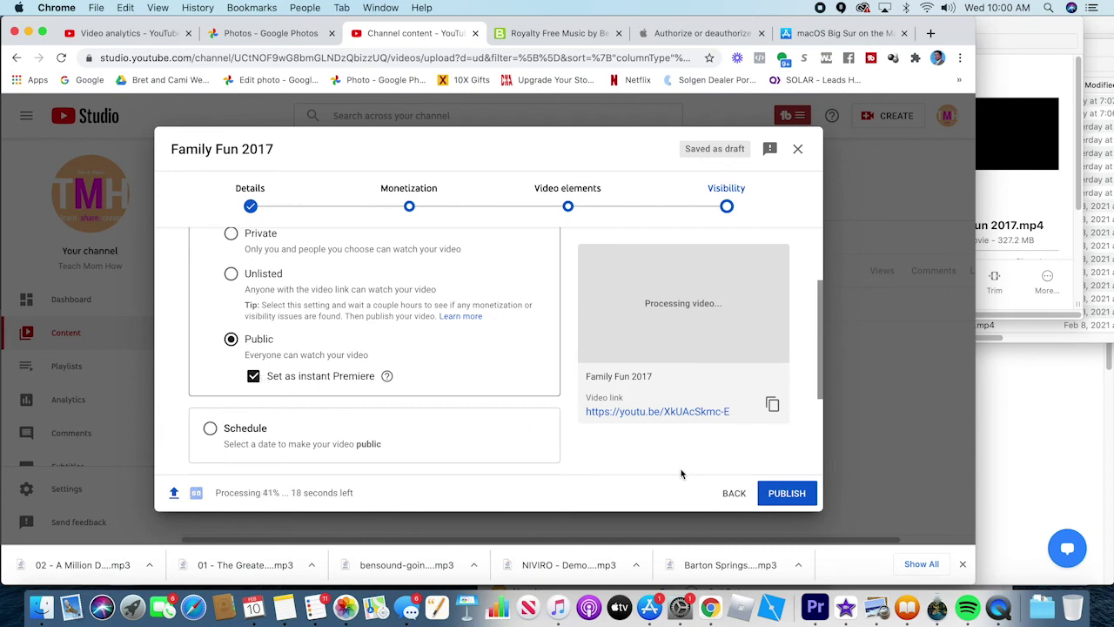
- Publish the Family Fun 2017 video on YouTube with the chosen visibility settings
{"action": "scroll", "coordinate": [253, 435], "scroll_direction": "down", "scroll_amount": 1}
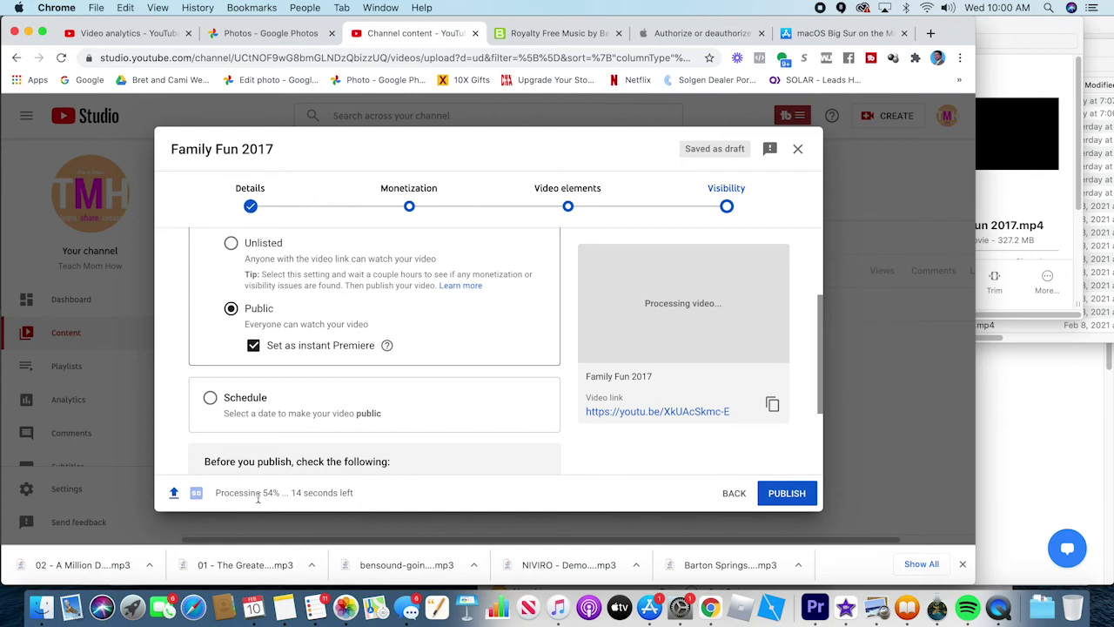
{"action": "left_click", "coordinate": [789, 494]}
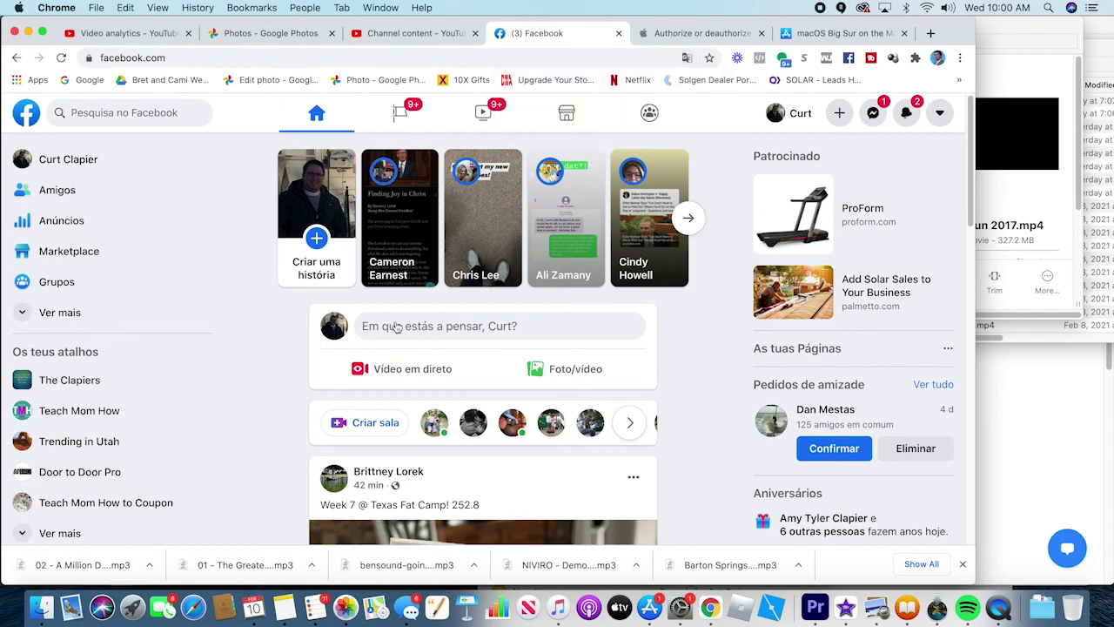
- Start a new Facebook post and attach the Family Fun 2017.mp4 video from the birthday slideshow folder in Finder
{"action": "left_click", "coordinate": [397, 326]}
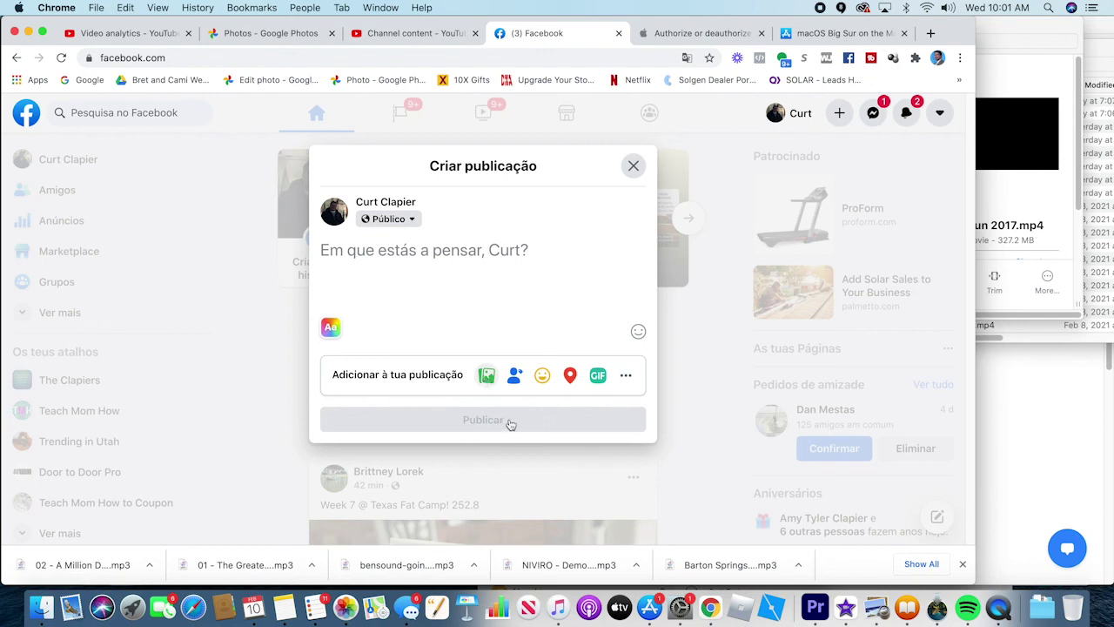
{"action": "left_click", "coordinate": [487, 377]}
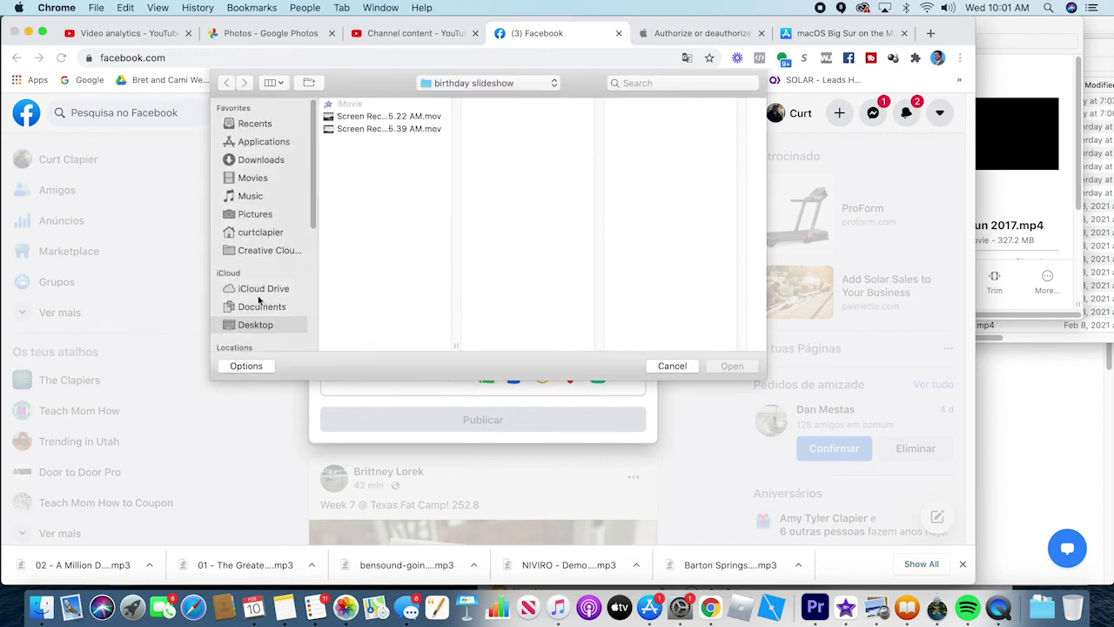
{"action": "left_click", "coordinate": [669, 367]}
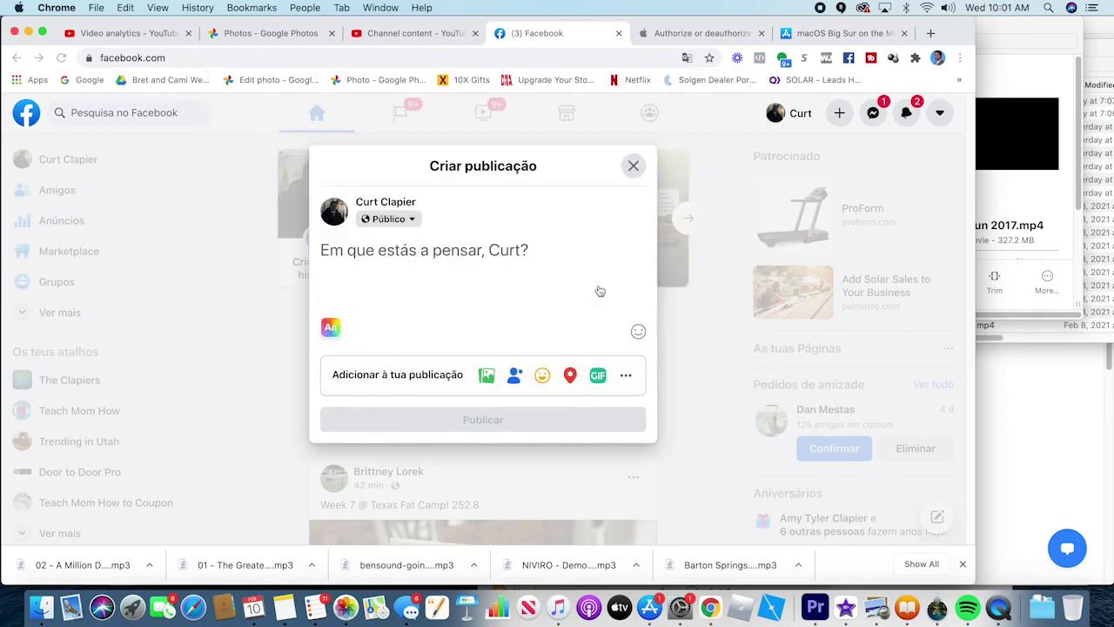
{"action": "left_click", "coordinate": [42, 608]}
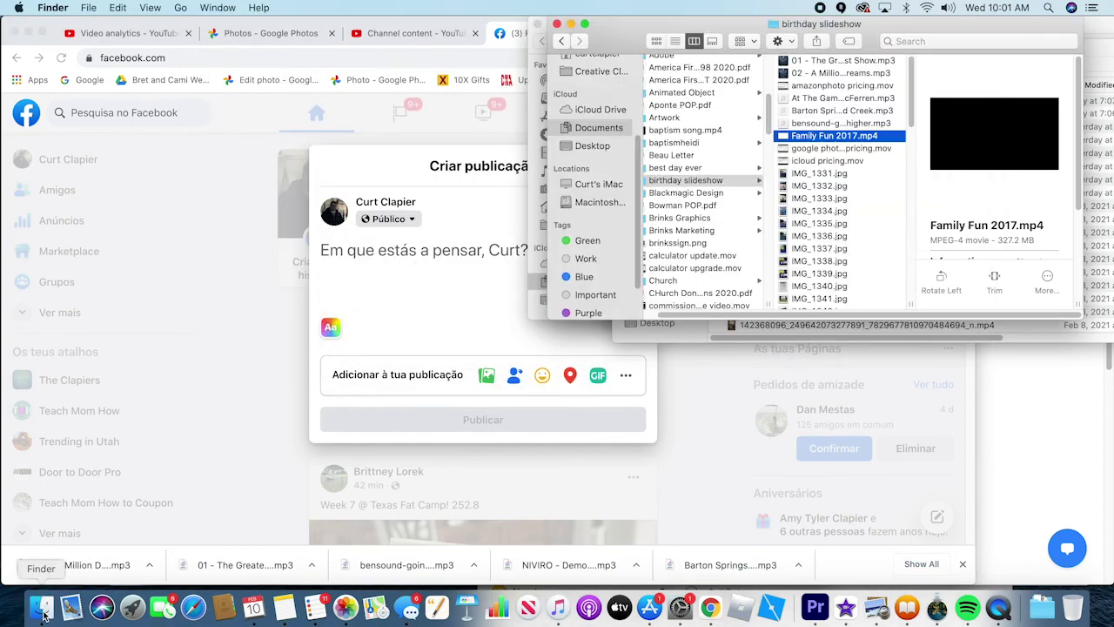
{"action": "left_click", "coordinate": [708, 183]}
{"action": "left_click", "coordinate": [836, 137]}
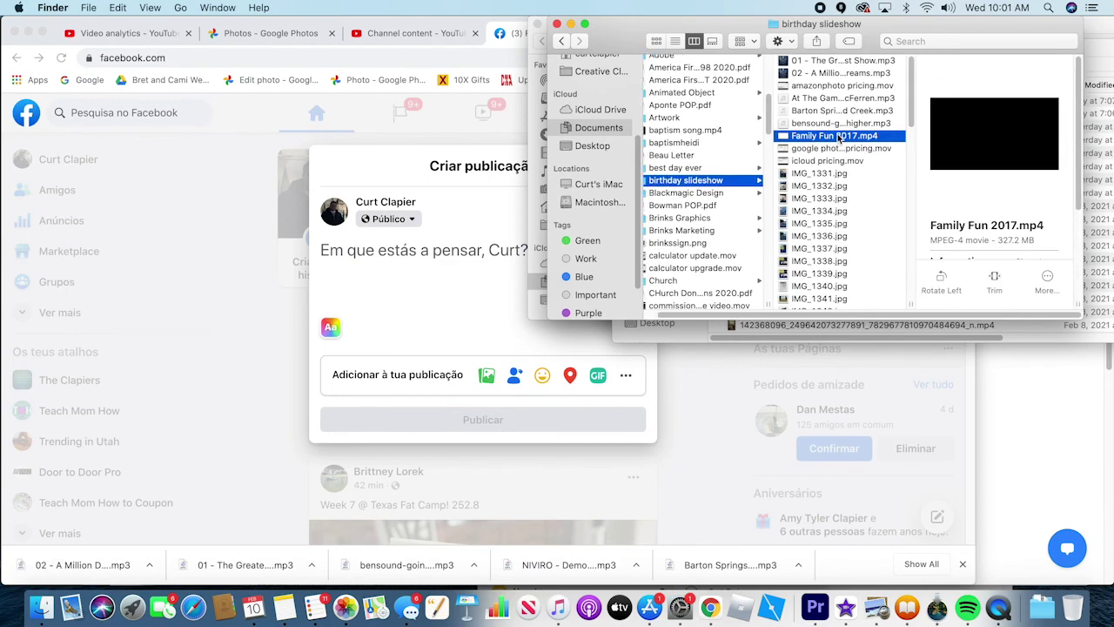
{"action": "left_click_drag", "start_coordinate": [836, 136], "coordinate": [391, 278]}
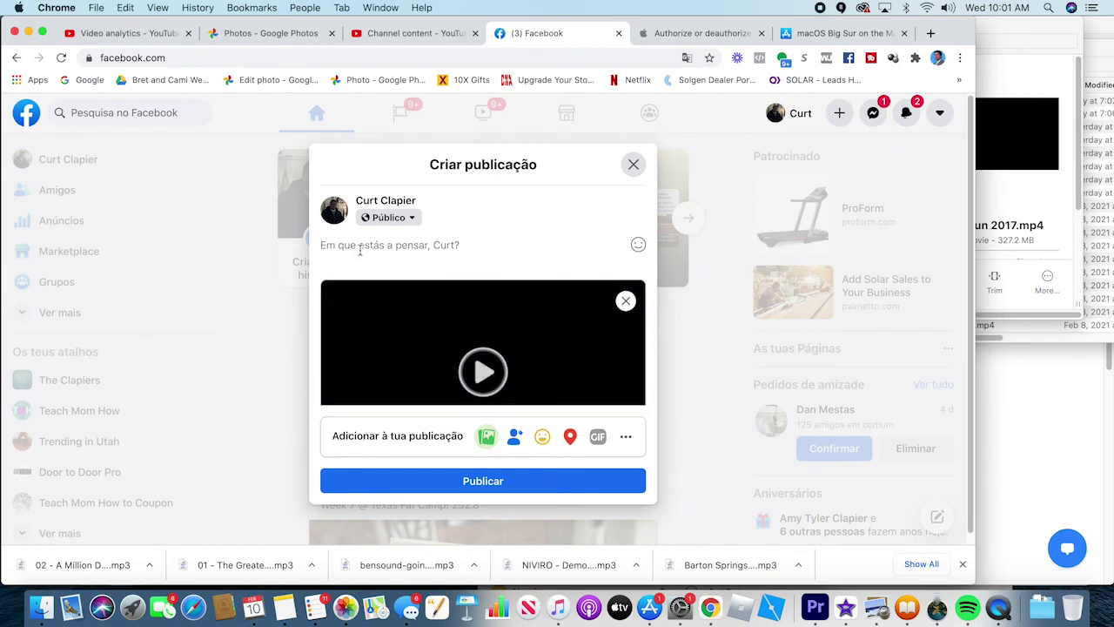
- Caption the Facebook post "fun old slideshow.", publish it and check it in the news feed
{"action": "left_click", "coordinate": [360, 250]}
{"action": "type", "text": "fun o"}
{"action": "type", "text": "ld slidesho"}
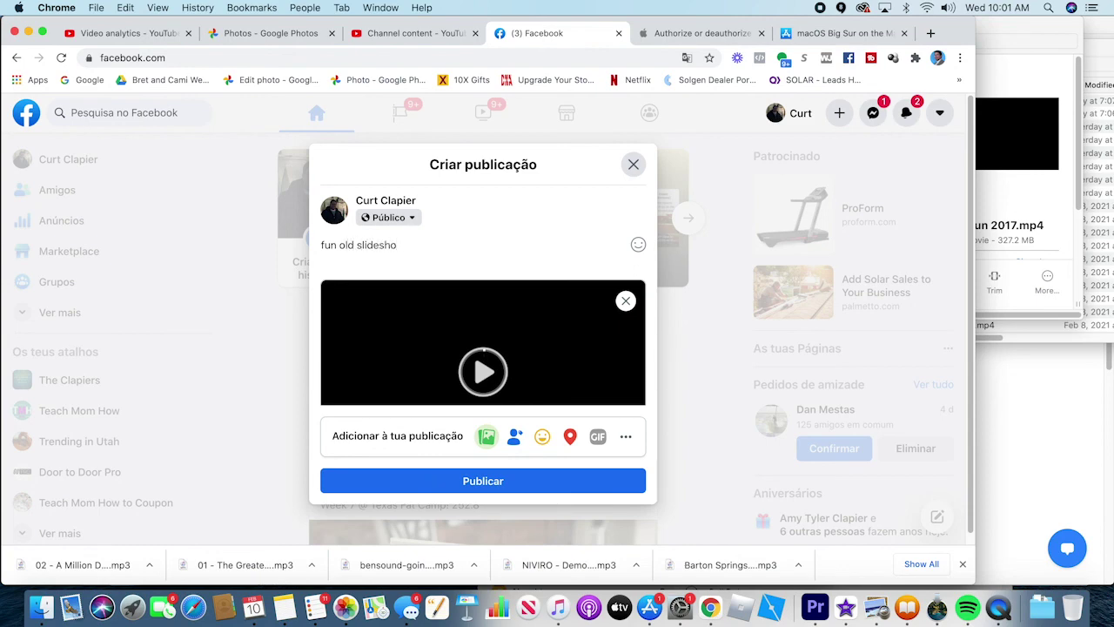
{"action": "type", "text": "w."}
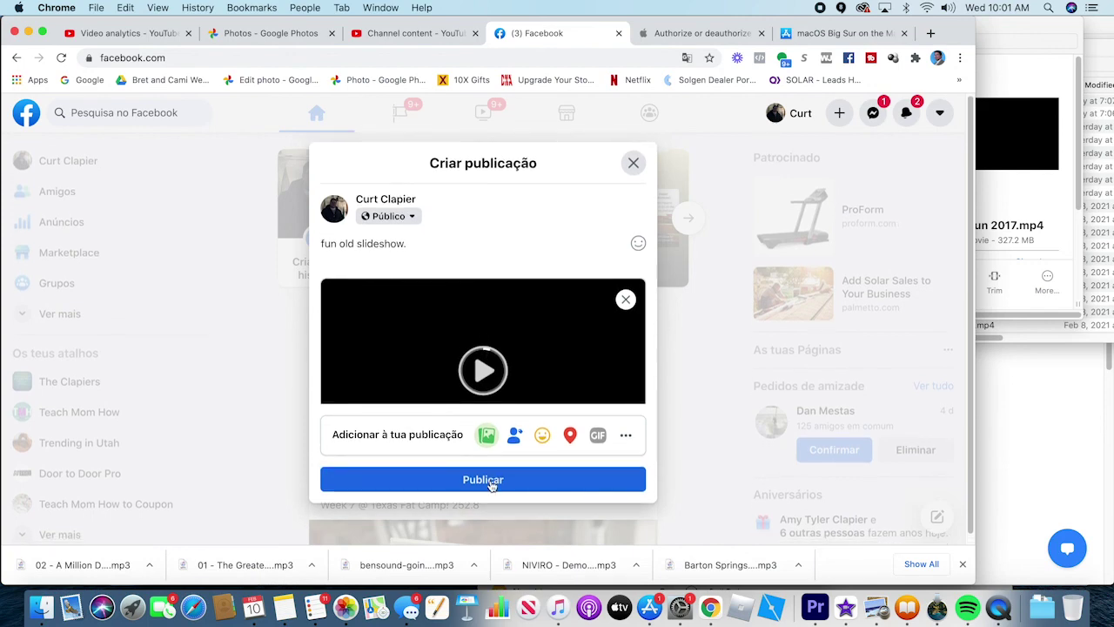
{"action": "left_click", "coordinate": [490, 483]}
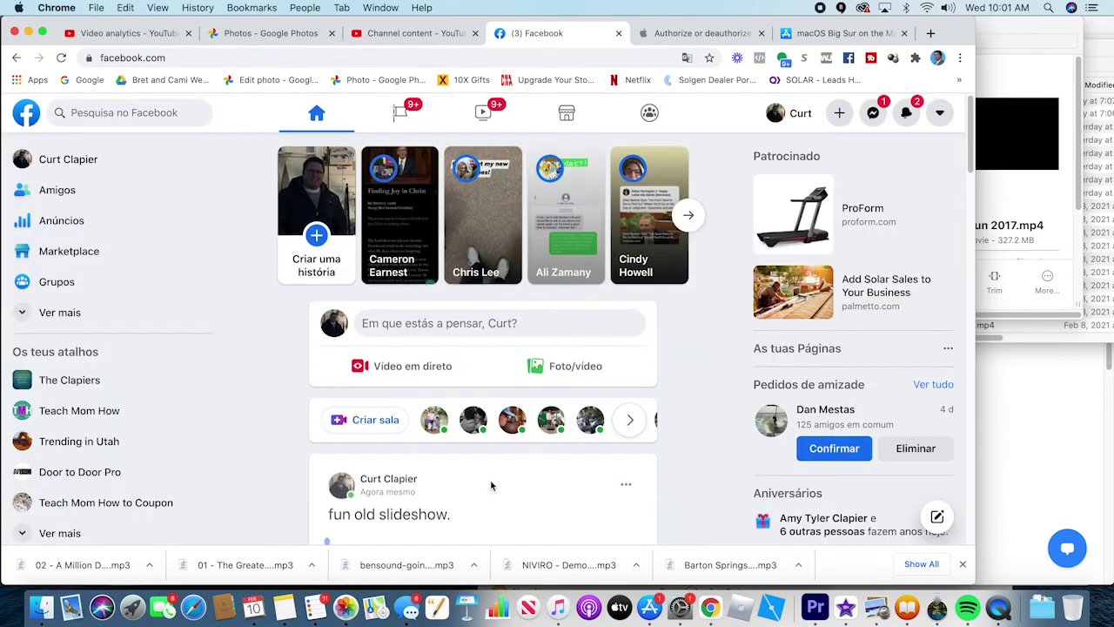
{"action": "scroll", "coordinate": [490, 485], "scroll_direction": "down", "scroll_amount": 5}
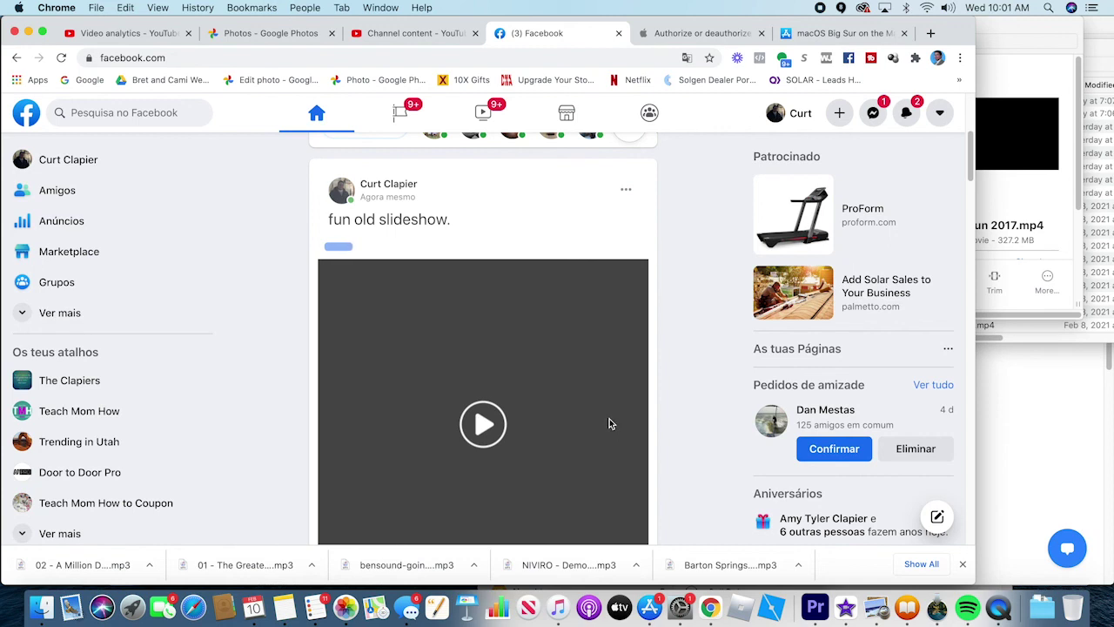
{"action": "scroll", "coordinate": [489, 297], "scroll_direction": "down", "scroll_amount": 3}
{"action": "scroll", "coordinate": [489, 297], "scroll_direction": "up", "scroll_amount": 2}
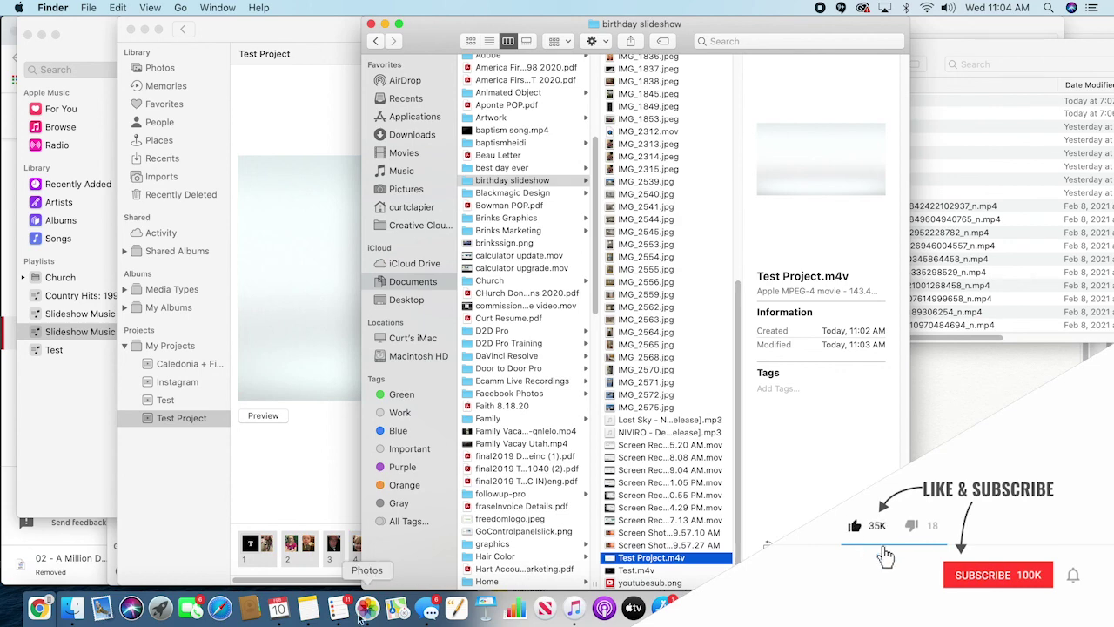
- Switch to Notes and highlight the Mac Photos App section of the video outline, from its heading through Make Slideshow
{"action": "left_click", "coordinate": [316, 613]}
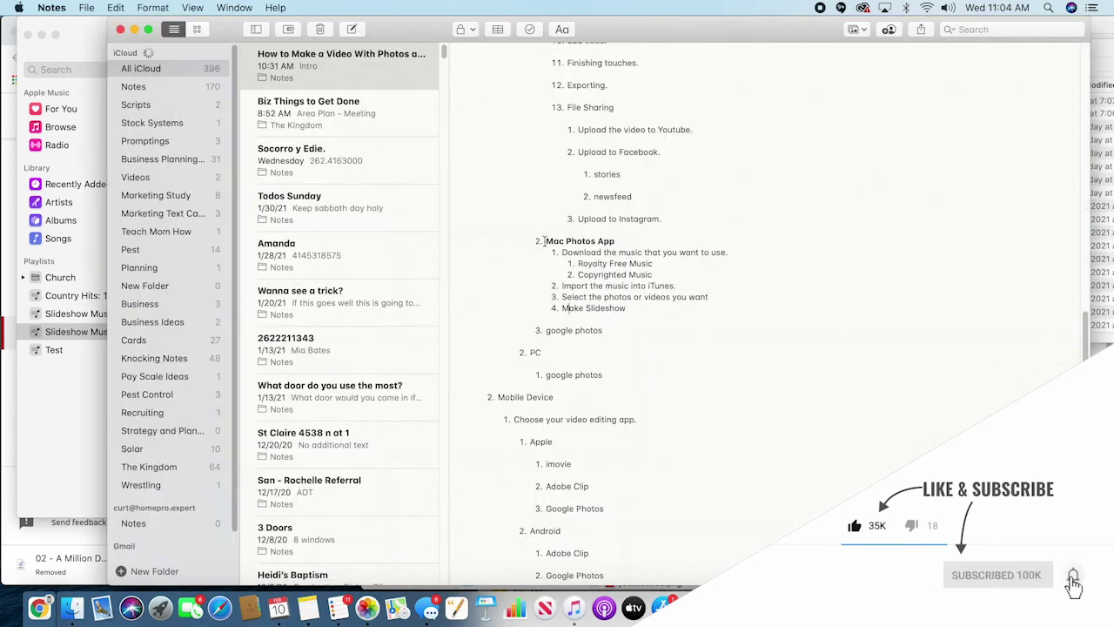
{"action": "left_click_drag", "start_coordinate": [537, 240], "coordinate": [627, 310]}
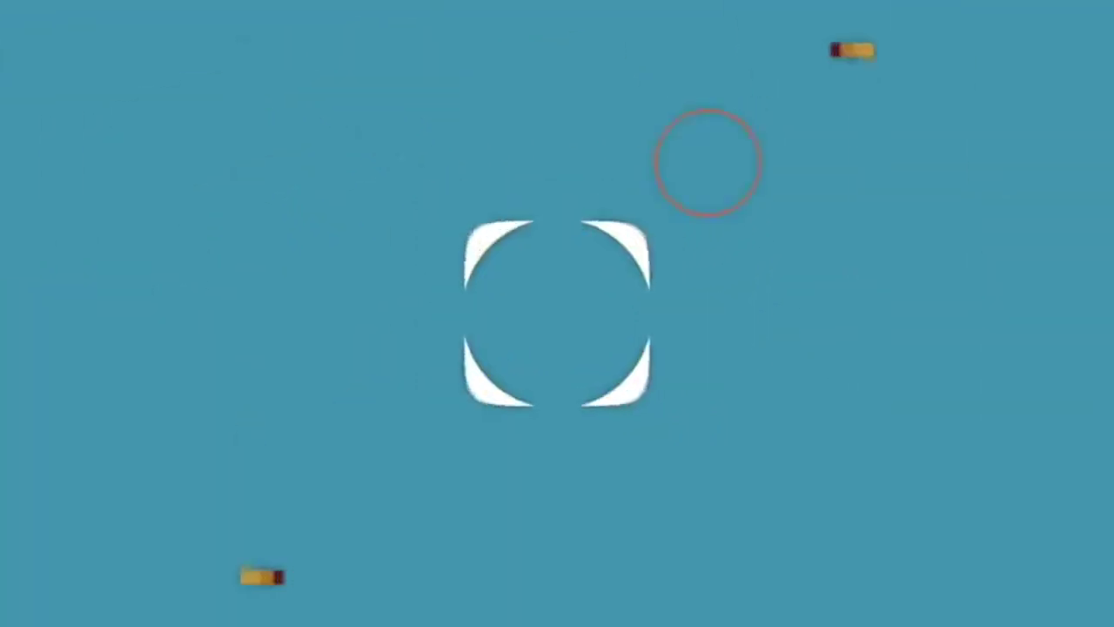